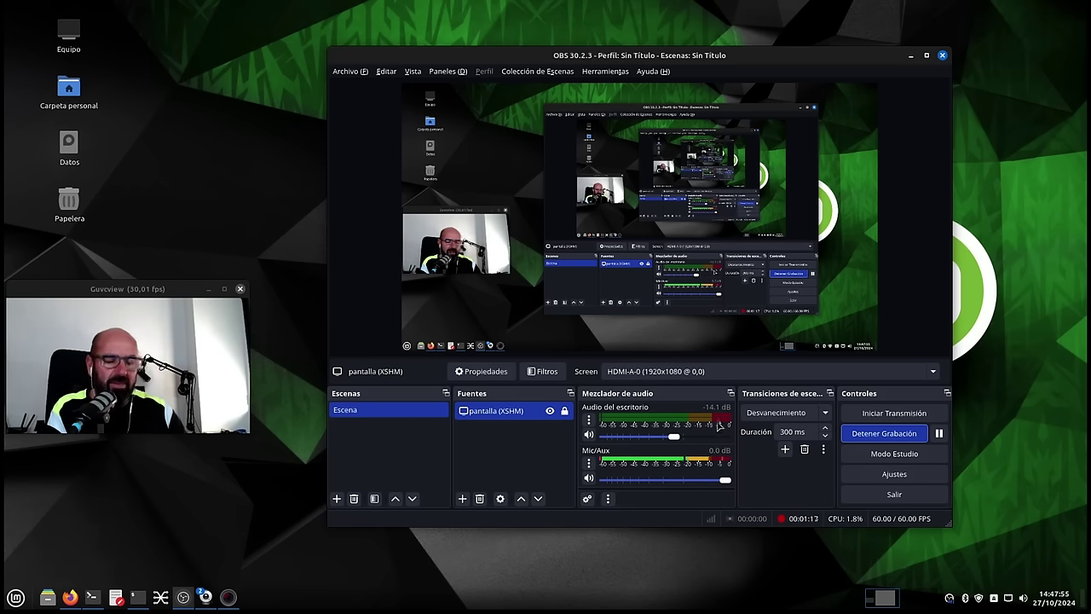
# - Minimize OBS, bring up the terminal to review the fastfetch system summary, and minimize it again
pyautogui.click(911, 55)
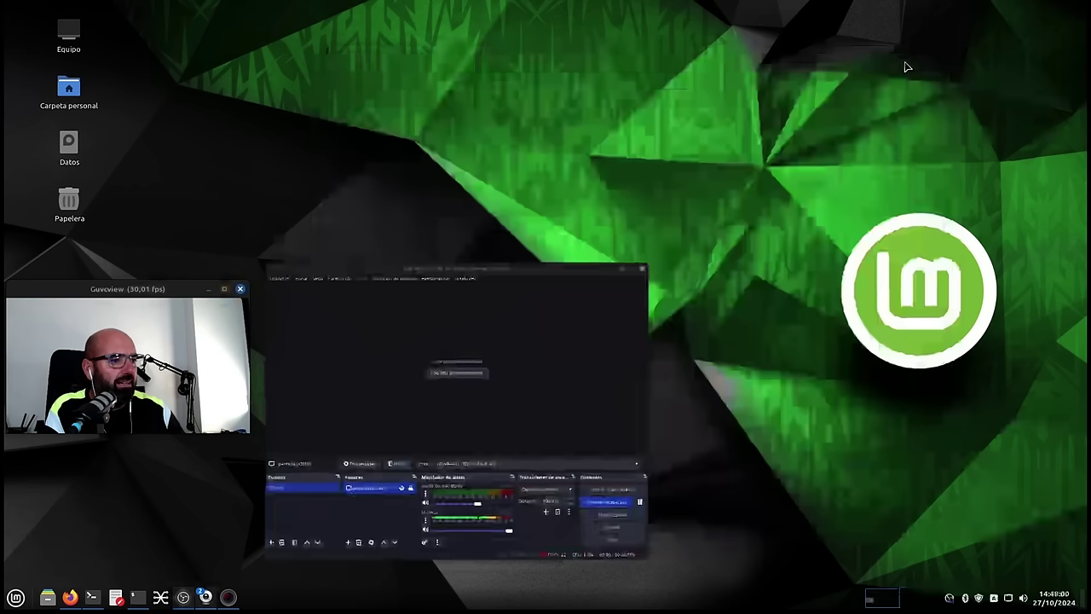
pyautogui.moveTo(139, 601)
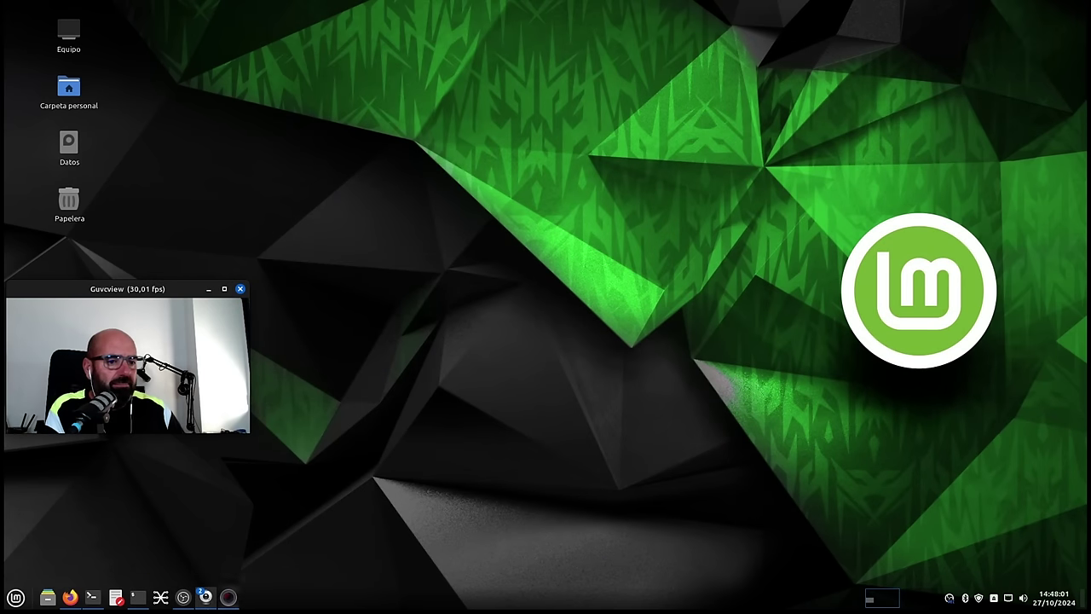
pyautogui.click(140, 601)
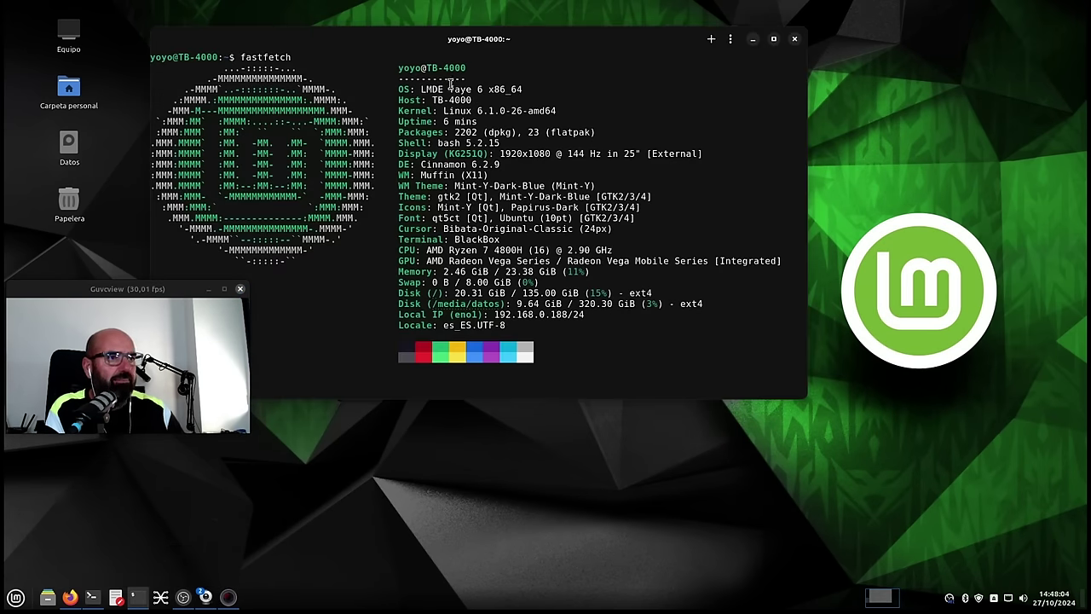
pyautogui.moveTo(483, 39); pyautogui.dragTo(718, 41)
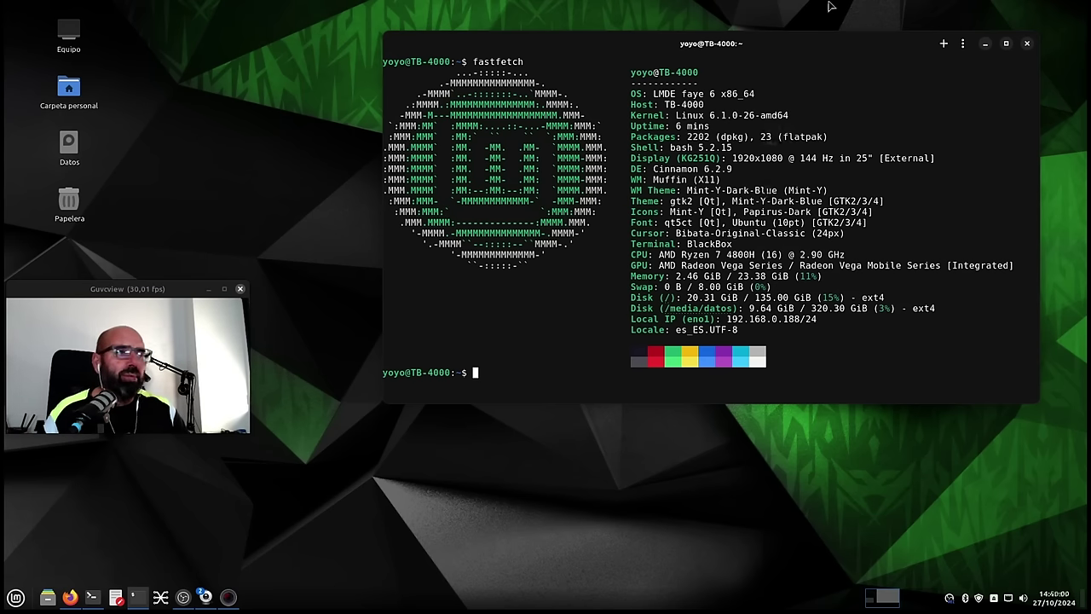
pyautogui.click(986, 44)
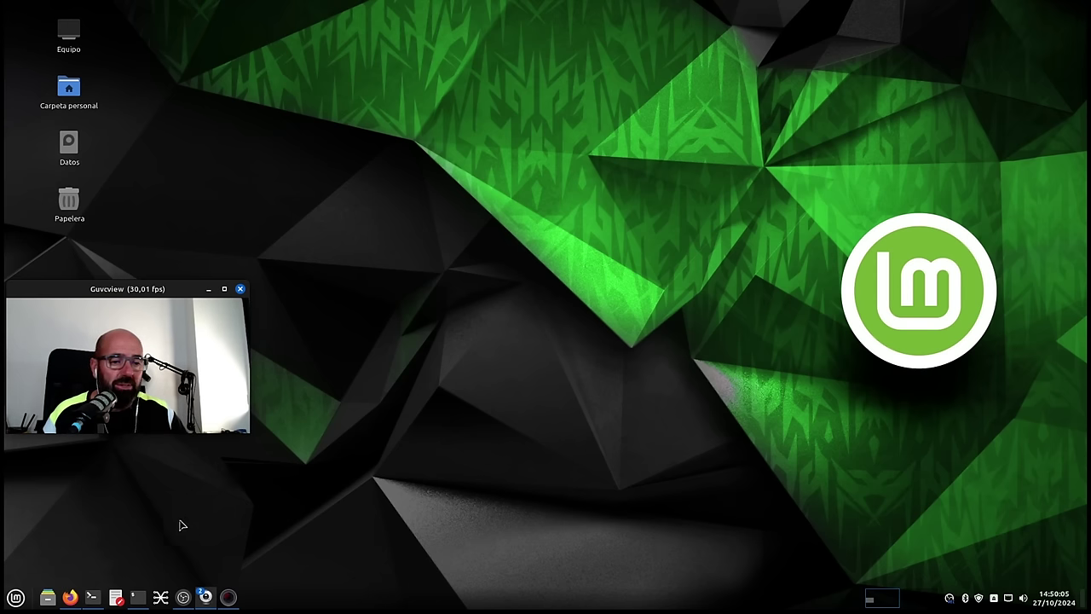
# - Switch to Firefox and look through the Salmorejo Geek blog's search results for LMDE
pyautogui.click(72, 600)
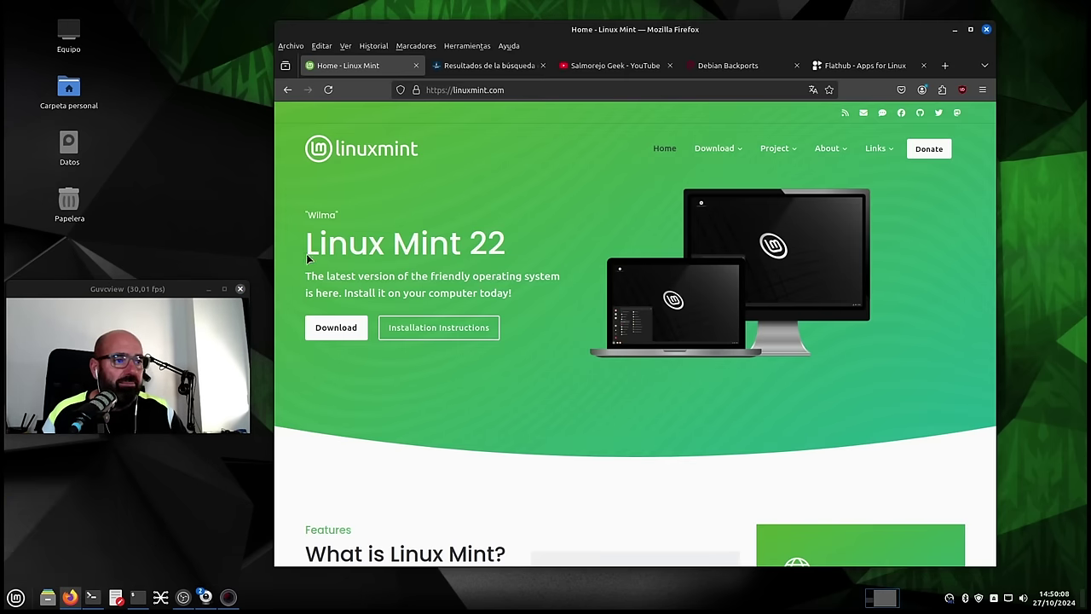
pyautogui.click(512, 72)
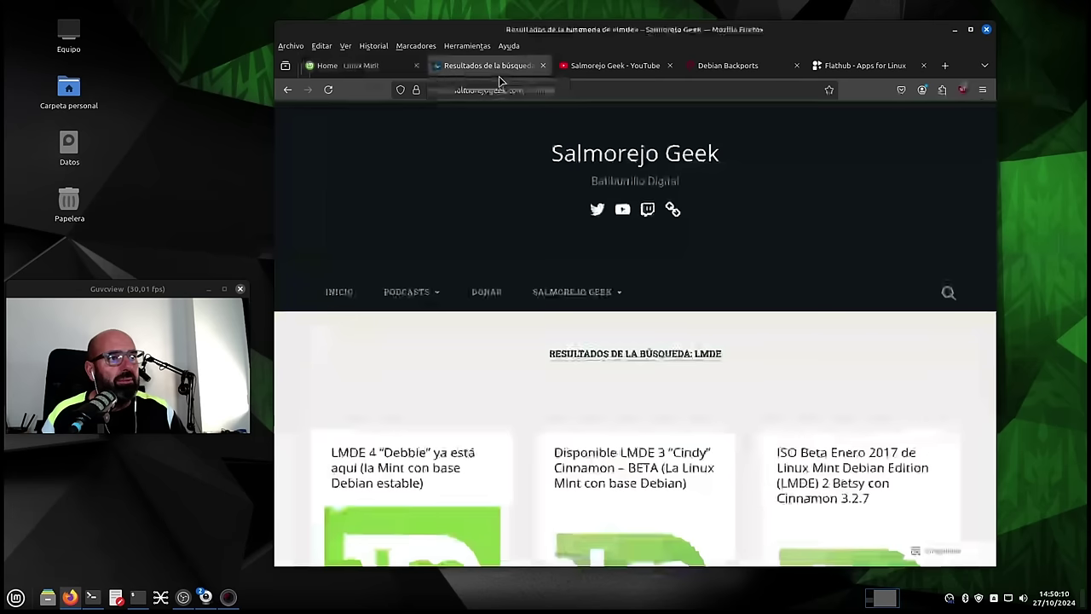
pyautogui.scroll(-2, 436, 255)
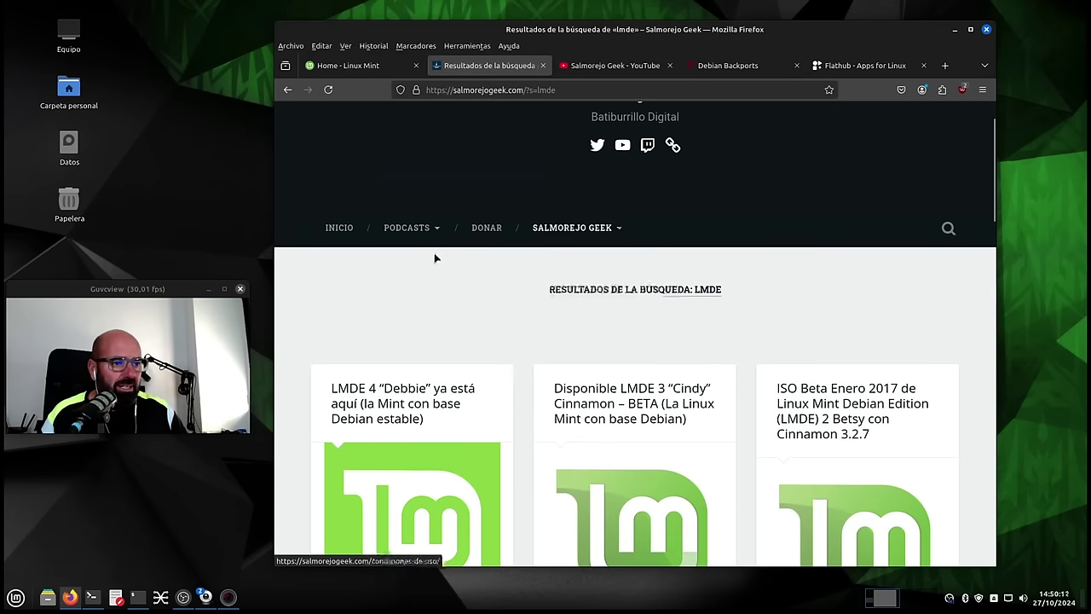
pyautogui.scroll(-1, 417, 259)
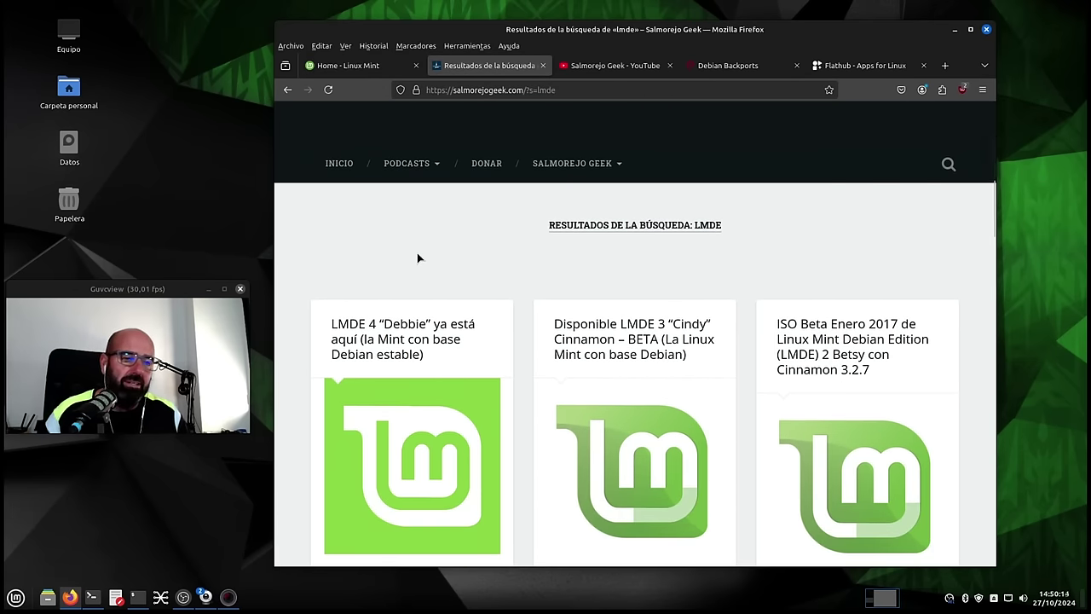
pyautogui.scroll(-1, 435, 253)
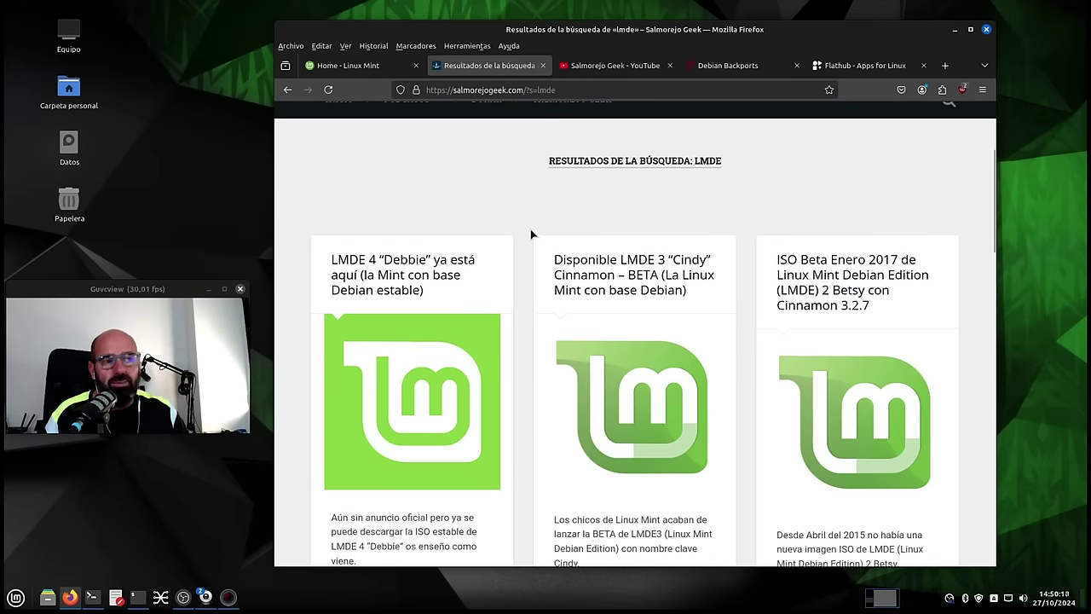
pyautogui.scroll(-3, 530, 230)
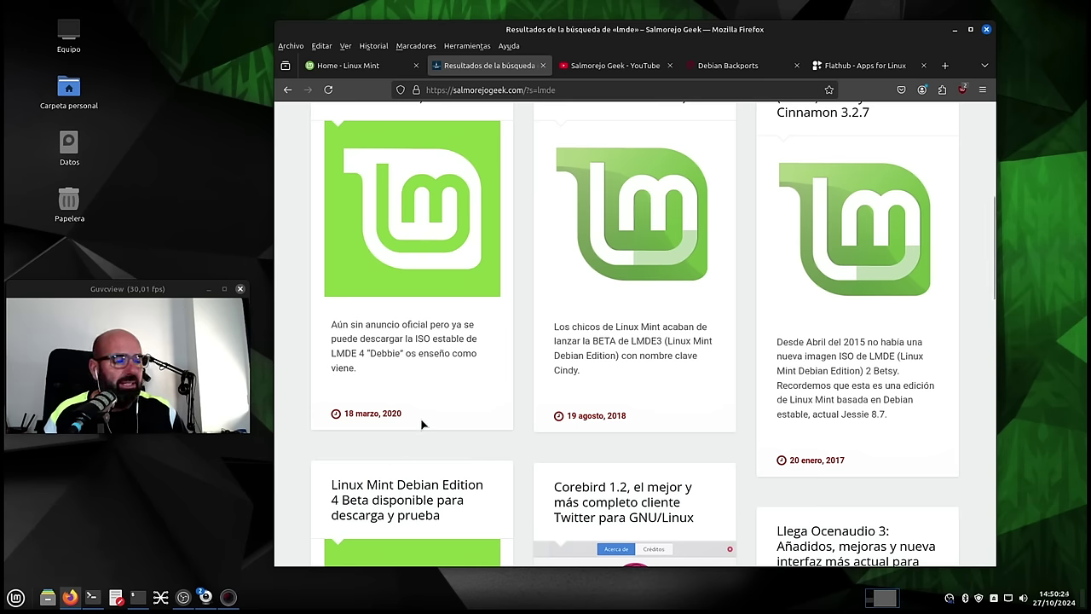
pyautogui.scroll(5, 426, 431)
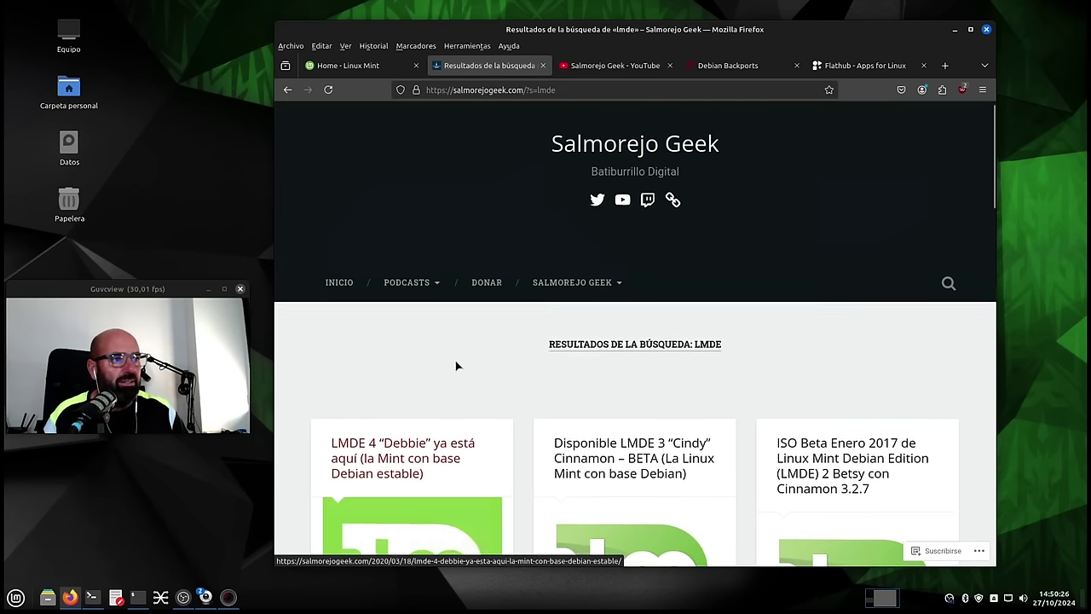
# - Look through the LMDE video results on the Salmorejo Geek YouTube channel
pyautogui.click(588, 66)
pyautogui.scroll(-1, 347, 343)
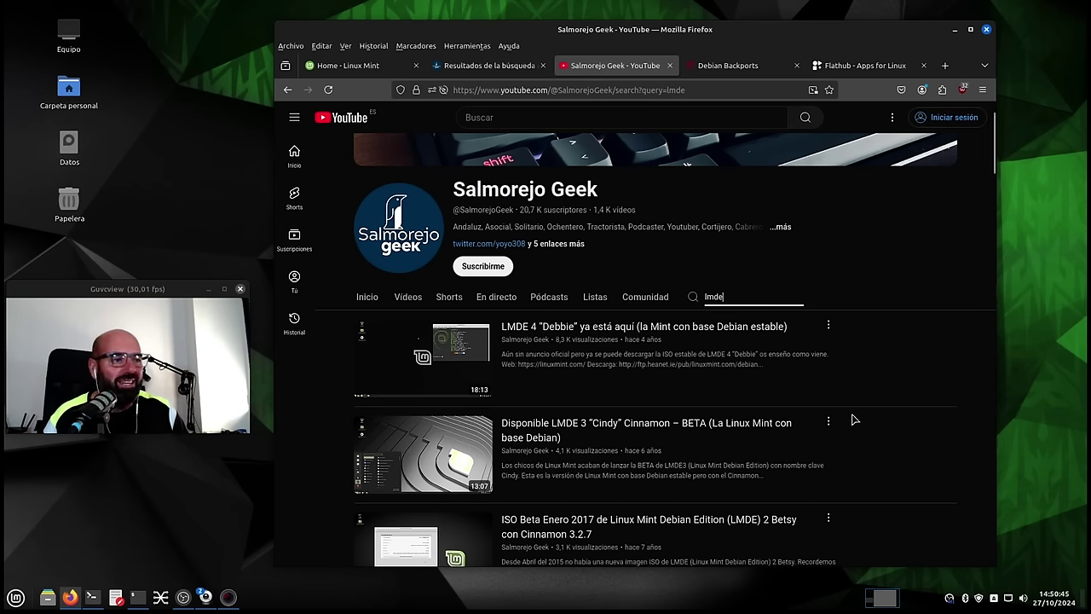
pyautogui.scroll(-1, 854, 418)
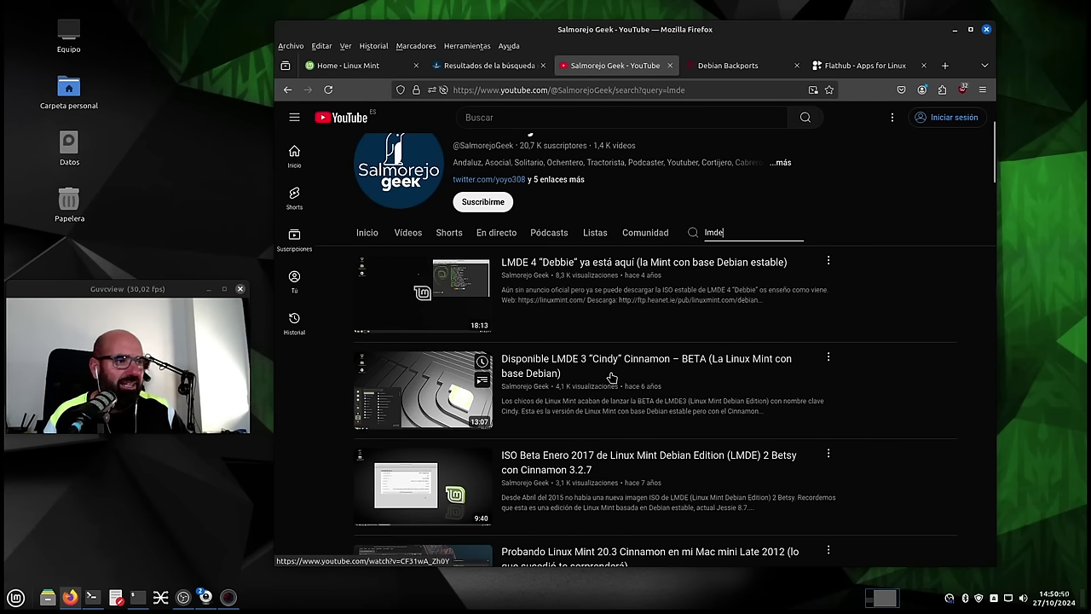
pyautogui.scroll(-2, 619, 429)
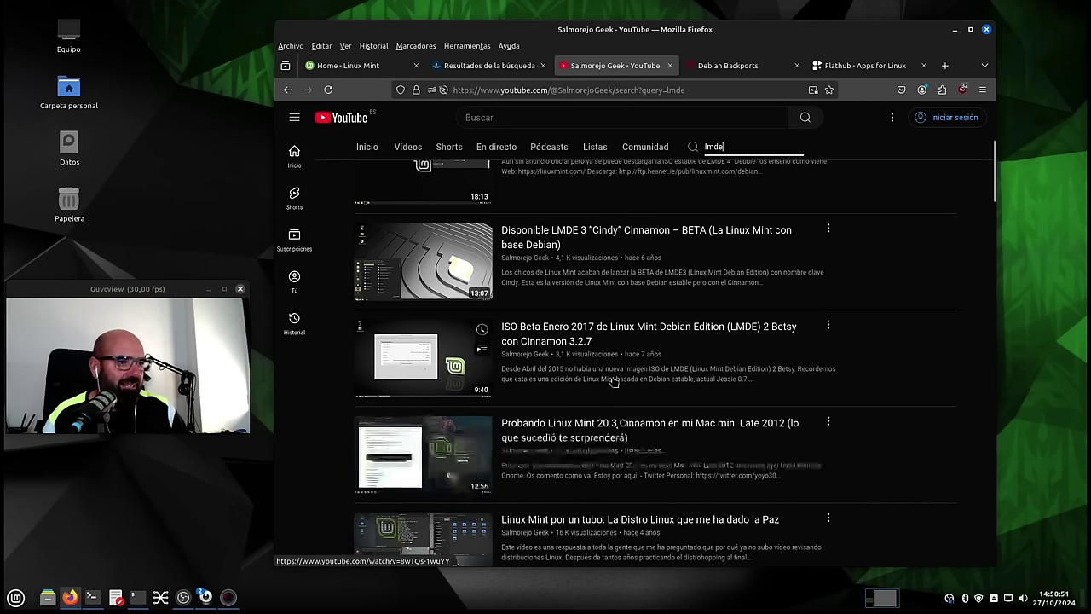
pyautogui.scroll(4, 614, 383)
# - Return to the blog's LMDE search results for another look and minimize the browser
pyautogui.click(482, 66)
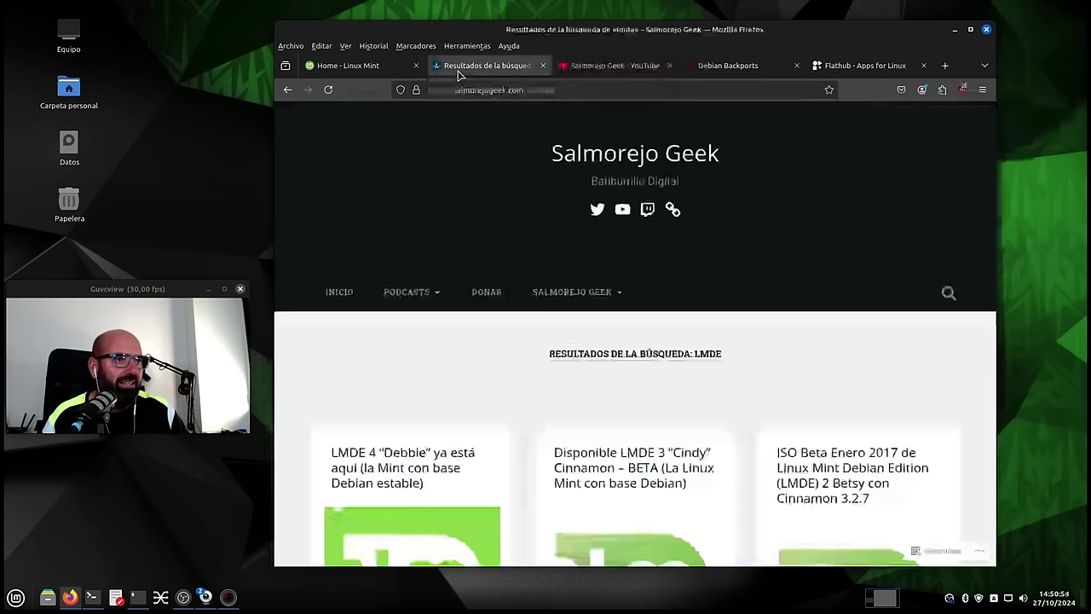
pyautogui.scroll(-3, 536, 407)
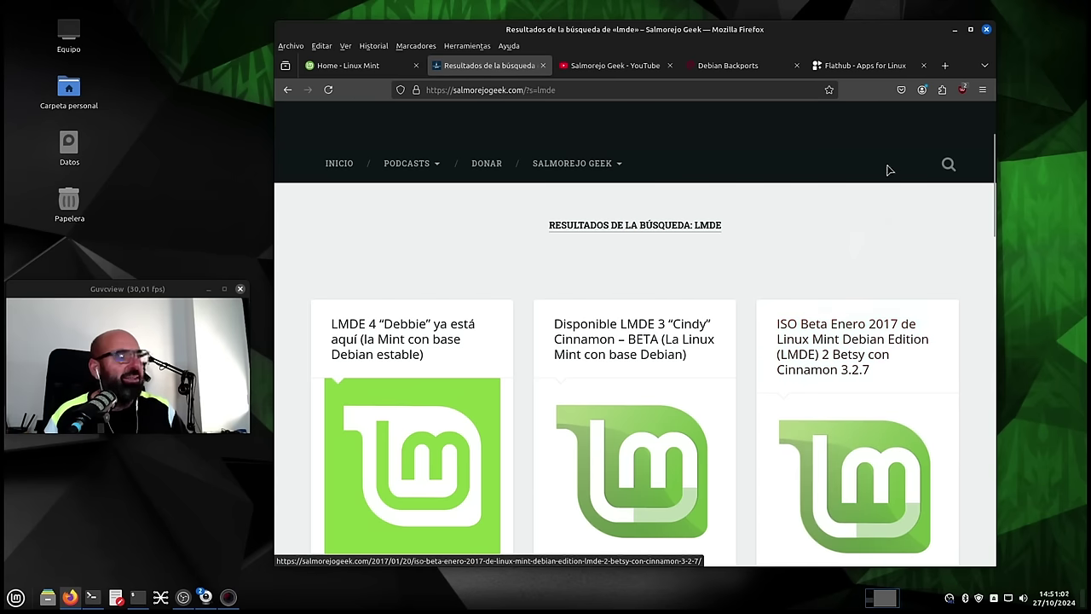
pyautogui.click(955, 29)
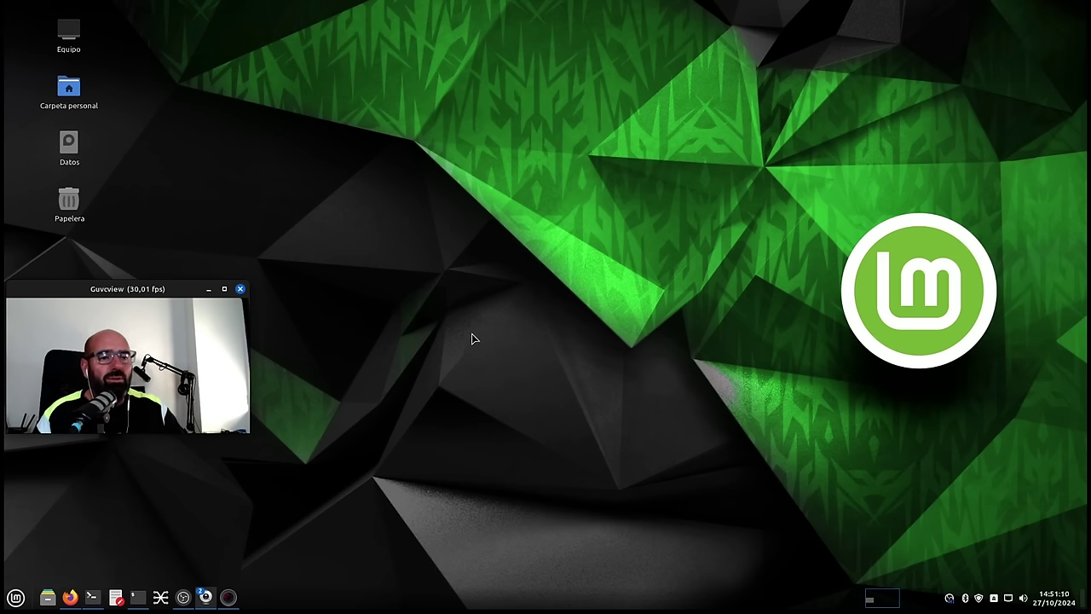
# - Open Configuración del sistema and examine the Información del sistema page in an enlarged window
pyautogui.click(15, 597)
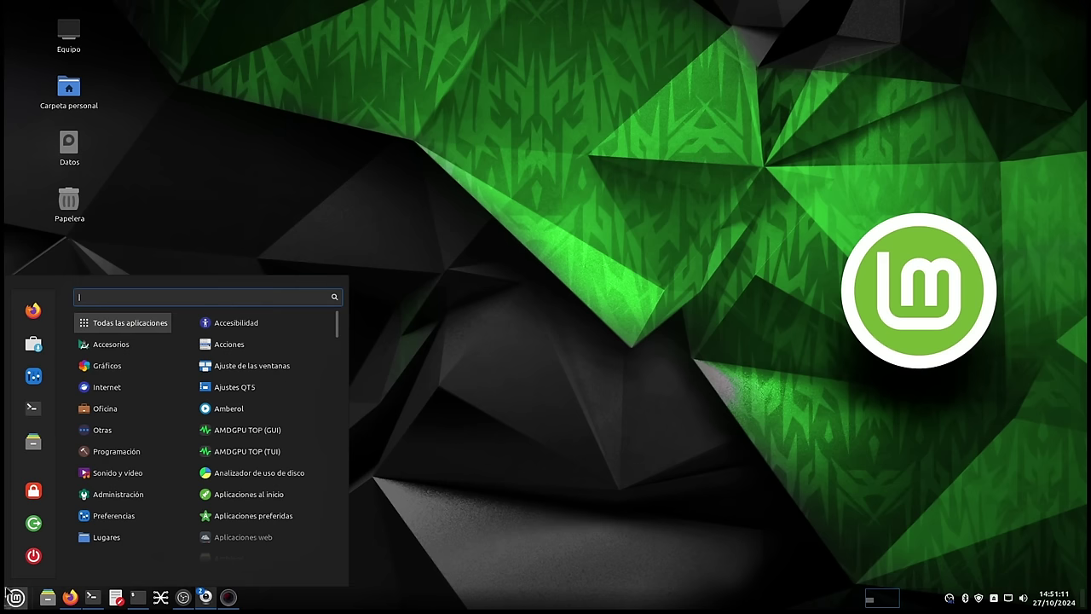
pyautogui.press('Escape')
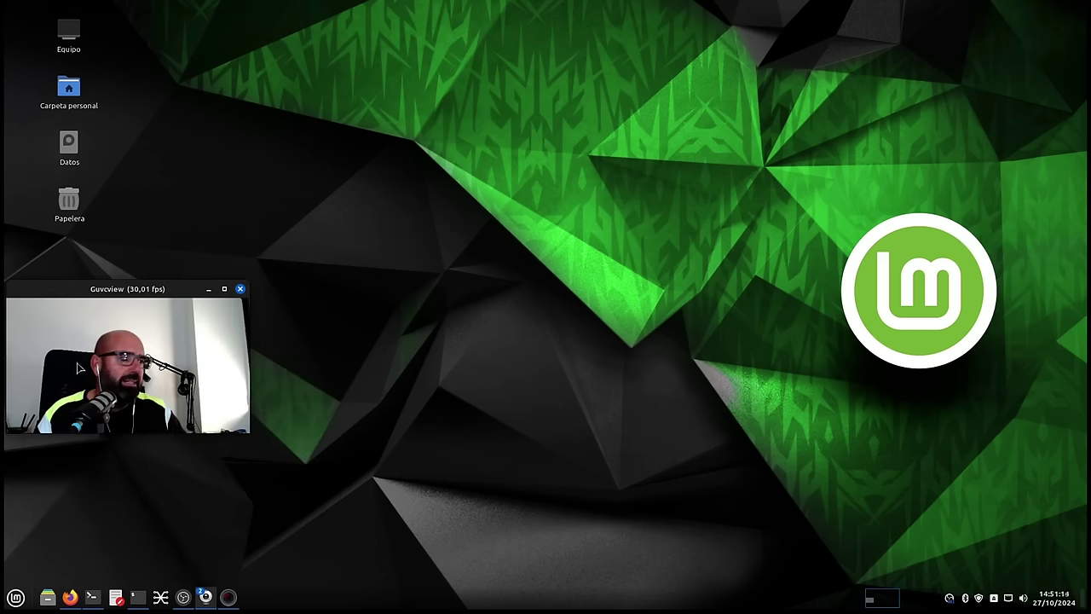
pyautogui.moveTo(474, 143); pyautogui.dragTo(592, 118)
pyautogui.scroll(-10, 668, 288)
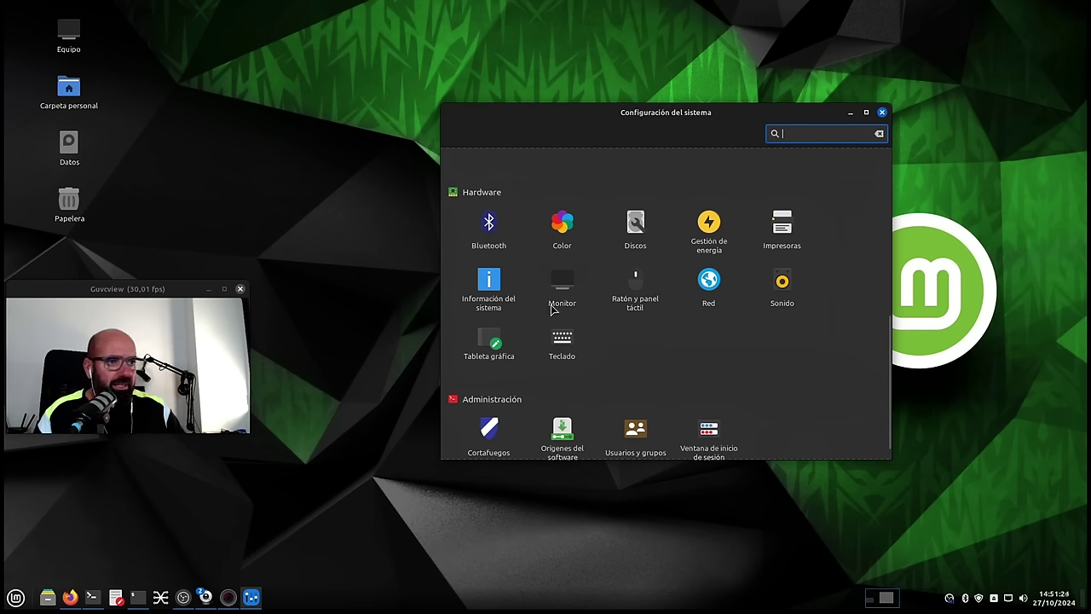
pyautogui.click(504, 289)
pyautogui.moveTo(640, 112); pyautogui.dragTo(609, 50)
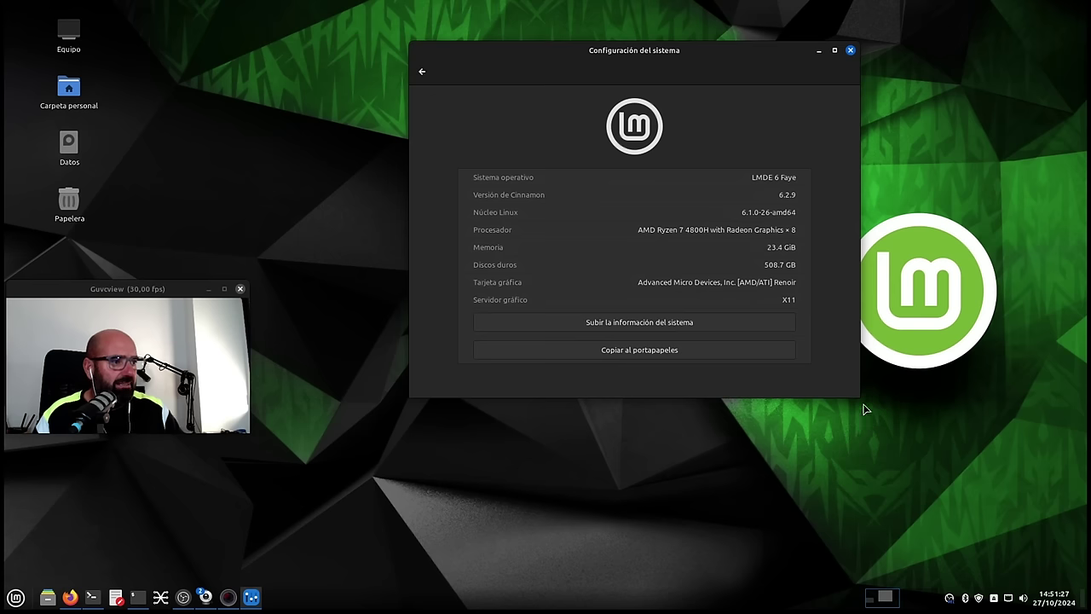
pyautogui.moveTo(859, 397); pyautogui.dragTo(1001, 483)
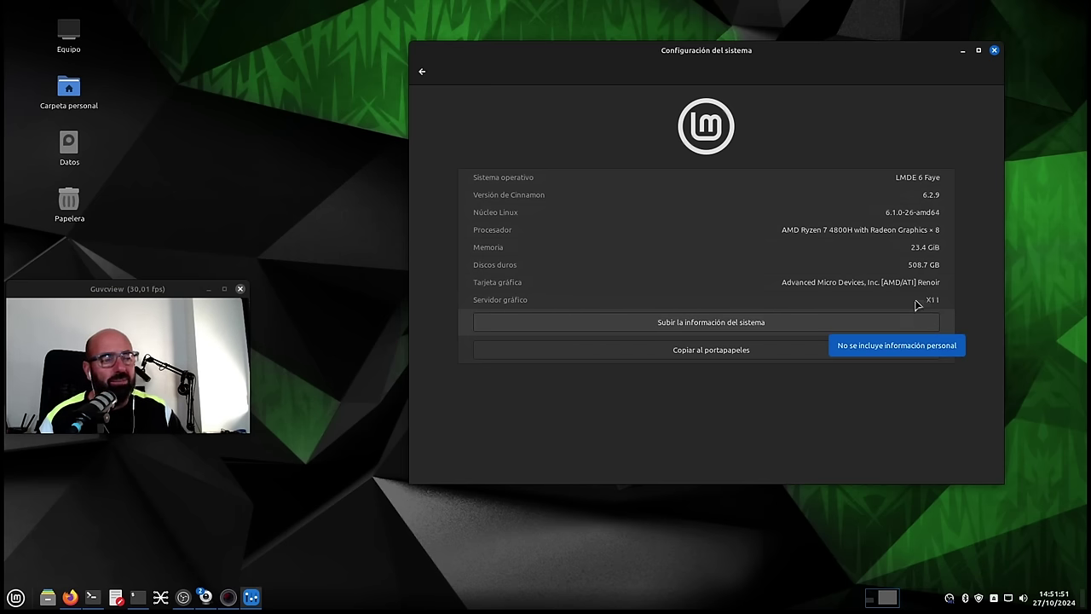
pyautogui.moveTo(842, 69); pyautogui.dragTo(817, 75)
# - Go back to the settings overview, look over its categories, and minimize the settings window
pyautogui.click(396, 78)
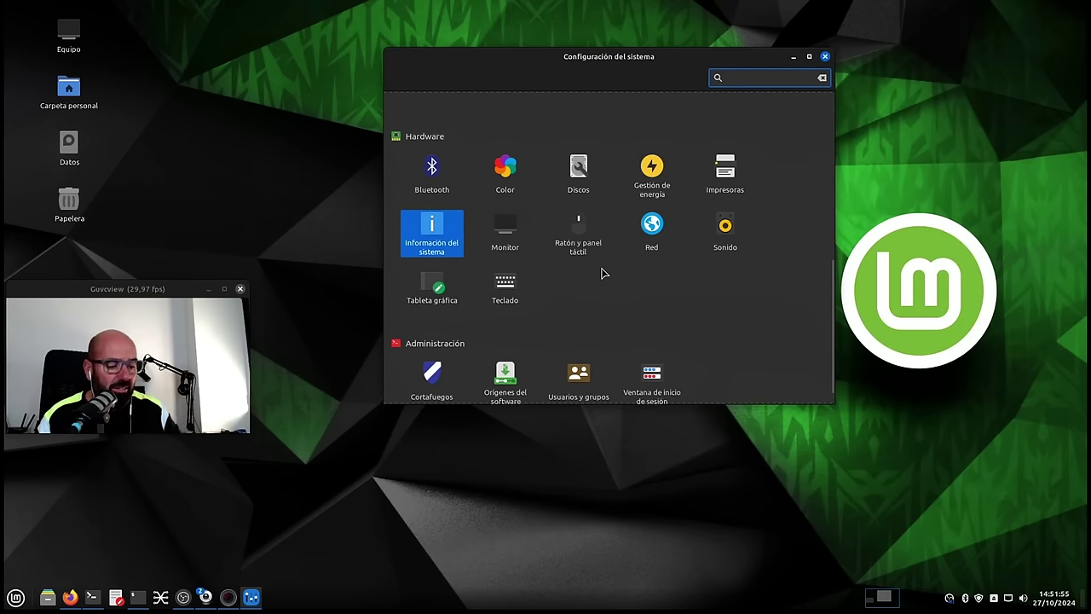
pyautogui.scroll(-1, 602, 272)
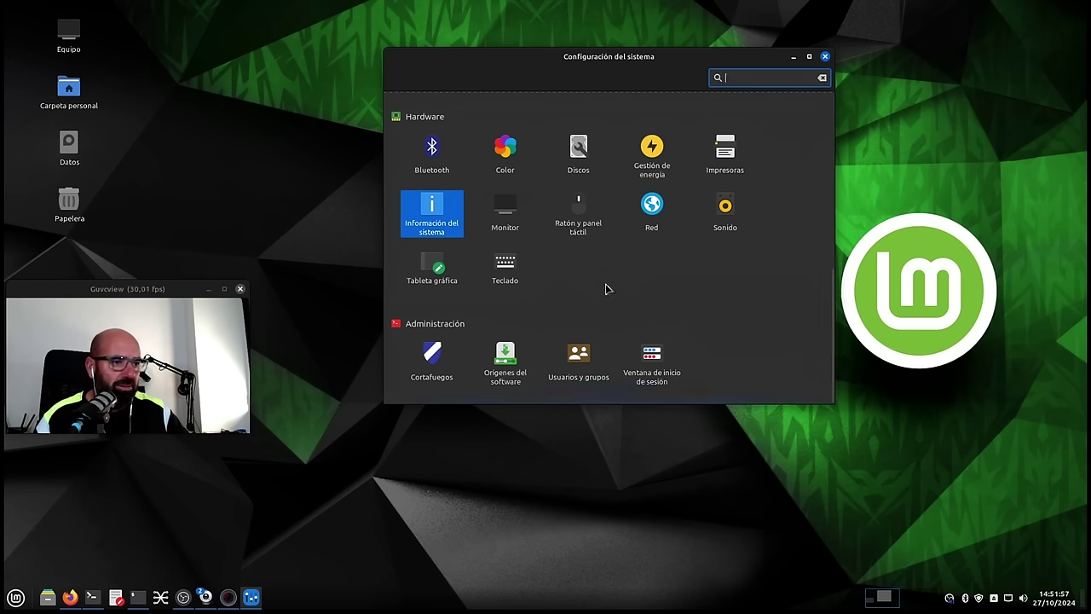
pyautogui.scroll(5, 609, 255)
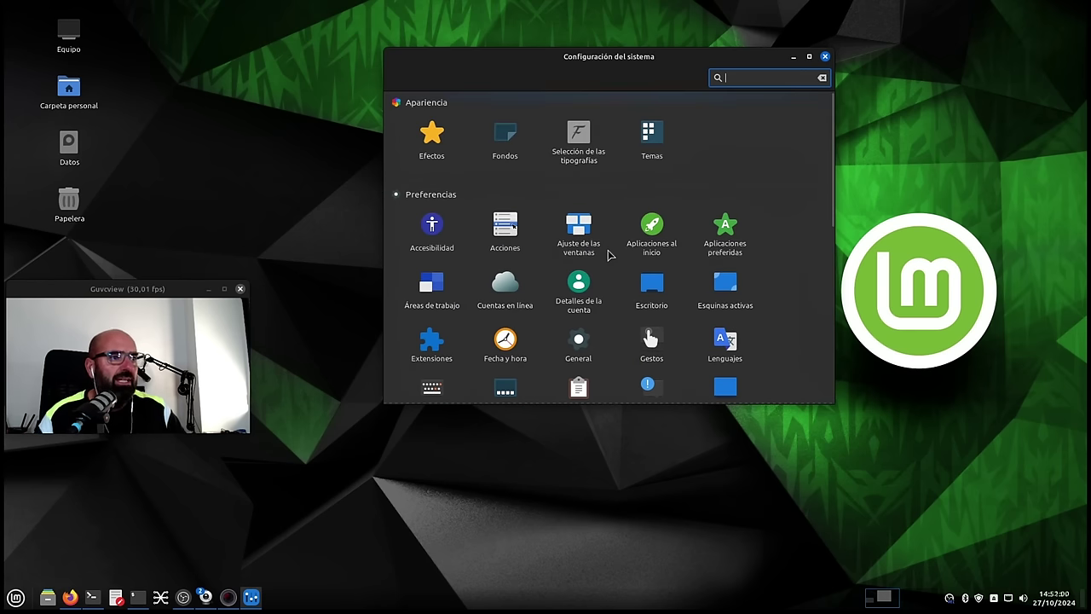
pyautogui.click(794, 56)
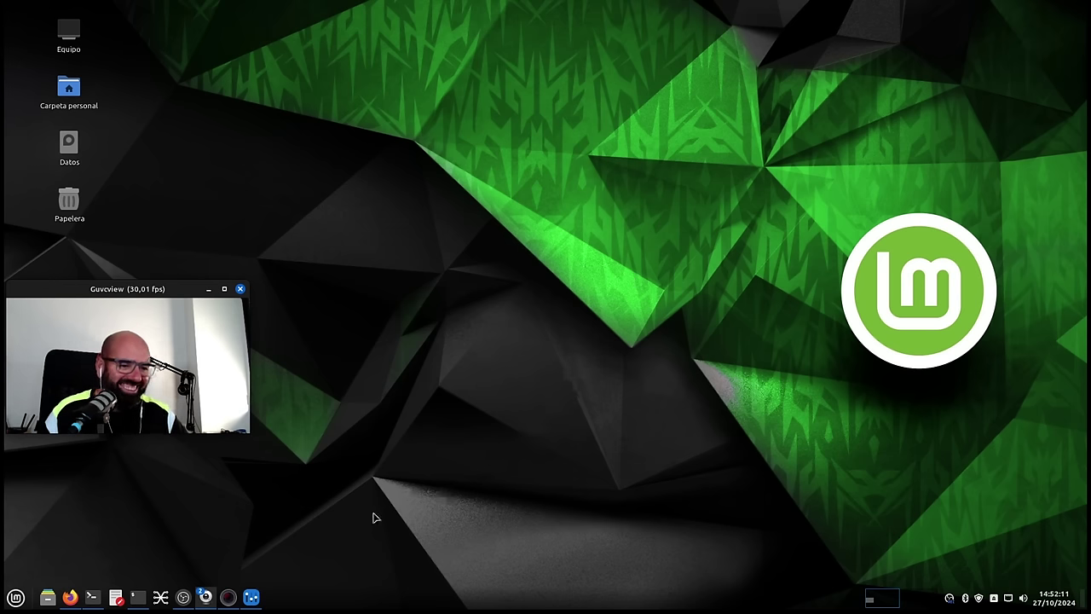
# - Switch to Firefox and open the LMDE 6 download page from the Linux Mint website
pyautogui.click(70, 596)
pyautogui.click(346, 65)
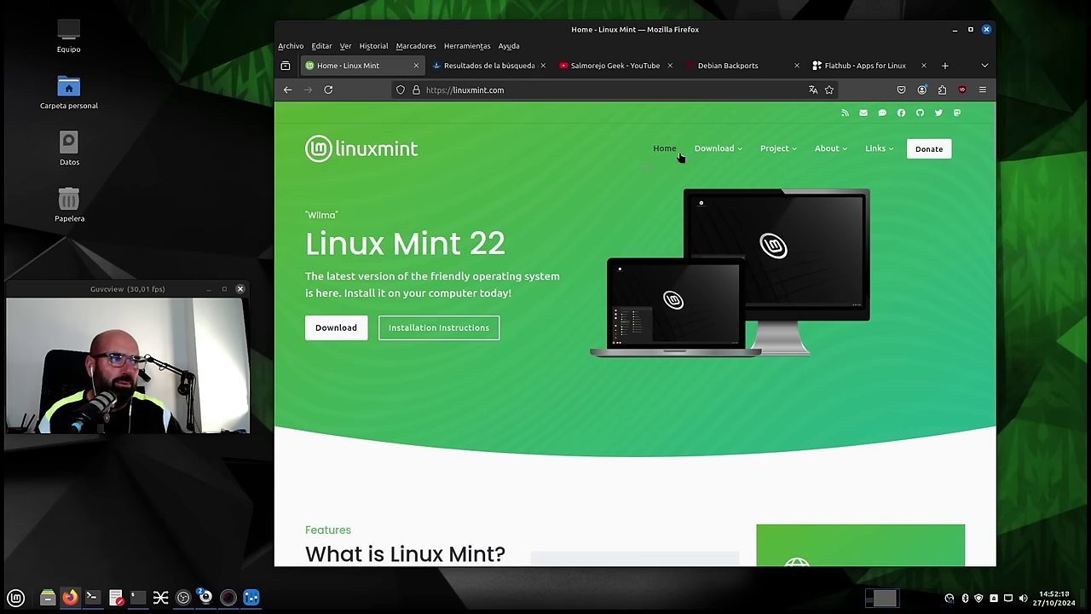
pyautogui.moveTo(699, 150)
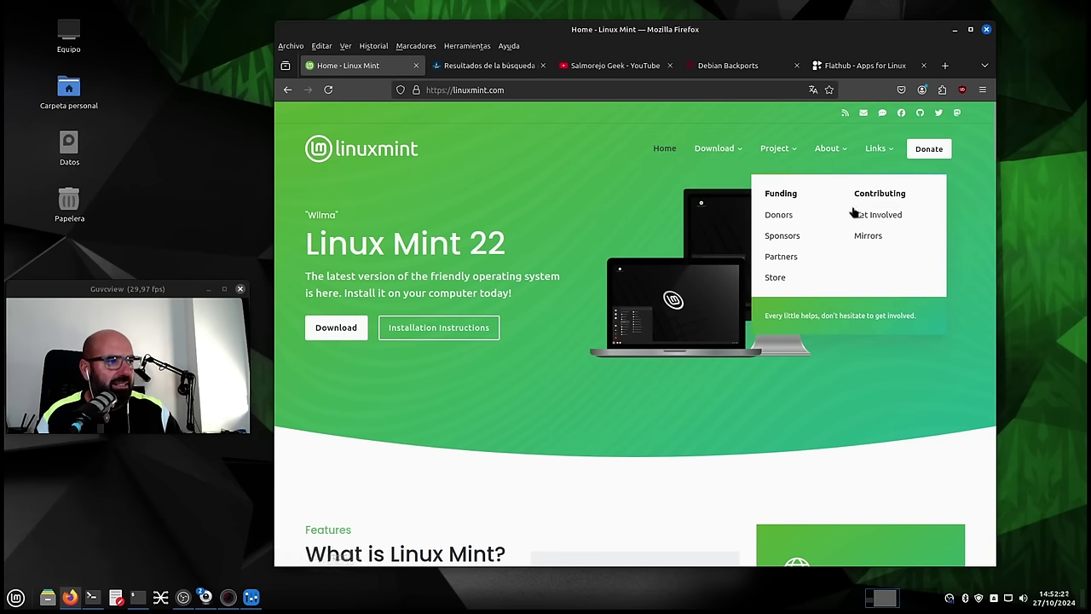
pyautogui.click(878, 216)
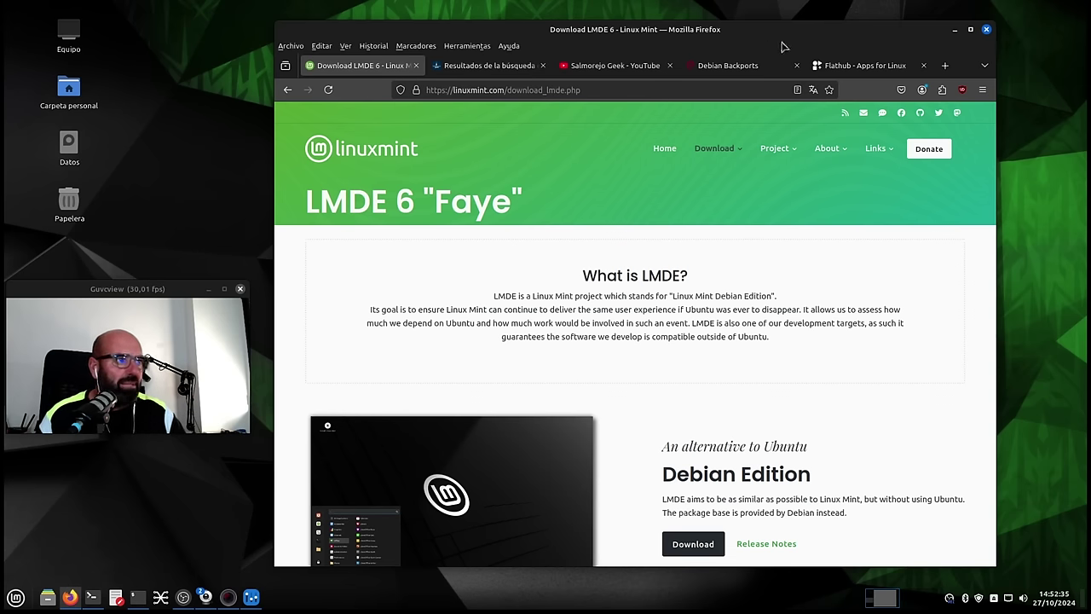
# - Read the LMDE 6 "Faye" page through to the Debian Edition section and open its release notes
pyautogui.moveTo(869, 36); pyautogui.dragTo(904, 39)
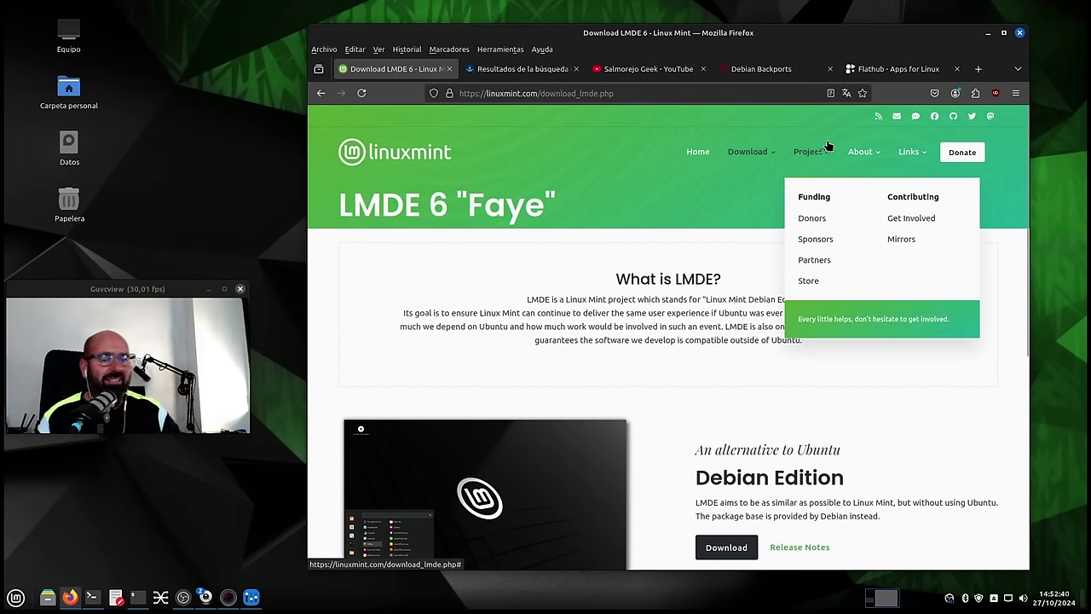
pyautogui.scroll(-2, 543, 365)
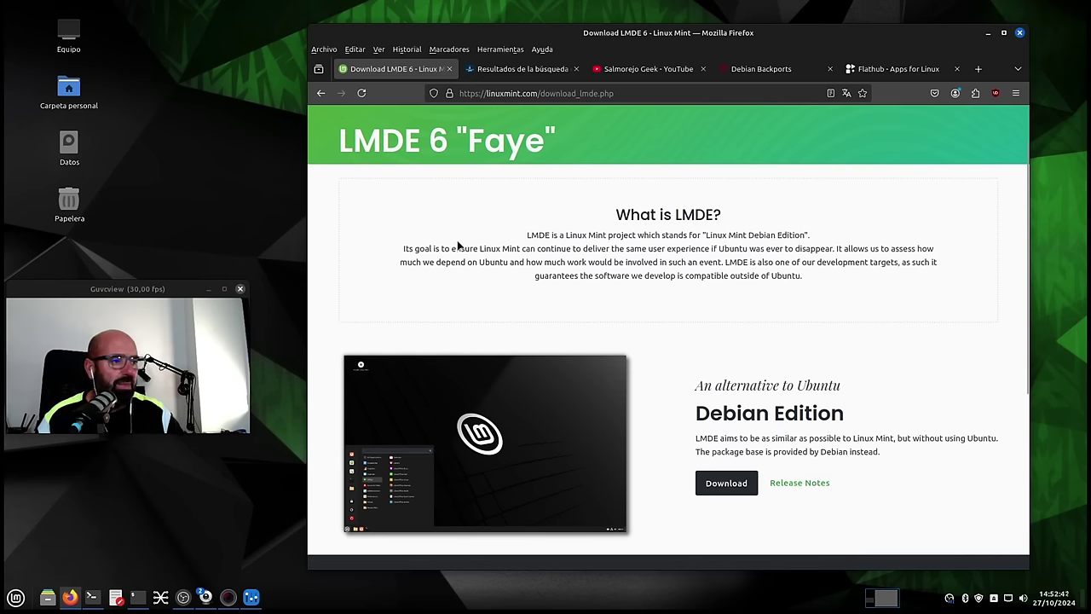
pyautogui.scroll(2, 495, 294)
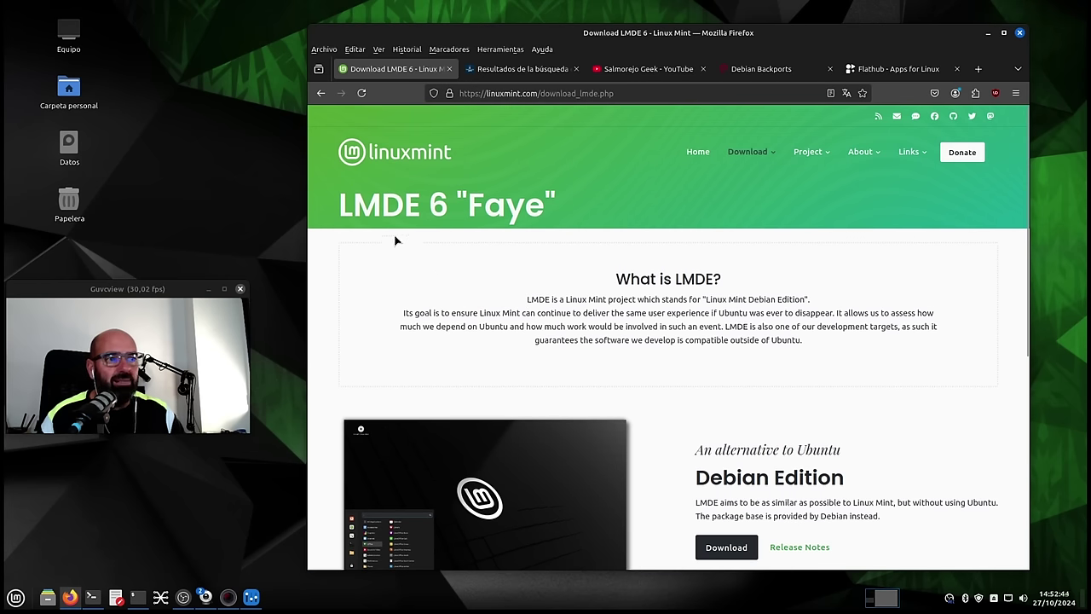
pyautogui.scroll(-6, 499, 223)
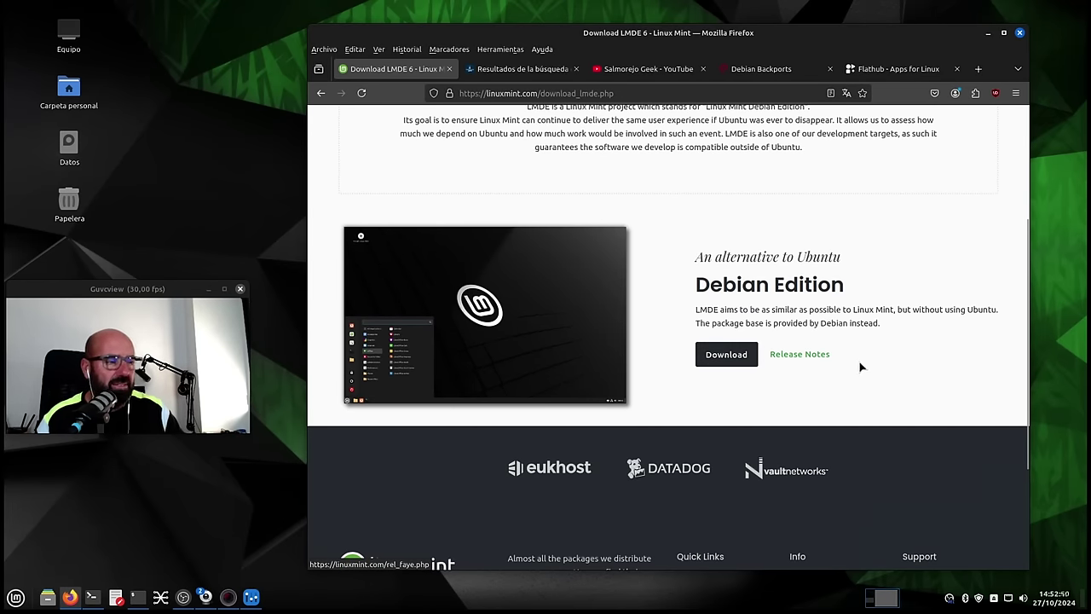
pyautogui.click(797, 355)
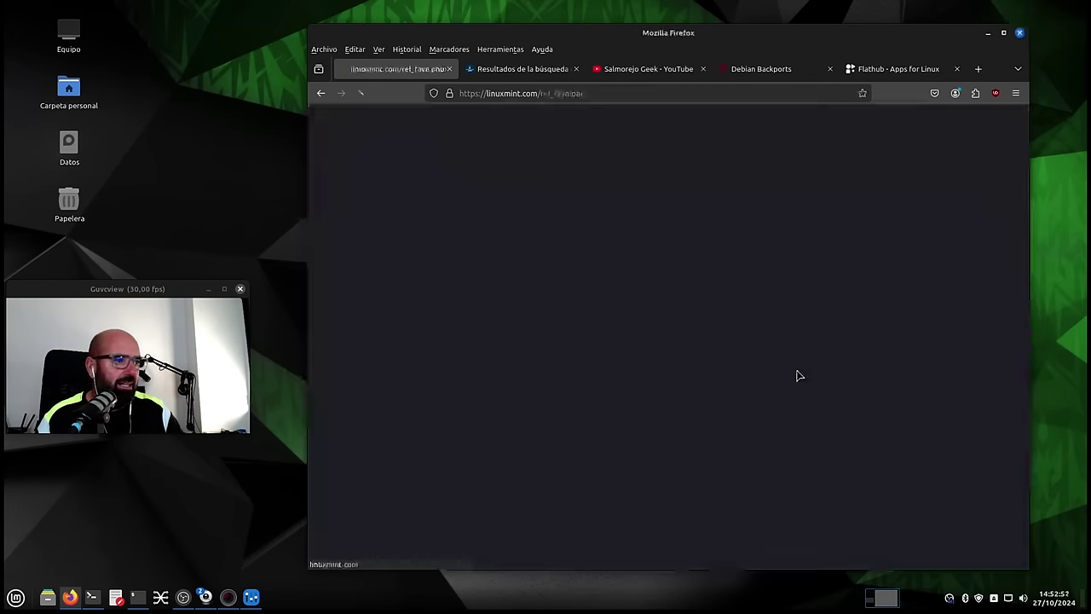
# - Look through the LMDE 6 release notes and bring the LMDE Installer entry under Known issues into view
pyautogui.scroll(-3, 619, 360)
pyautogui.scroll(-3, 620, 359)
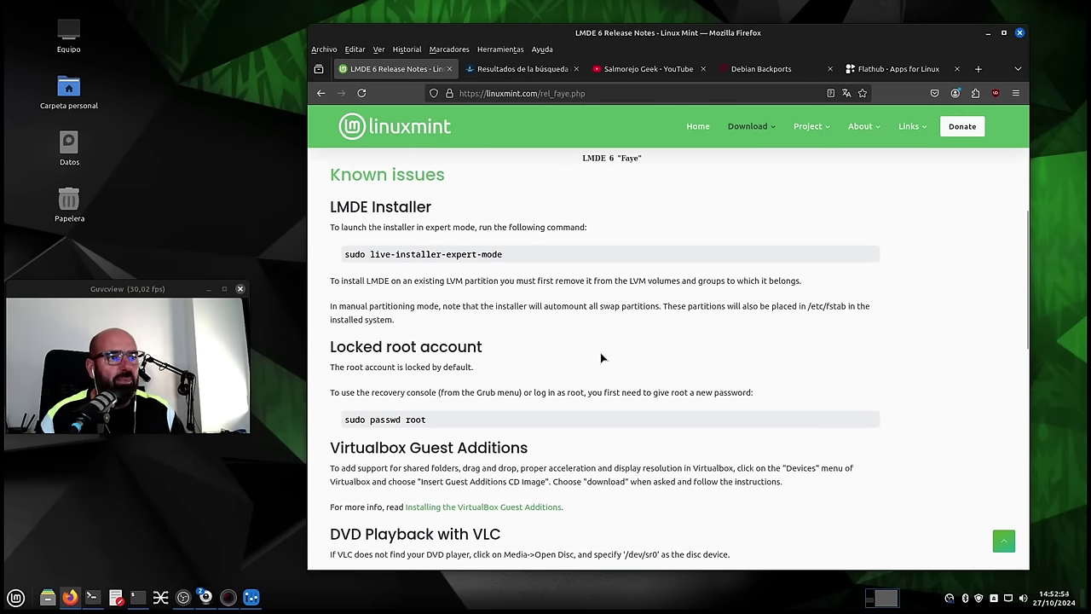
pyautogui.scroll(2, 600, 352)
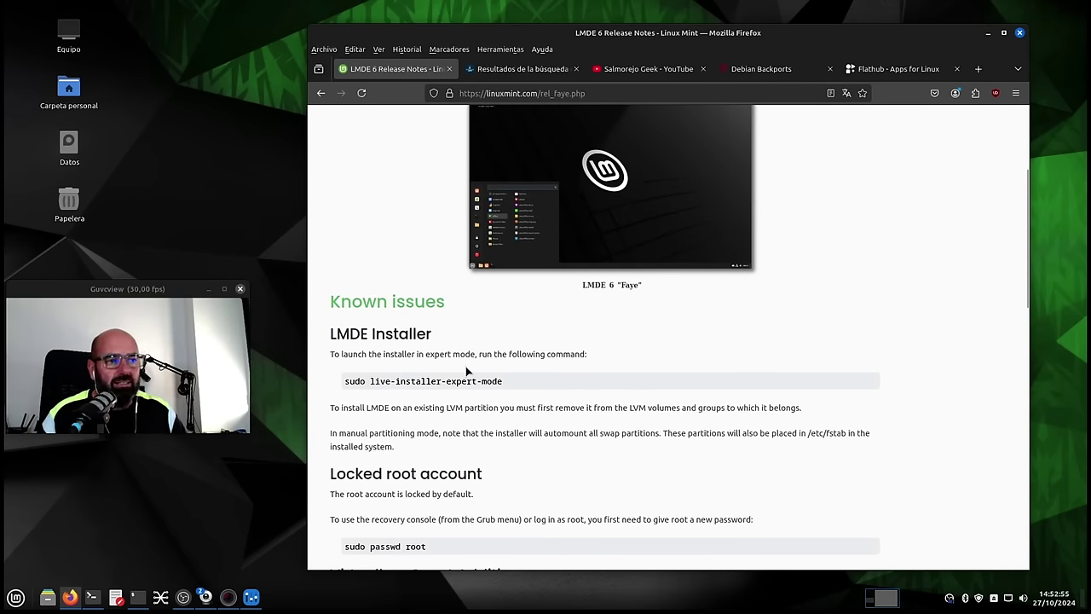
# - Highlight the command sudo live-installer-expert-mode several times to point it out, clear the selection, and minimize Firefox
pyautogui.moveTo(517, 387); pyautogui.dragTo(324, 383)
pyautogui.click(519, 383)
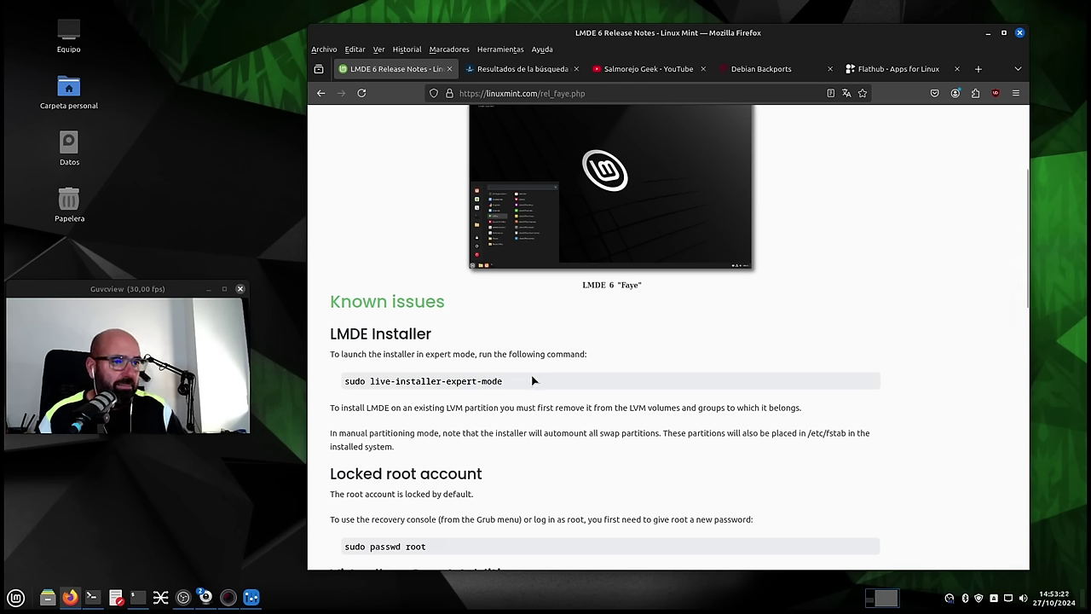
pyautogui.moveTo(534, 381); pyautogui.dragTo(338, 382)
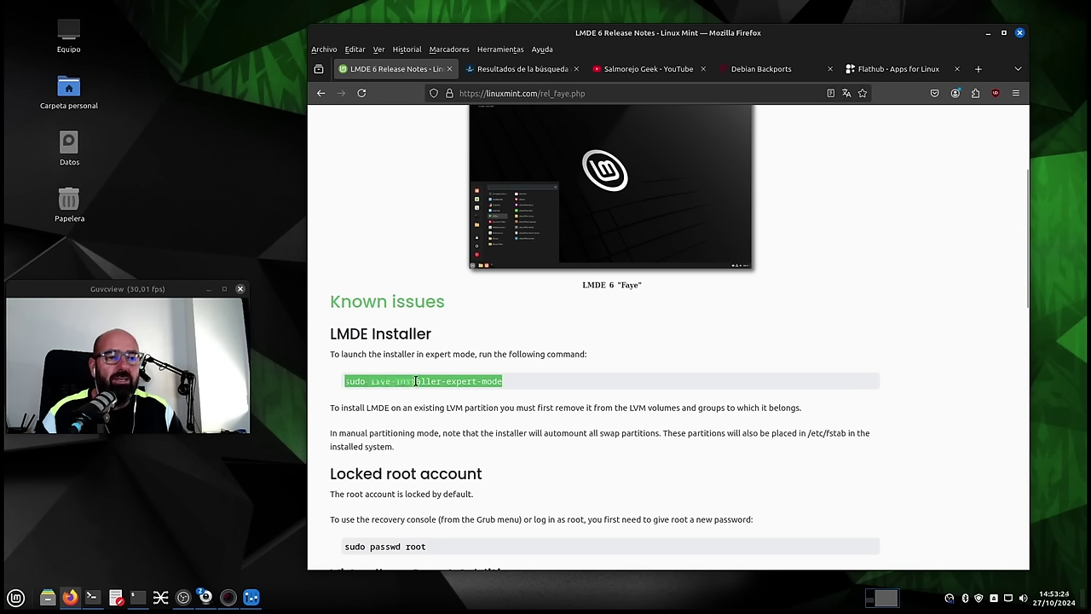
pyautogui.click(511, 391)
pyautogui.moveTo(518, 389); pyautogui.dragTo(300, 386)
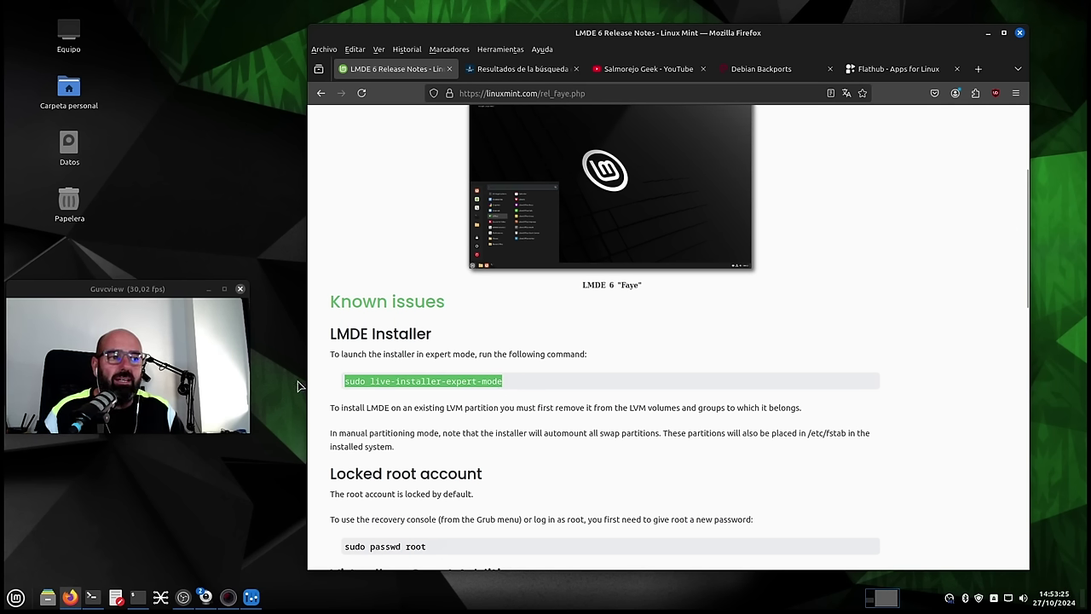
pyautogui.click(525, 385)
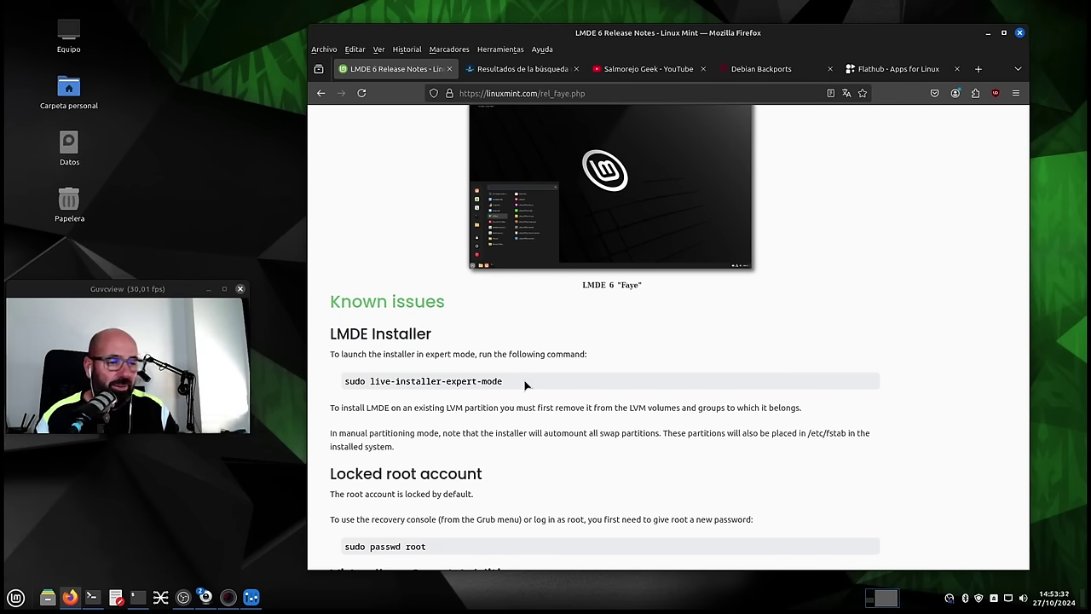
pyautogui.moveTo(525, 385); pyautogui.dragTo(319, 386)
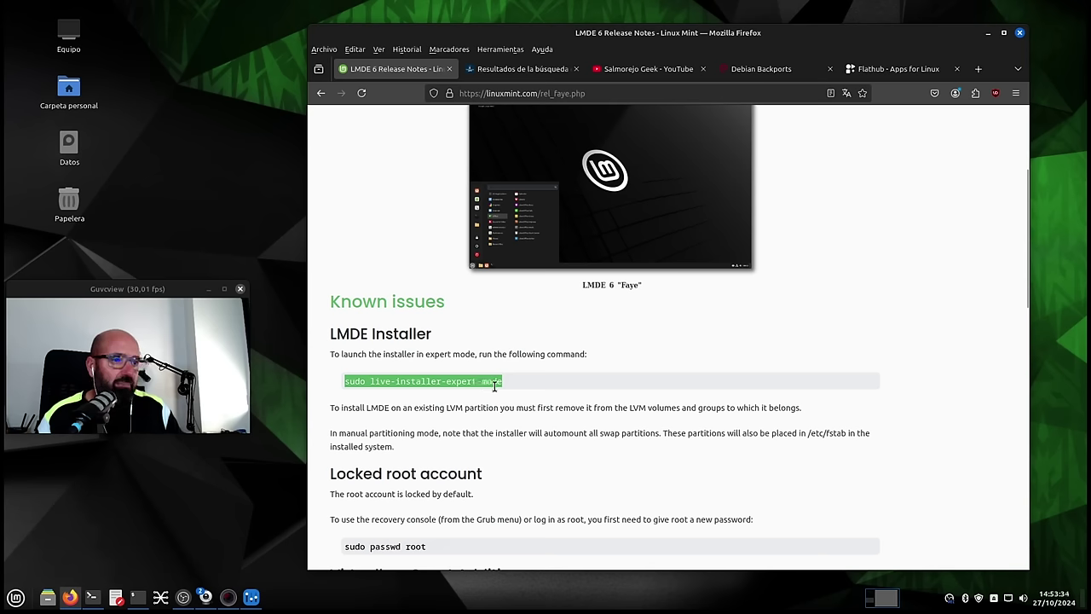
pyautogui.moveTo(517, 391); pyautogui.dragTo(329, 388)
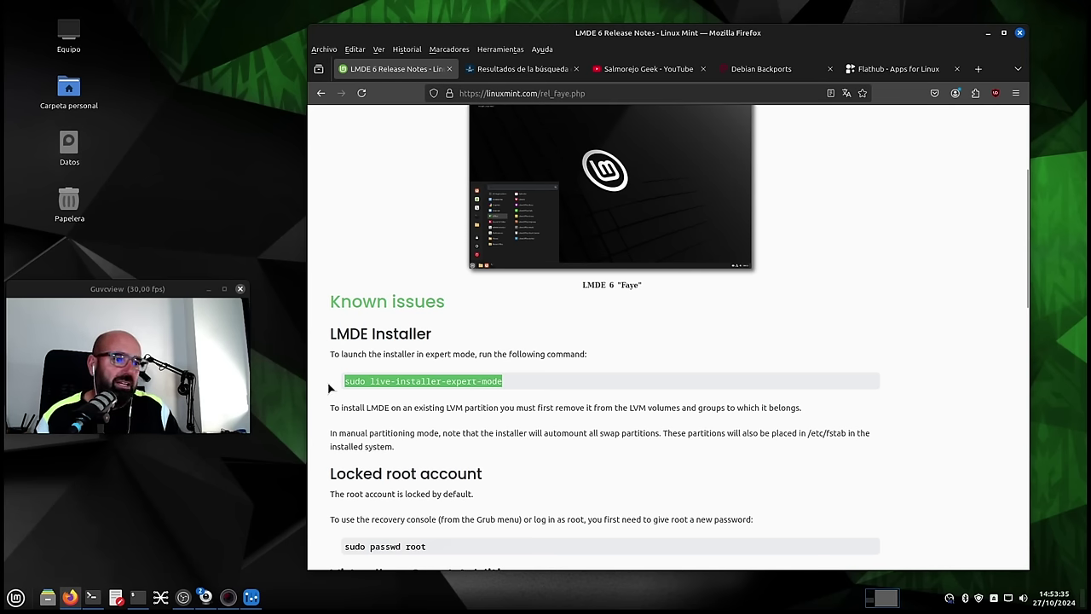
pyautogui.click(532, 381)
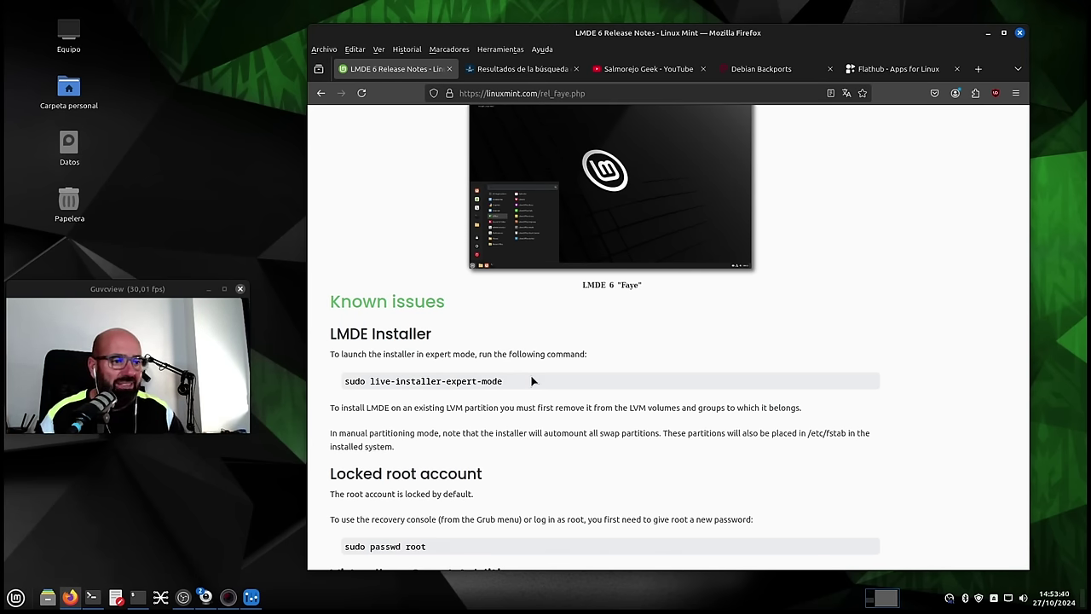
pyautogui.scroll(-3, 530, 388)
pyautogui.scroll(3, 530, 388)
pyautogui.scroll(1, 529, 392)
pyautogui.scroll(-2, 526, 401)
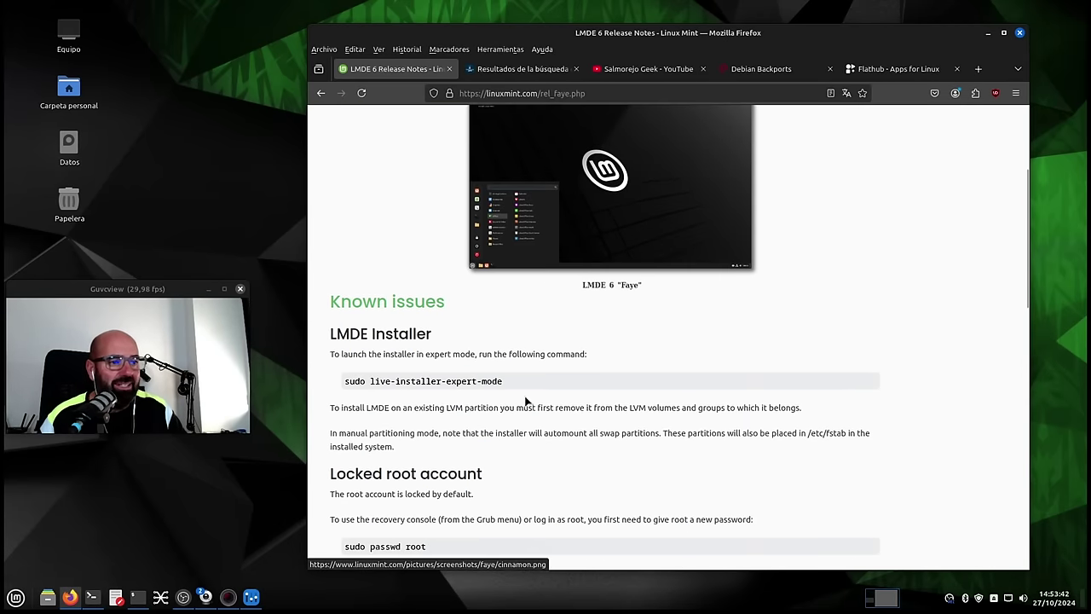
pyautogui.moveTo(472, 381); pyautogui.dragTo(340, 378)
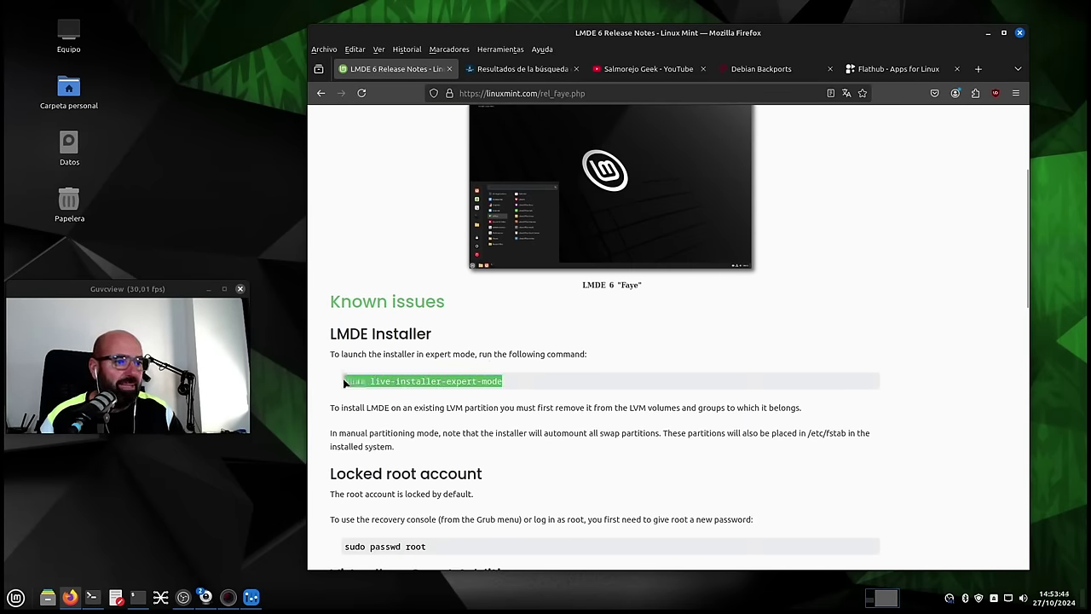
pyautogui.click(384, 385)
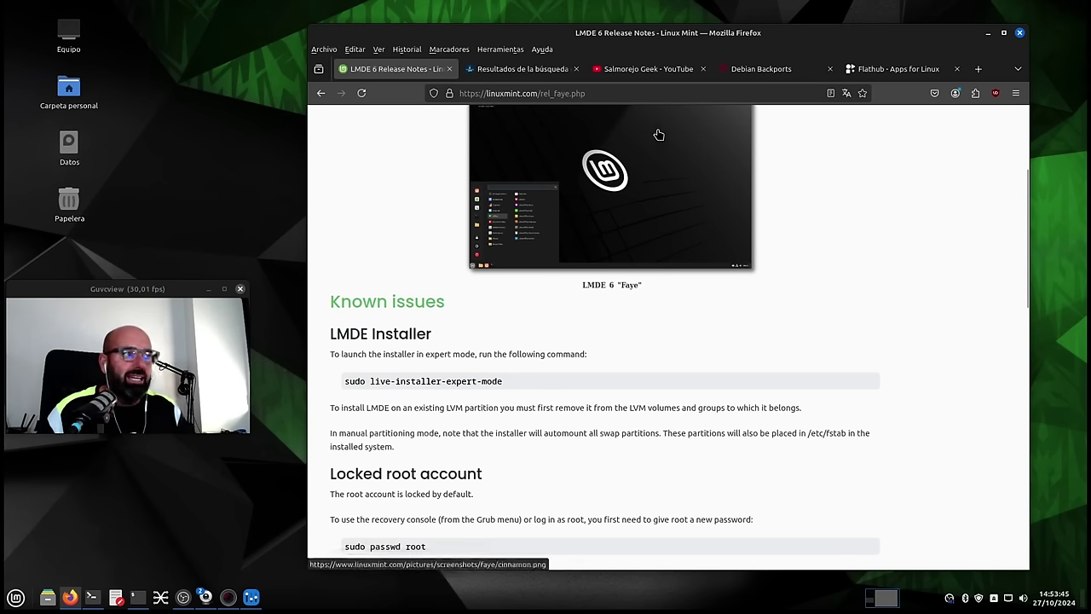
pyautogui.click(988, 34)
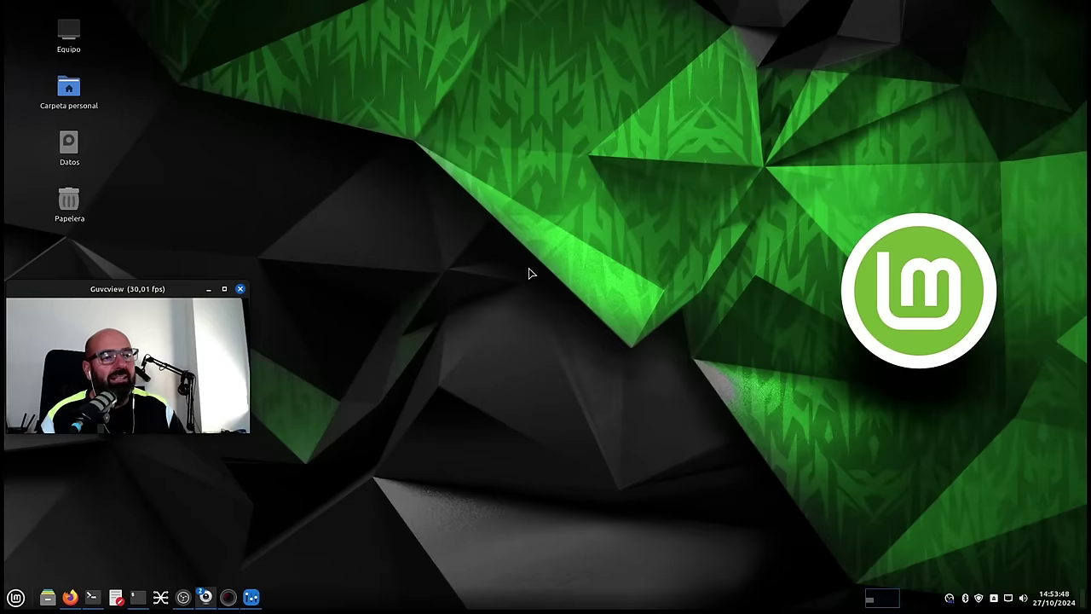
# - Move the Guvcview window higher, then open Configuración del sistema and place its window farther up and away from the webcam view
pyautogui.moveTo(127, 289); pyautogui.dragTo(124, 238)
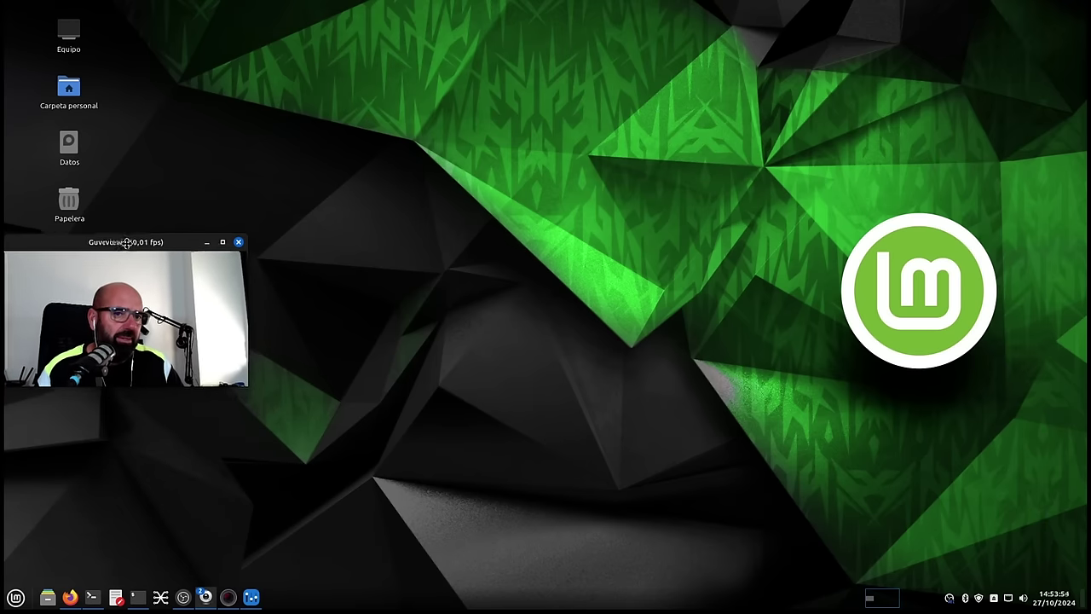
pyautogui.click(15, 596)
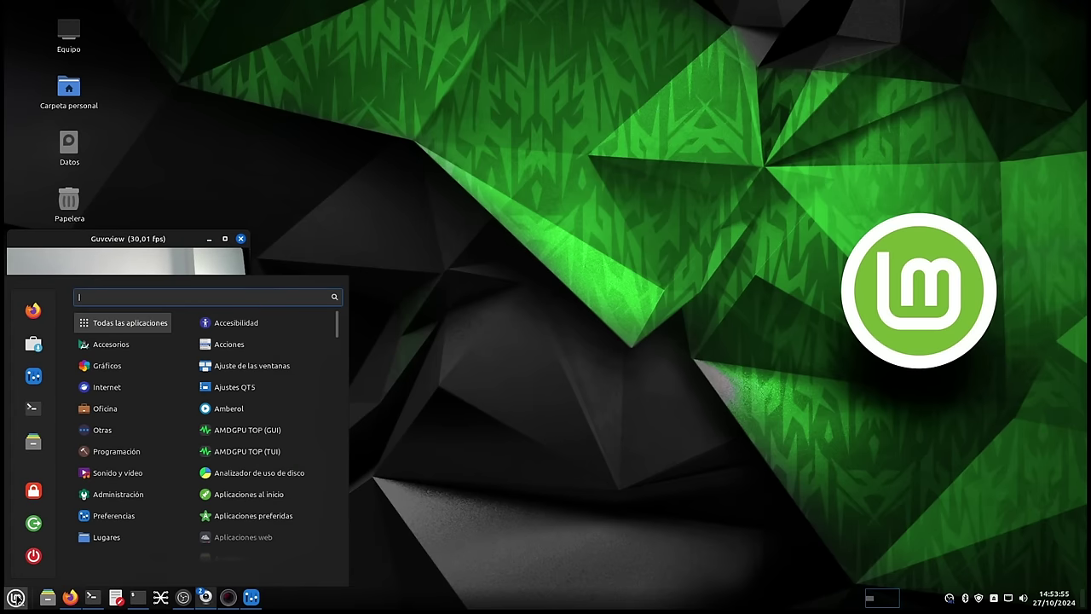
pyautogui.click(35, 385)
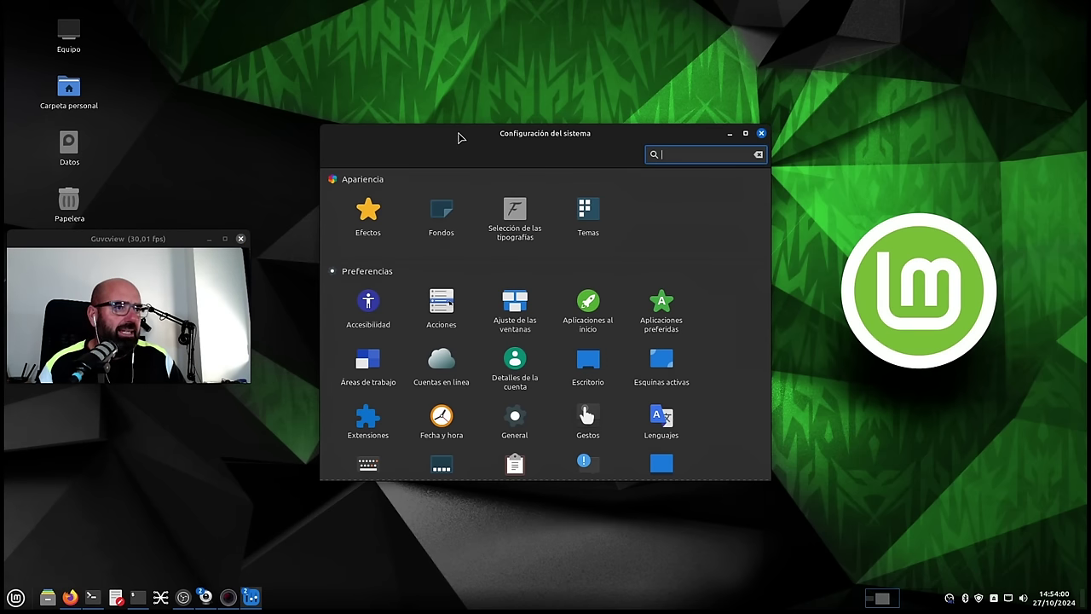
pyautogui.moveTo(458, 136); pyautogui.dragTo(563, 91)
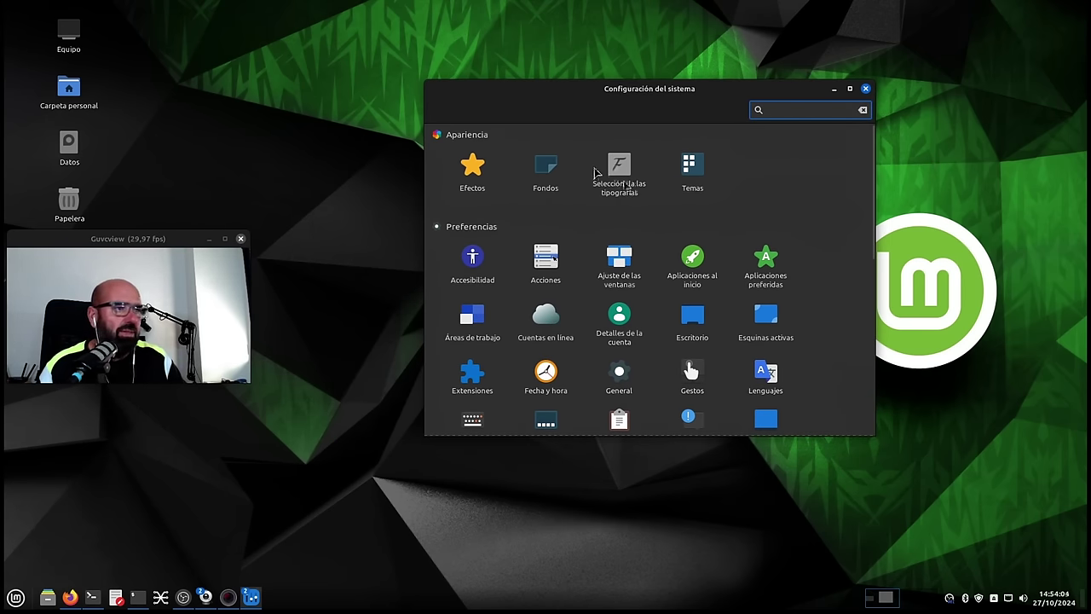
# - Examine the Fondos page with its wallpaper folders and the option to add a folder, and return to the settings overview
pyautogui.click(545, 168)
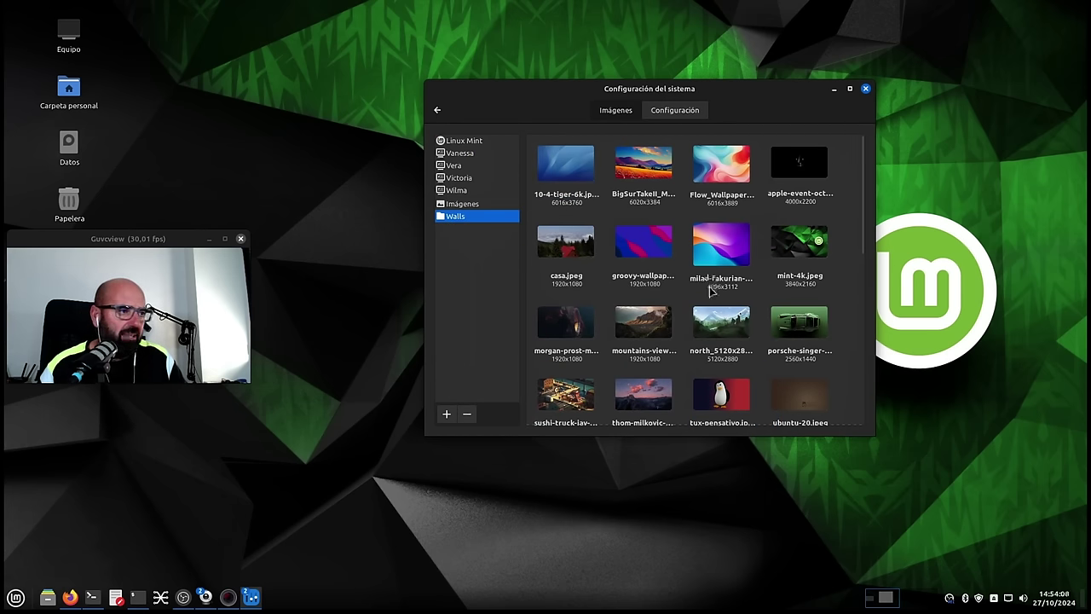
pyautogui.click(437, 110)
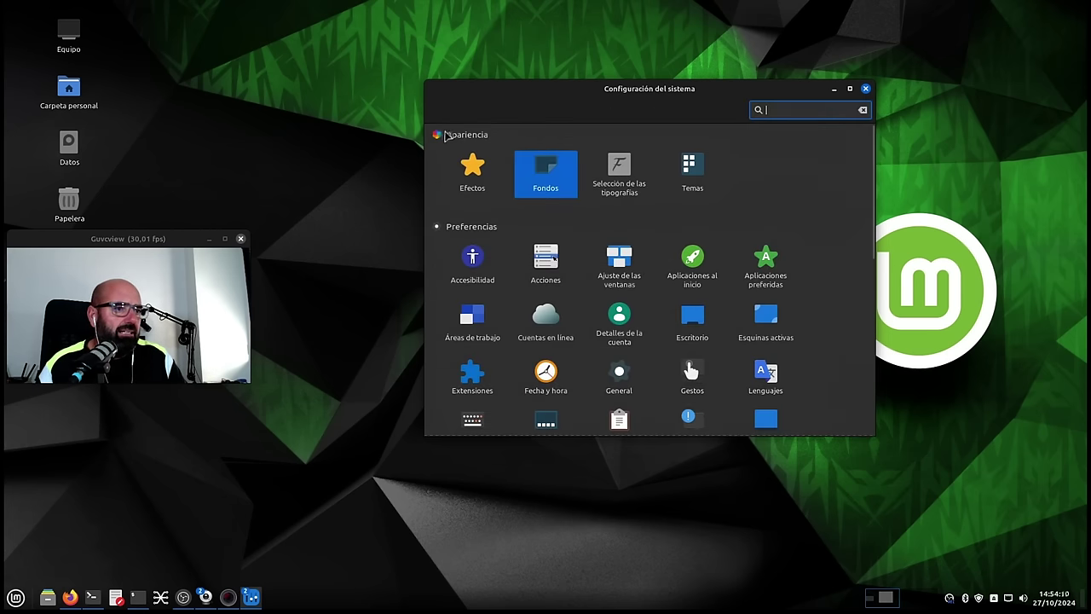
pyautogui.click(545, 184)
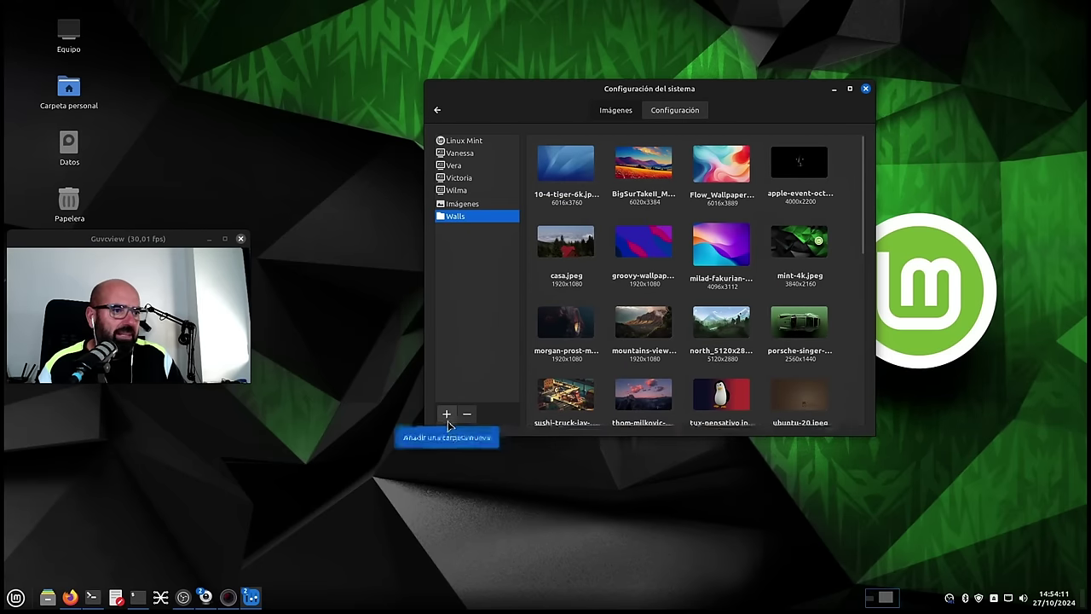
pyautogui.click(437, 110)
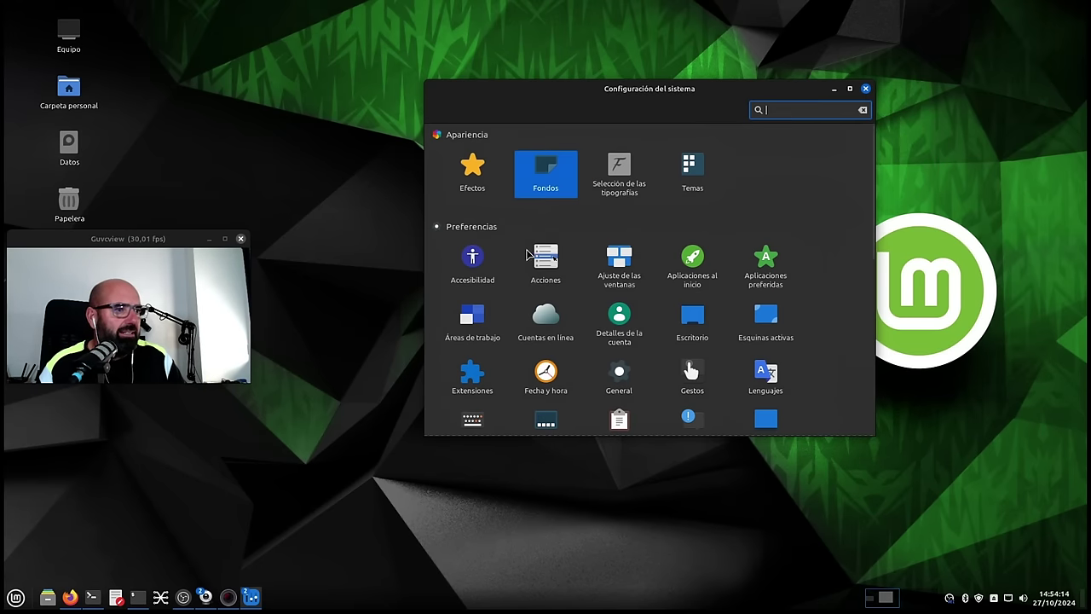
# - Review the Temas page and the Aplicaciones al inicio page, going back to the settings overview after each
pyautogui.click(692, 170)
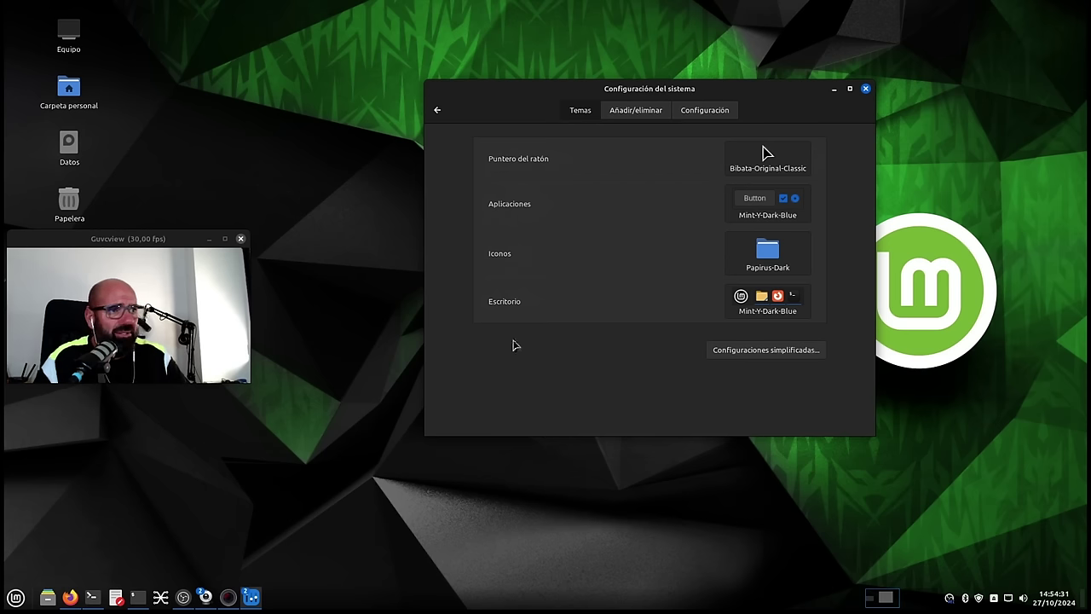
pyautogui.click(437, 110)
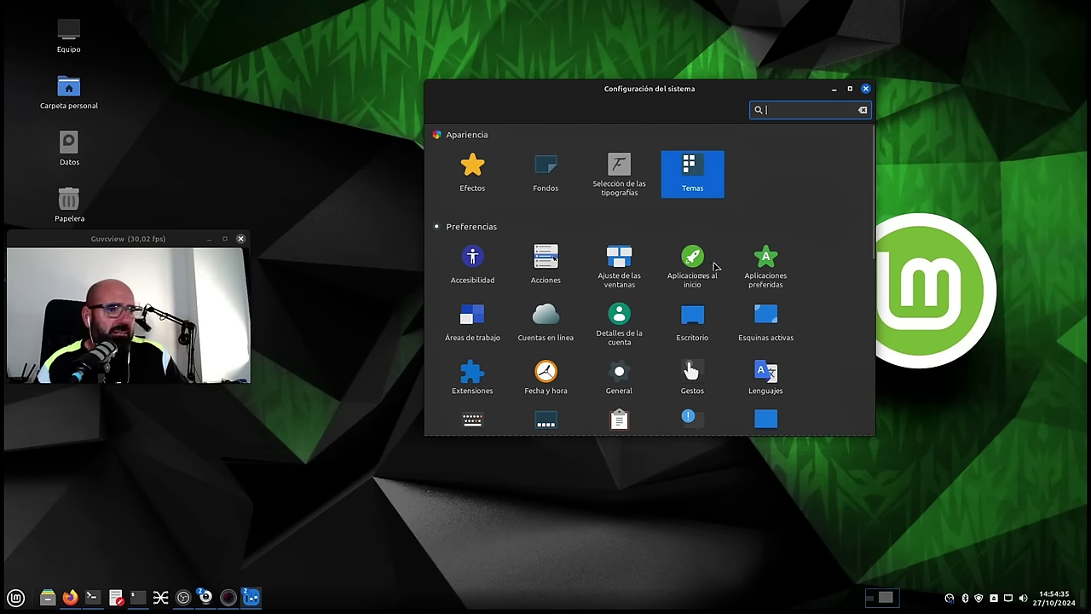
pyautogui.click(708, 260)
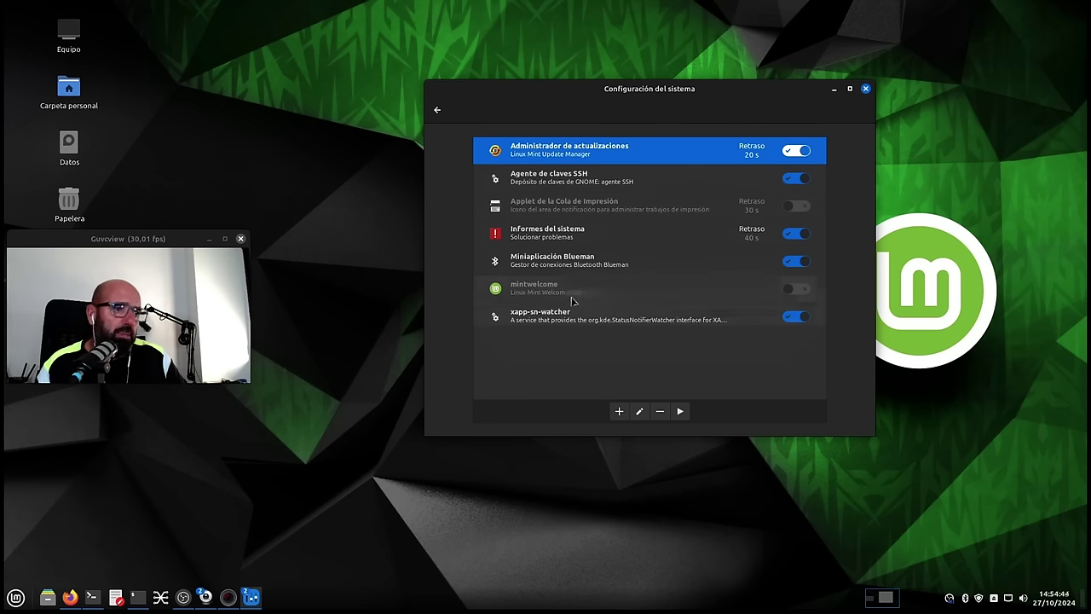
pyautogui.click(437, 109)
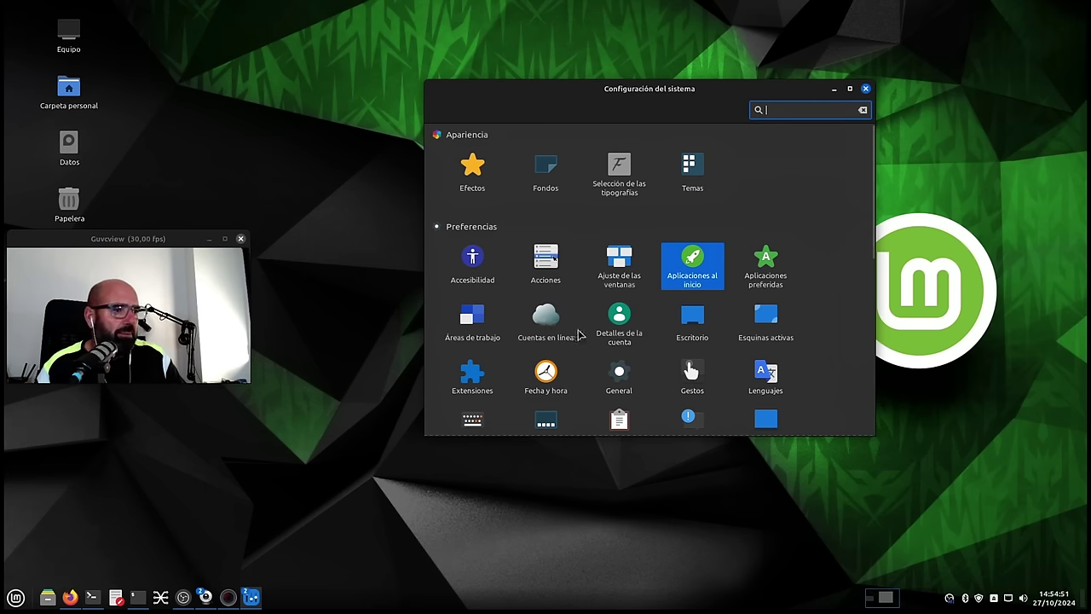
# - Check the Esquinas activas settings, demonstrate the active corner that shows all workspaces, and return to the settings overview
pyautogui.click(771, 317)
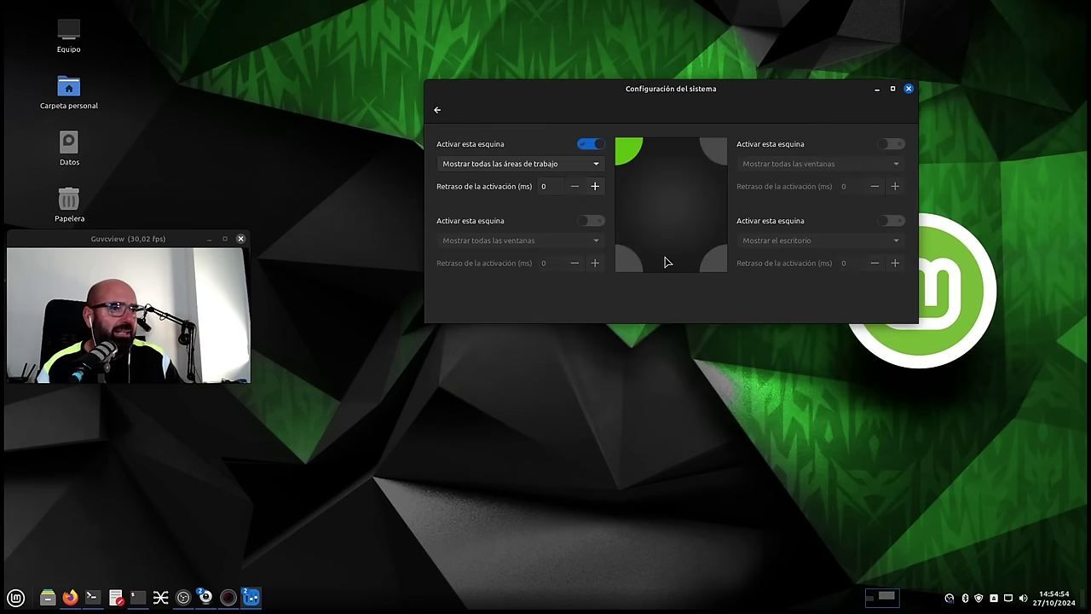
pyautogui.moveTo(0, 1)
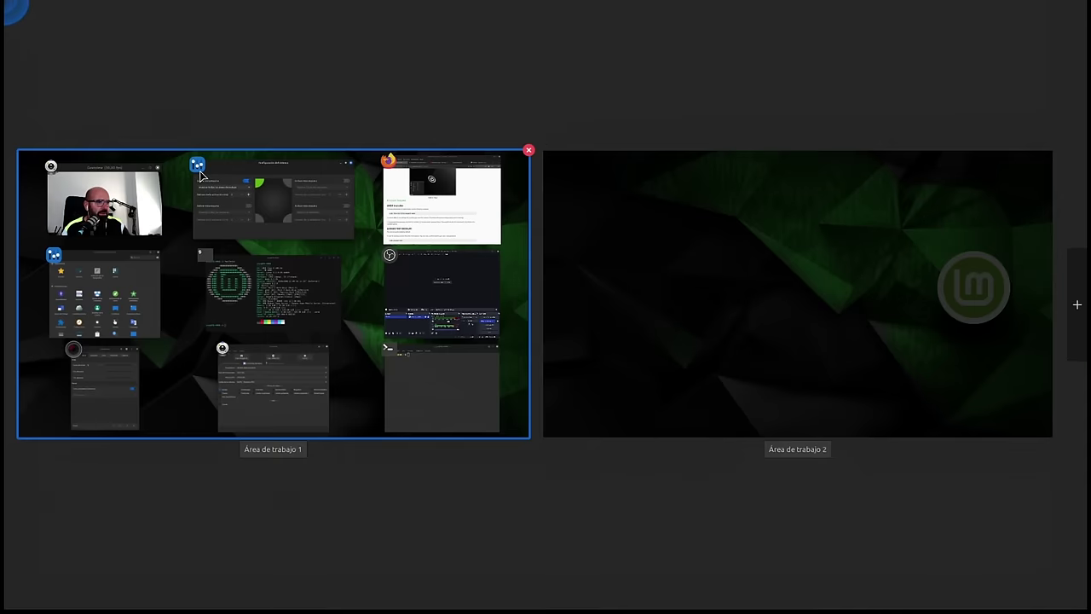
pyautogui.click(305, 165)
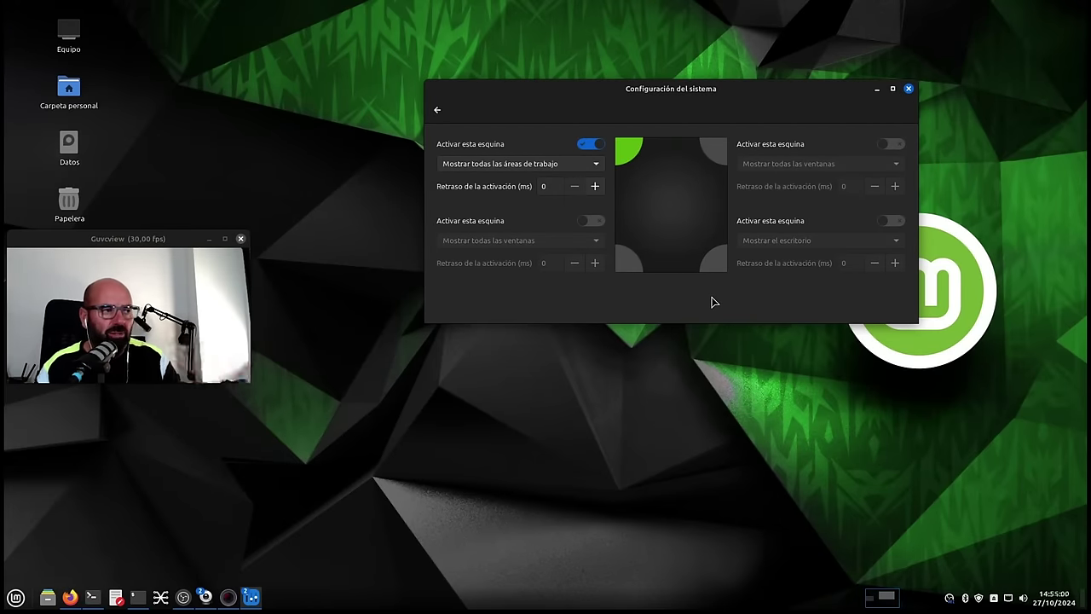
pyautogui.click(438, 109)
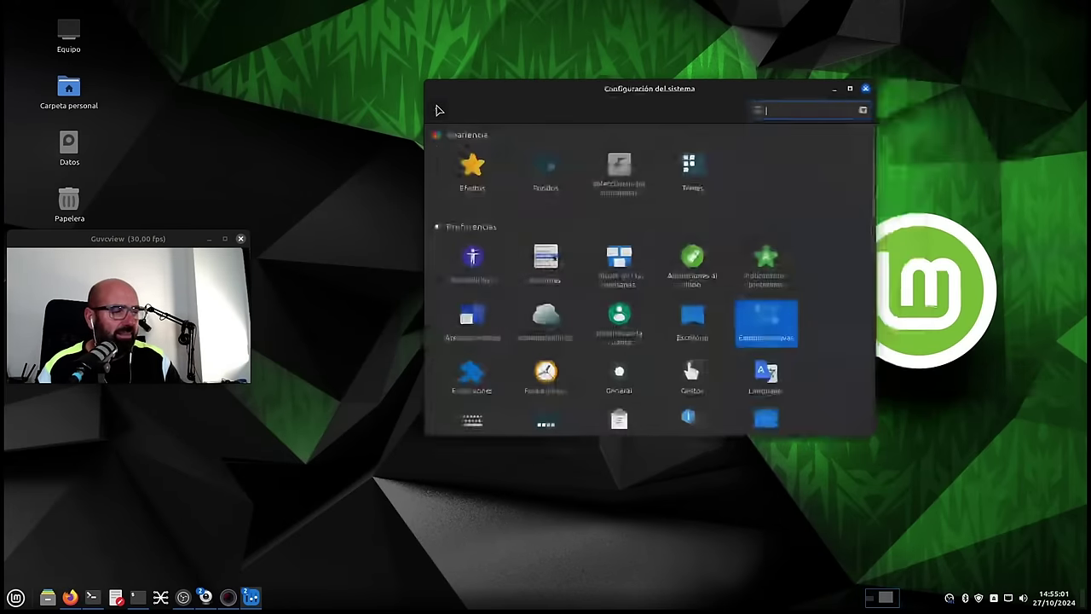
# - Inspect the Escritorio icon options and the Extensiones page, and return to the remaining Preferencias entries in the settings overview
pyautogui.scroll(-1, 645, 353)
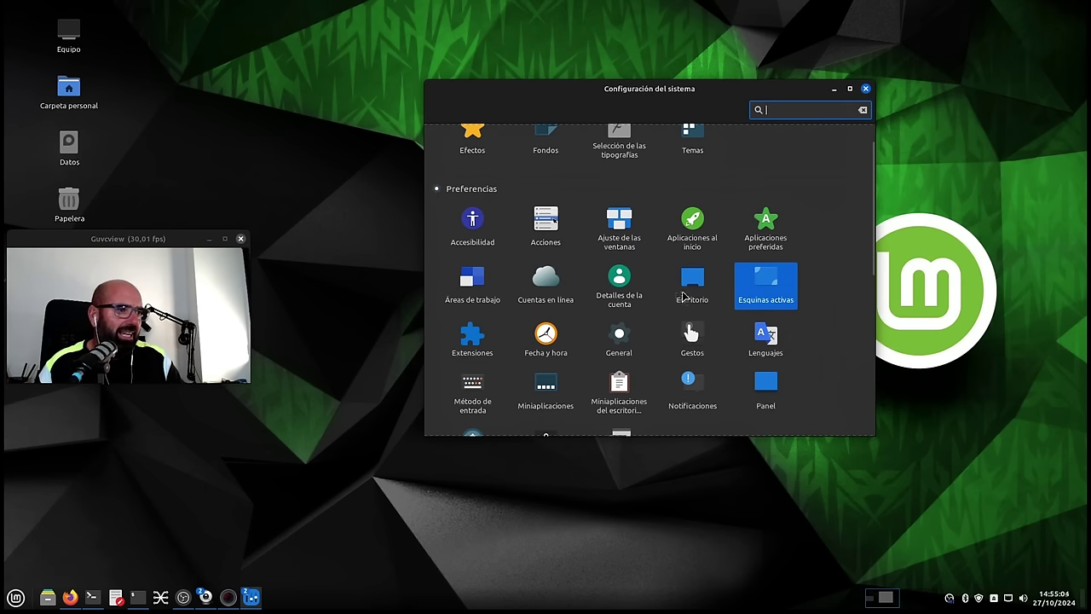
pyautogui.click(682, 295)
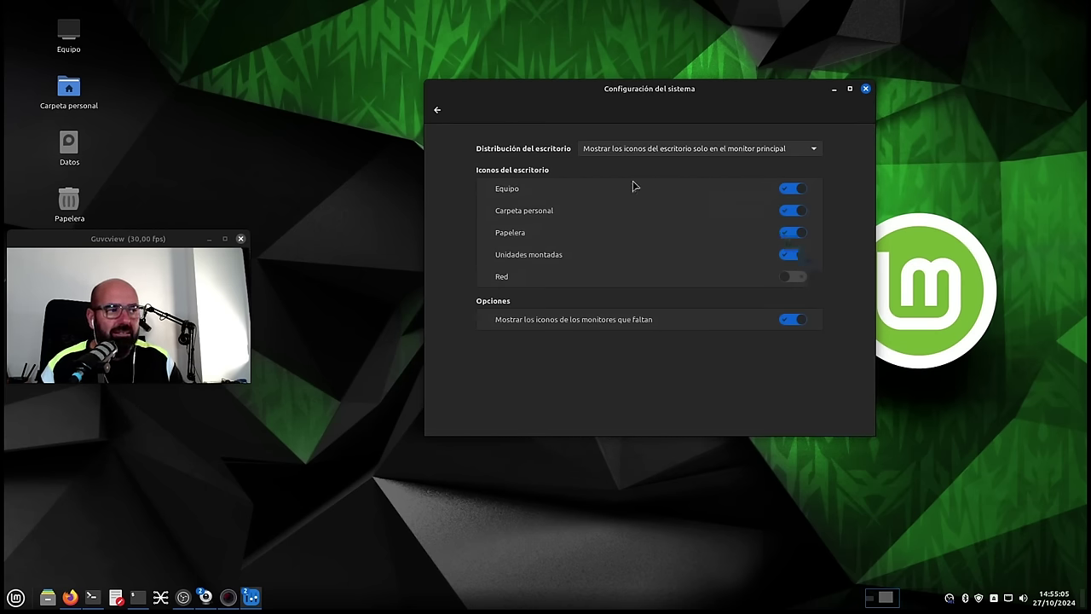
pyautogui.click(438, 112)
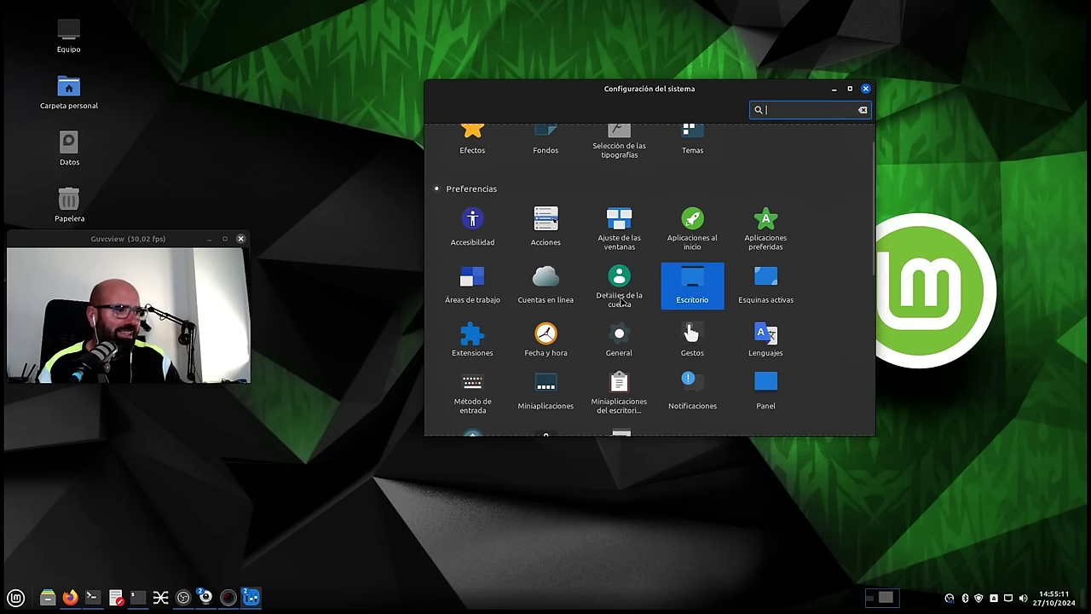
pyautogui.click(490, 347)
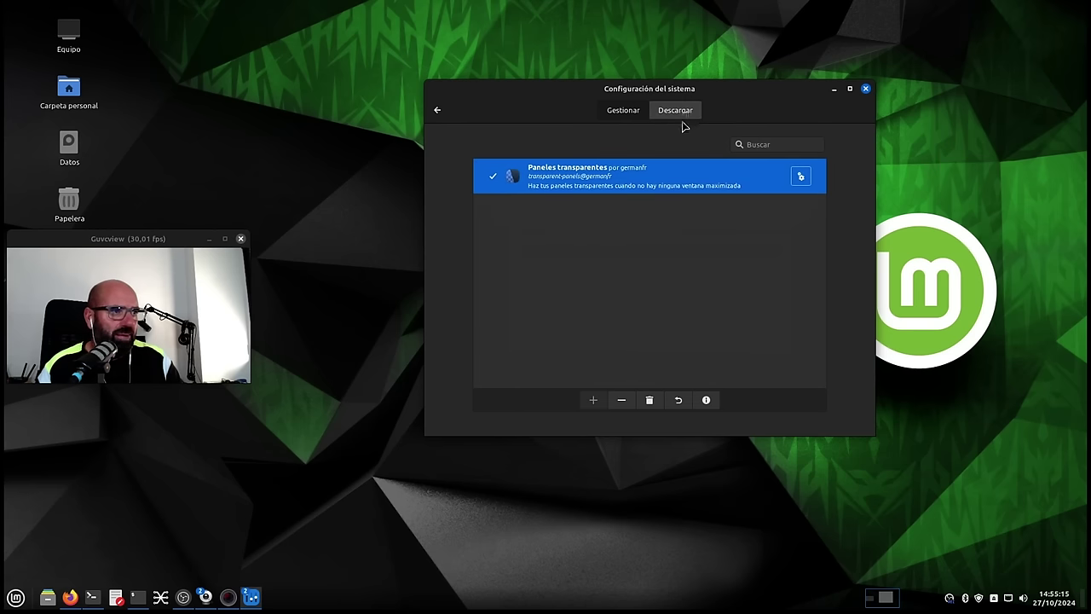
pyautogui.click(438, 111)
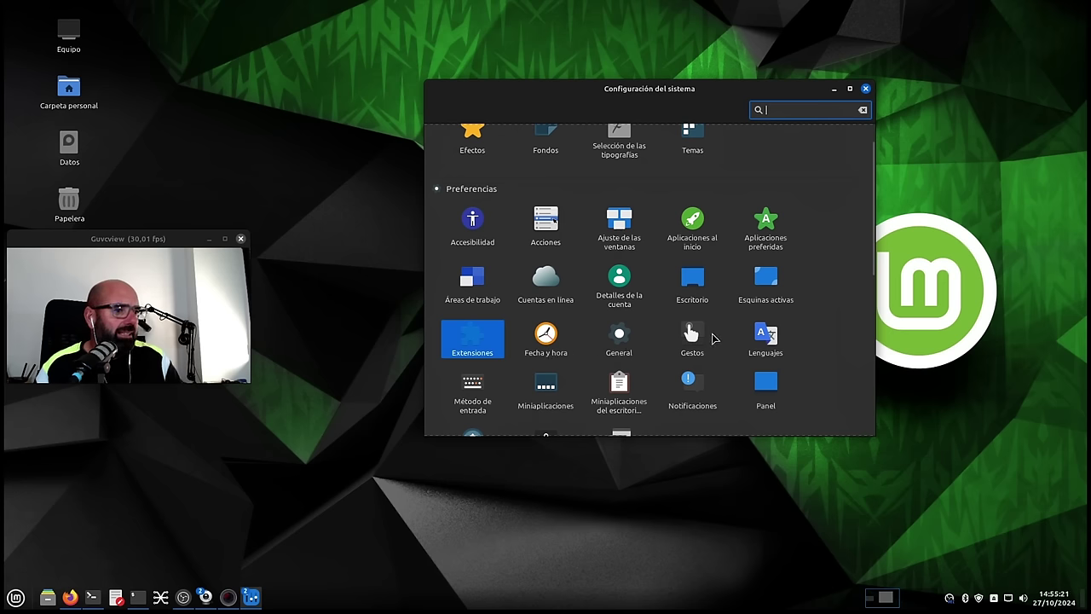
pyautogui.scroll(-1, 685, 315)
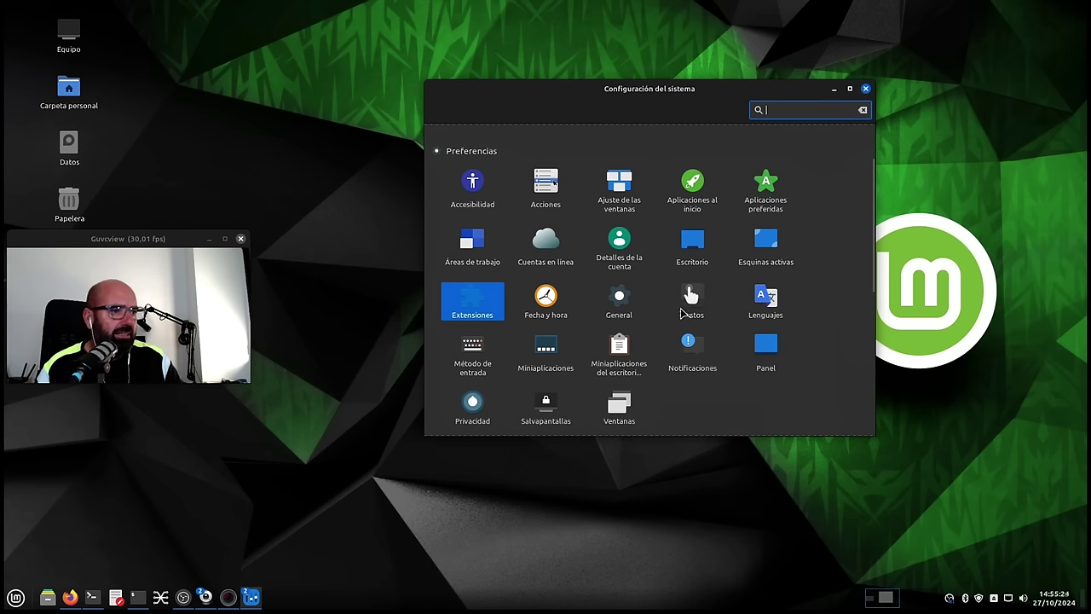
# - Open the Miniaplicaciones page and demonstrate the panel's workspace switcher by going to the second workspace and back, twice
pyautogui.click(544, 348)
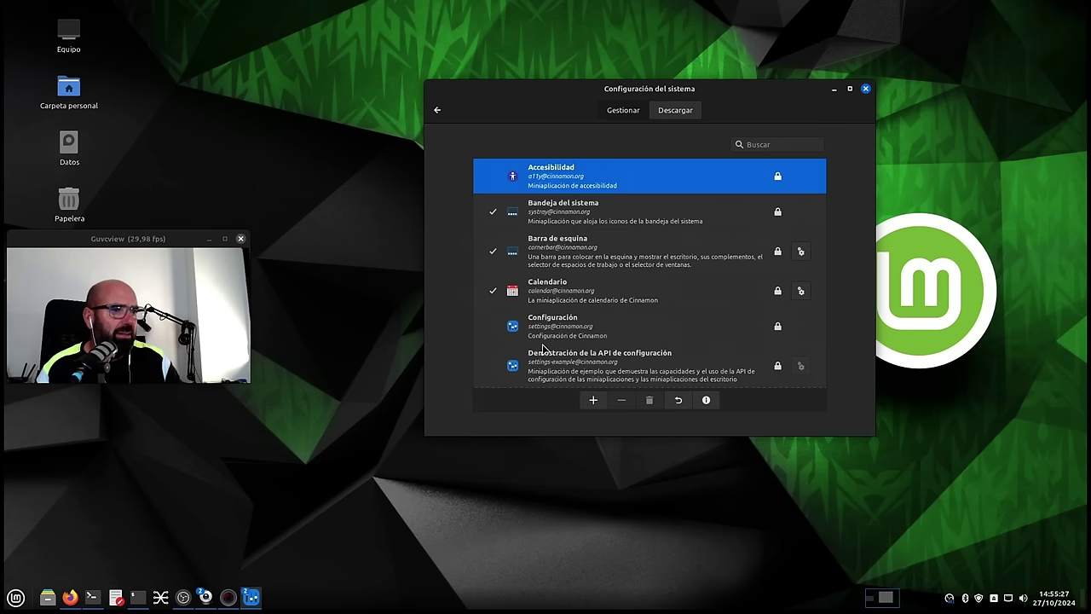
pyautogui.click(886, 597)
pyautogui.click(871, 597)
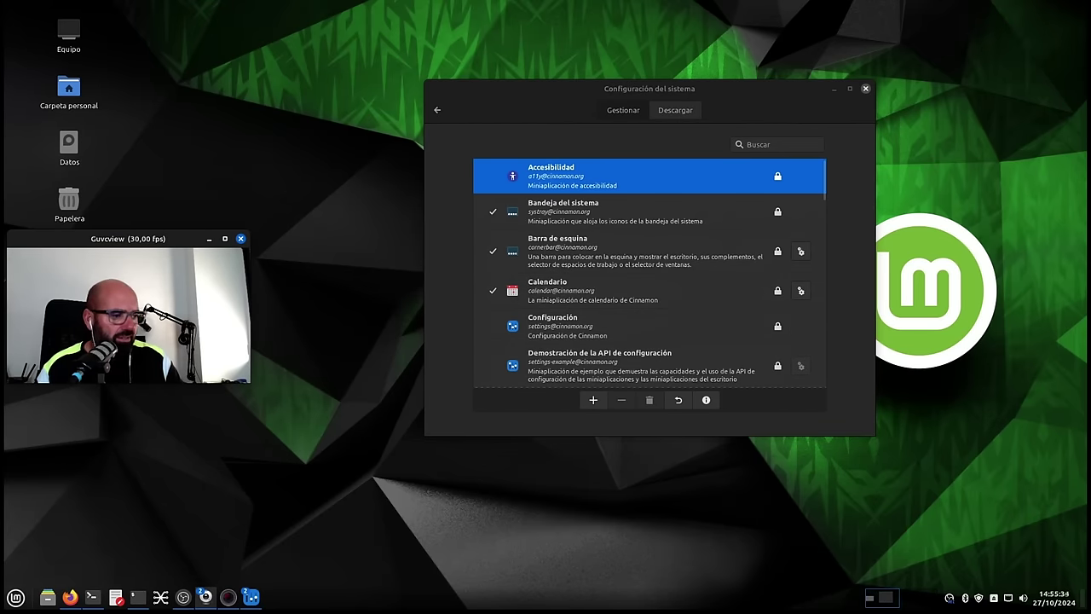
pyautogui.click(885, 598)
pyautogui.click(871, 598)
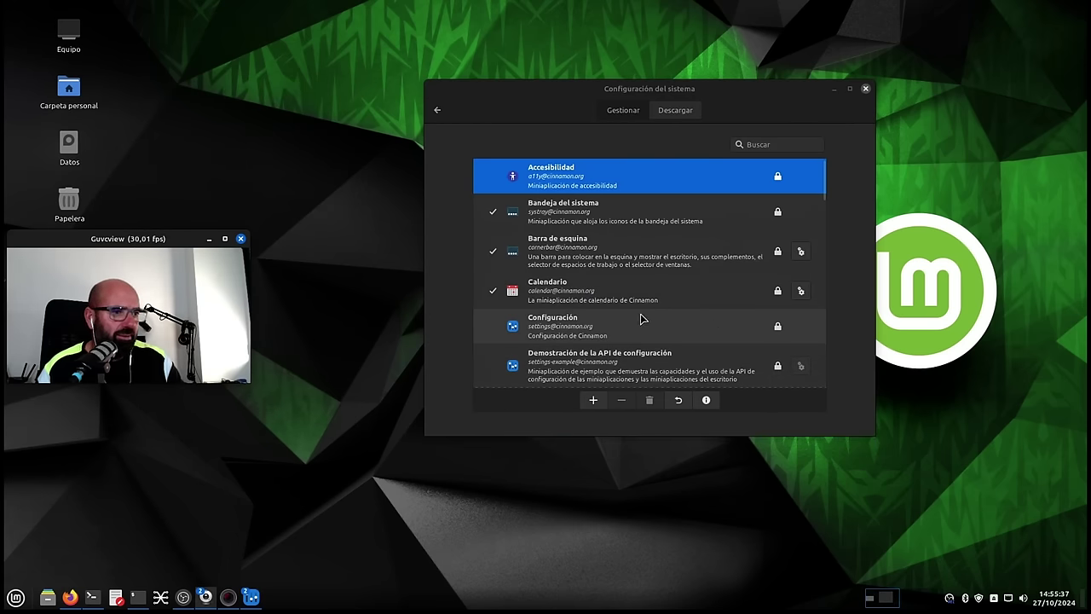
# - Look through the installed applets on the Miniaplicaciones page as far as the Selector de áreas de trabajo entry
pyautogui.scroll(-10, 642, 318)
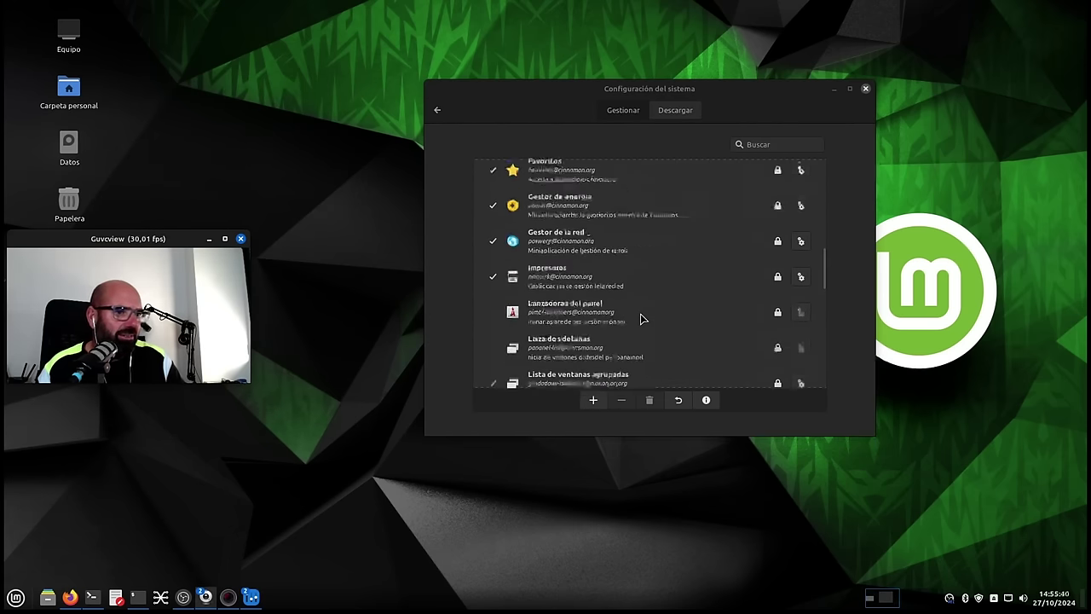
pyautogui.scroll(-5, 641, 318)
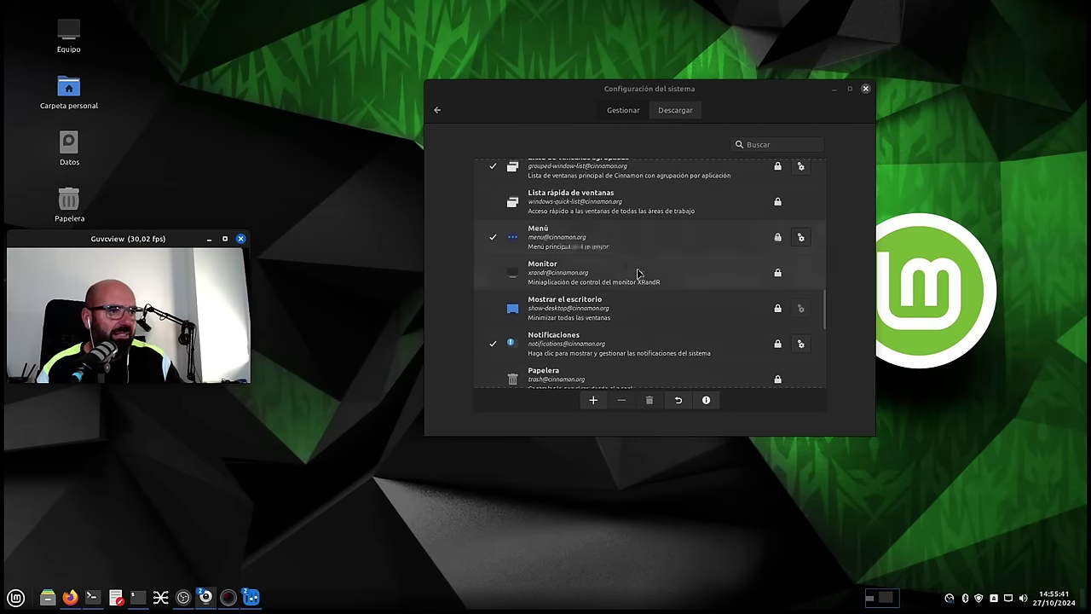
pyautogui.scroll(-4, 639, 274)
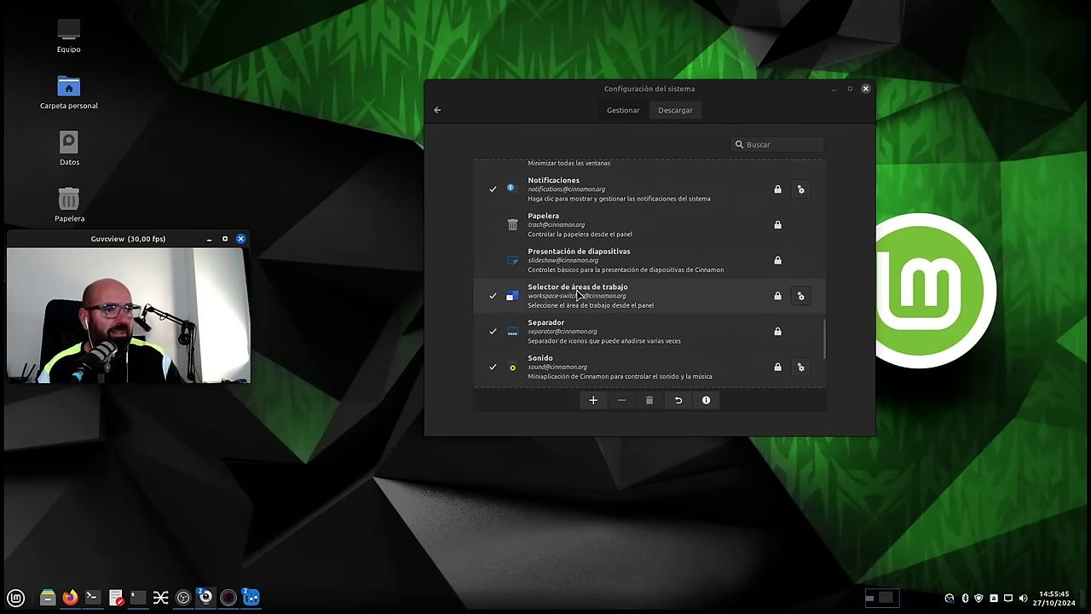
pyautogui.click(645, 125)
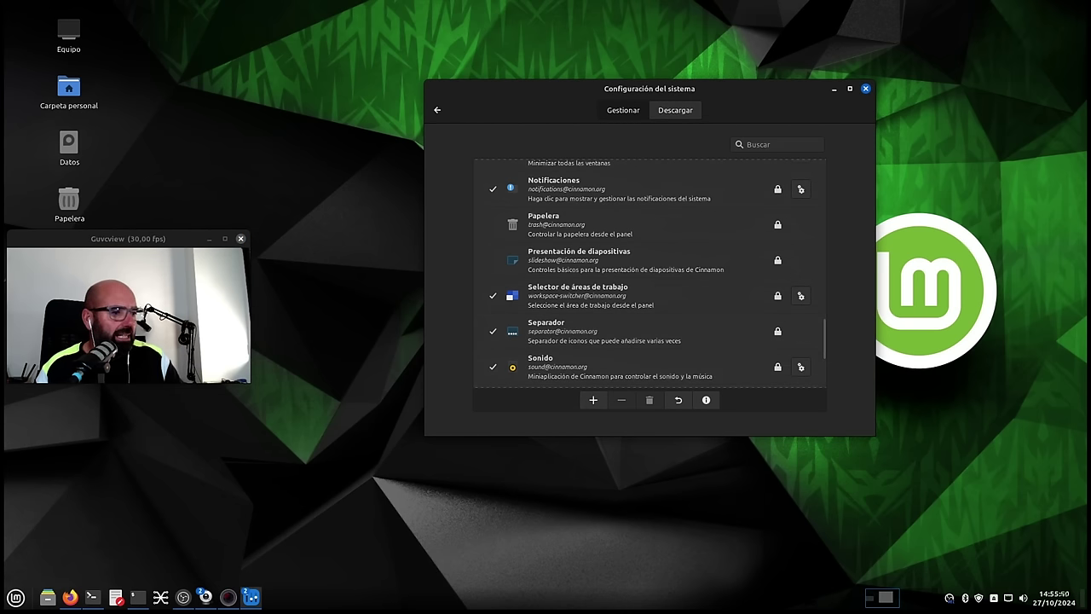
# - Show the workspace overview from the workspace switcher, bring up and minimize the terminal from it, and return to the settings overview
pyautogui.rightClick(874, 604)
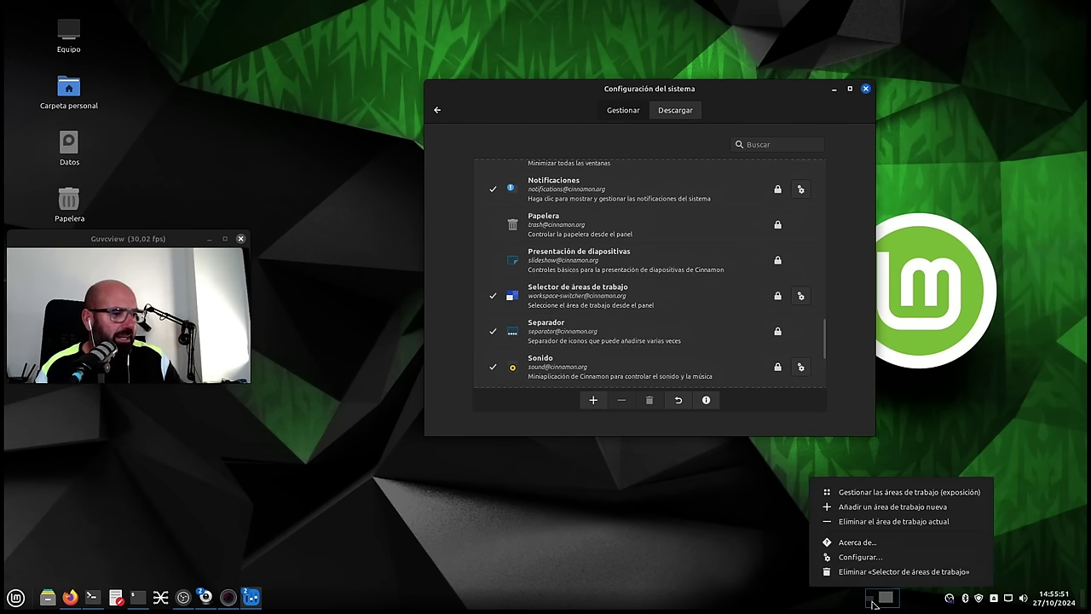
pyautogui.click(889, 492)
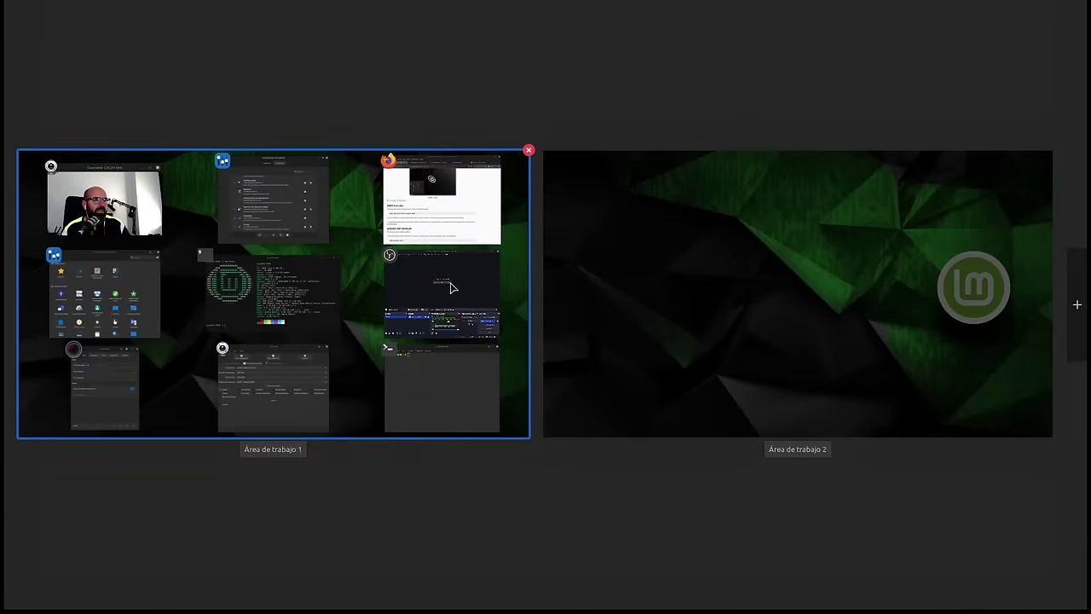
pyautogui.click(349, 273)
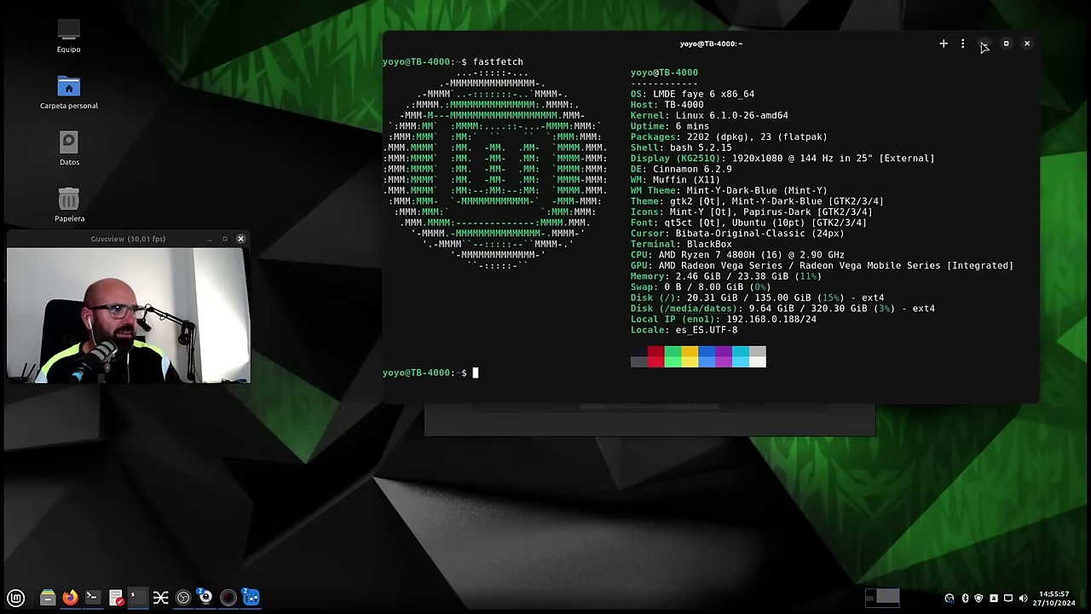
pyautogui.click(983, 44)
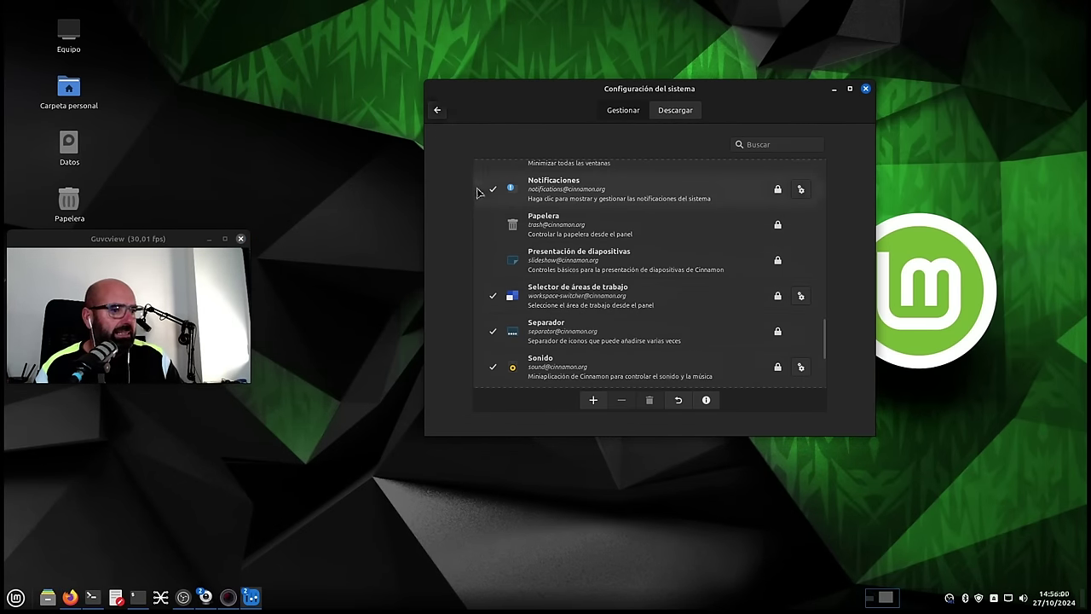
pyautogui.click(437, 110)
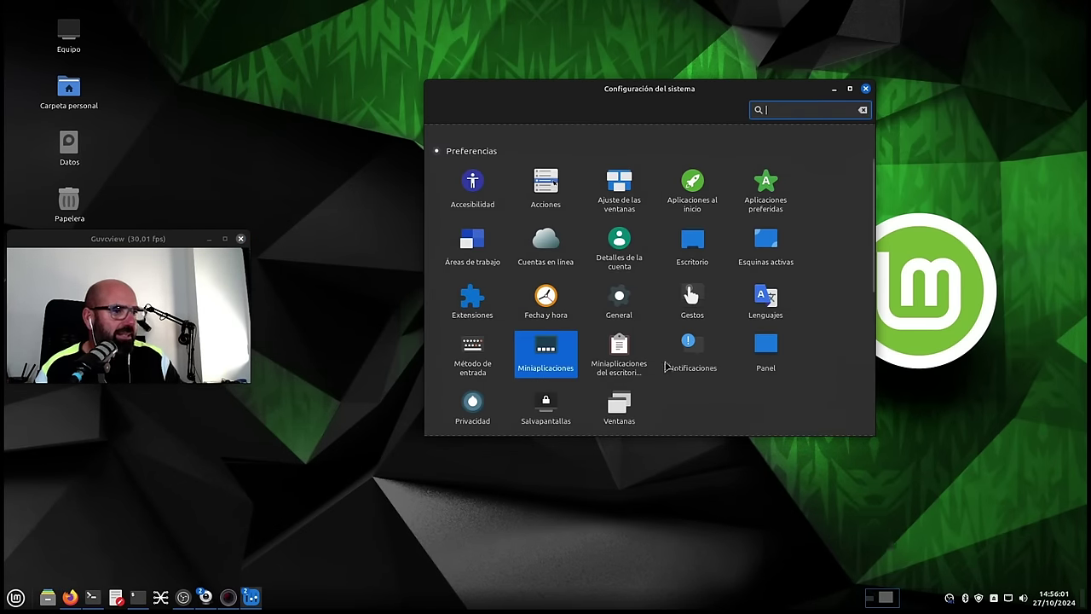
# - Review the Hardware and Administración settings, check the Monitor page, and minimize the settings window
pyautogui.scroll(-3, 661, 363)
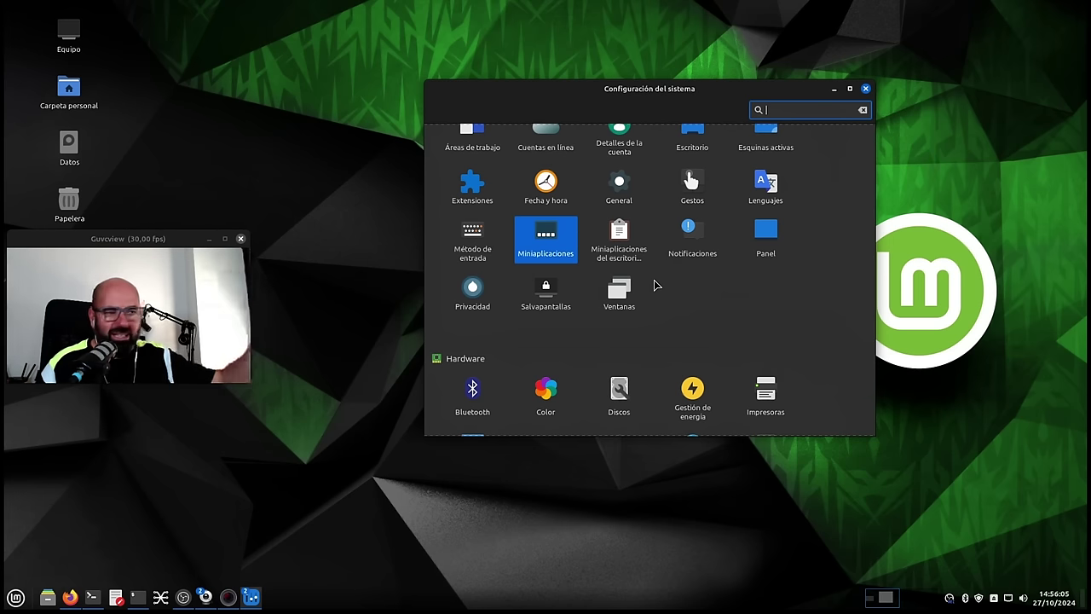
pyautogui.scroll(-2, 656, 284)
pyautogui.scroll(-1, 653, 282)
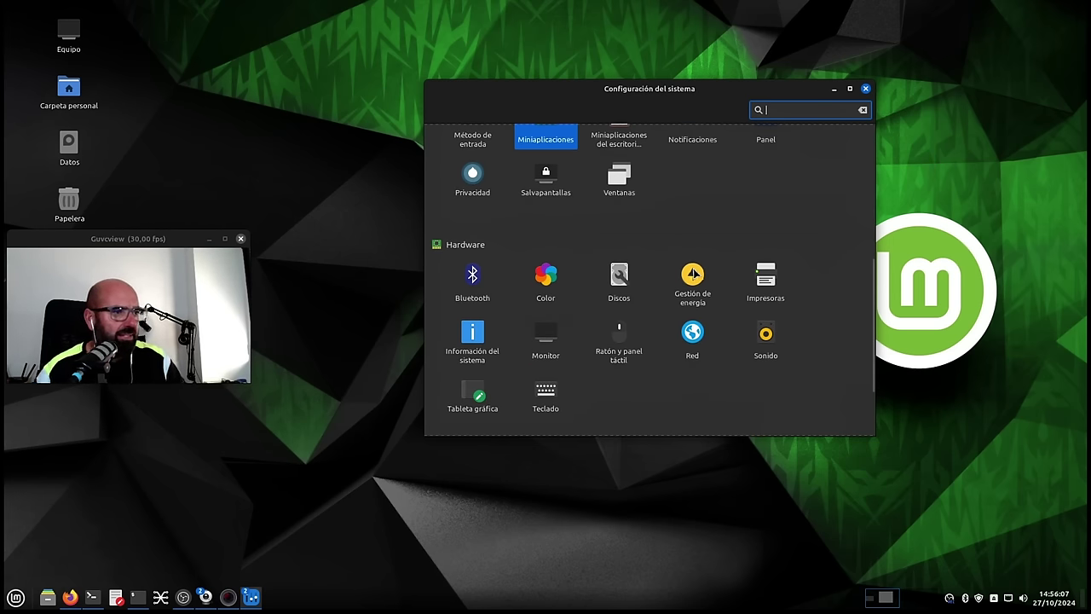
pyautogui.click(527, 345)
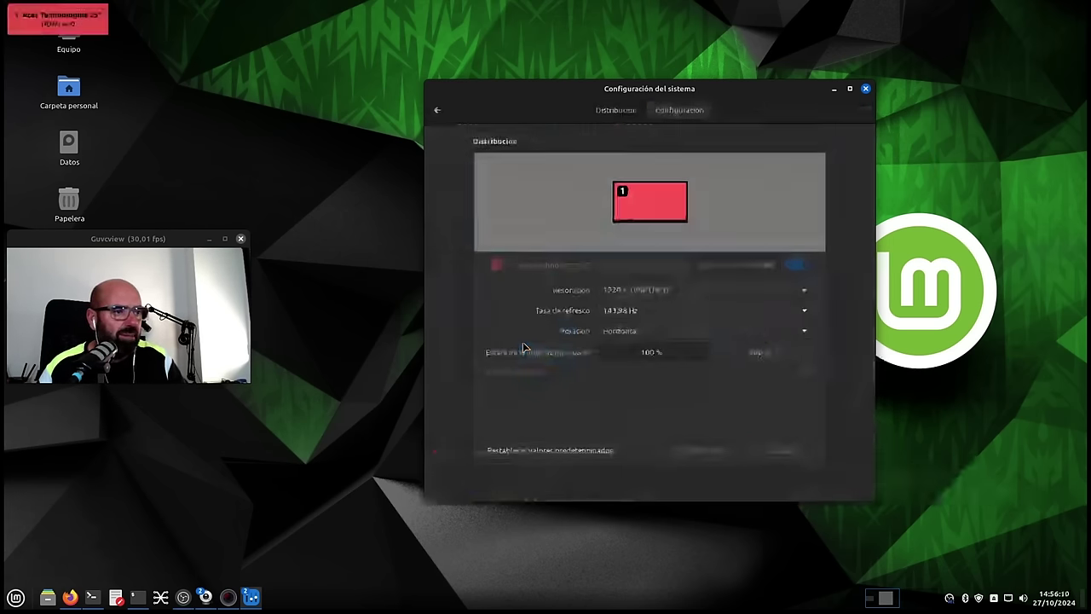
pyautogui.click(438, 113)
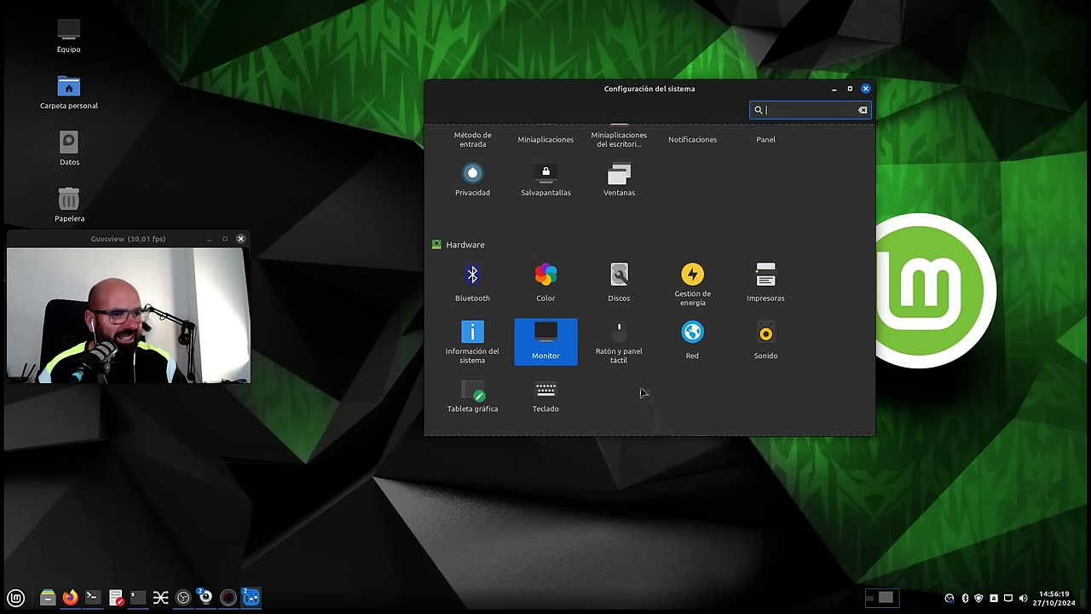
pyautogui.scroll(-3, 644, 392)
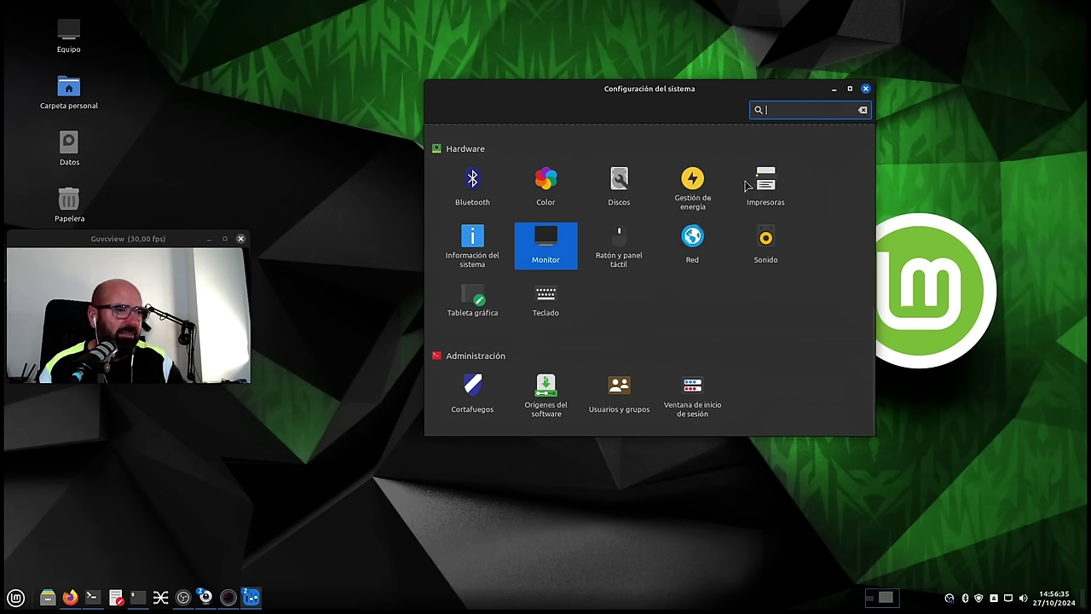
pyautogui.click(834, 90)
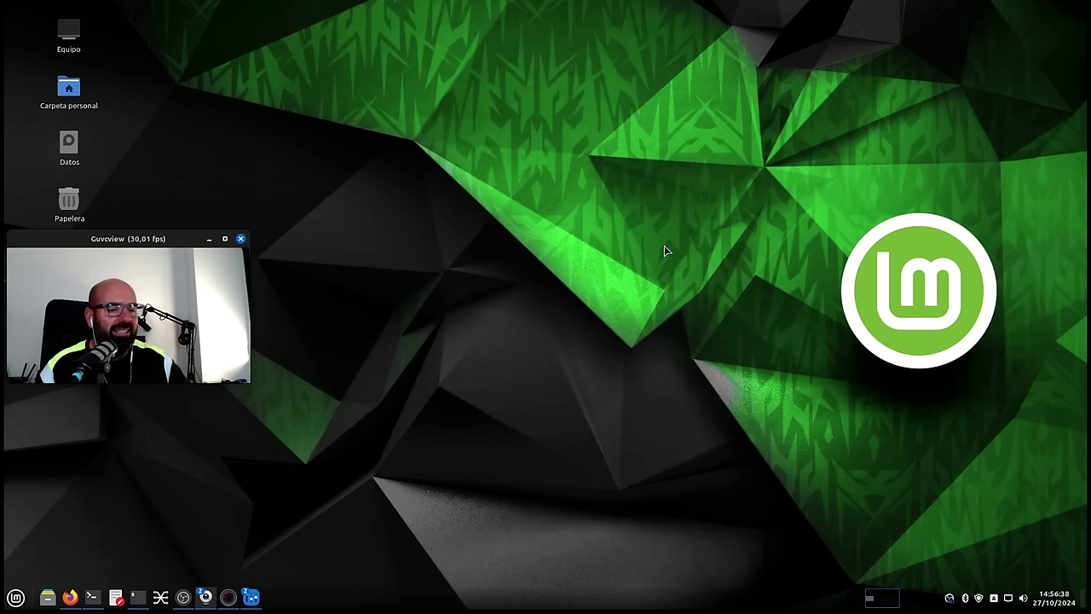
# - Switch to Firefox and search the Salmorejo Geek site for "fecha" in place of "lmde"
pyautogui.click(70, 597)
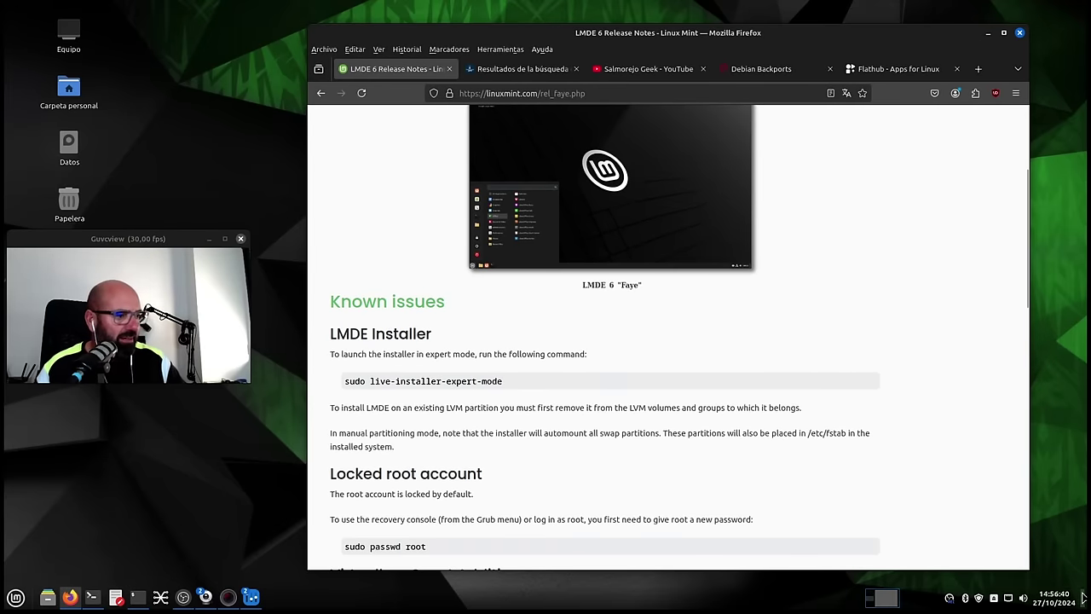
pyautogui.moveTo(1055, 600)
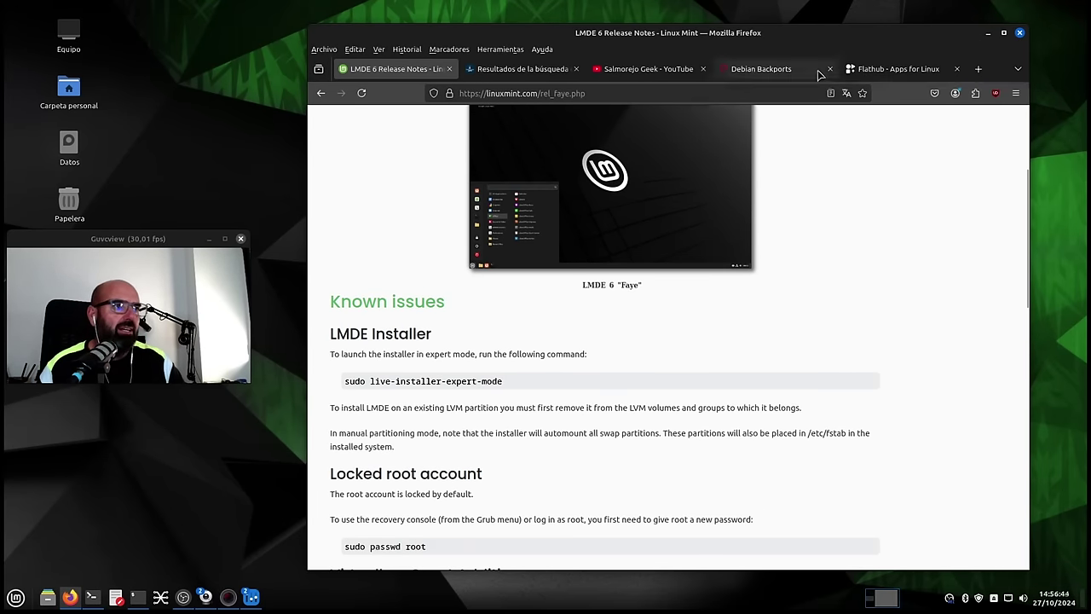
pyautogui.click(515, 73)
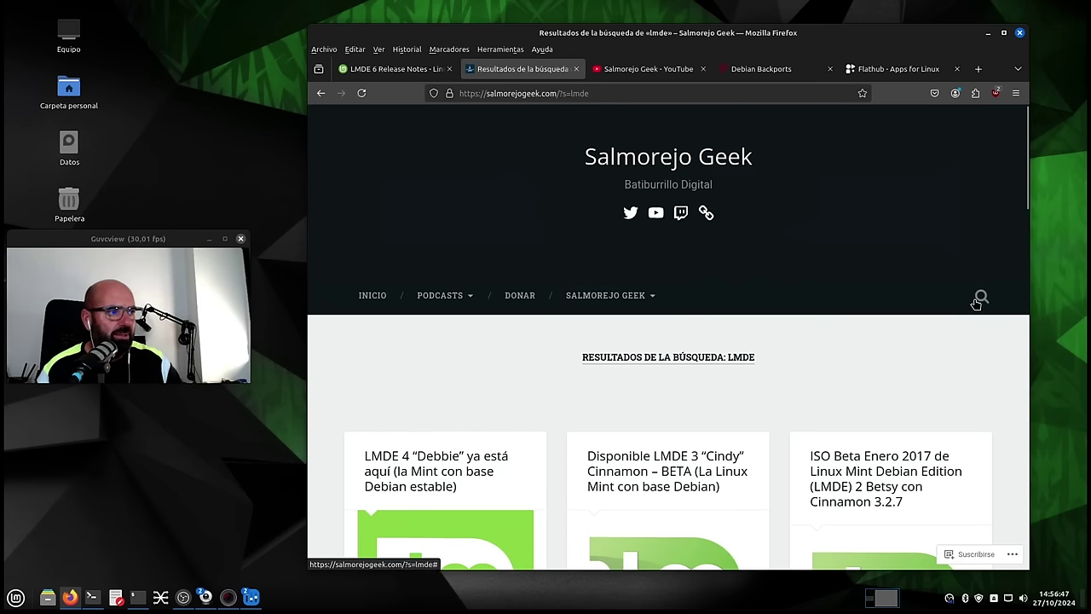
pyautogui.click(980, 295)
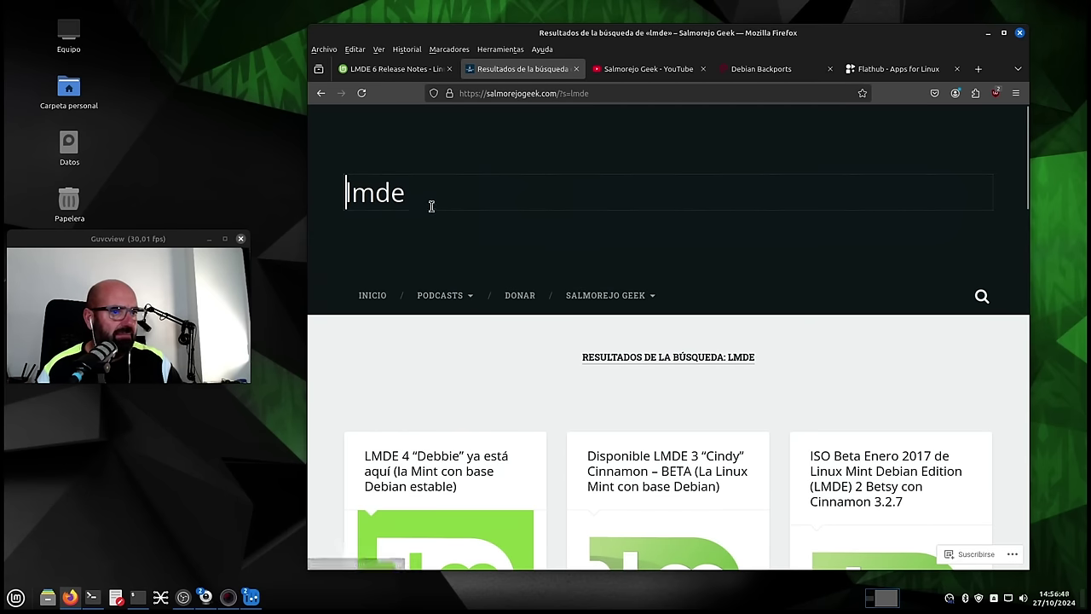
pyautogui.click(436, 201)
pyautogui.press('BackSpace')
pyautogui.press('BackSpace')
pyautogui.press('BackSpace')
pyautogui.press('BackSpace')
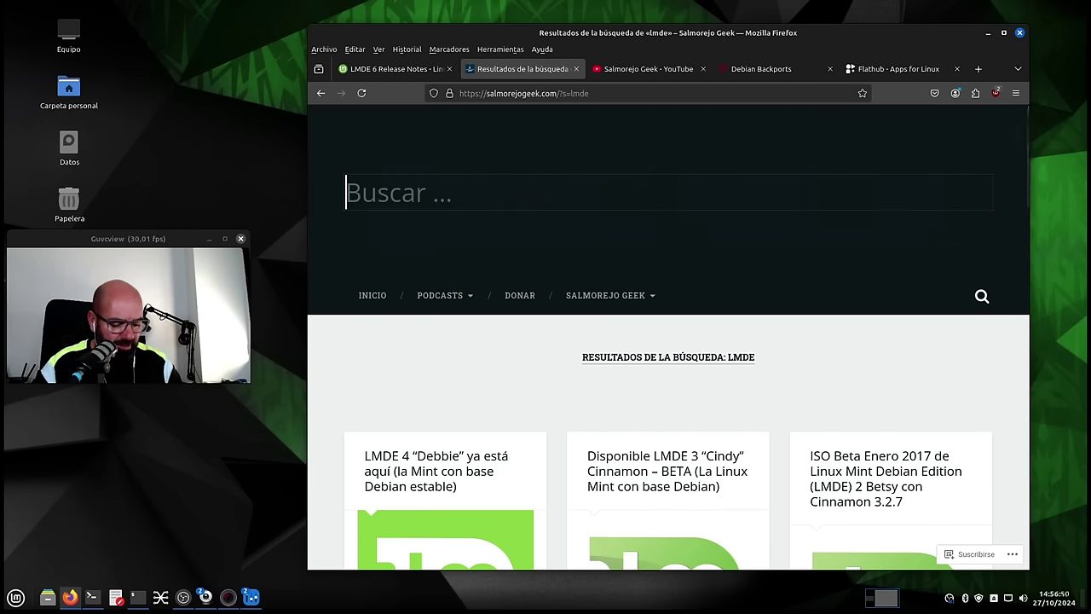
pyautogui.write('fecha')
pyautogui.press('Return')
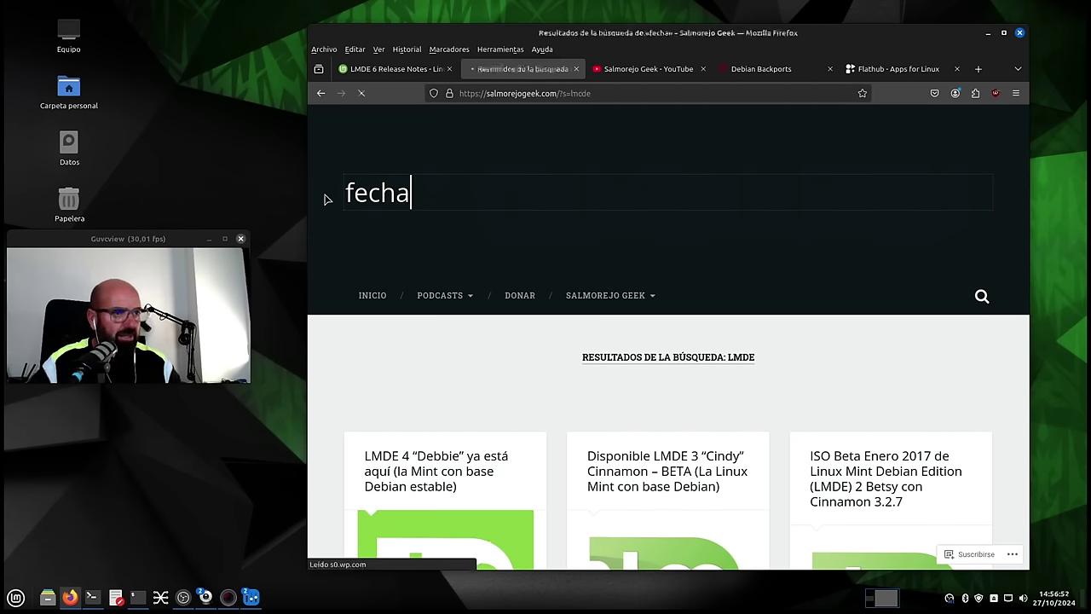
# - Open the article "Enchular la hora y fecha en la bandeja del sistema en Cinnamon (Linux)" and find its date format codes
pyautogui.scroll(-2, 340, 259)
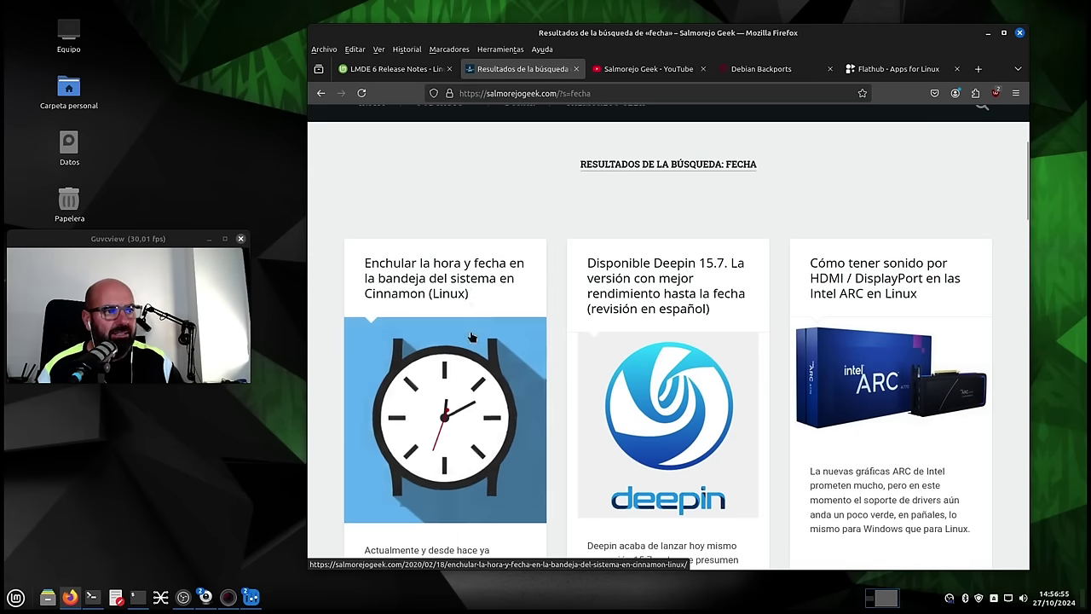
pyautogui.scroll(-2, 375, 395)
pyautogui.click(432, 317)
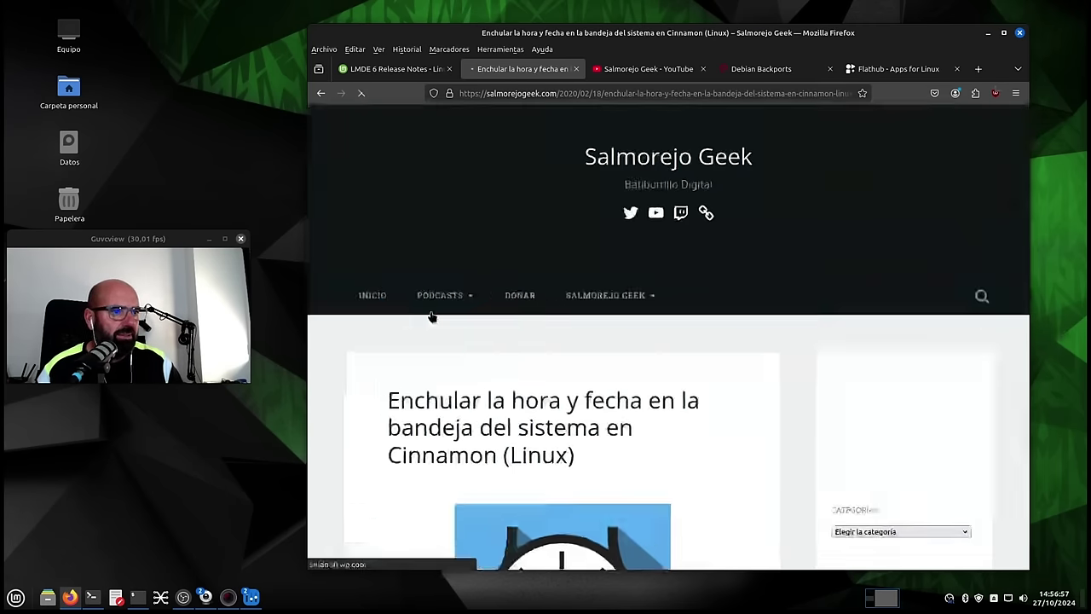
pyautogui.scroll(-10, 431, 314)
pyautogui.scroll(-1, 410, 250)
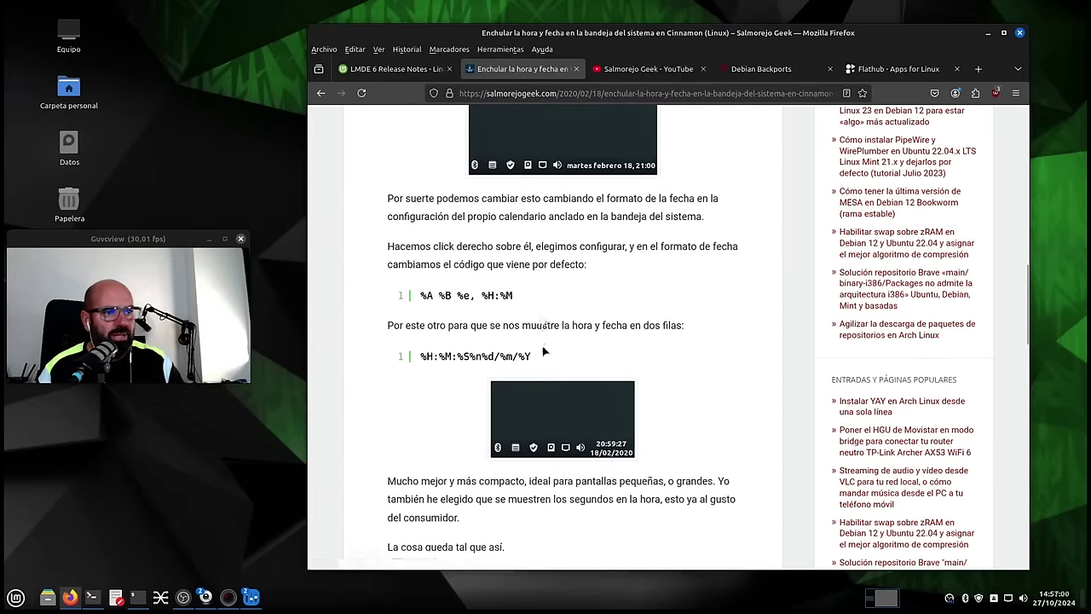
# - Copy the two-line date format code %H:%M:%S%n%d/%m/%Y from the article
pyautogui.moveTo(533, 358); pyautogui.dragTo(407, 344)
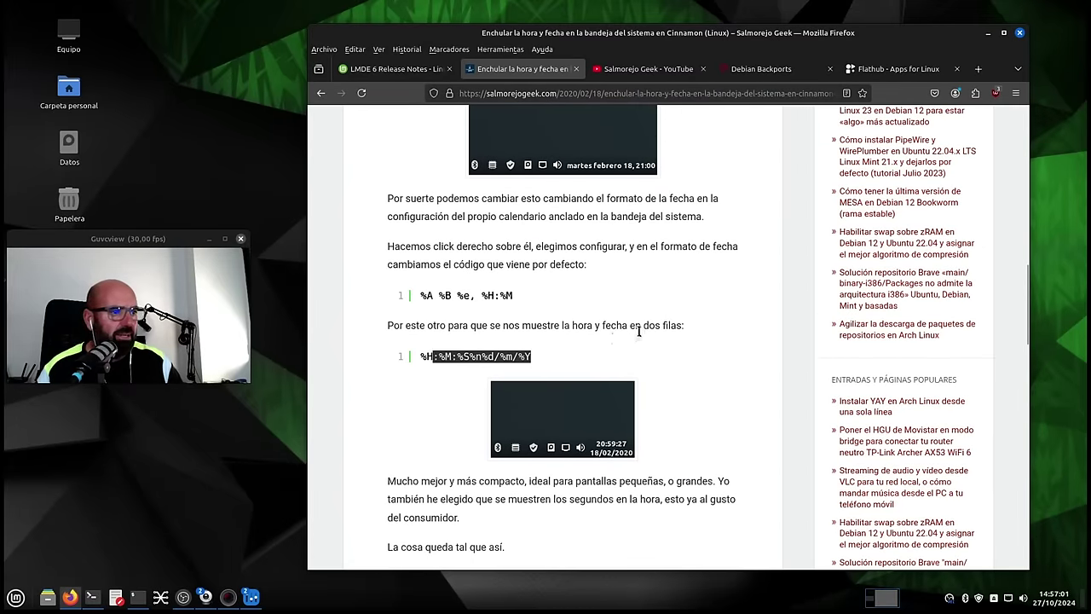
pyautogui.scroll(-1, 610, 231)
pyautogui.moveTo(588, 294); pyautogui.dragTo(415, 296)
pyautogui.rightClick(455, 295)
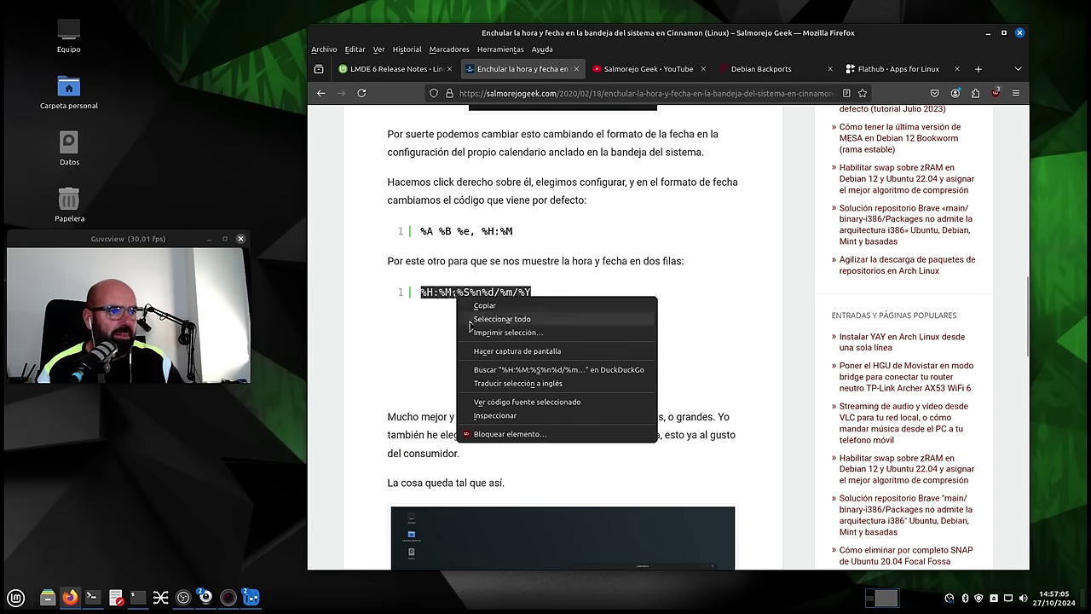
pyautogui.click(490, 307)
pyautogui.click(737, 351)
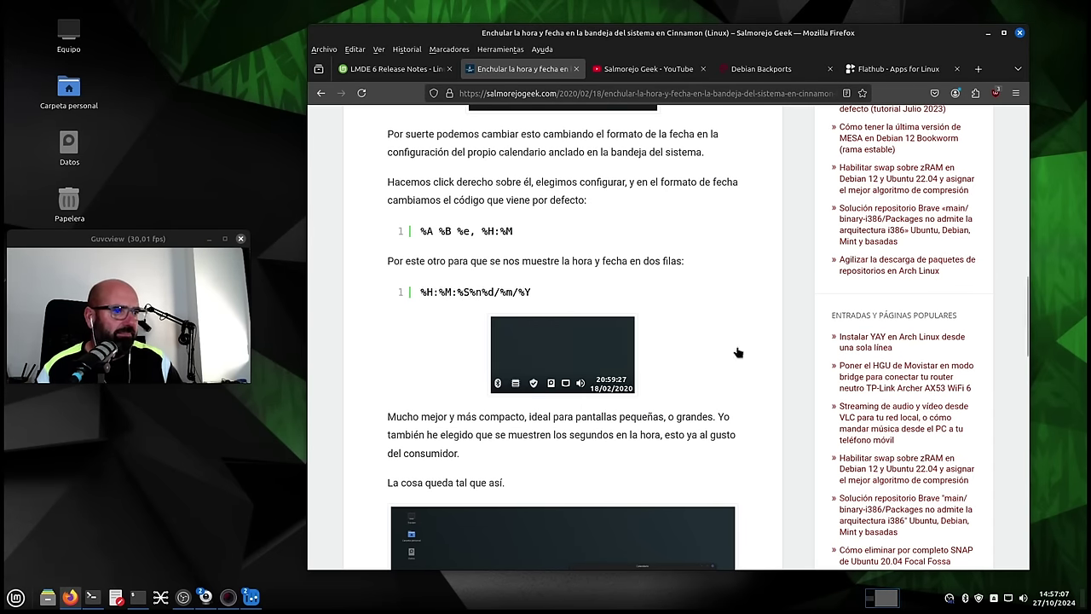
# - Open the panel calendar applet's configuration, examine its custom date format settings, and close the dialog
pyautogui.rightClick(1048, 599)
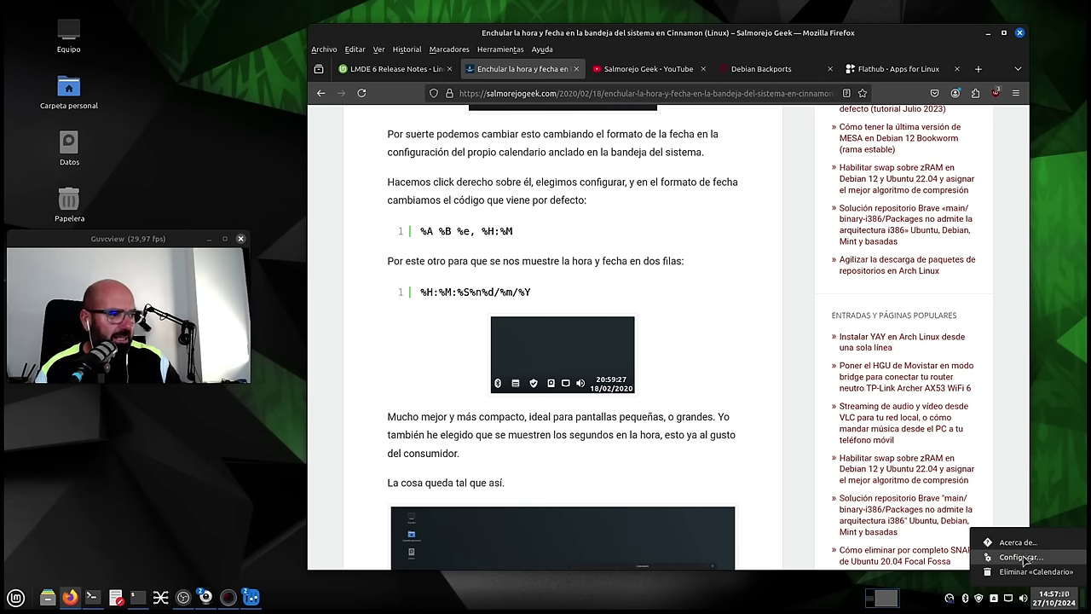
pyautogui.click(1020, 556)
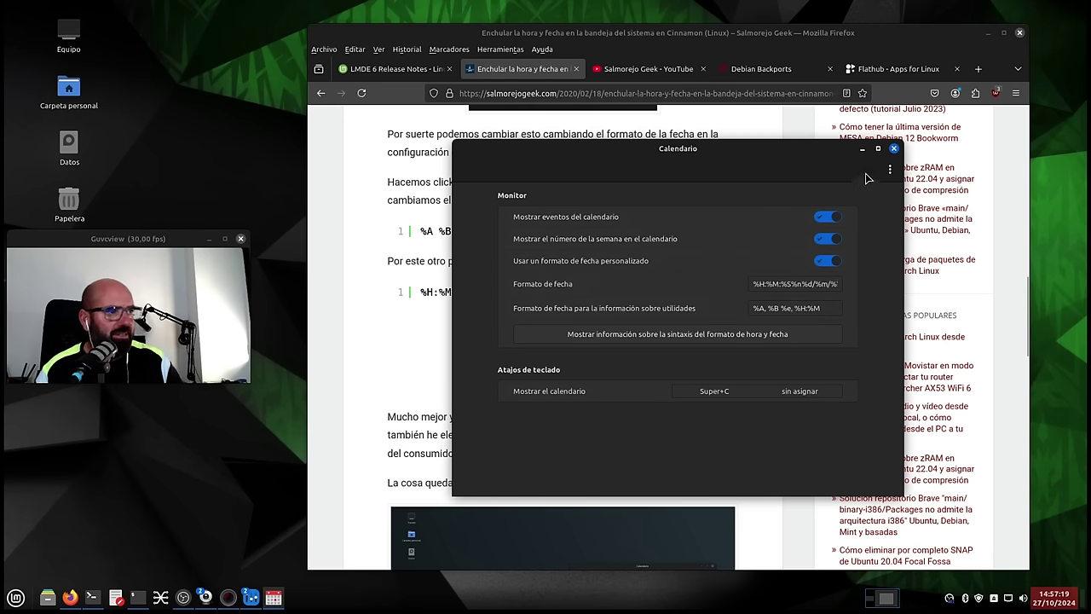
pyautogui.click(893, 149)
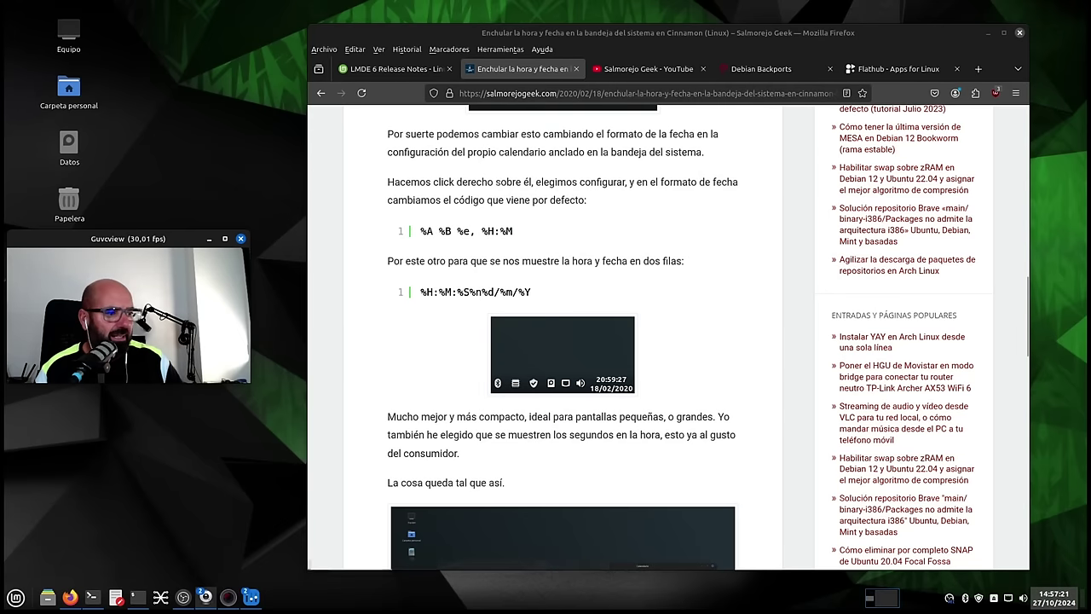
pyautogui.moveTo(1057, 603)
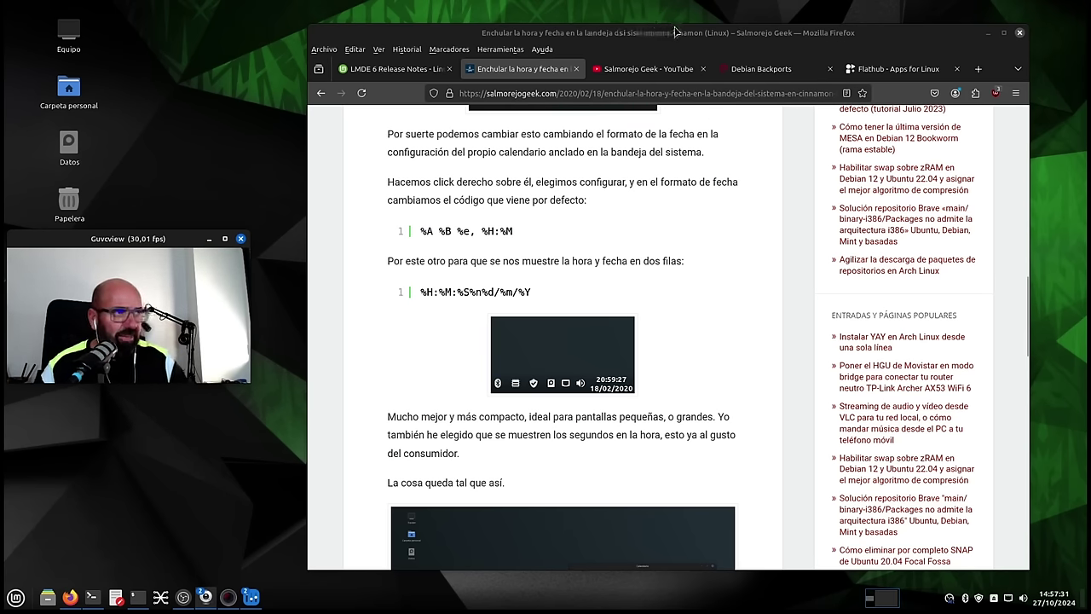
# - Open a blank Firefox tab and minimize the browser to show the desktop
pyautogui.click(978, 68)
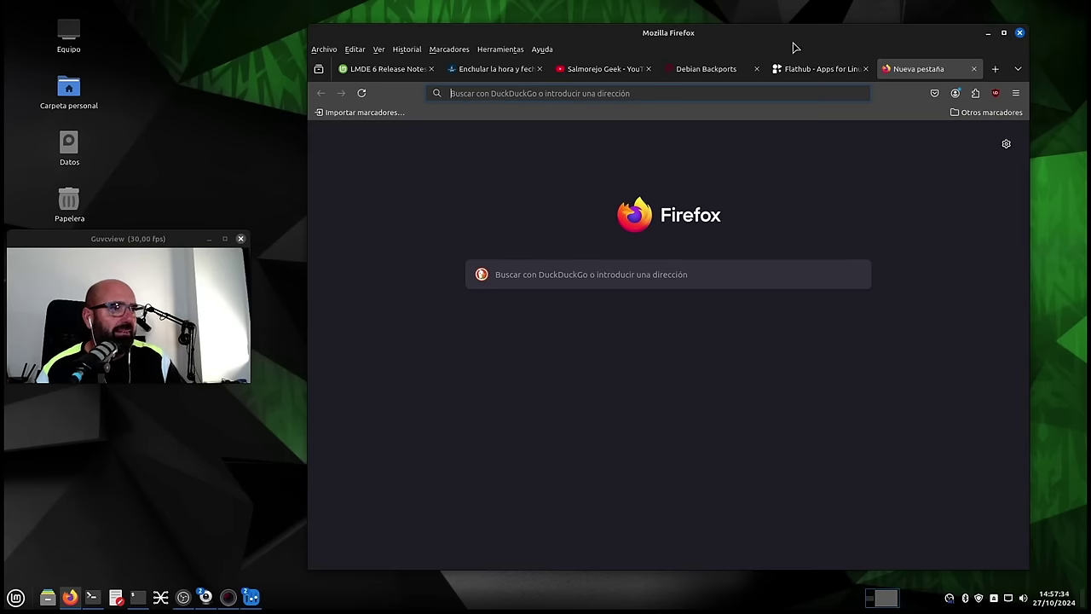
pyautogui.click(988, 32)
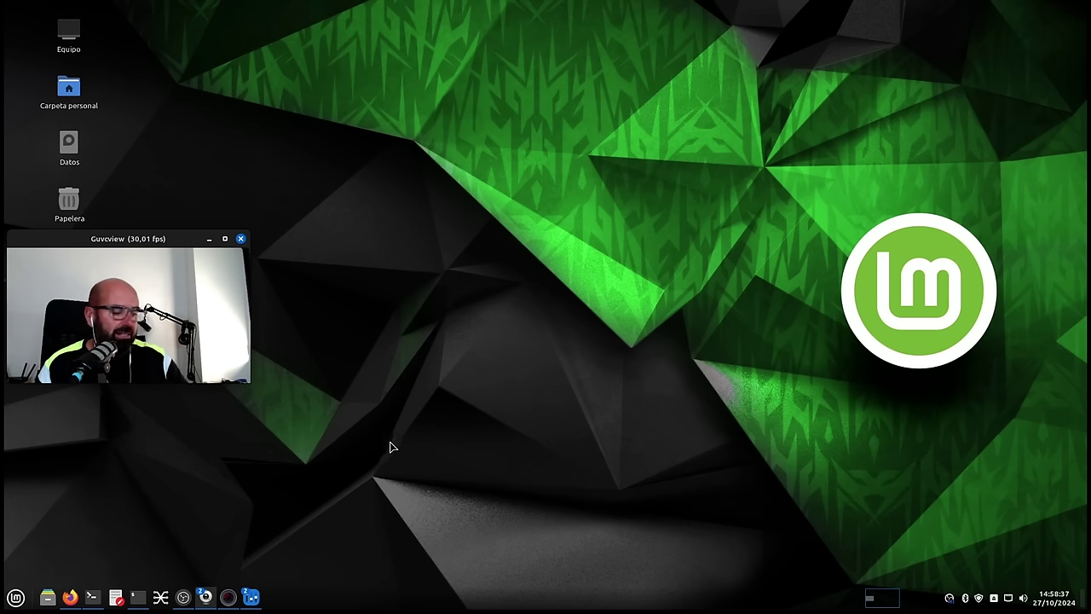
pyautogui.click(70, 596)
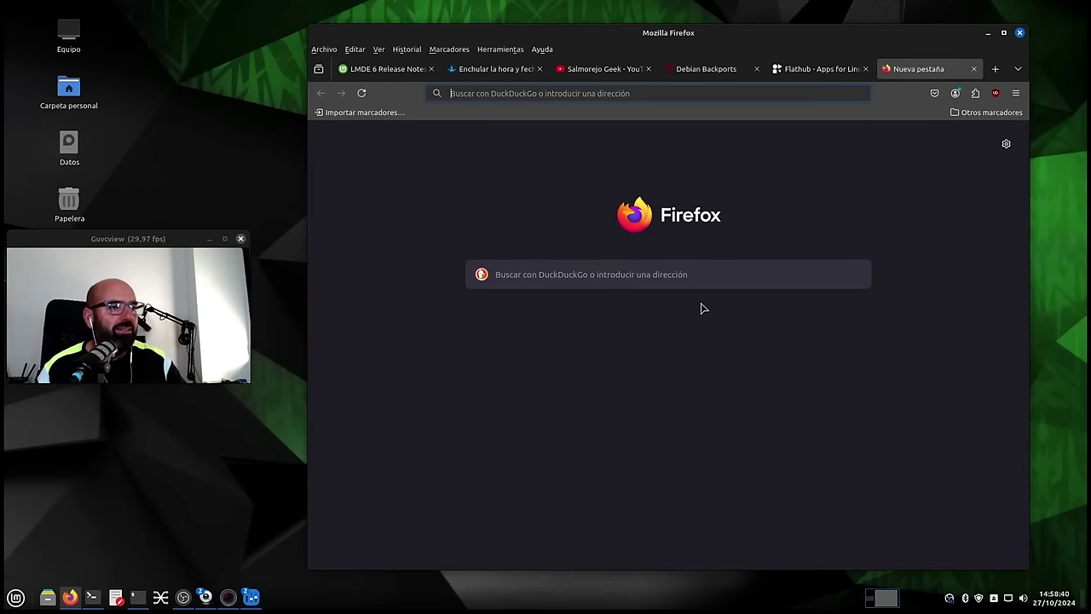
pyautogui.click(987, 34)
# - View the update manager screenshot from 12-47-29 in the home folder's Imágenes directory, then close it
pyautogui.click(50, 599)
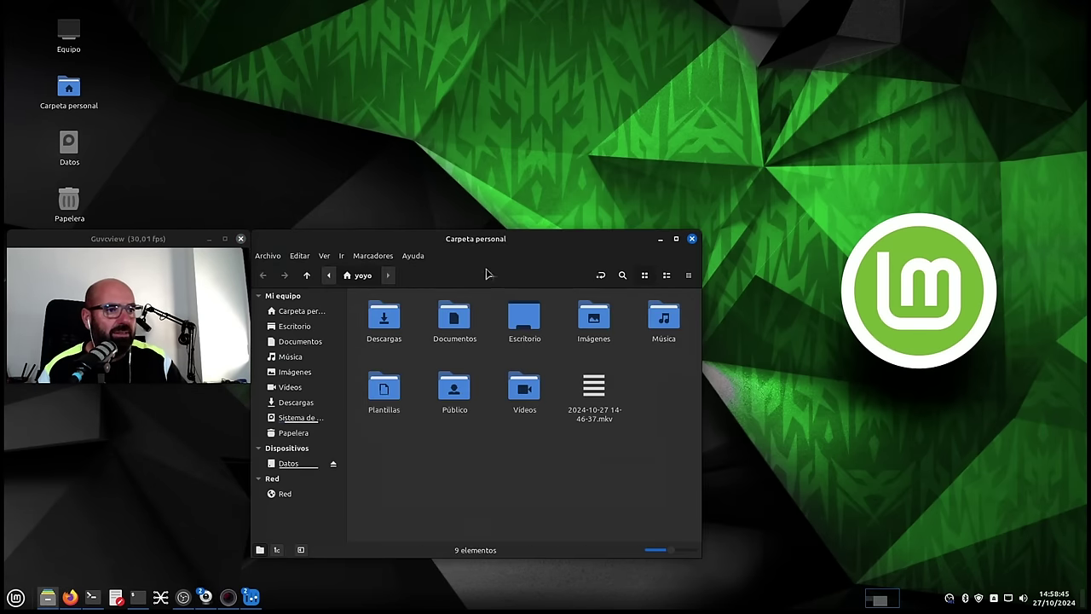
pyautogui.doubleClick(578, 324)
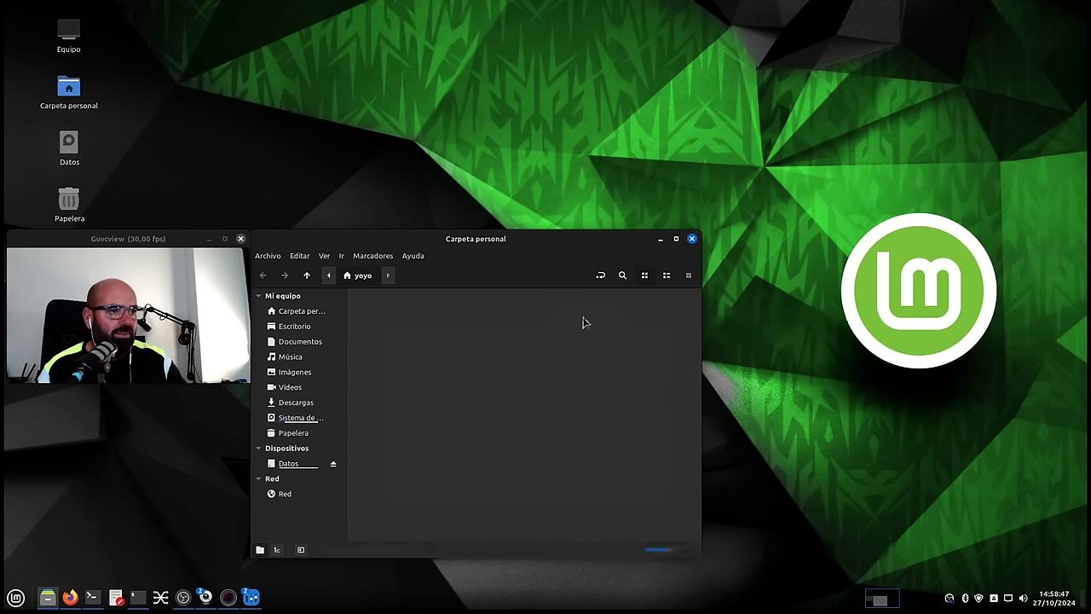
pyautogui.click(401, 326)
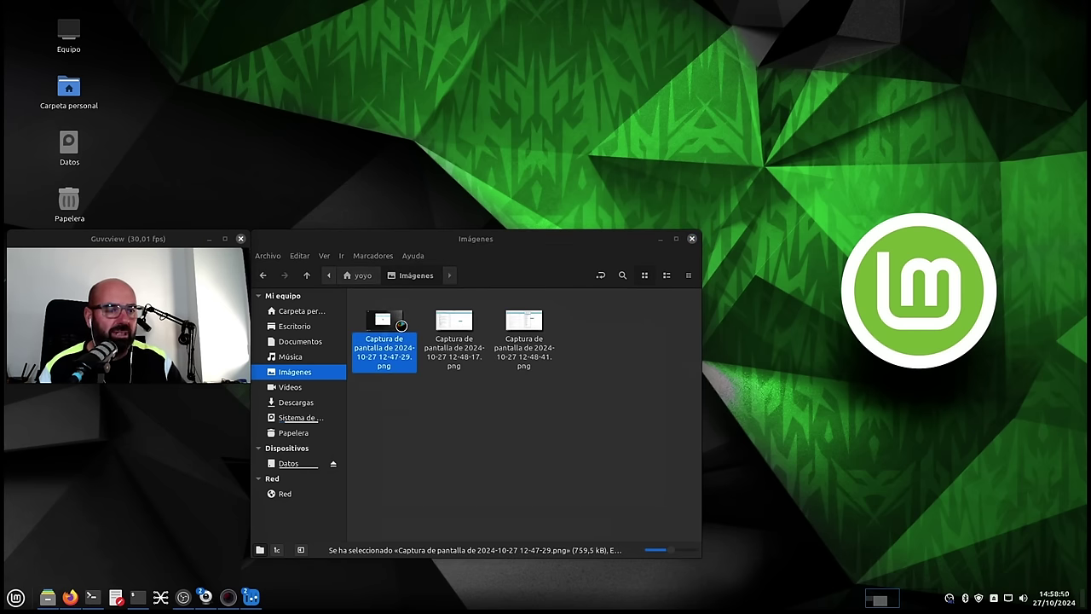
pyautogui.doubleClick(401, 325)
pyautogui.scroll(2, 537, 320)
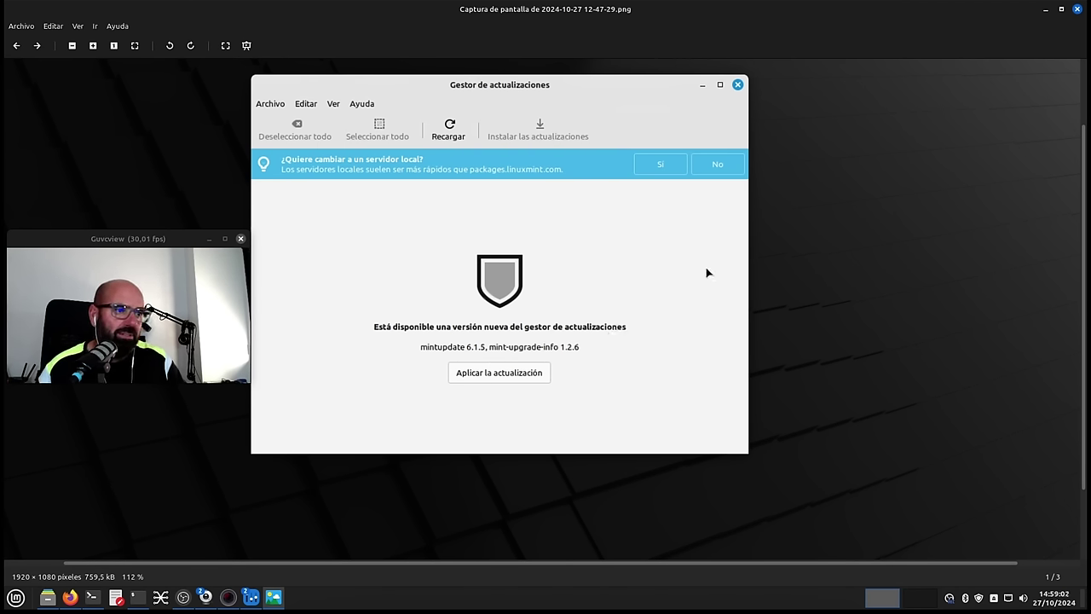
pyautogui.click(1076, 11)
# - View the 12-48-17 screenshot to examine the pending package updates, and close its viewer windows
pyautogui.click(464, 324)
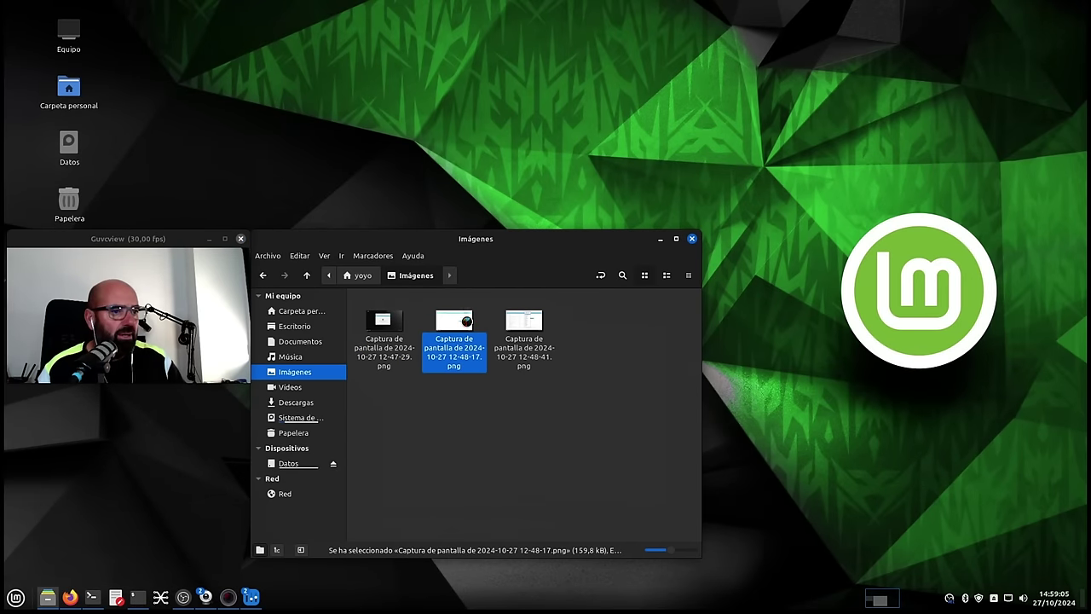
pyautogui.doubleClick(464, 322)
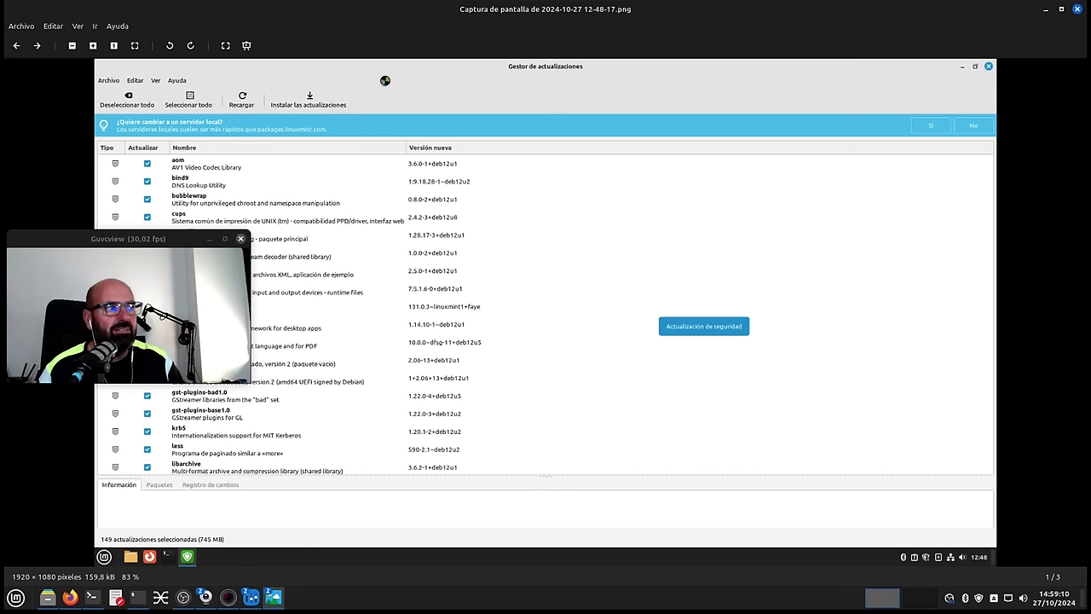
pyautogui.click(1061, 9)
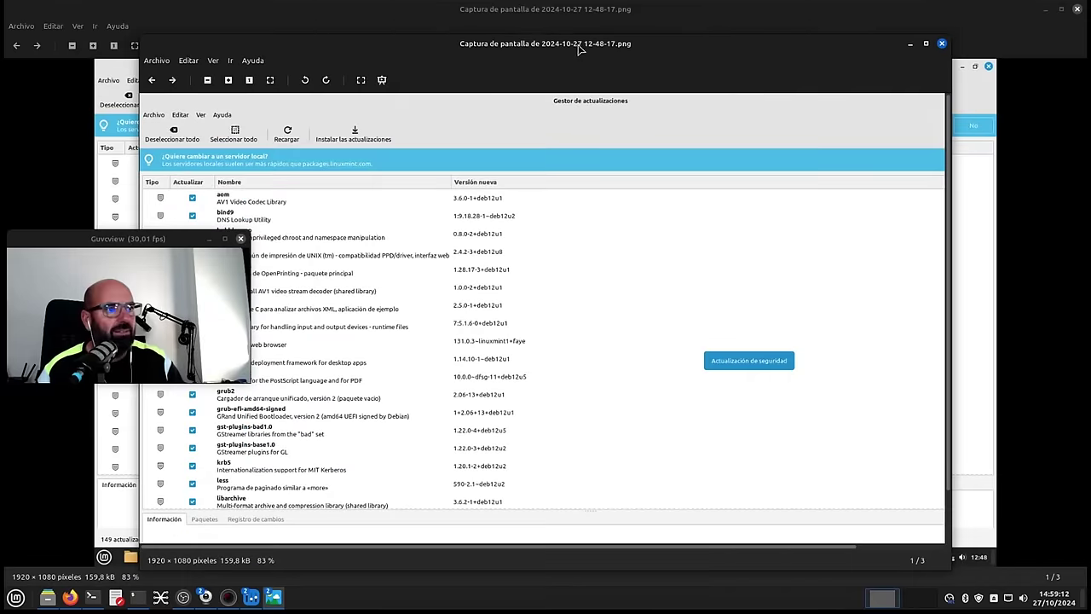
pyautogui.moveTo(578, 49); pyautogui.dragTo(687, 56)
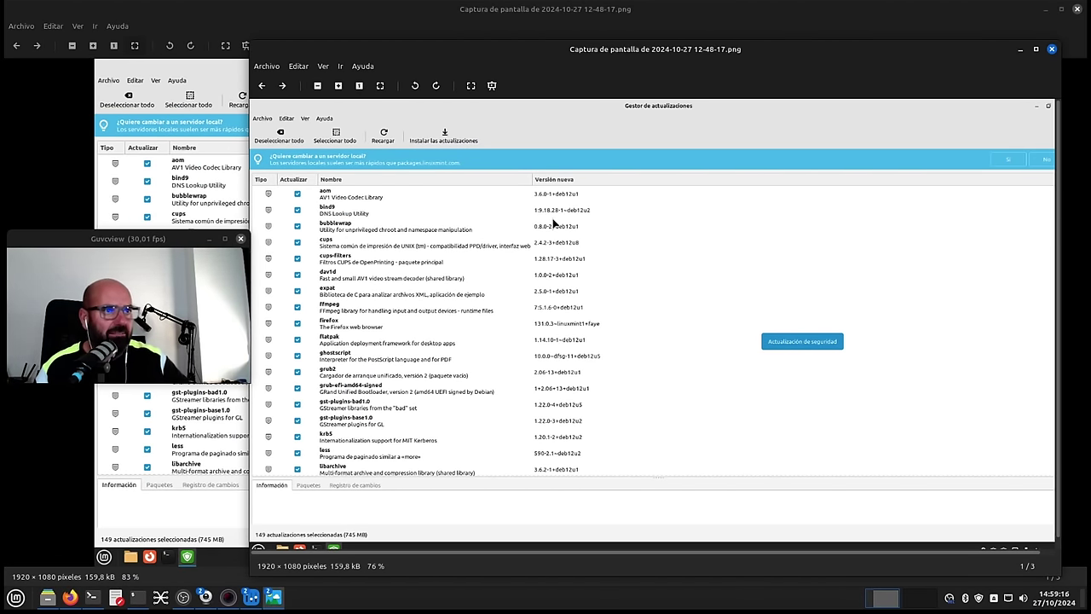
pyautogui.click(1053, 50)
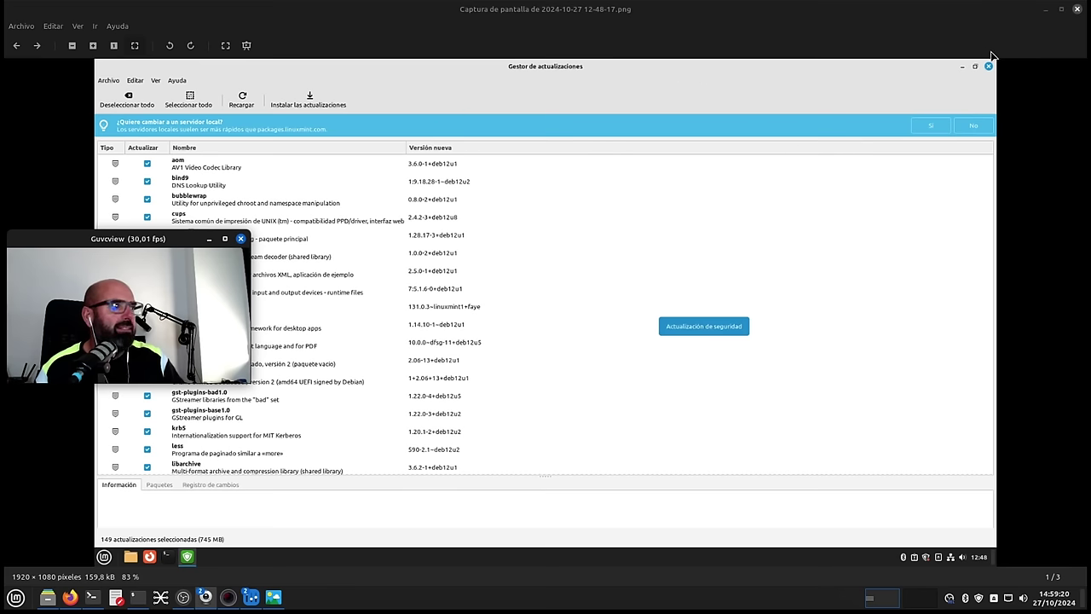
pyautogui.click(1077, 8)
# - View the 12-48-41 screenshot, examine the additional packages to install up close, and close the image
pyautogui.click(536, 327)
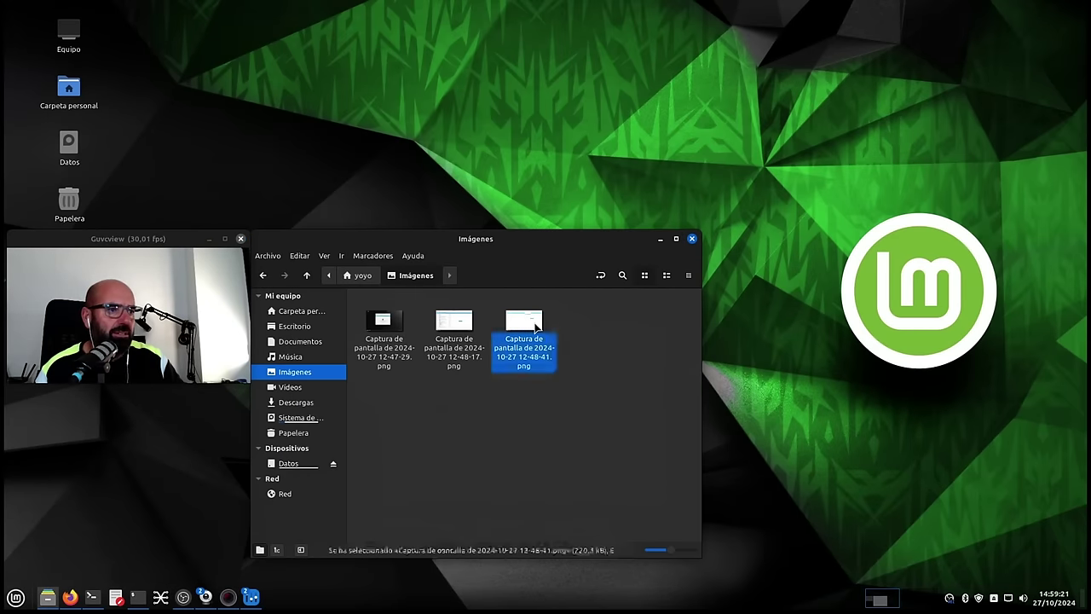
pyautogui.doubleClick(535, 326)
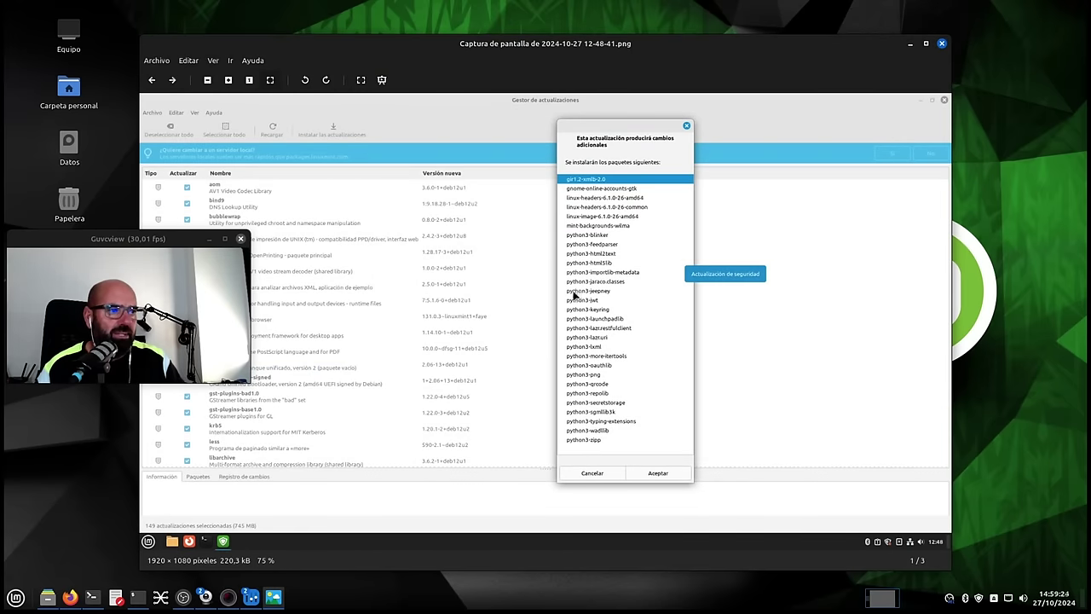
pyautogui.scroll(3, 690, 320)
pyautogui.scroll(-3, 691, 319)
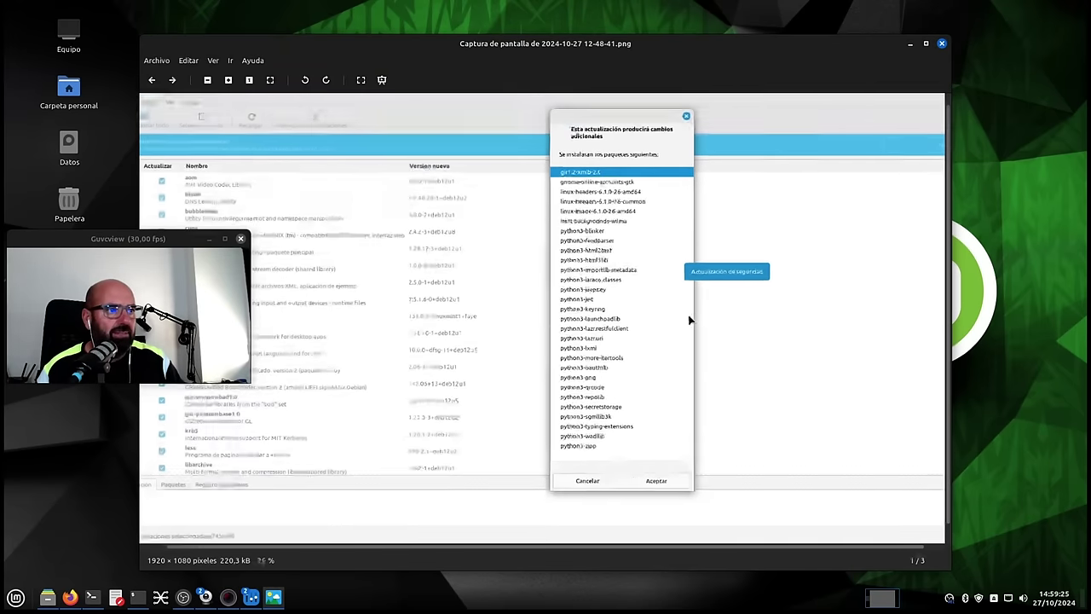
pyautogui.scroll(3, 594, 310)
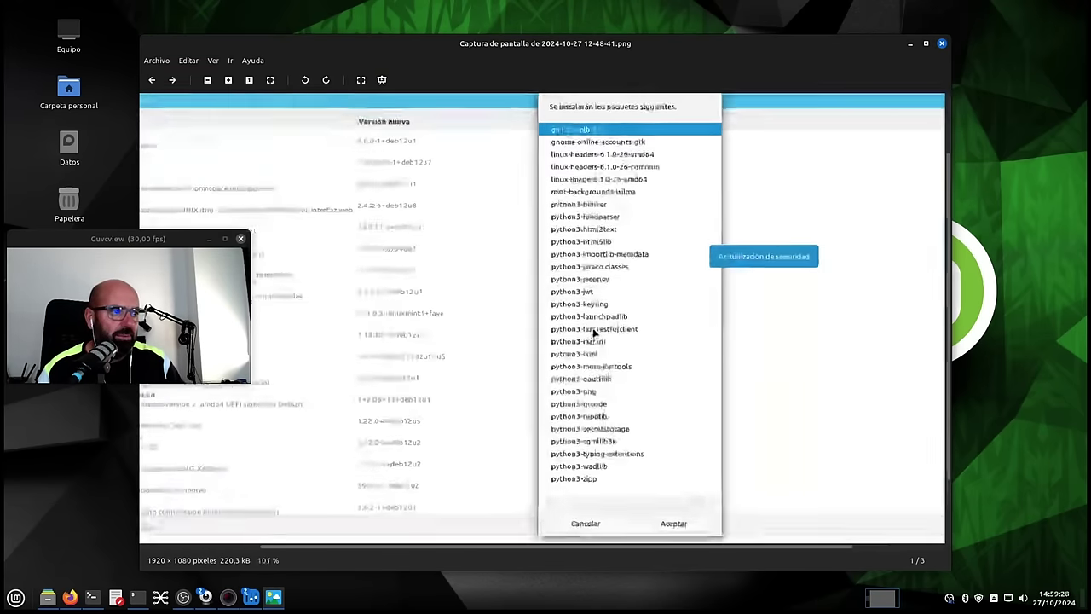
pyautogui.scroll(-4, 594, 332)
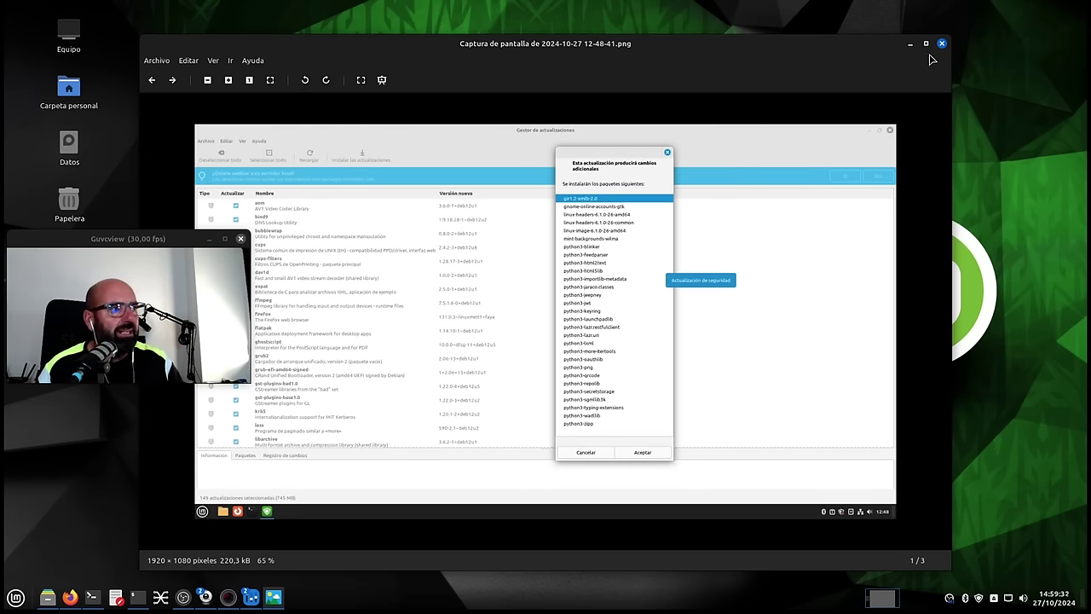
pyautogui.click(946, 43)
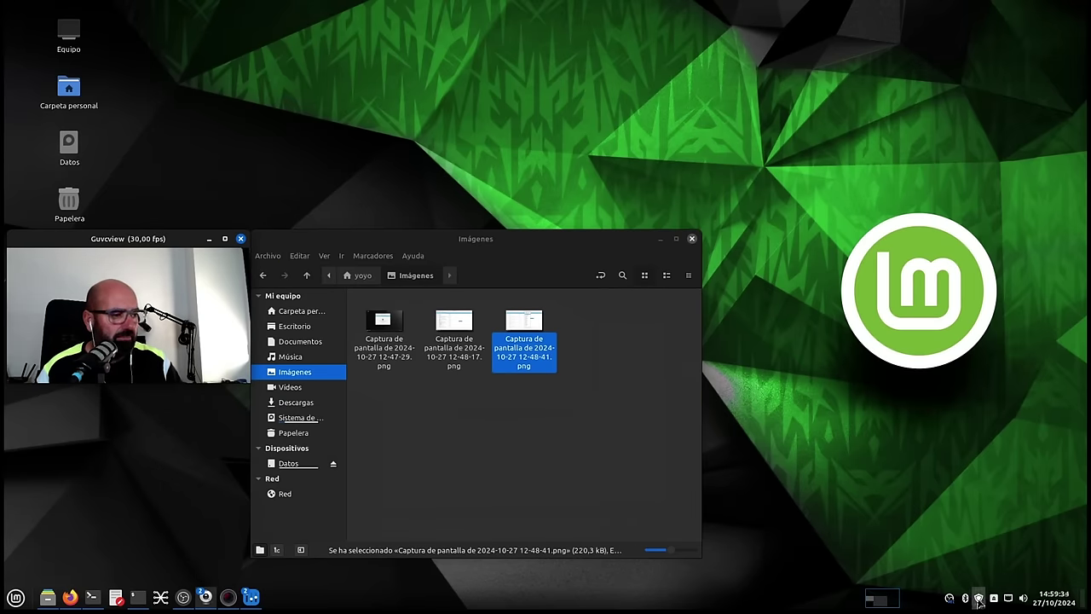
# - Browse the applications in the Administración category of the main menu
pyautogui.moveTo(980, 600)
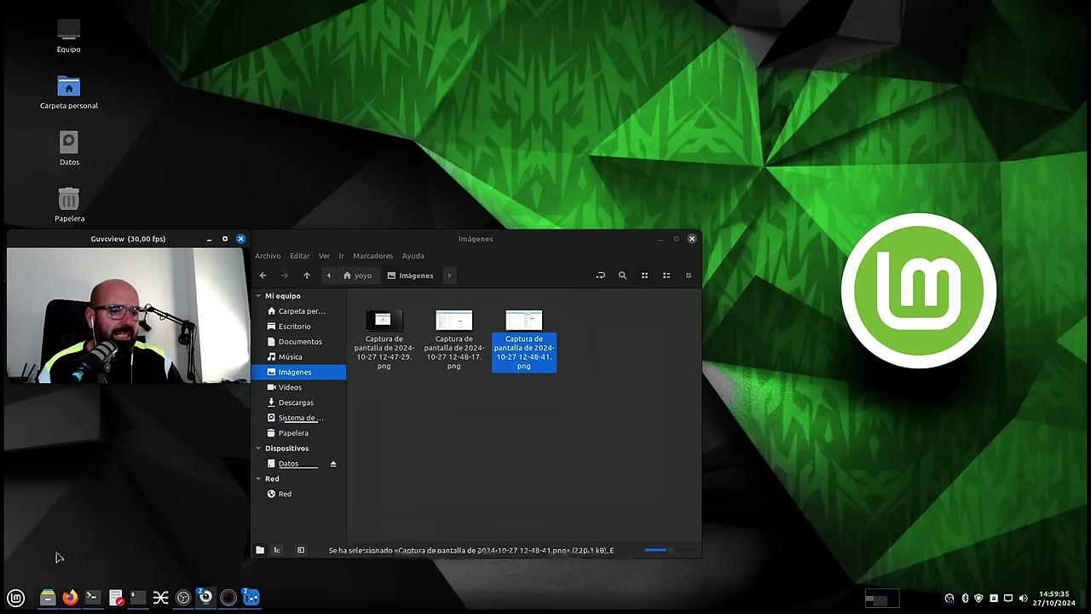
pyautogui.click(15, 597)
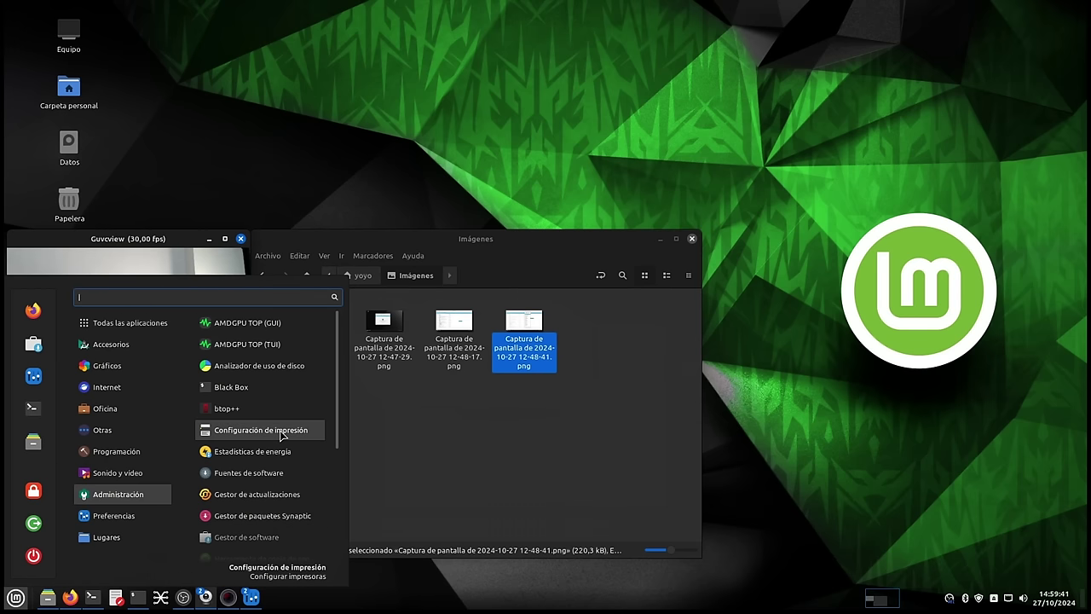
pyautogui.scroll(-5, 281, 435)
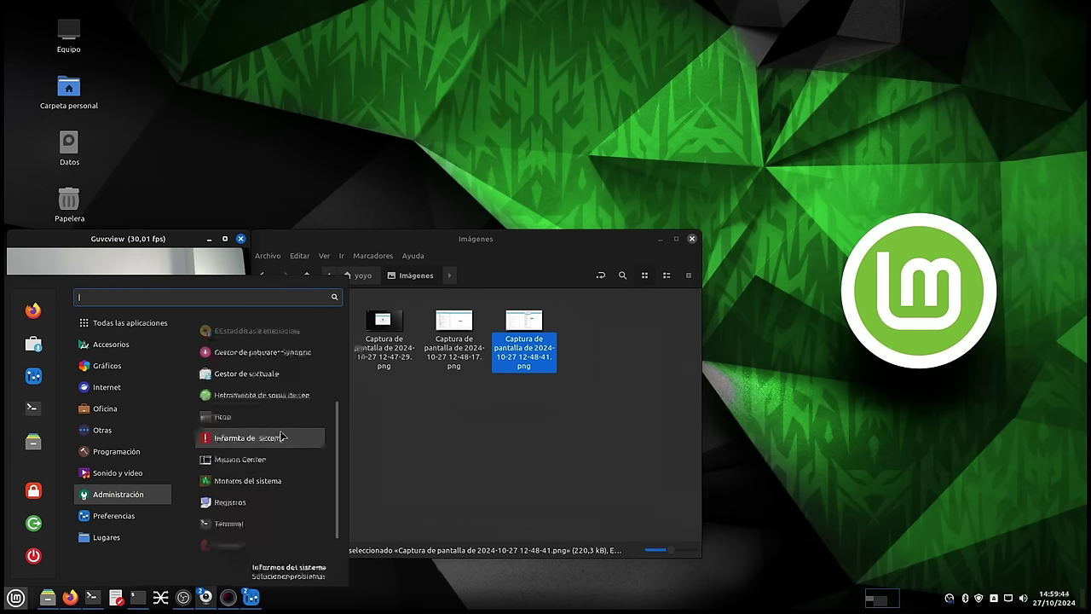
pyautogui.scroll(-2, 282, 436)
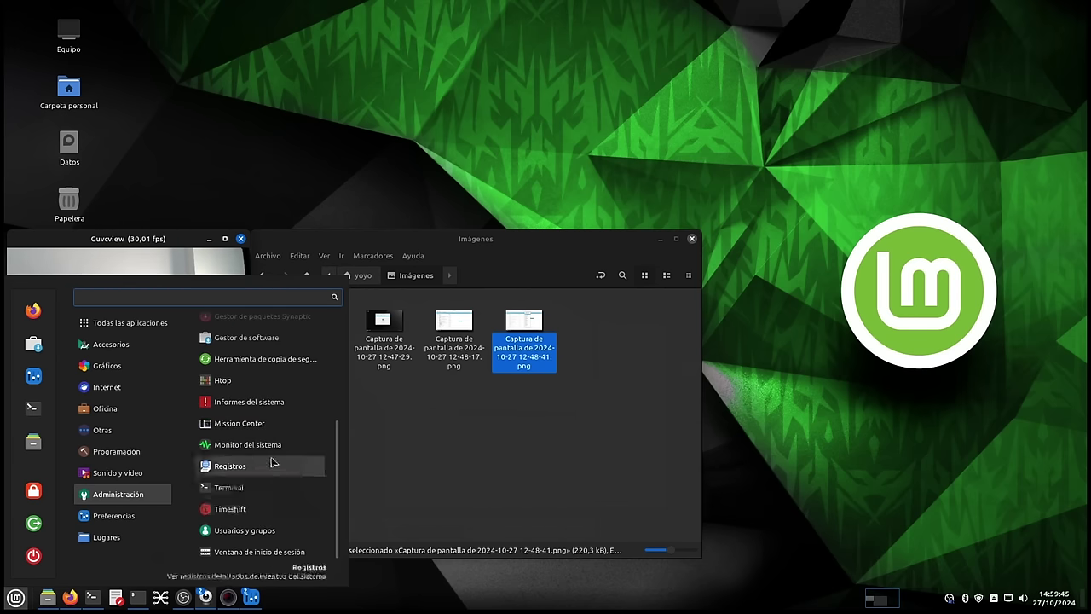
pyautogui.scroll(8, 273, 463)
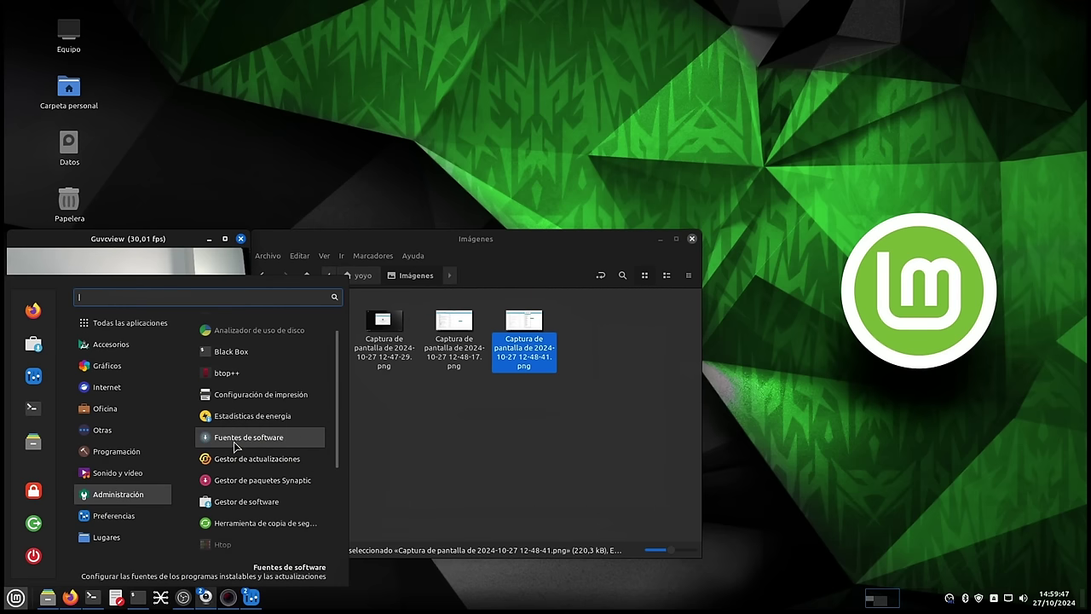
pyautogui.scroll(2, 236, 445)
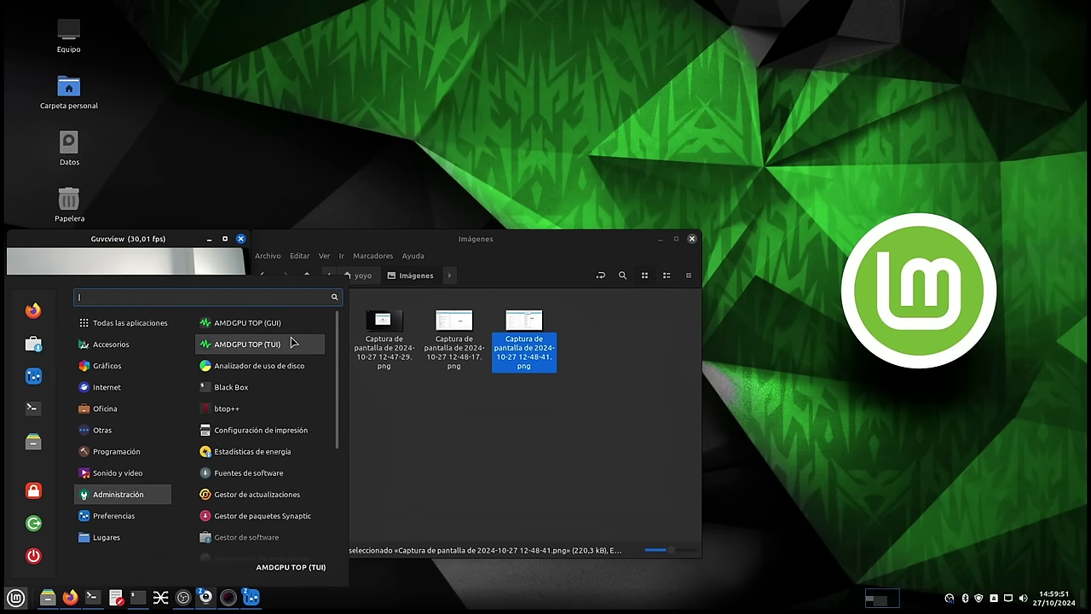
# - Launch Informes del sistema, review its report page, and close it along with the Imágenes folder window
pyautogui.scroll(-2, 269, 478)
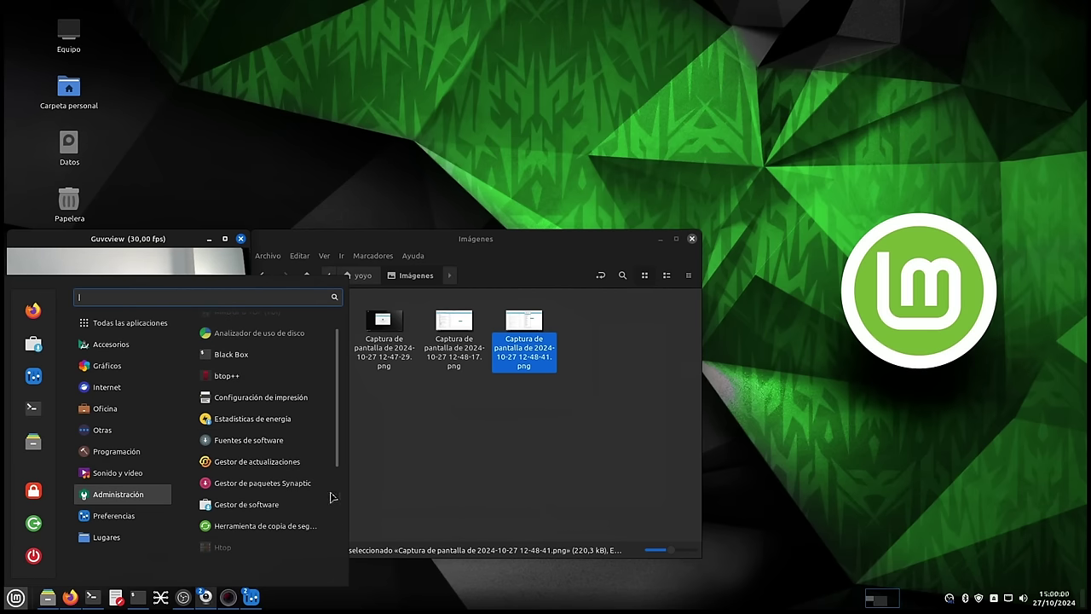
pyautogui.scroll(-3, 283, 507)
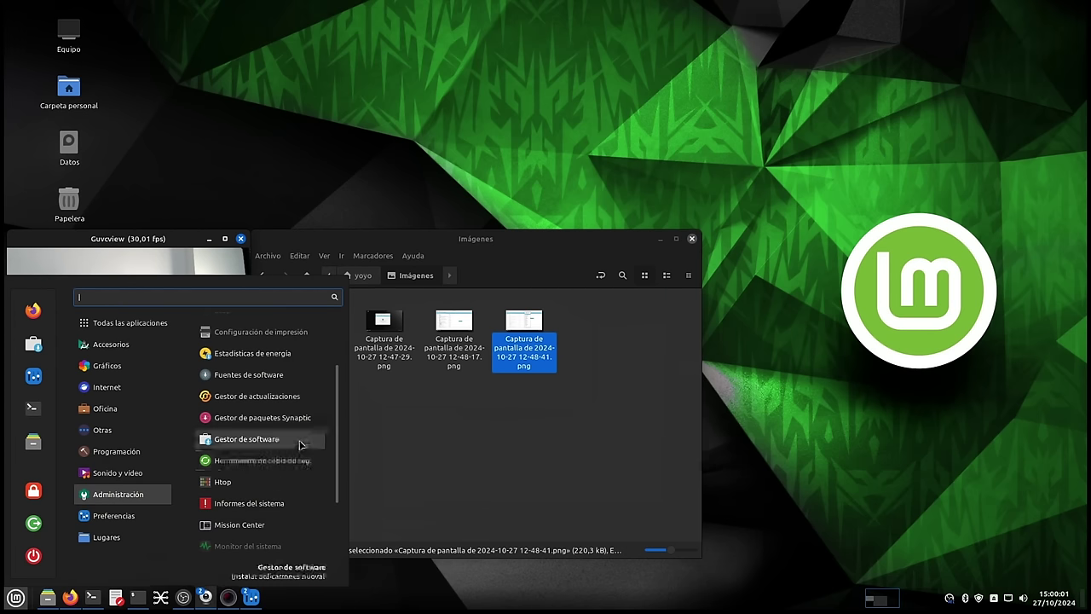
pyautogui.click(259, 505)
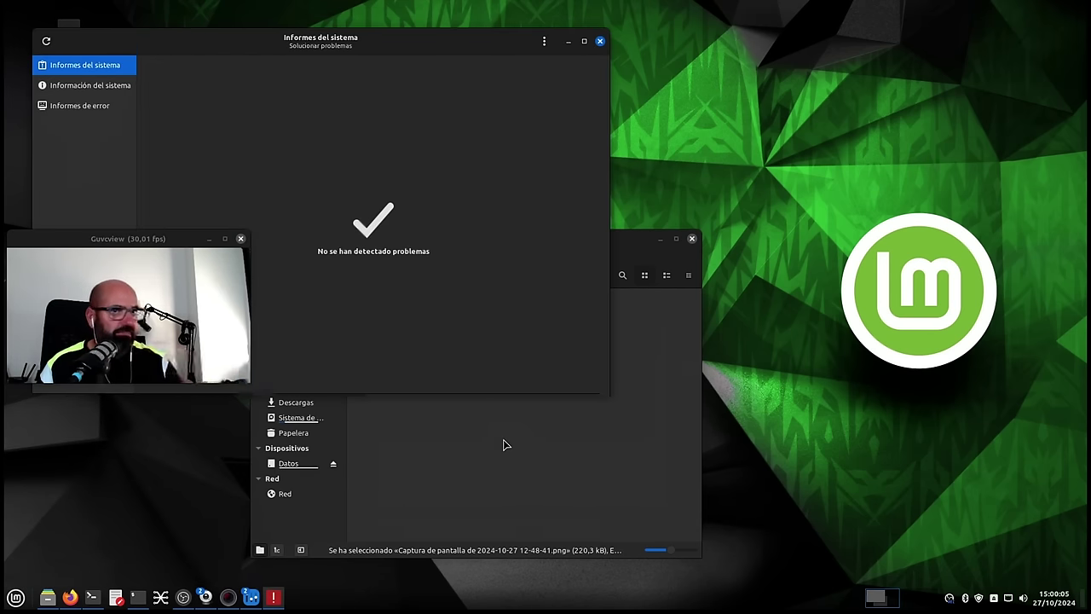
pyautogui.moveTo(306, 47); pyautogui.dragTo(647, 98)
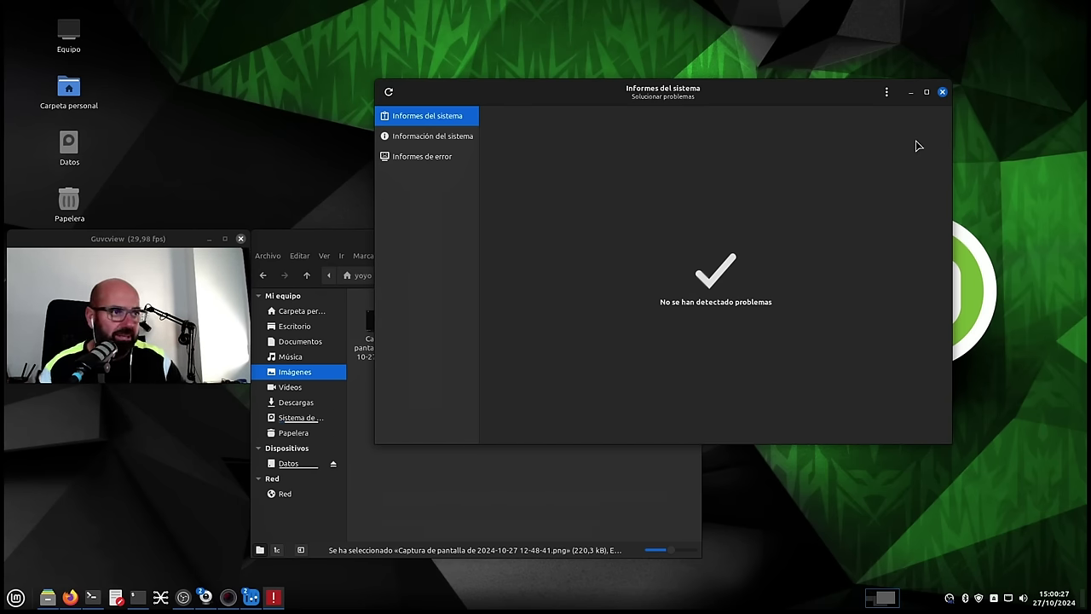
pyautogui.click(942, 91)
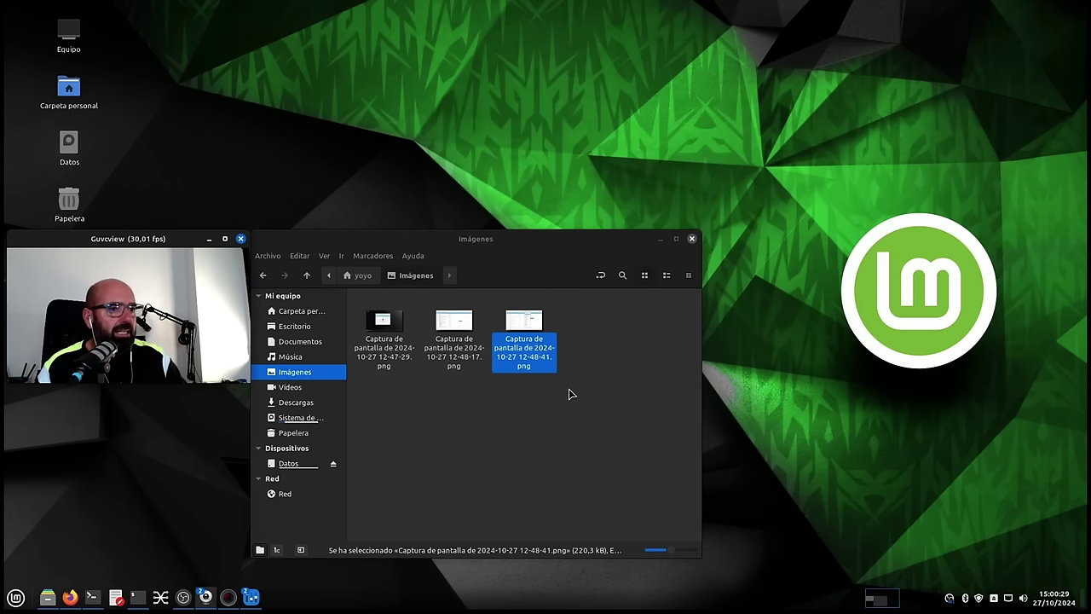
pyautogui.click(691, 239)
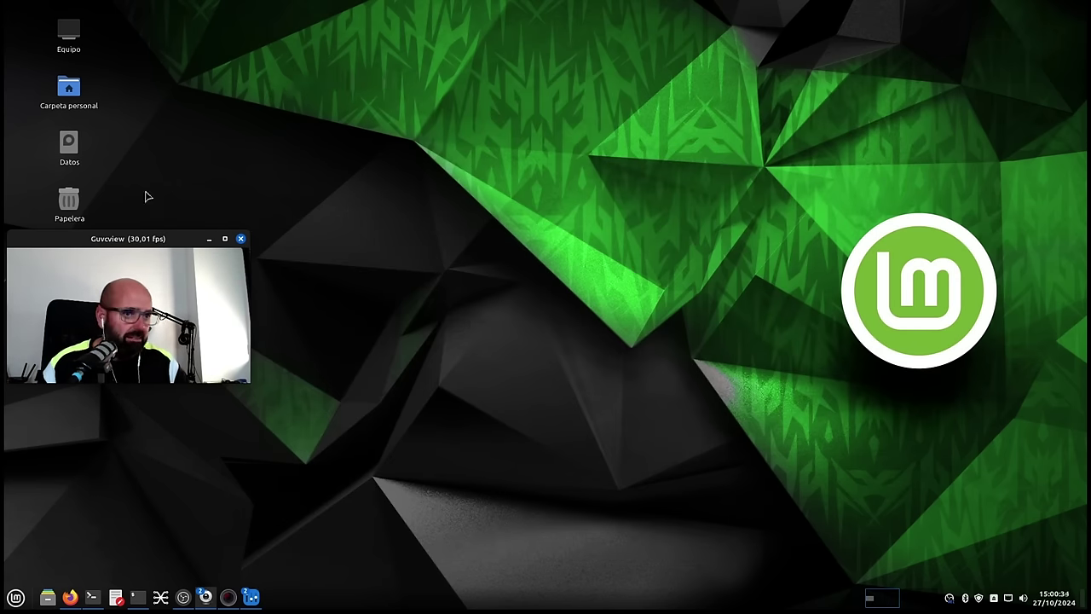
# - Move the Guvcview webcam window over the upper desktop icons, clear of the main menu's area
pyautogui.moveTo(102, 240); pyautogui.dragTo(105, 365)
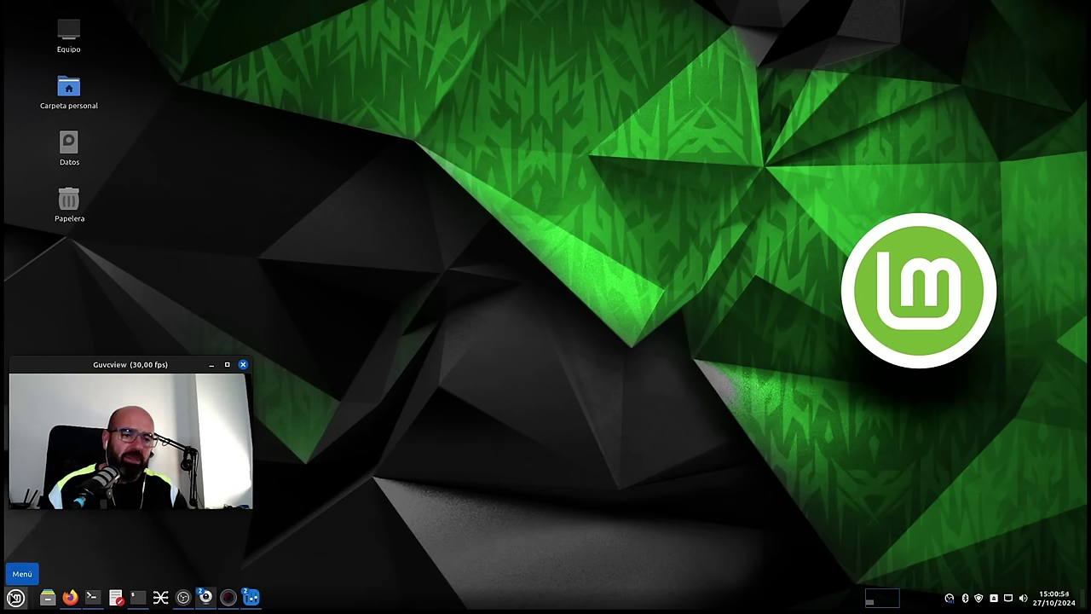
pyautogui.click(15, 597)
pyautogui.click(501, 160)
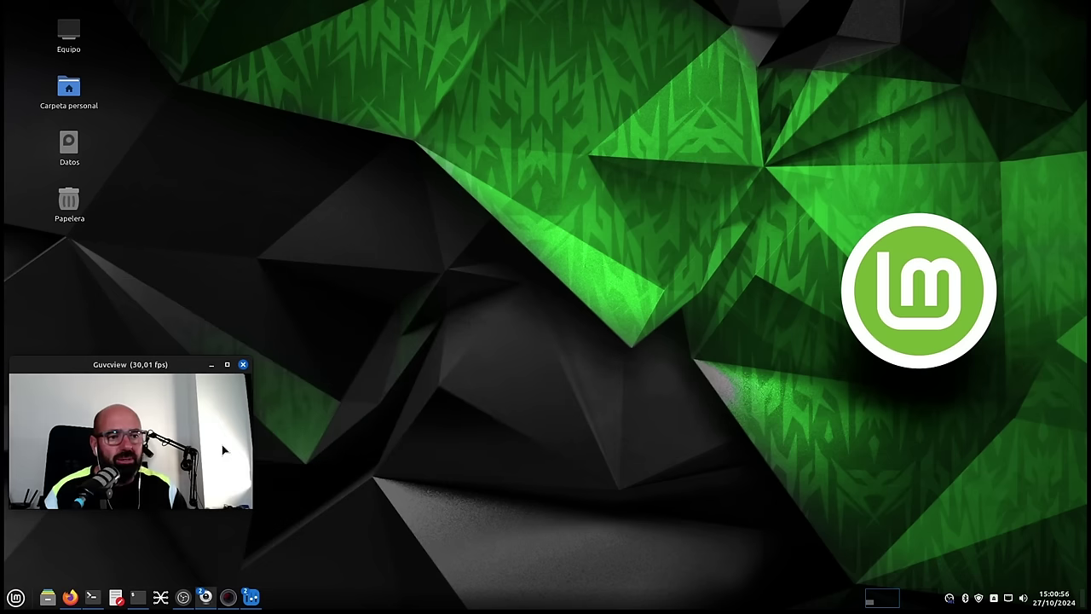
pyautogui.moveTo(91, 372); pyautogui.dragTo(100, 27)
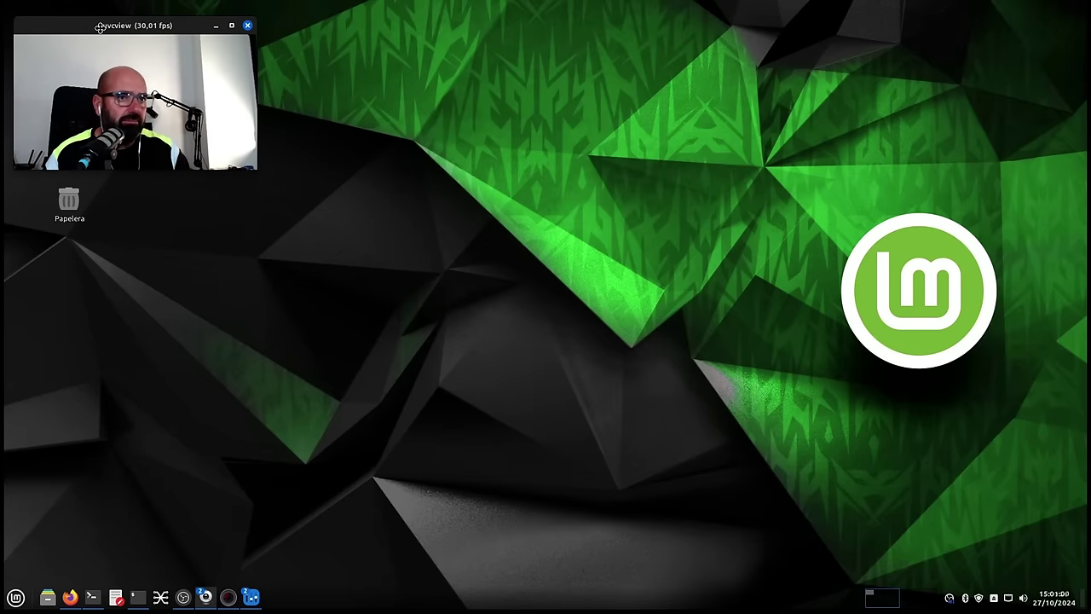
# - Browse the Accesorios, Gráficos, Internet, Oficina, Otras and Sonido y vídeo application categories in the main menu
pyautogui.click(16, 596)
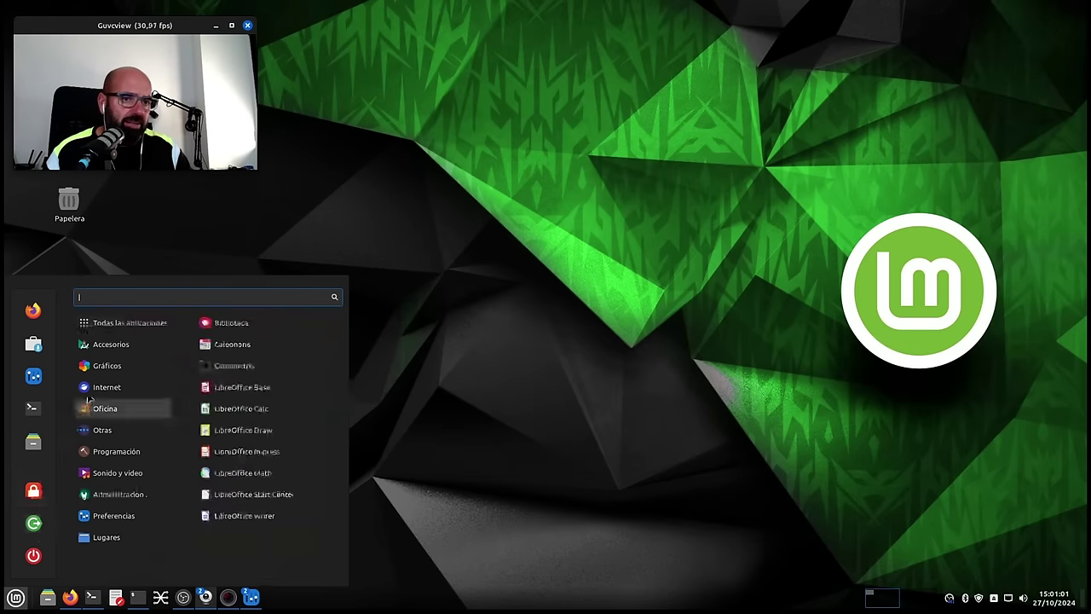
pyautogui.scroll(-3, 286, 358)
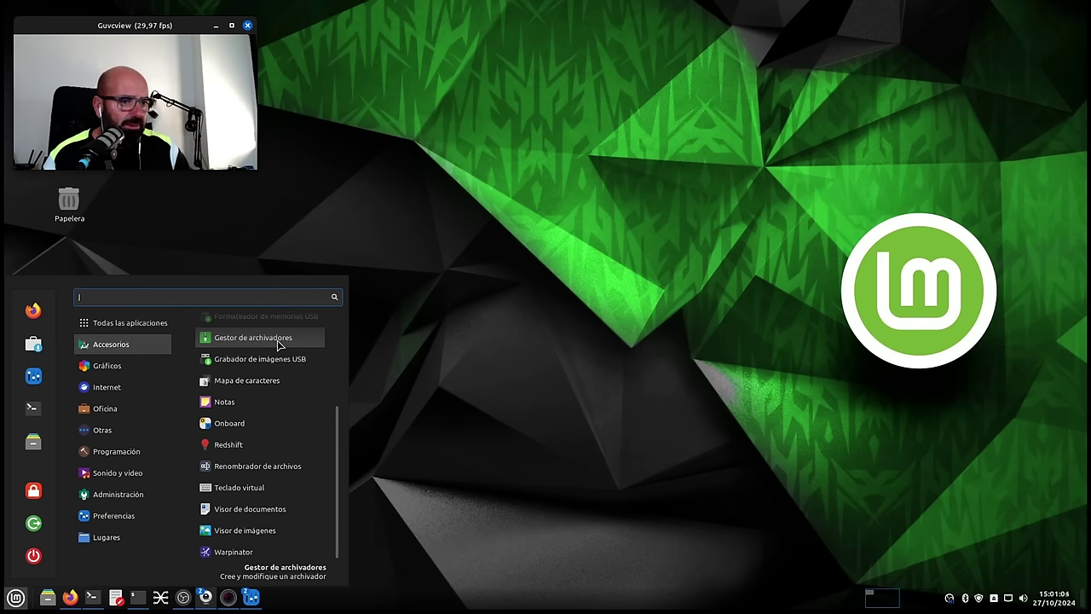
pyautogui.click(85, 345)
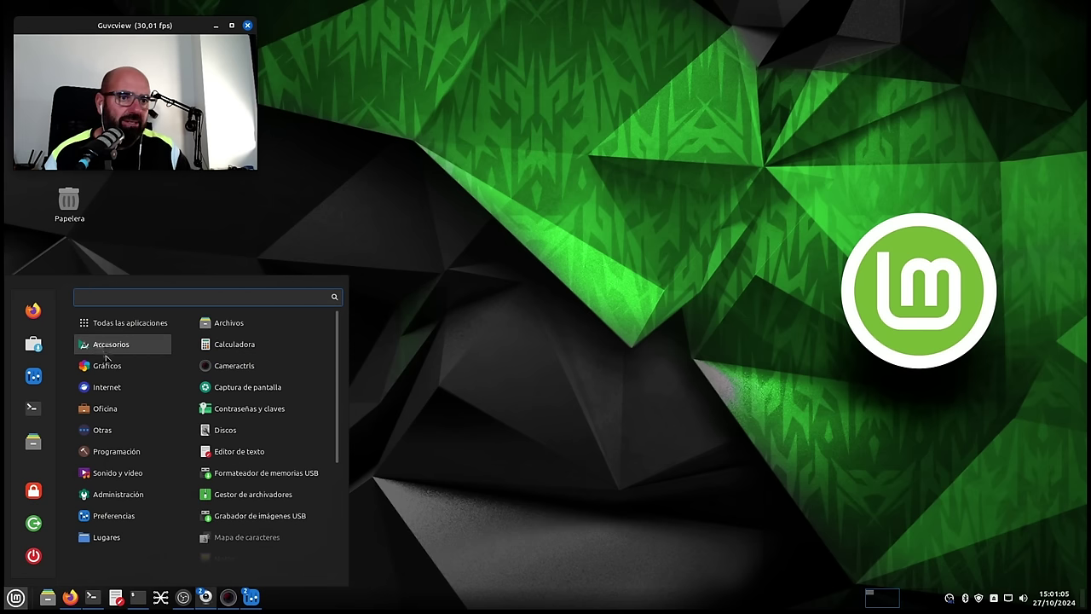
pyautogui.moveTo(108, 375)
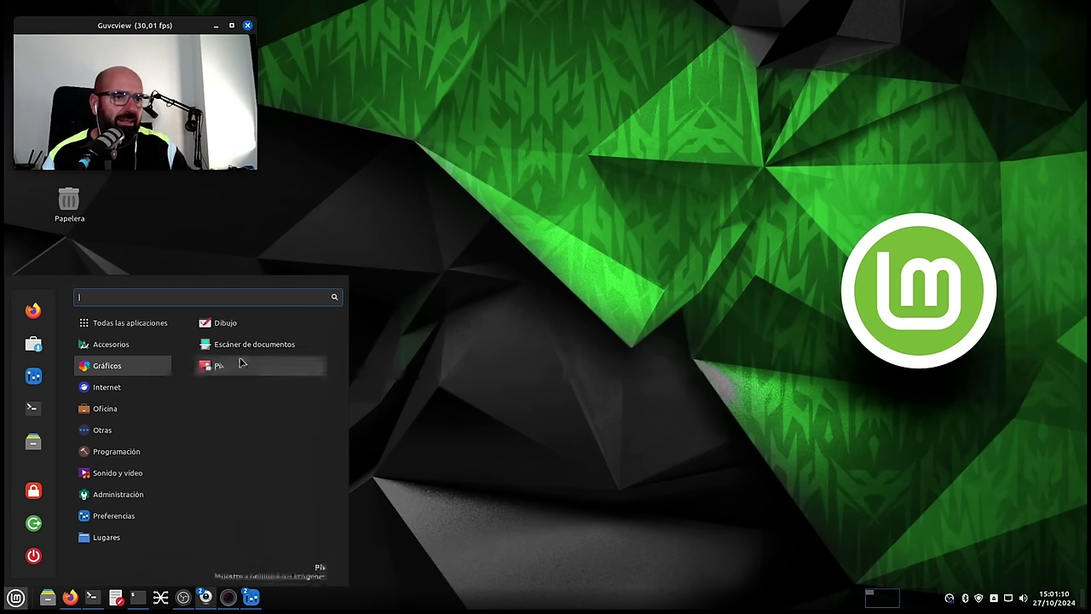
pyautogui.moveTo(150, 346)
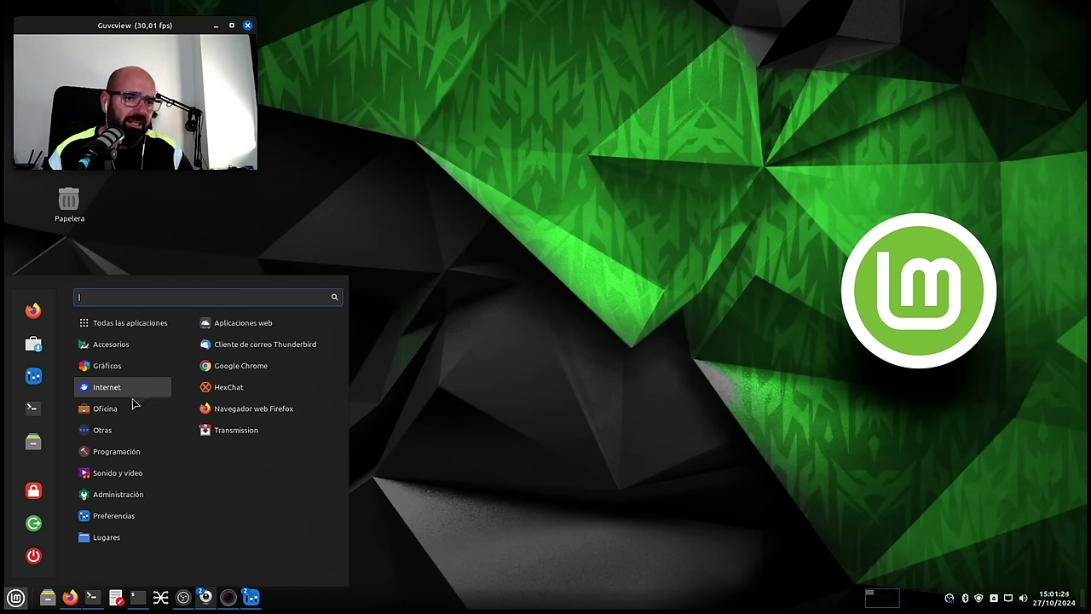
pyautogui.moveTo(128, 408)
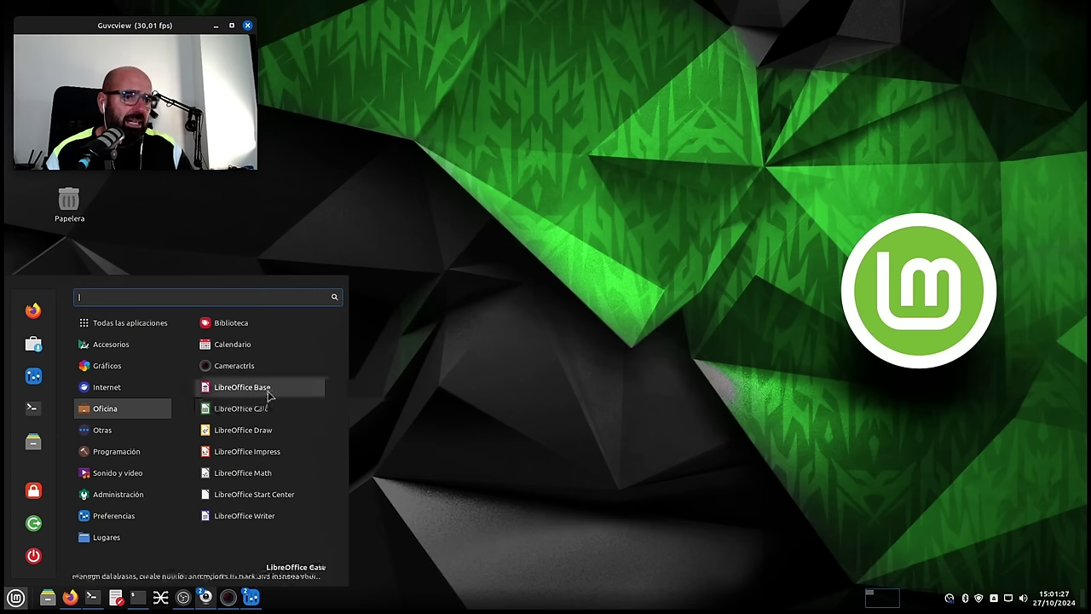
pyautogui.moveTo(132, 437)
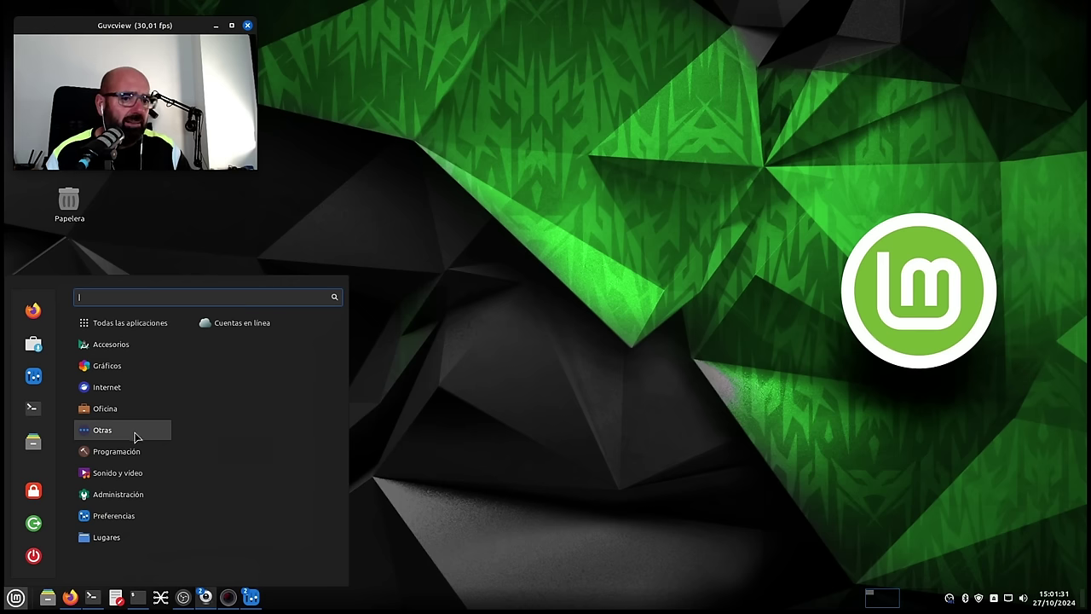
pyautogui.moveTo(126, 459)
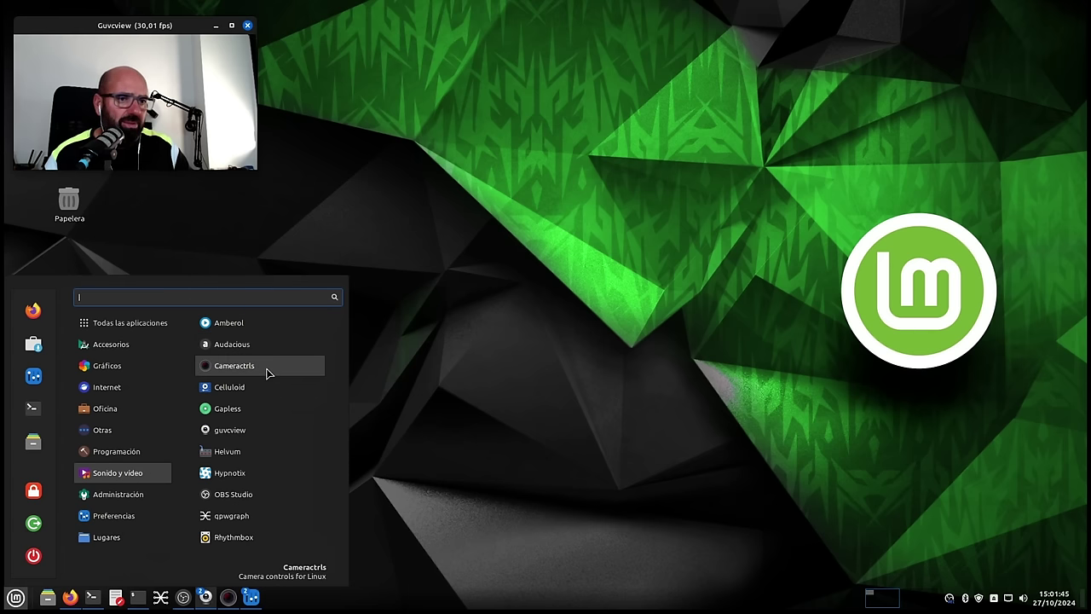
# - Open the Gapless music player full size, play "Brother Louie" briefly from the song library, and close the player
pyautogui.click(266, 412)
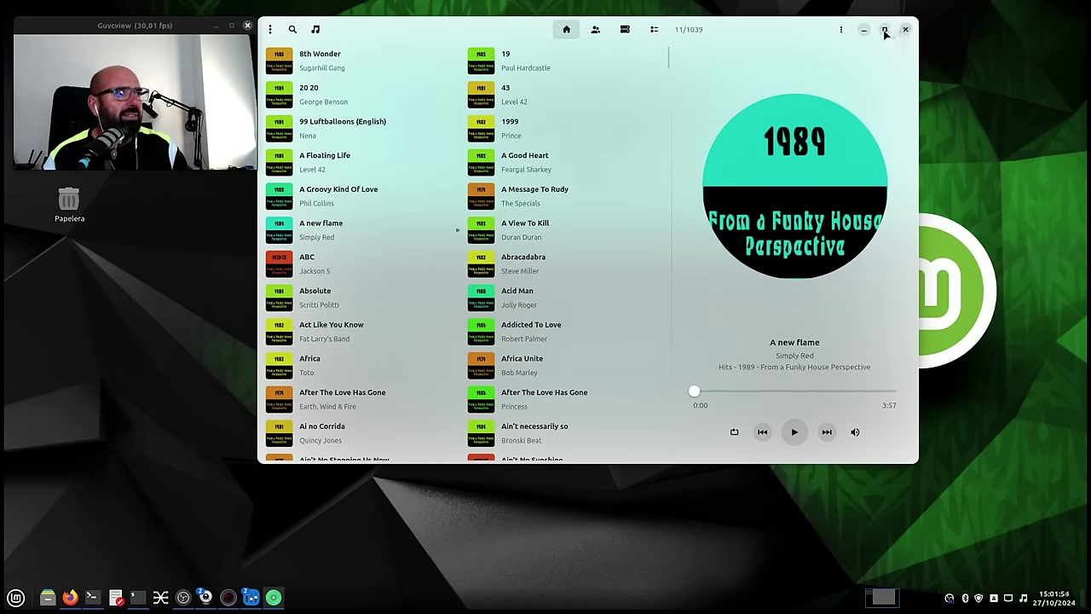
pyautogui.click(885, 29)
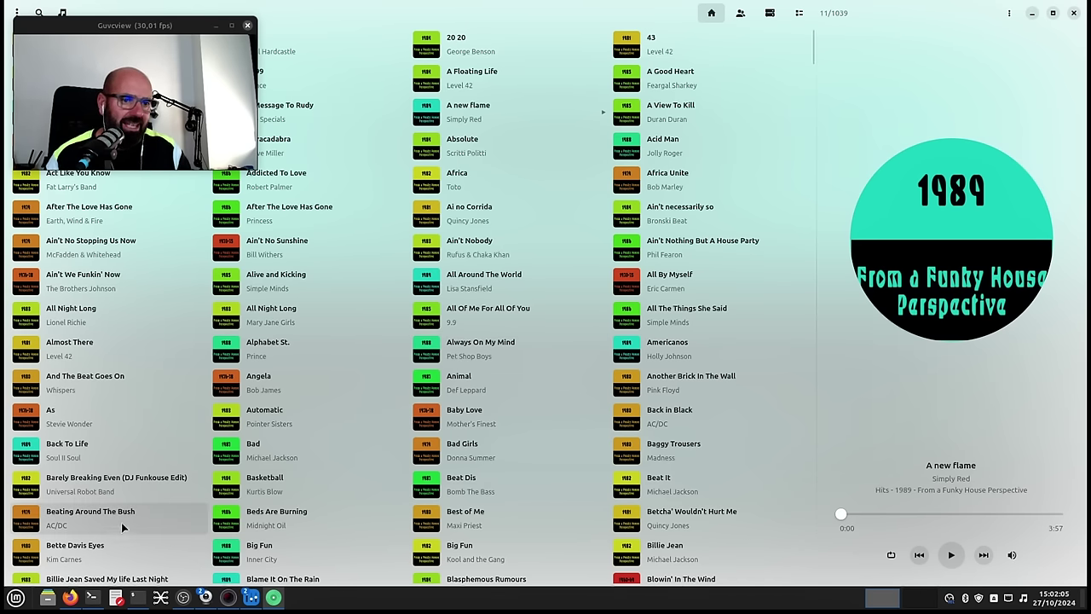
pyautogui.scroll(-5, 122, 528)
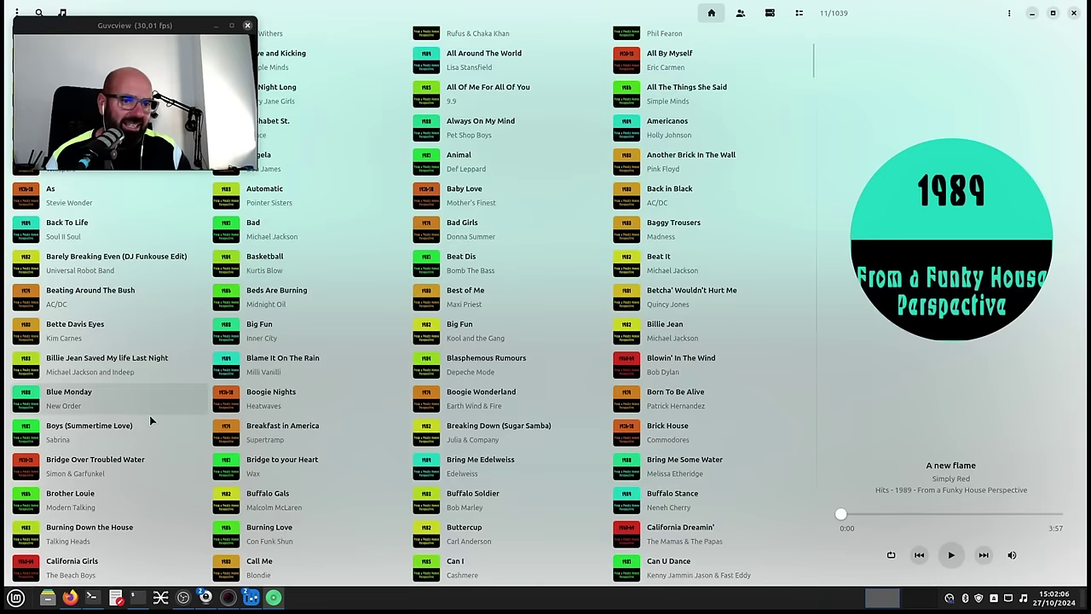
pyautogui.click(79, 510)
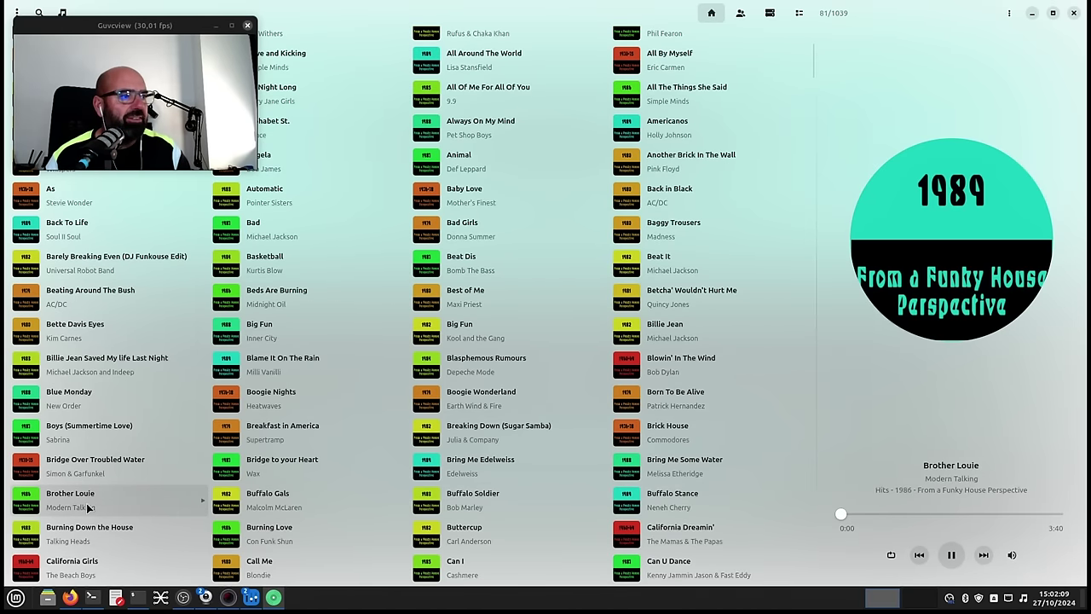
pyautogui.click(951, 554)
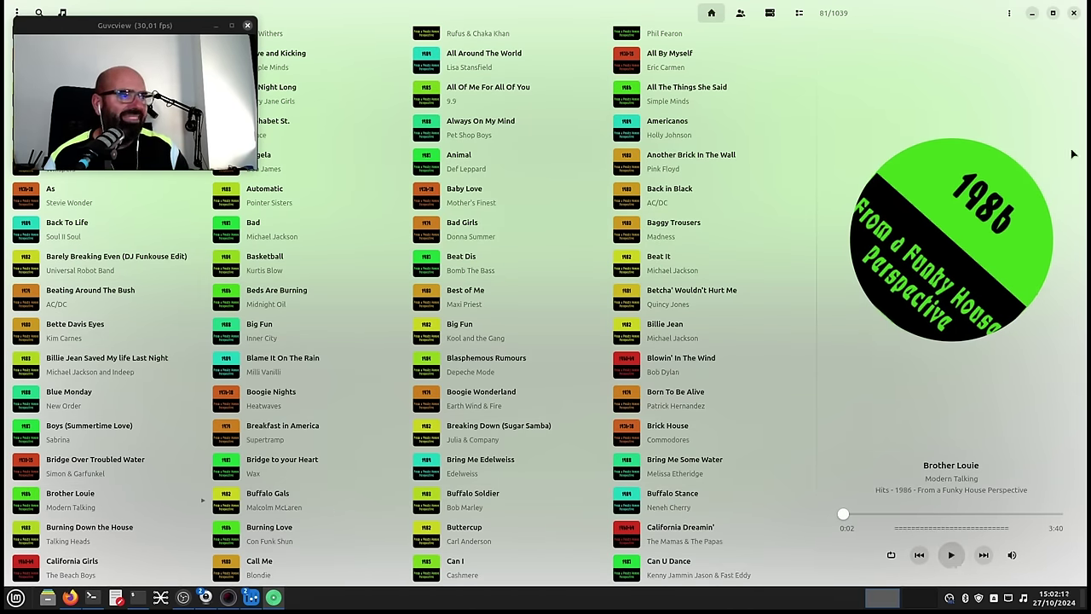
pyautogui.click(1074, 13)
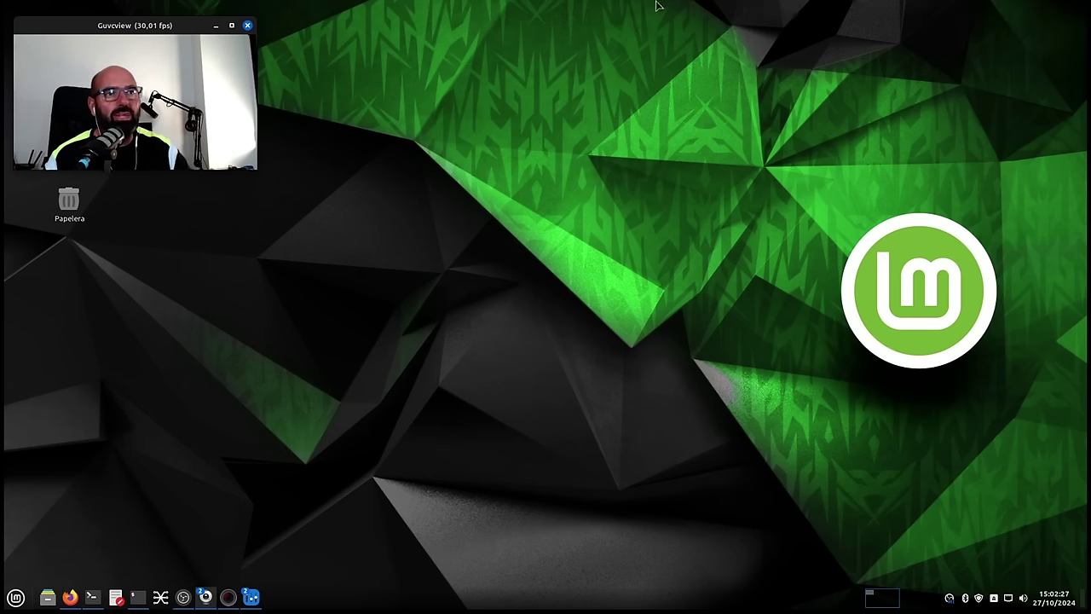
# - Move the Guvcview window slightly closer to the desktop's upper corner and browse the Administración applications in the main menu
pyautogui.moveTo(159, 20)
pyautogui.mouseDown()
pyautogui.moveTo(165, 240)
pyautogui.moveTo(165, 7)
pyautogui.moveTo(155, 6)
pyautogui.mouseUp()
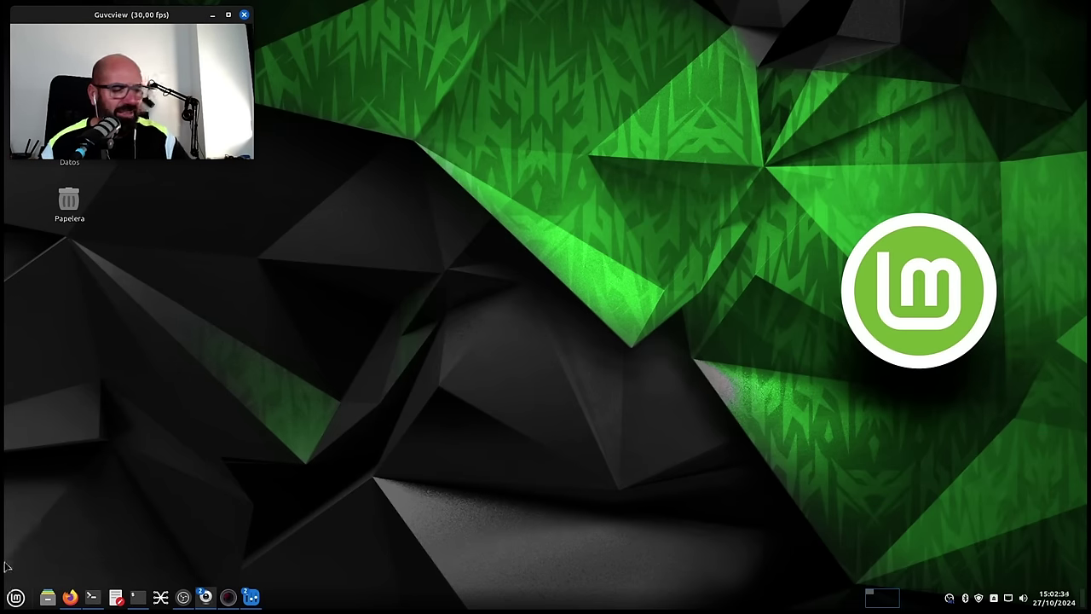
pyautogui.click(15, 597)
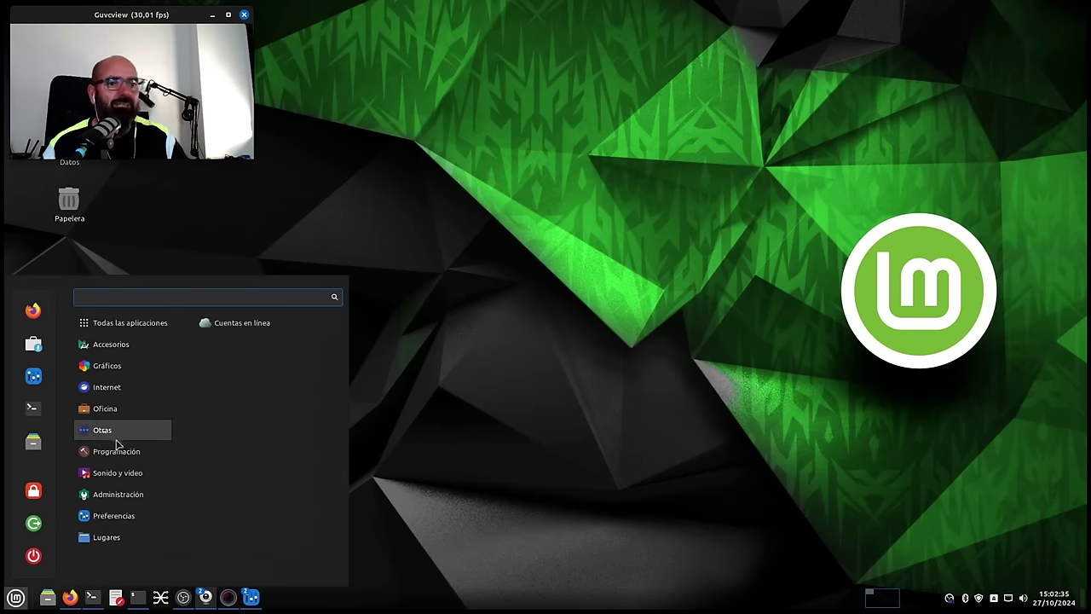
pyautogui.moveTo(122, 479)
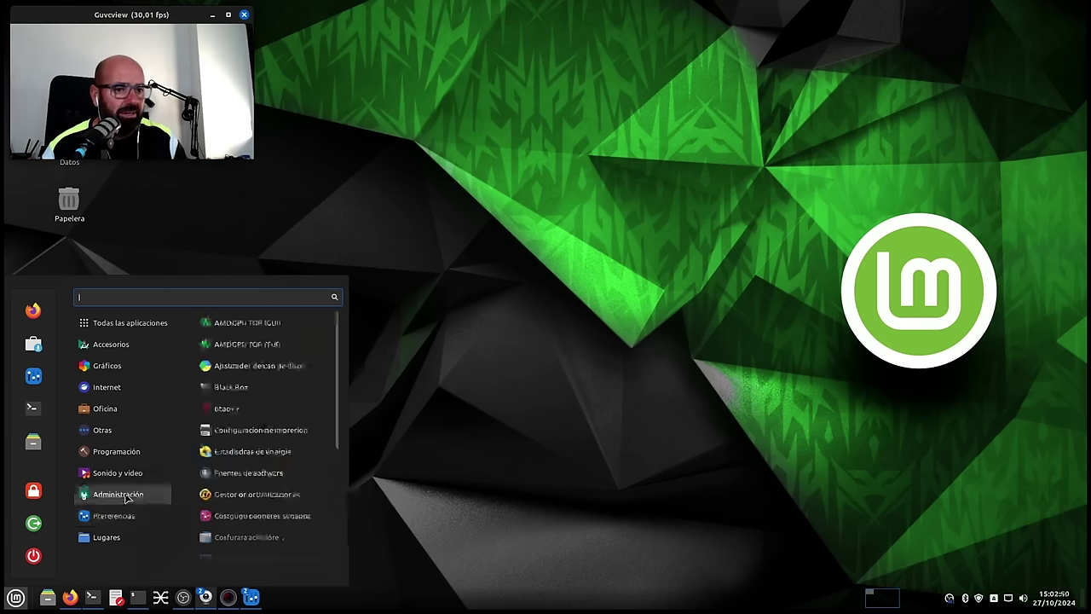
pyautogui.scroll(-1, 311, 401)
pyautogui.scroll(-3, 311, 400)
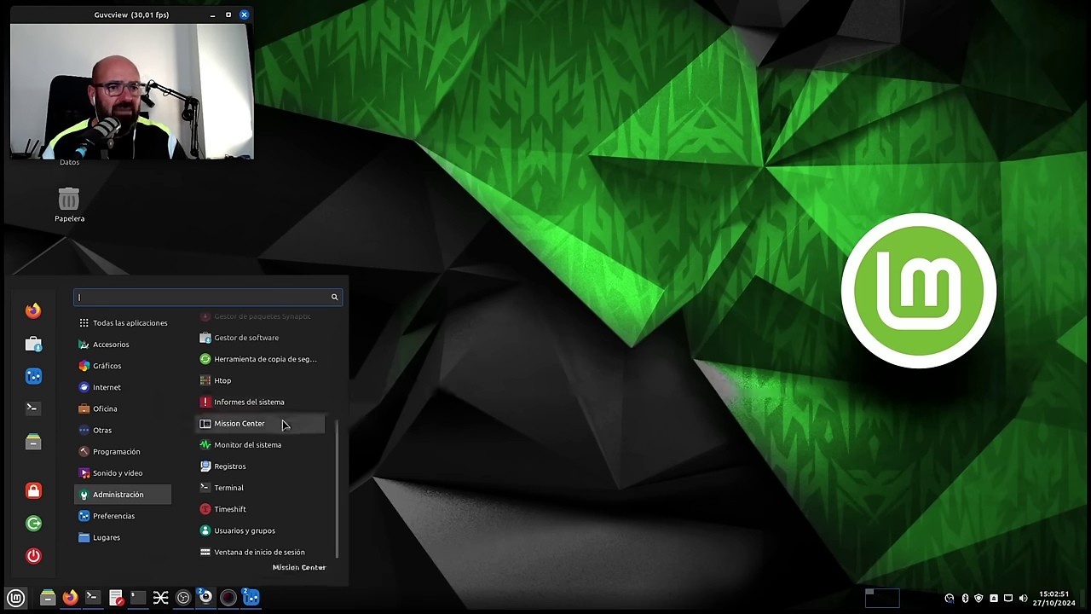
pyautogui.scroll(5, 285, 421)
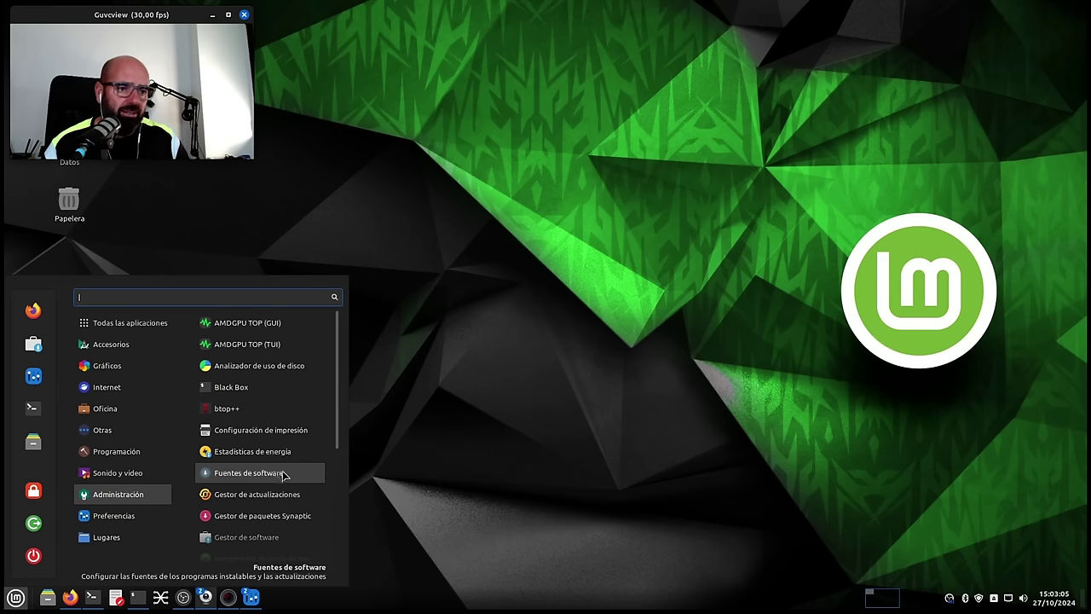
pyautogui.scroll(-2, 285, 499)
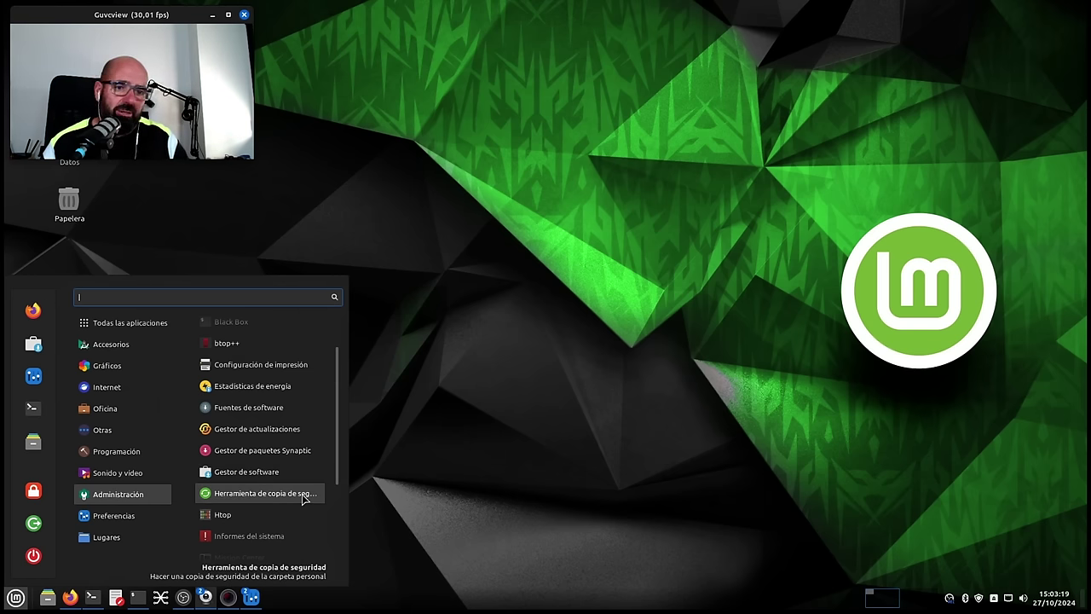
pyautogui.scroll(-2, 301, 502)
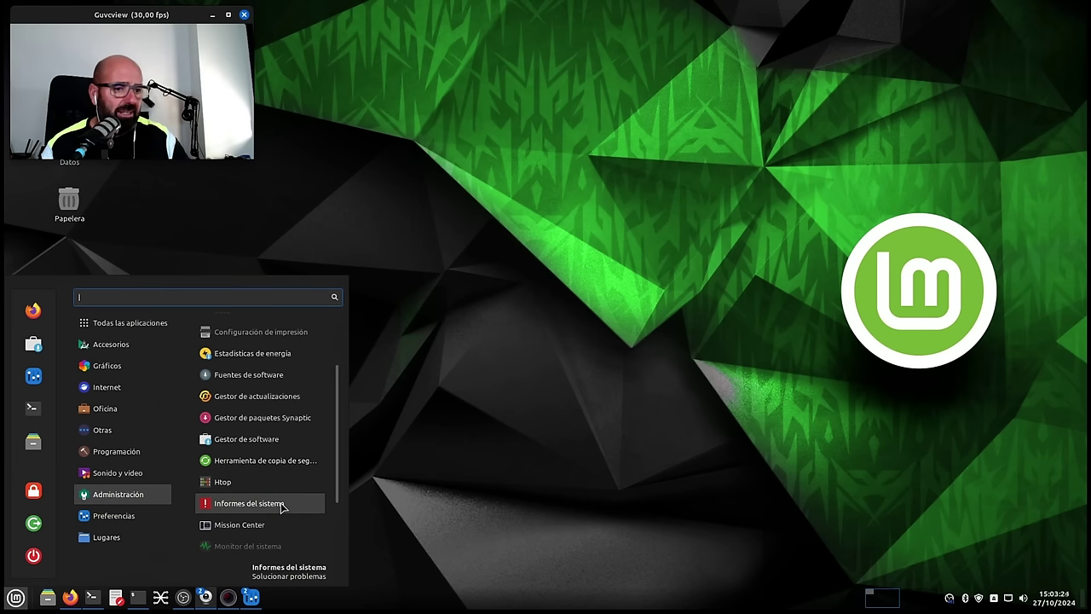
pyautogui.scroll(-2, 282, 505)
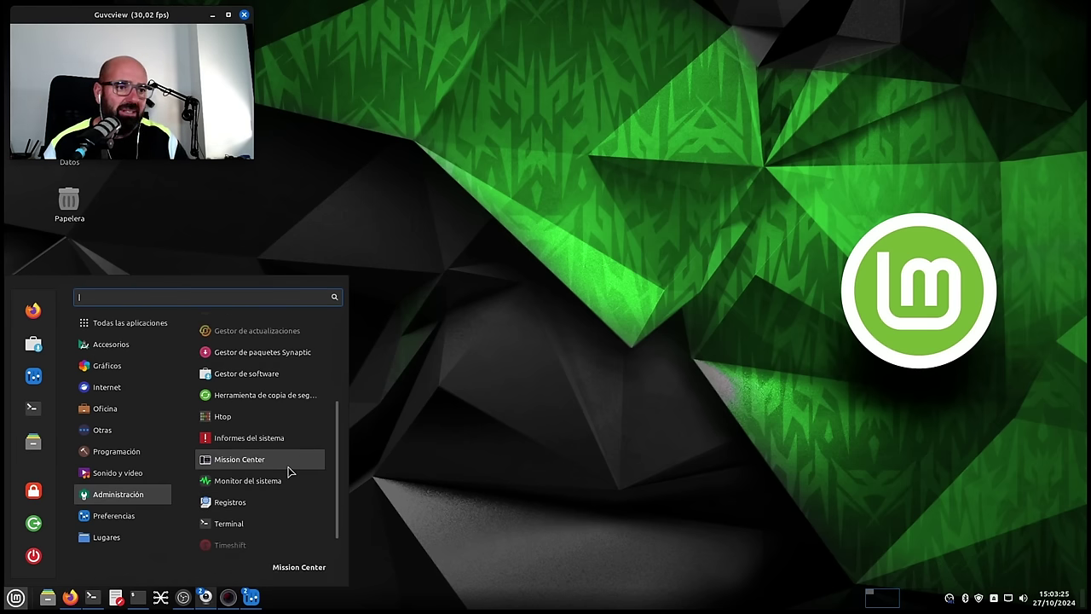
# - View Mission Center's GPU performance page maximized, moving the Guvcview window off its device list, and close Mission Center
pyautogui.click(284, 462)
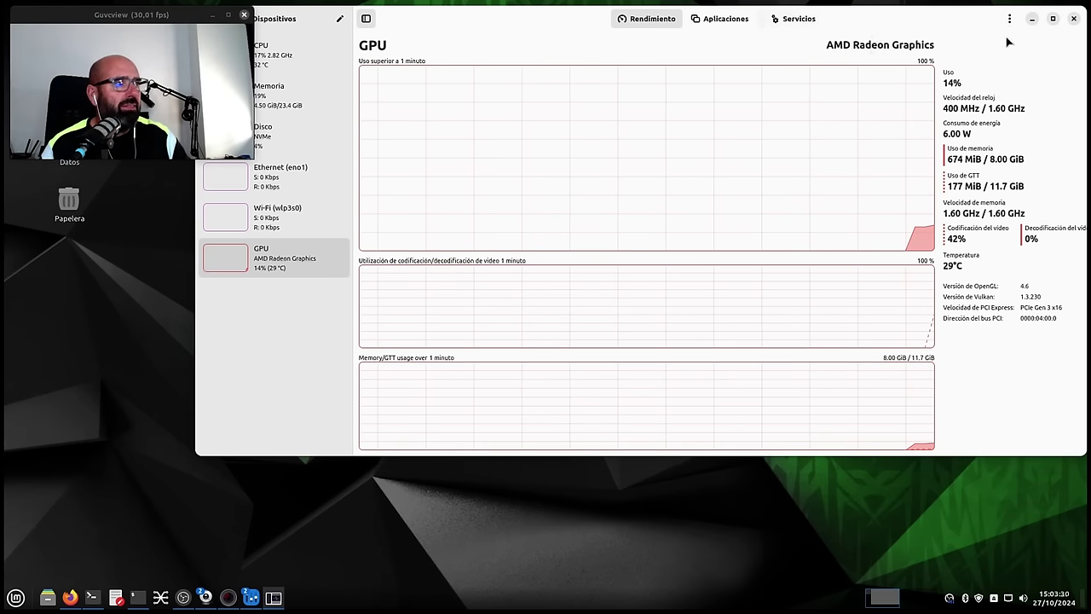
pyautogui.click(1053, 18)
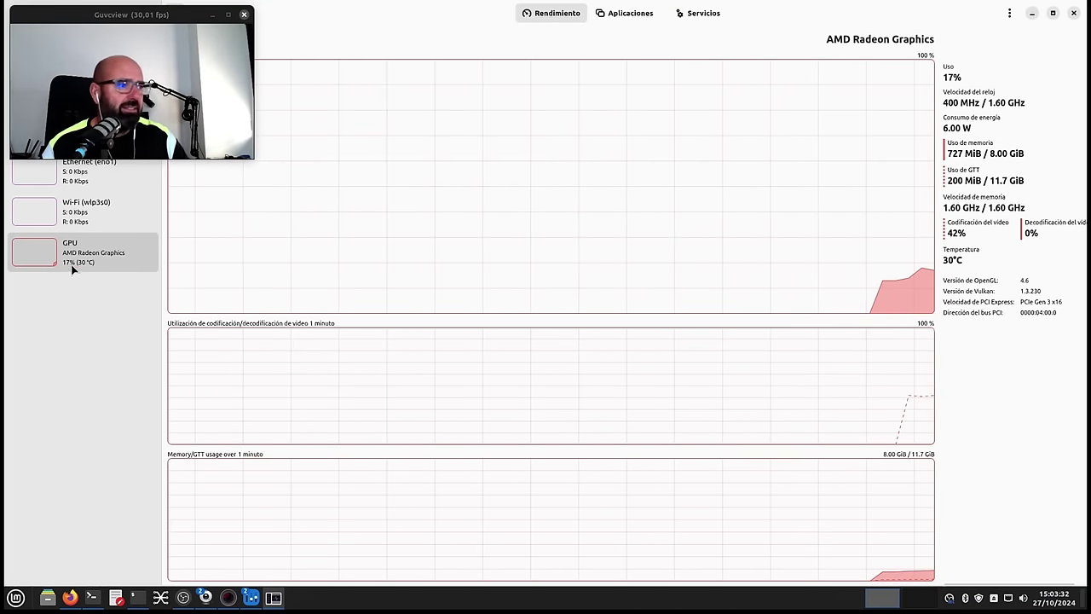
pyautogui.moveTo(134, 21); pyautogui.dragTo(169, 381)
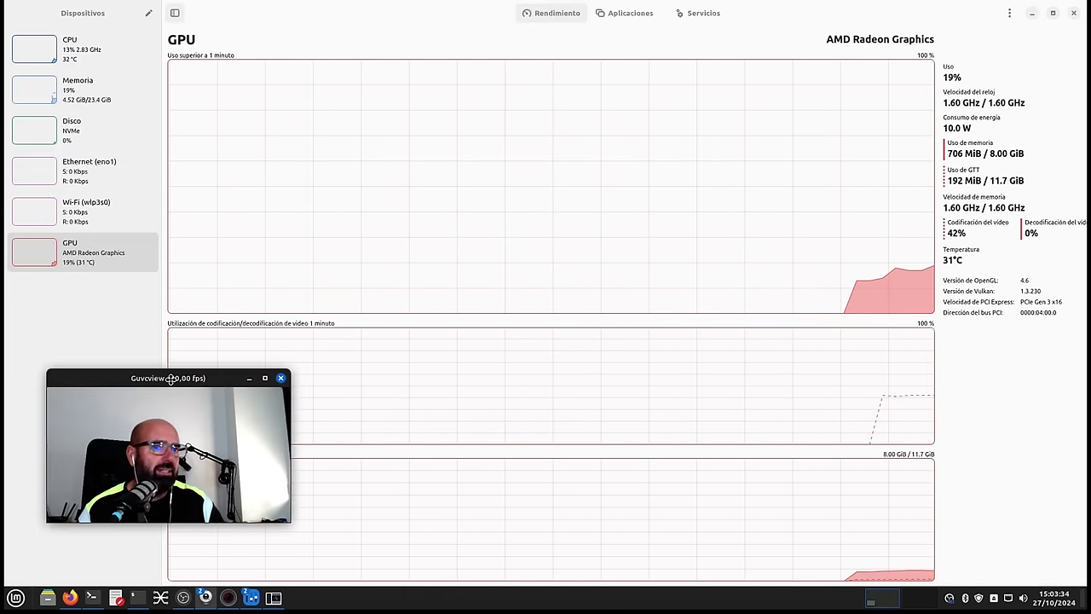
pyautogui.click(1073, 13)
pyautogui.moveTo(194, 369); pyautogui.dragTo(152, 330)
# - Browse the applications in the Administración and Preferencias categories of the main menu, and close the menu
pyautogui.click(251, 596)
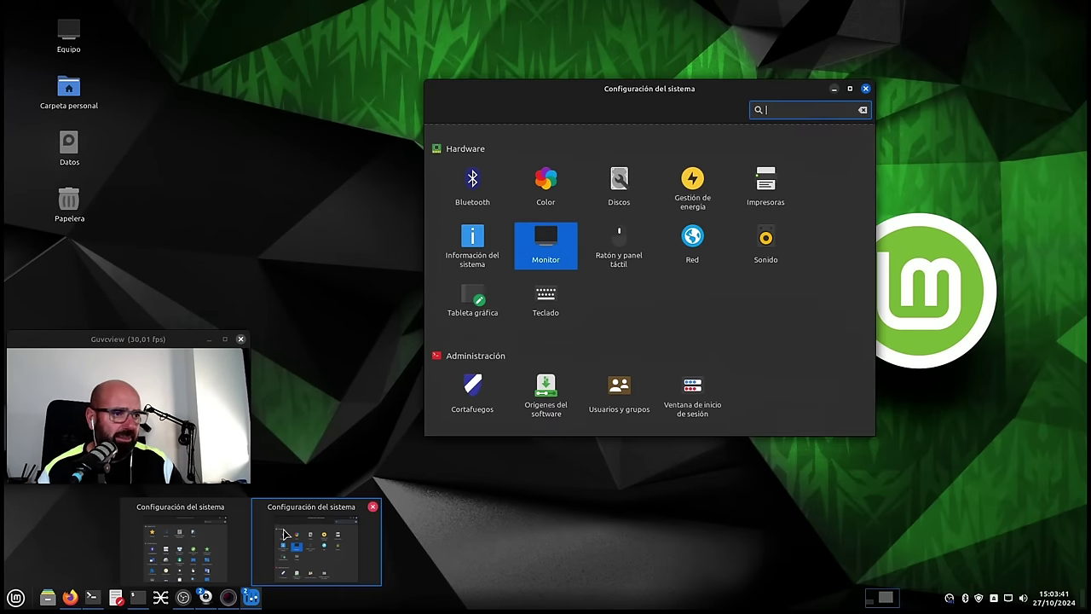
pyautogui.click(14, 596)
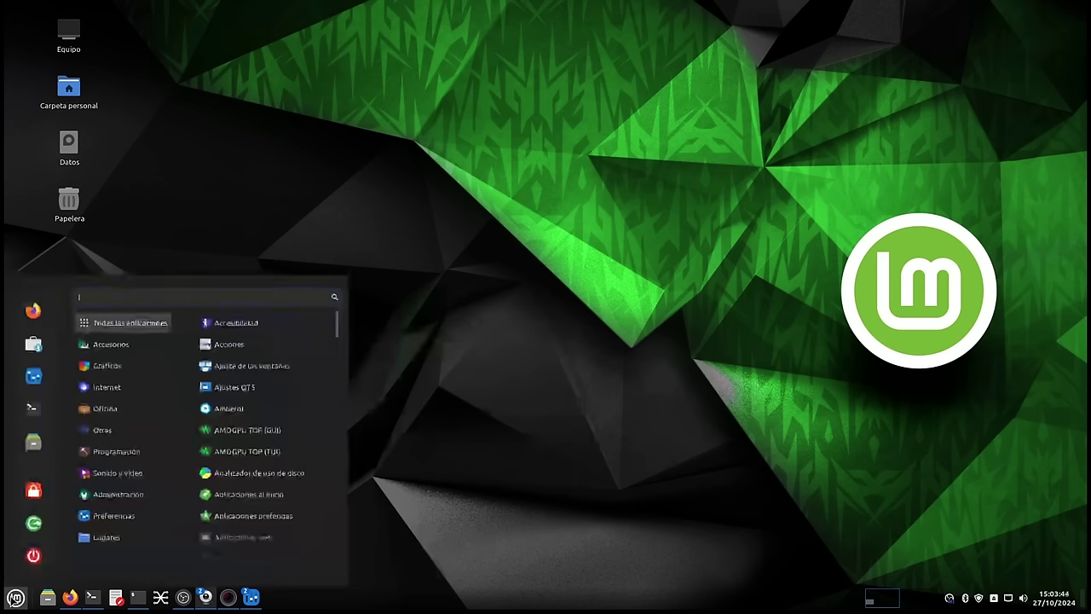
pyautogui.moveTo(140, 498)
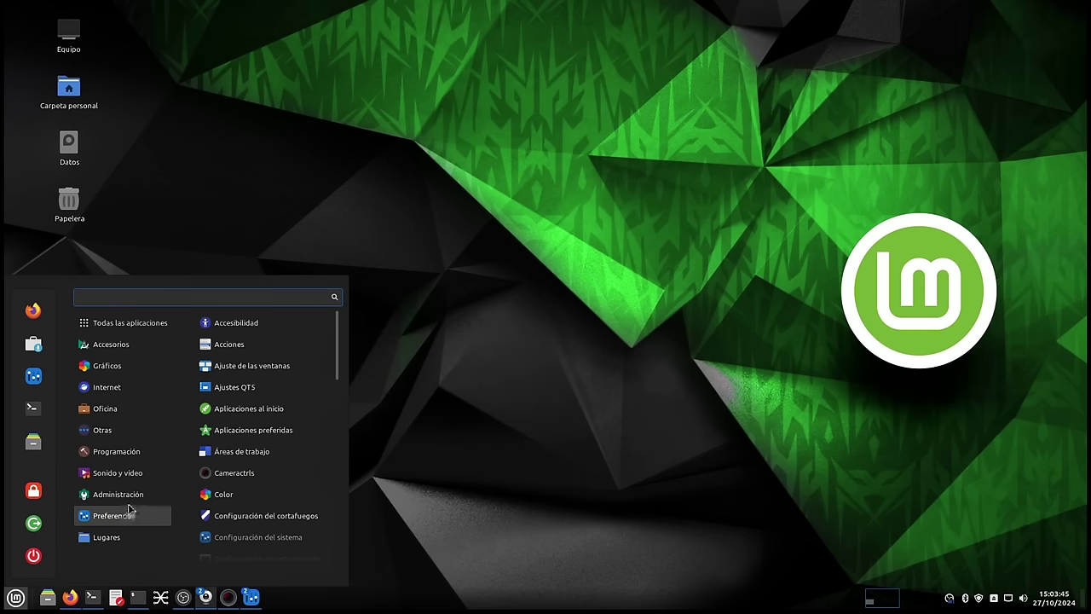
pyautogui.scroll(-5, 281, 496)
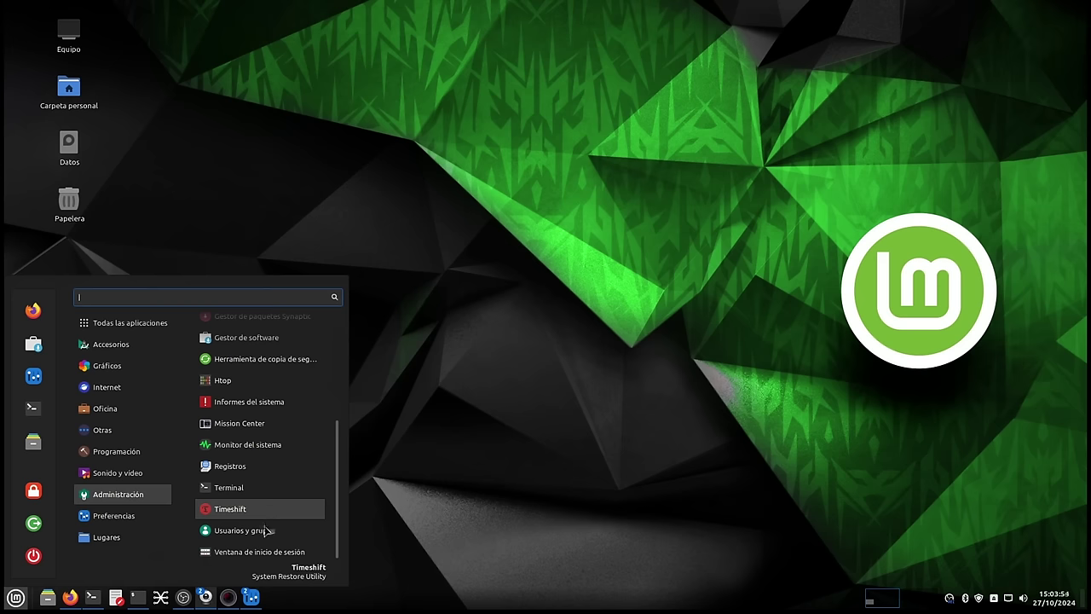
pyautogui.moveTo(155, 523)
pyautogui.scroll(-4, 256, 503)
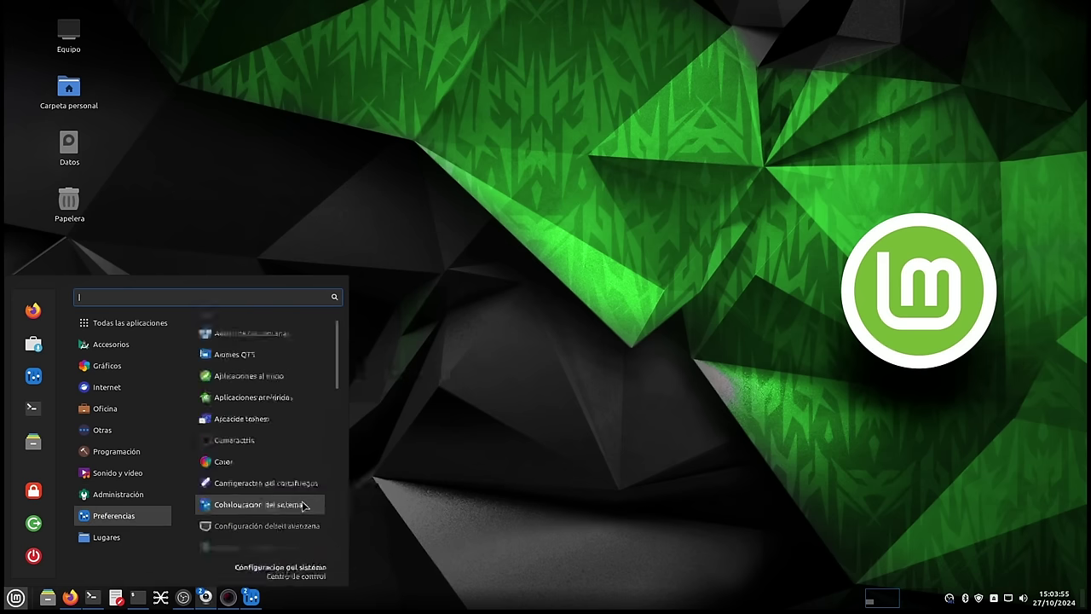
pyautogui.click(486, 375)
# - Move the Guvcview window down to just above the panel and show the fastfetch terminal maximized
pyautogui.moveTo(183, 339); pyautogui.dragTo(183, 417)
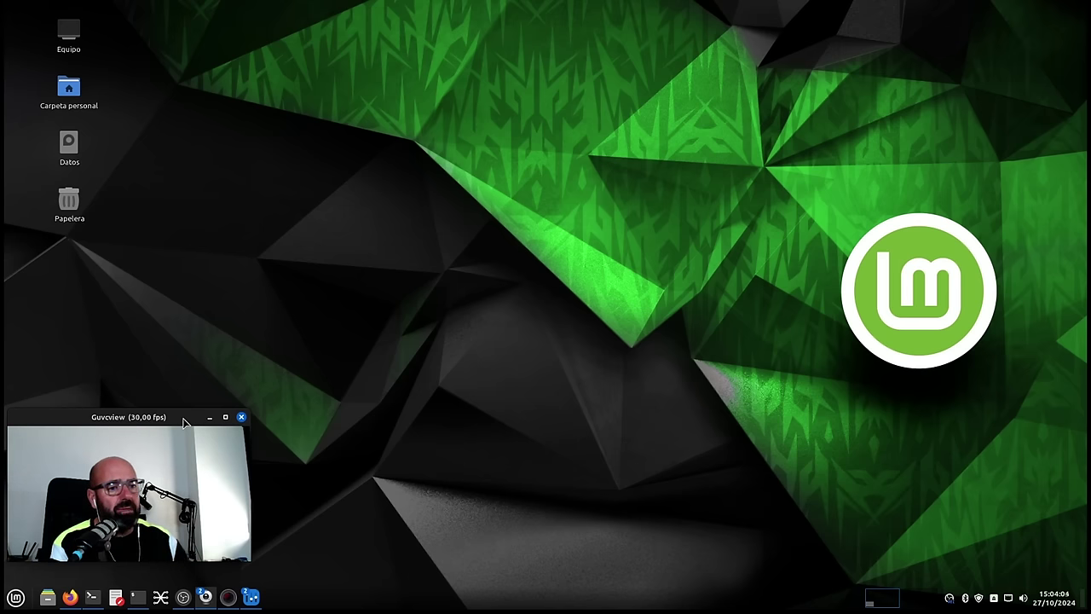
pyautogui.click(137, 597)
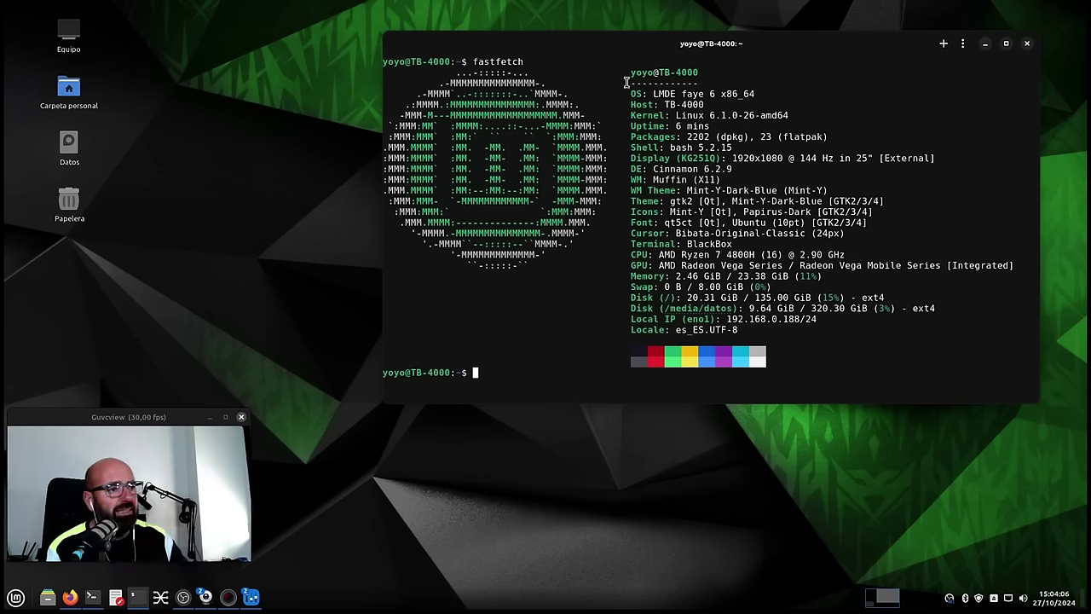
pyautogui.moveTo(750, 50); pyautogui.dragTo(561, 33)
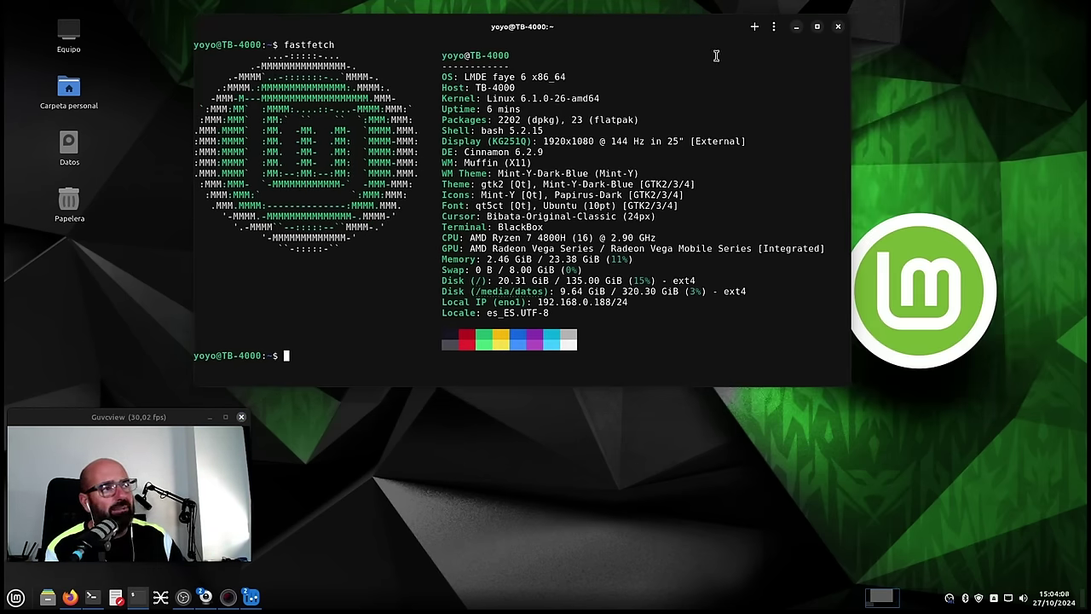
pyautogui.click(816, 26)
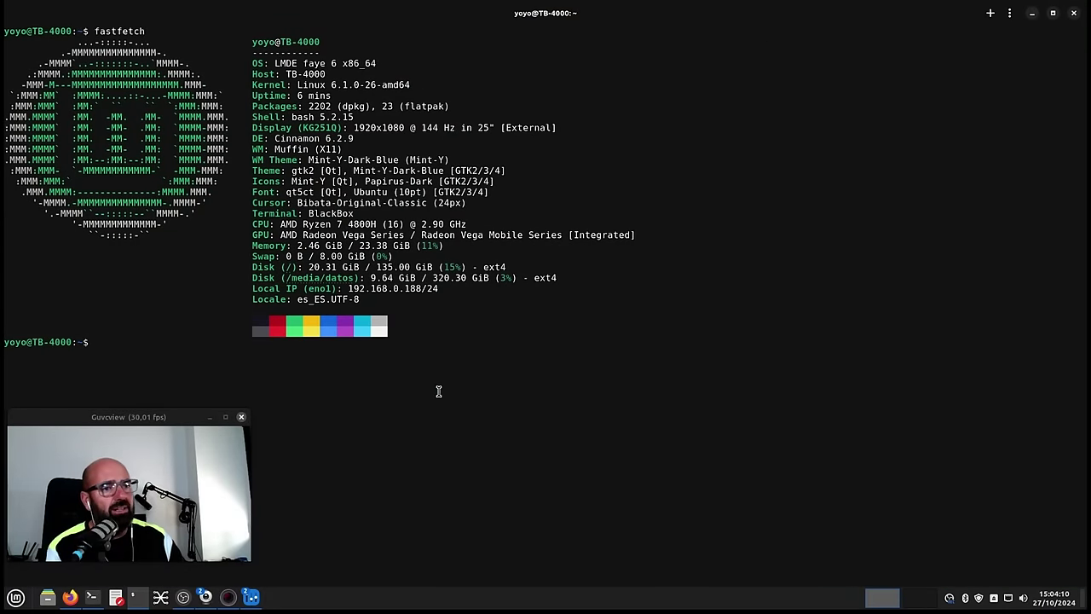
pyautogui.write('pi')
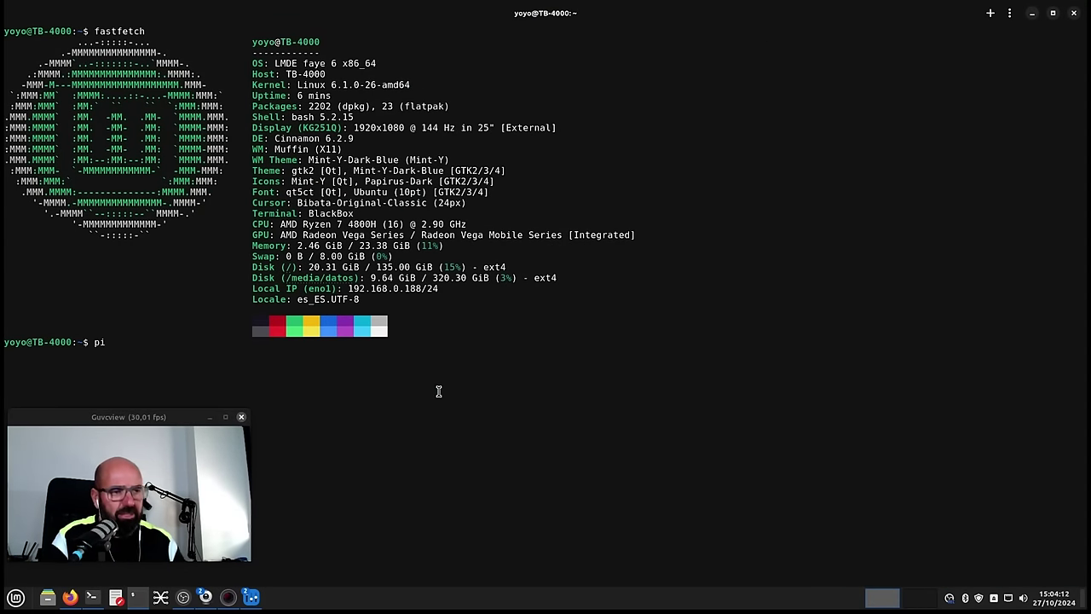
pyautogui.press('BackSpace')
pyautogui.press('BackSpace')
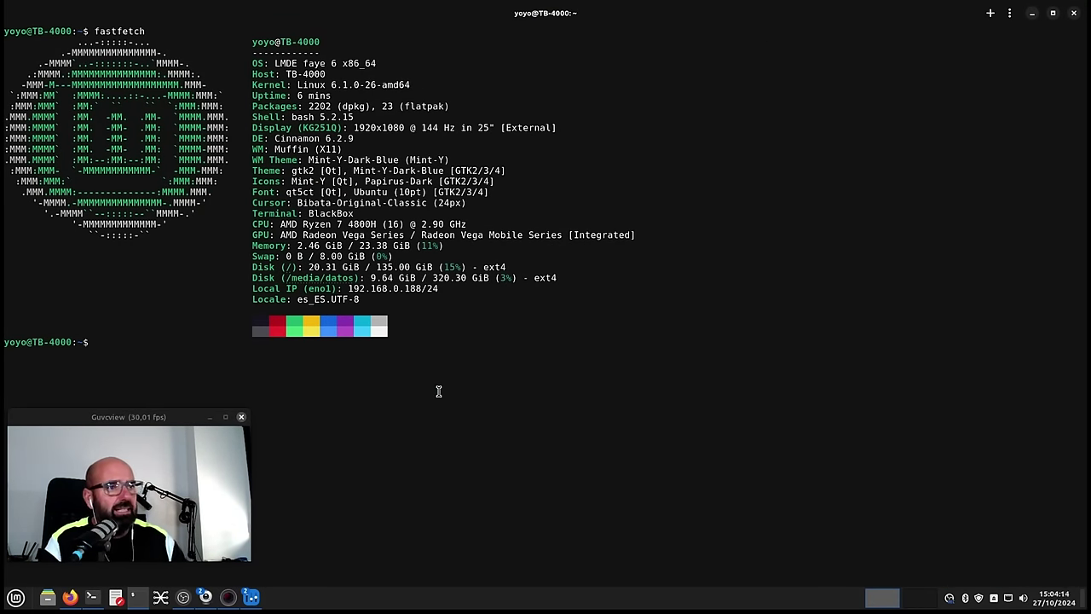
# - Restore the fastfetch terminal to window size and minimize it, and show the empty terminal near the desktop's centre, made wider
pyautogui.click(1053, 13)
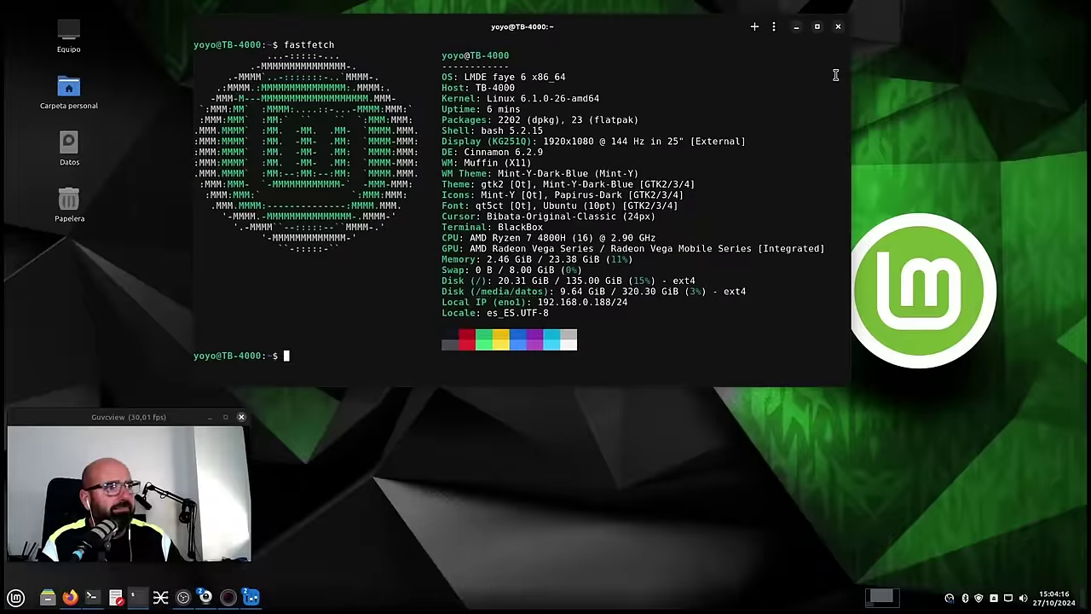
pyautogui.click(796, 27)
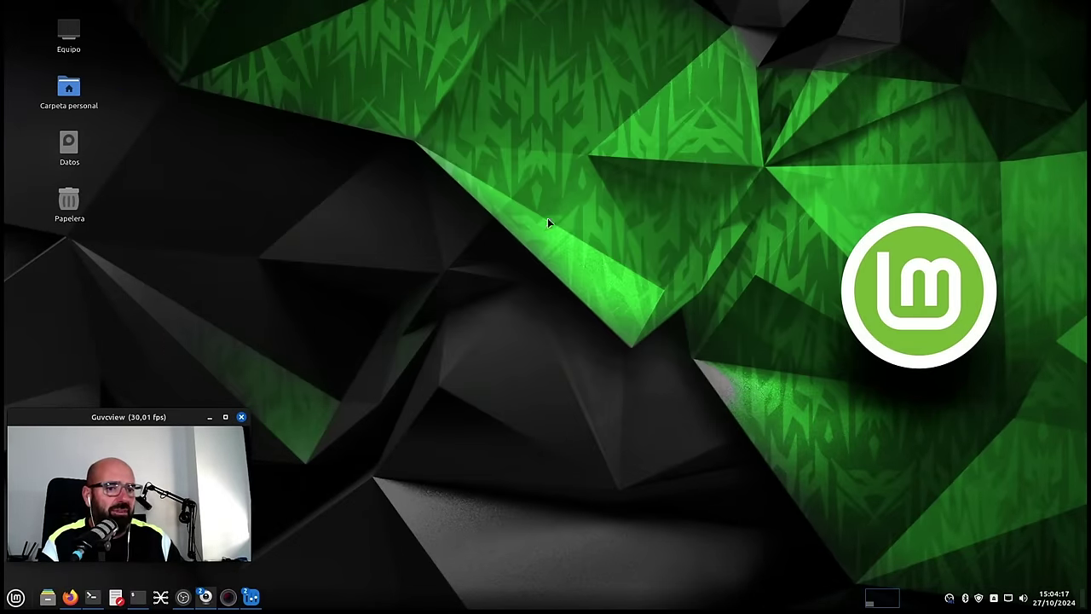
pyautogui.click(92, 596)
pyautogui.moveTo(355, 95); pyautogui.dragTo(570, 95)
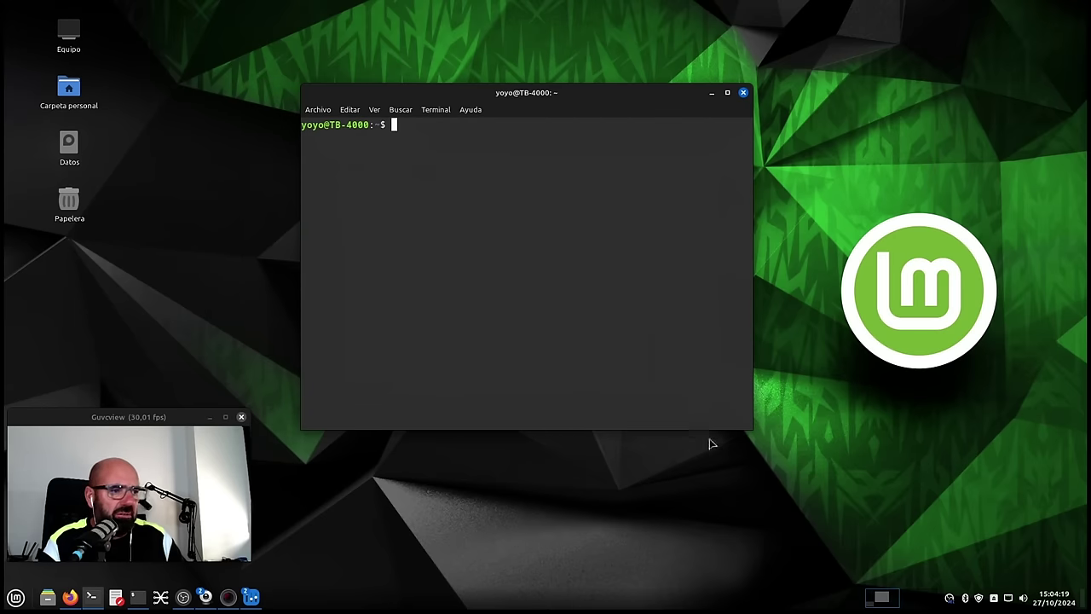
pyautogui.moveTo(751, 428); pyautogui.dragTo(865, 417)
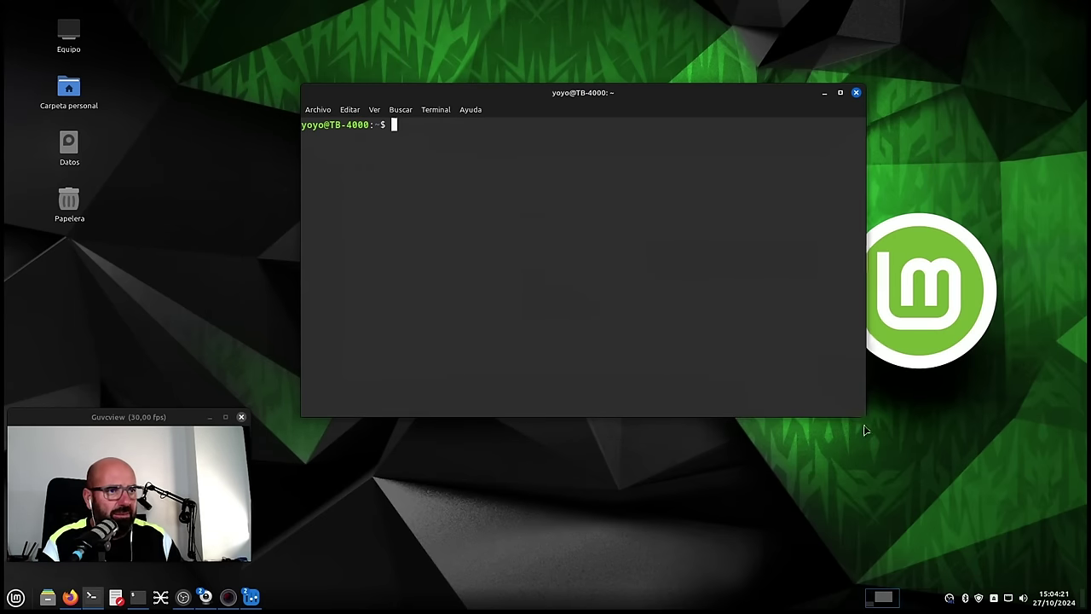
# - Run inxi -Aa in the terminal to list the detailed audio information
pyautogui.write('inxi -')
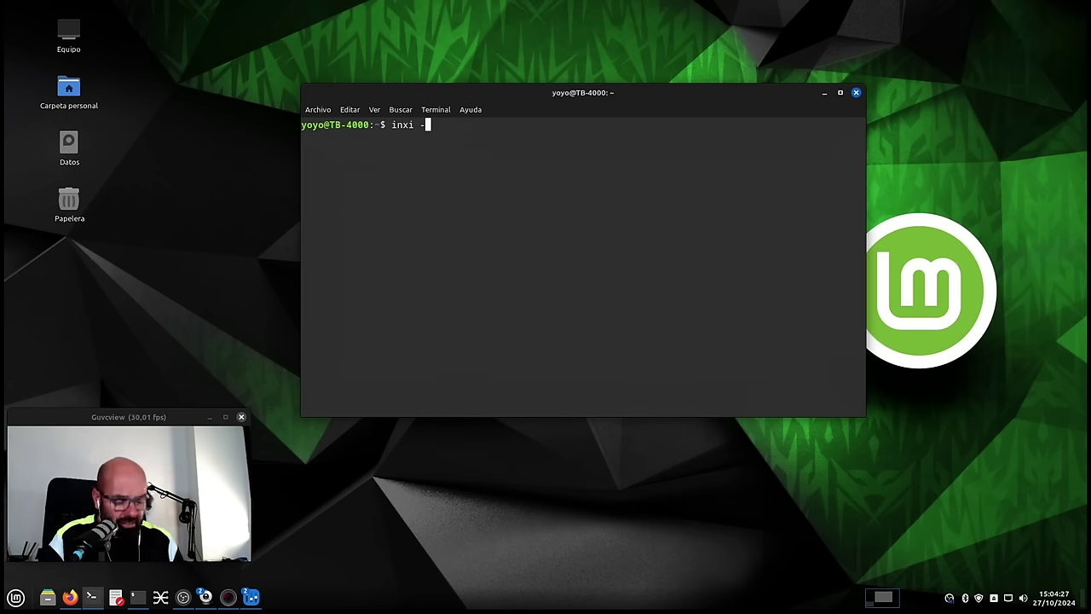
pyautogui.write('Aa')
pyautogui.press('Return')
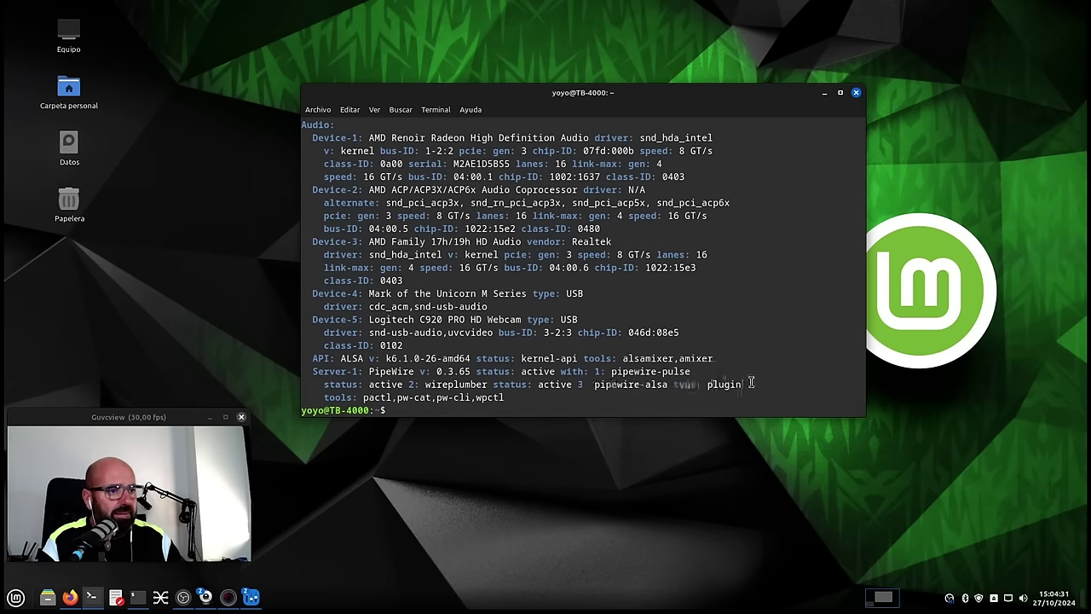
# - Highlight the PipeWire Server-1 line in the inxi output, review the audio devices above it, and minimize the terminal
pyautogui.moveTo(704, 370); pyautogui.dragTo(309, 371)
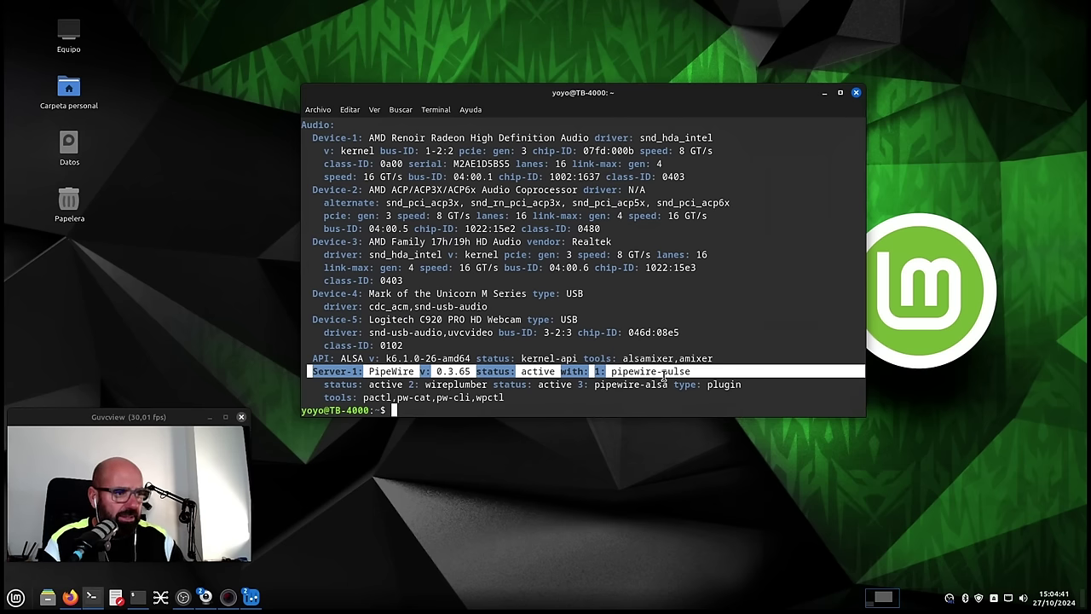
pyautogui.click(702, 368)
pyautogui.moveTo(702, 368); pyautogui.dragTo(291, 373)
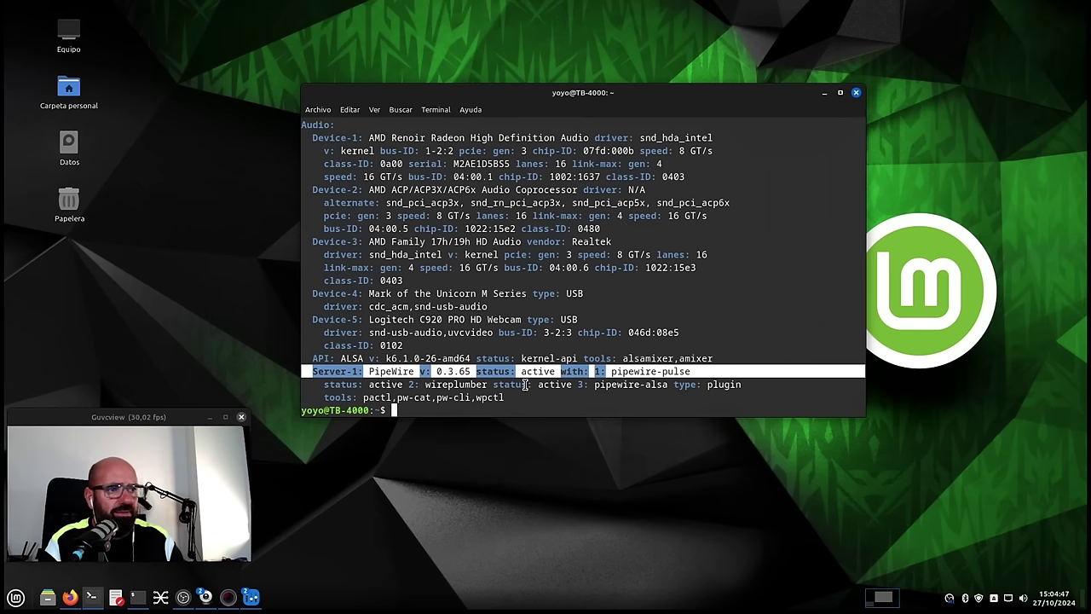
pyautogui.click(551, 385)
pyautogui.scroll(1, 579, 349)
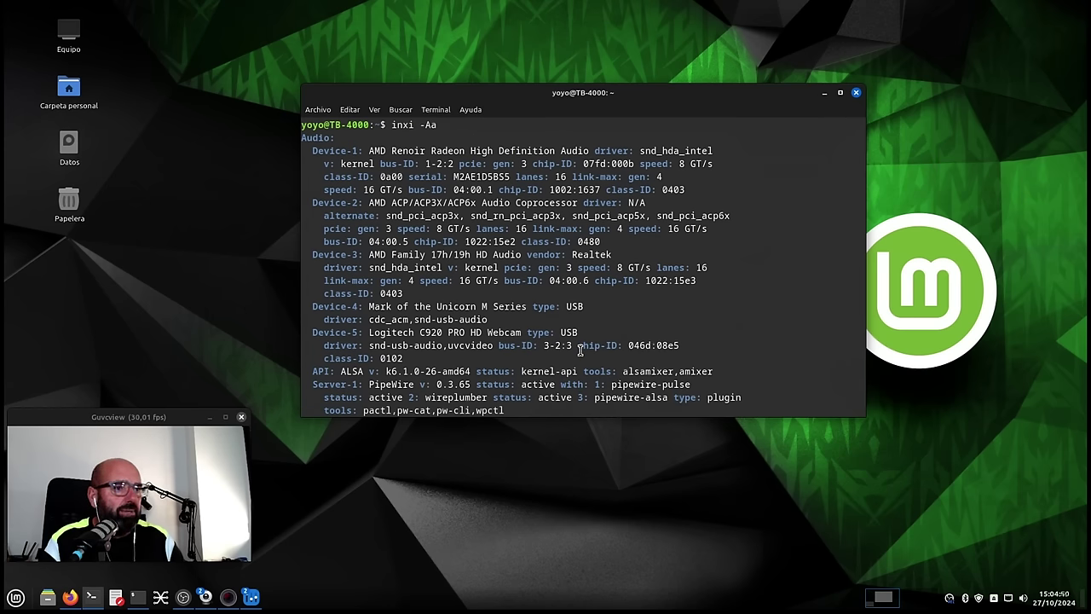
pyautogui.click(824, 92)
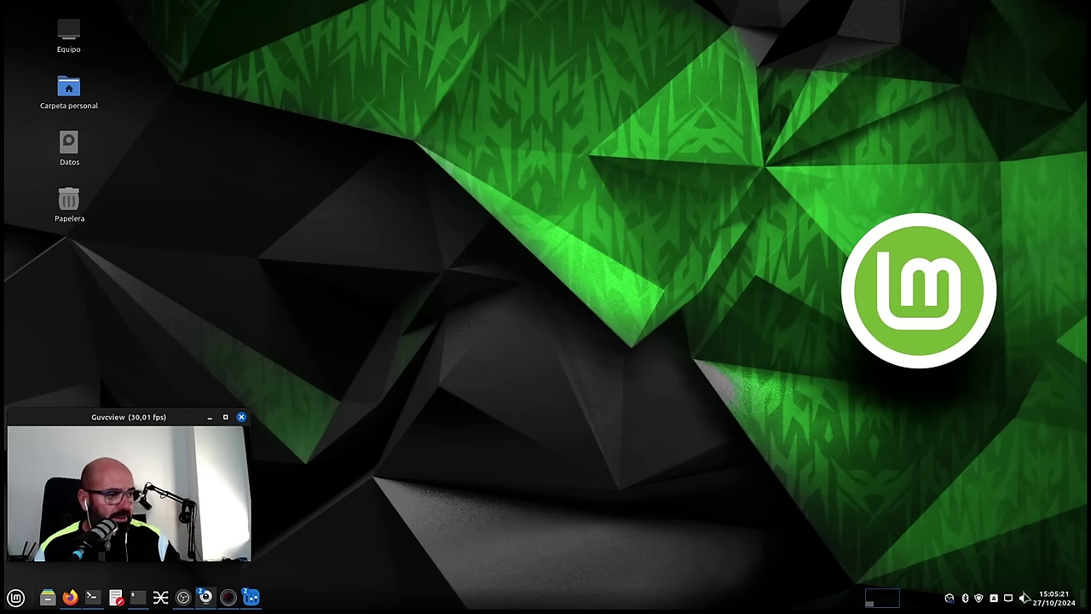
# - Open the Configuración del sonido window and place it slightly higher, near the desktop's centre
pyautogui.click(1024, 599)
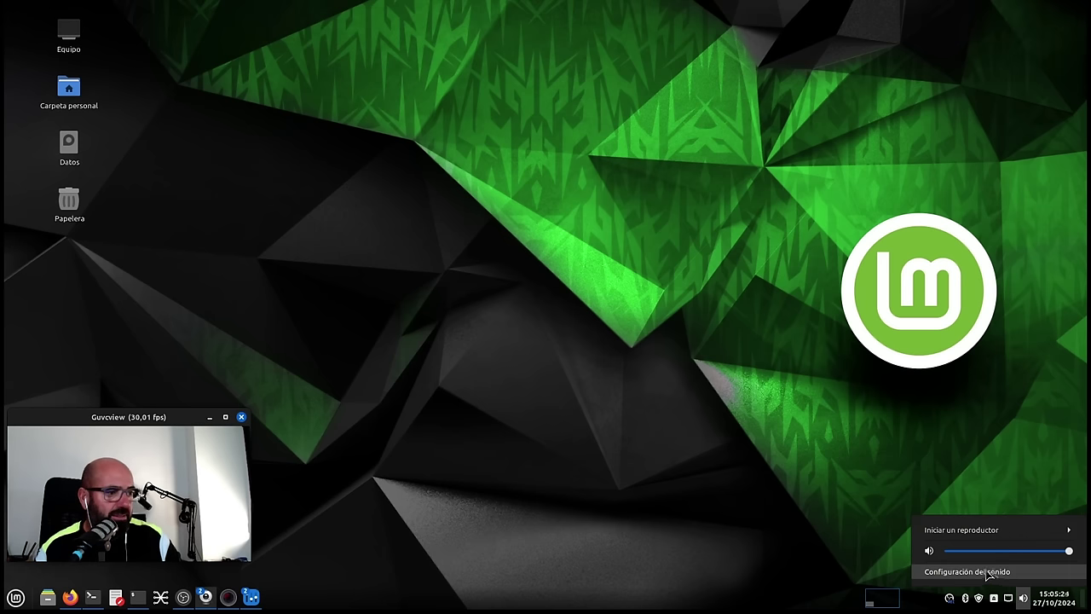
pyautogui.click(692, 526)
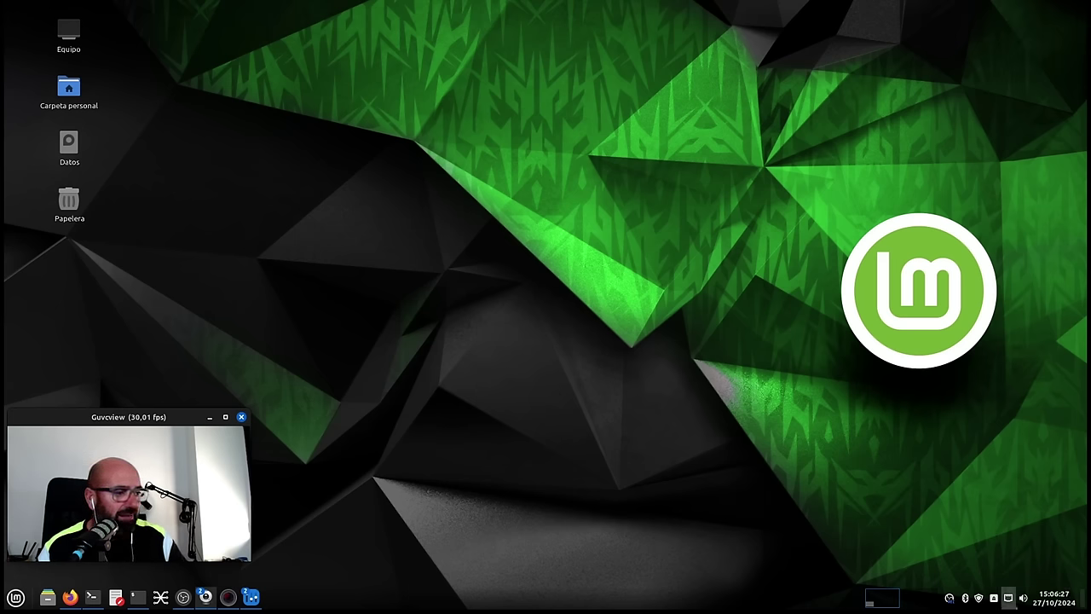
pyautogui.click(1022, 597)
pyautogui.click(983, 573)
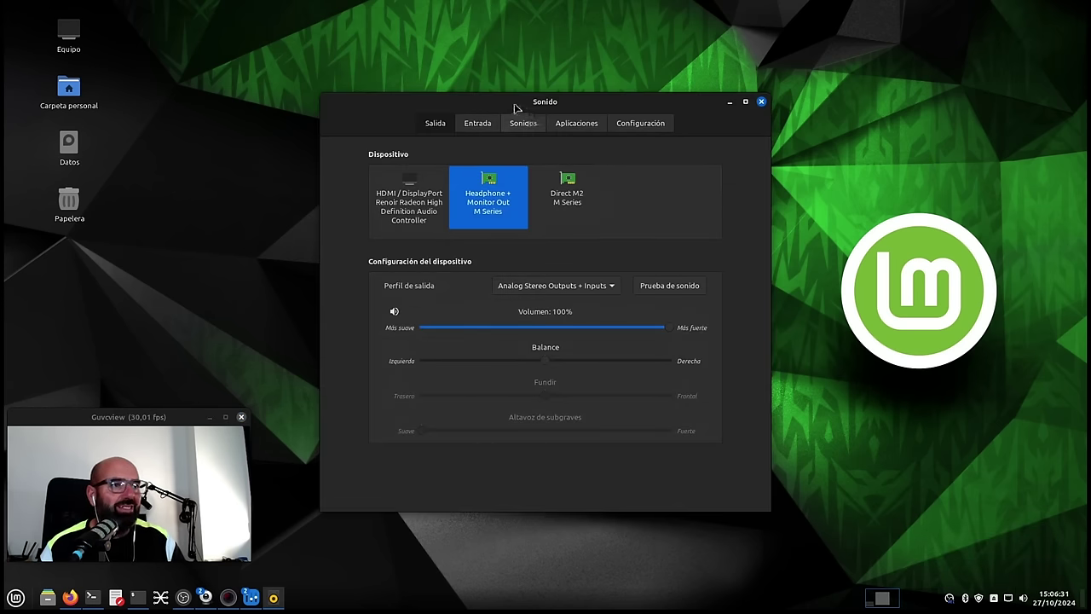
pyautogui.moveTo(397, 107); pyautogui.dragTo(437, 109)
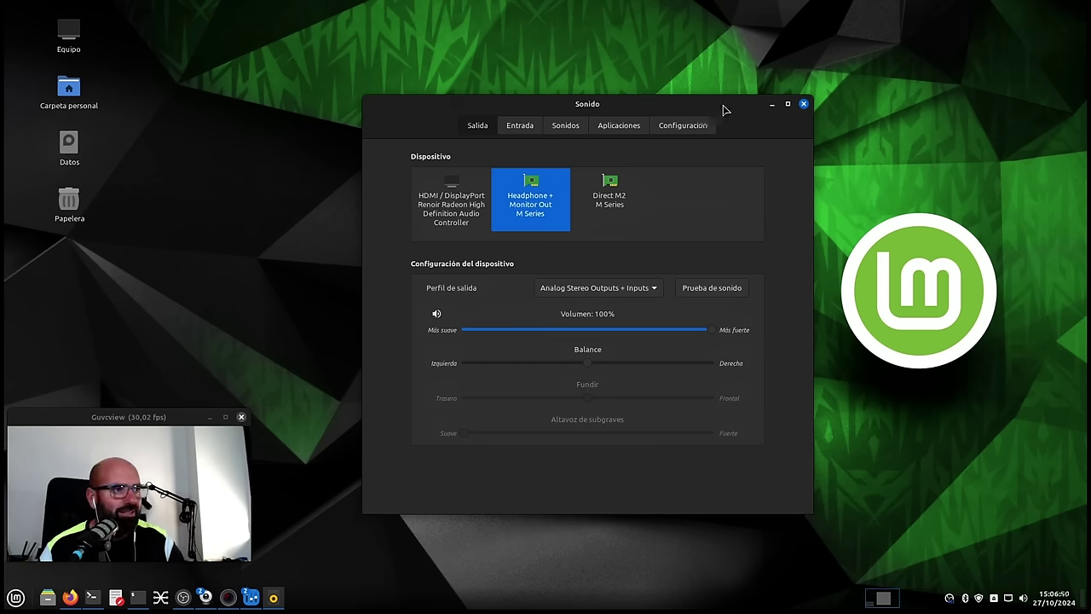
pyautogui.moveTo(723, 108); pyautogui.dragTo(732, 83)
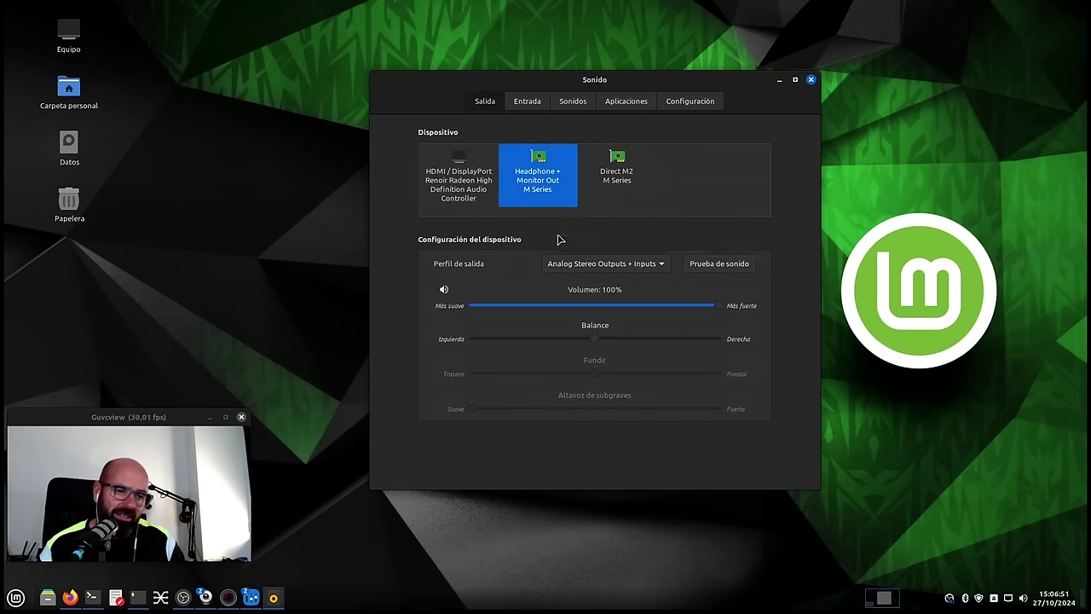
# - Review the Salida and Entrada device pages of the sound settings and minimize the Sonido window
pyautogui.click(477, 103)
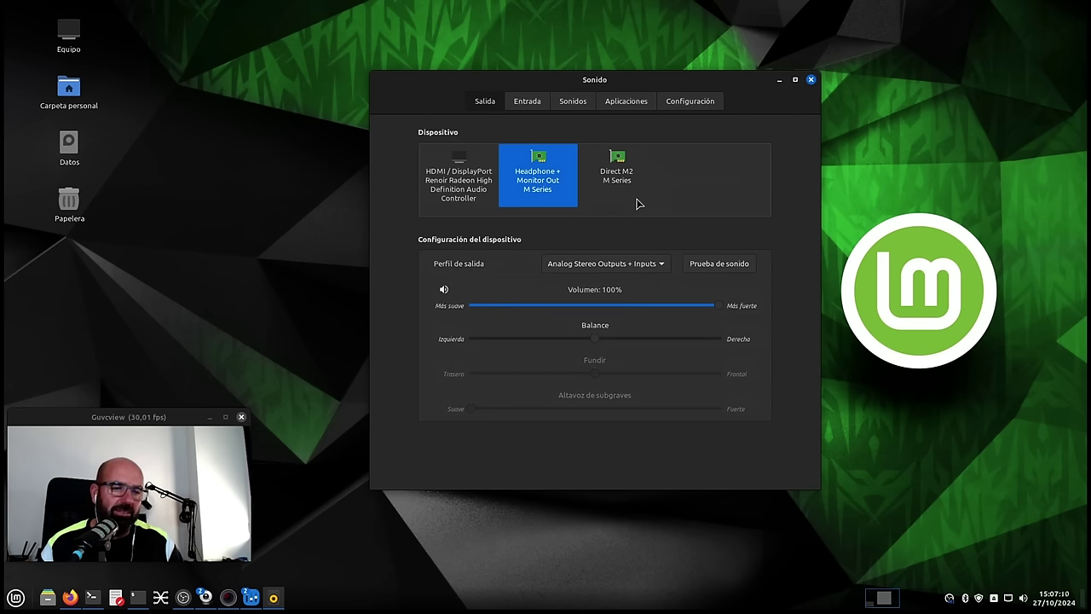
pyautogui.click(530, 104)
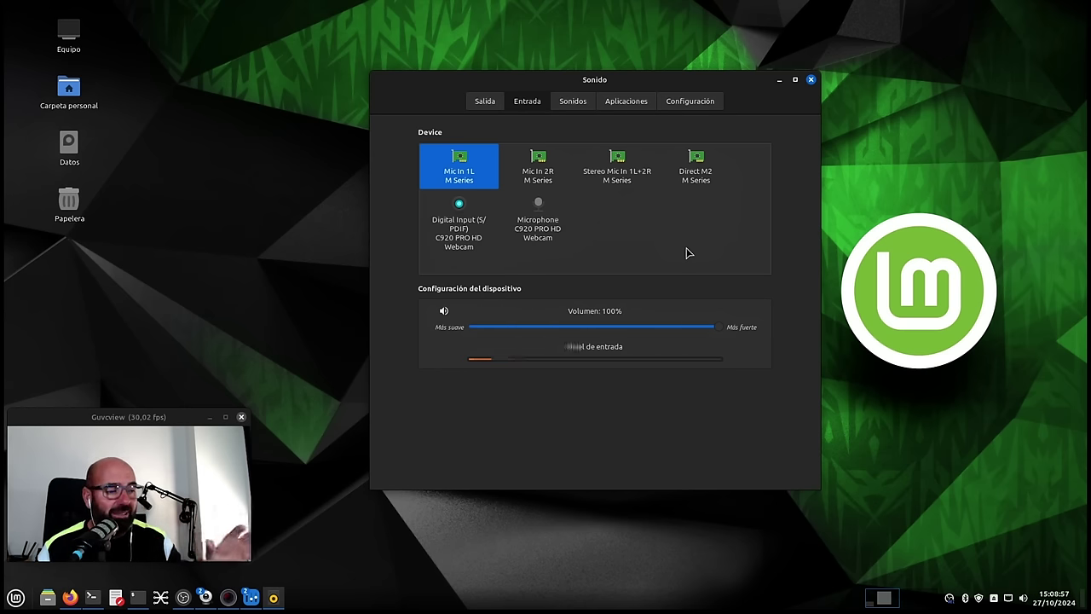
pyautogui.click(779, 81)
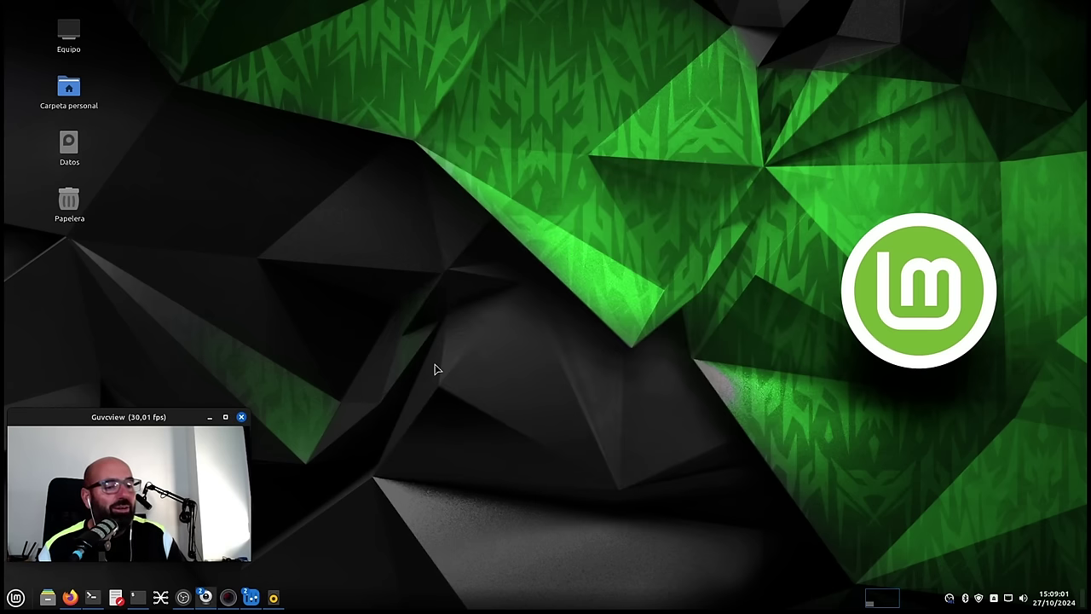
# - Open the PipeWire graph, move the M Series Mic In 1L node out from behind the Guvcview window, and place Guvcview below it
pyautogui.click(159, 598)
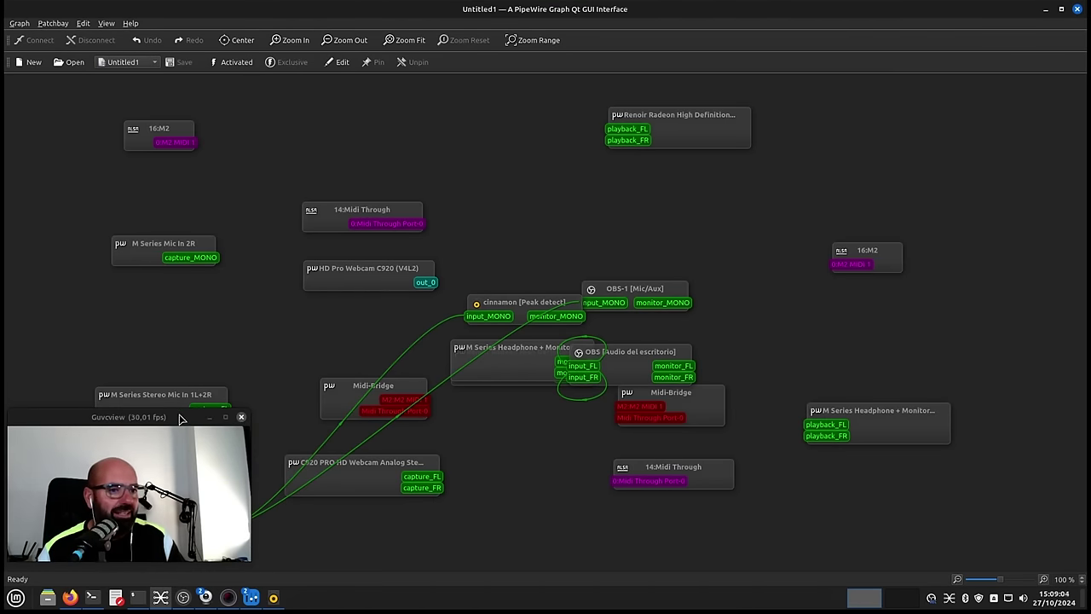
pyautogui.moveTo(181, 417); pyautogui.dragTo(192, 167)
pyautogui.moveTo(111, 505); pyautogui.dragTo(156, 354)
pyautogui.moveTo(115, 169); pyautogui.dragTo(136, 411)
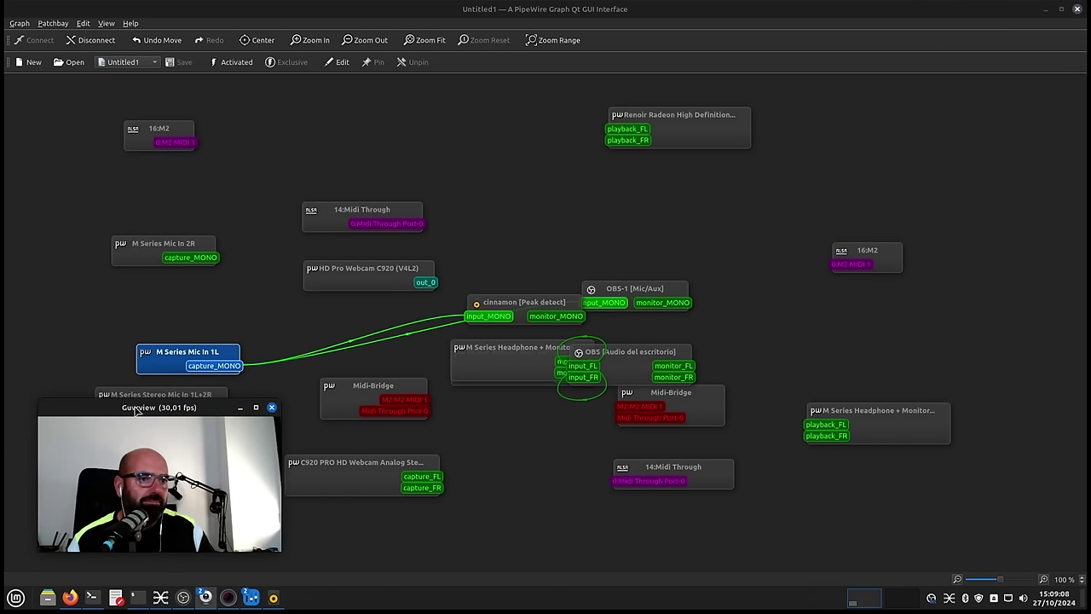
# - Spread out the M Series Mic In 1L, M Series Mic In 2R and OBS-1 [Mic/Aux] nodes to expose the microphone connections
pyautogui.moveTo(156, 367); pyautogui.dragTo(103, 197)
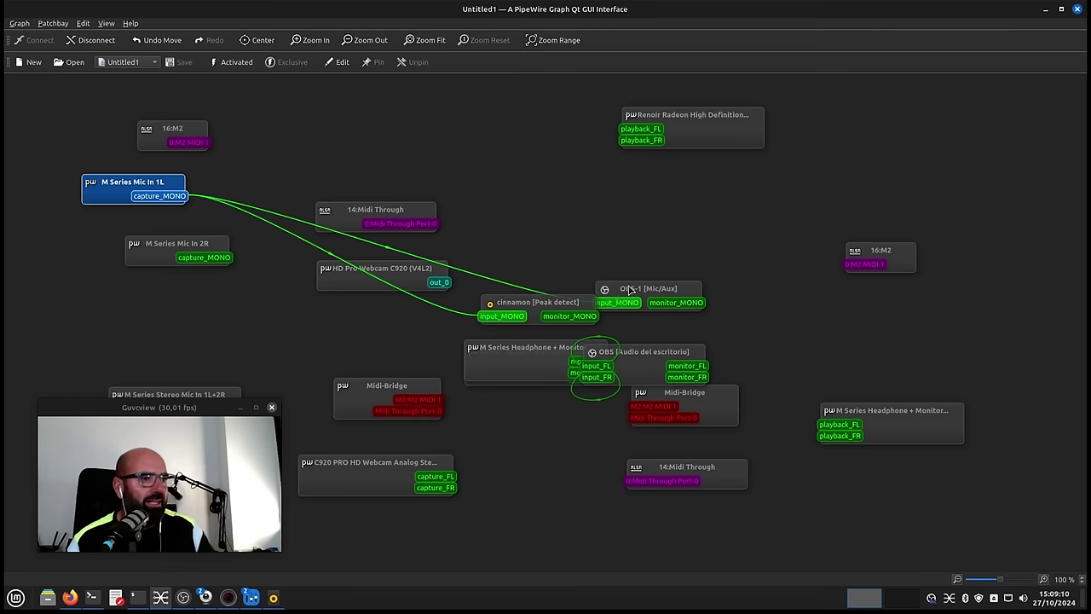
pyautogui.moveTo(629, 290); pyautogui.dragTo(625, 225)
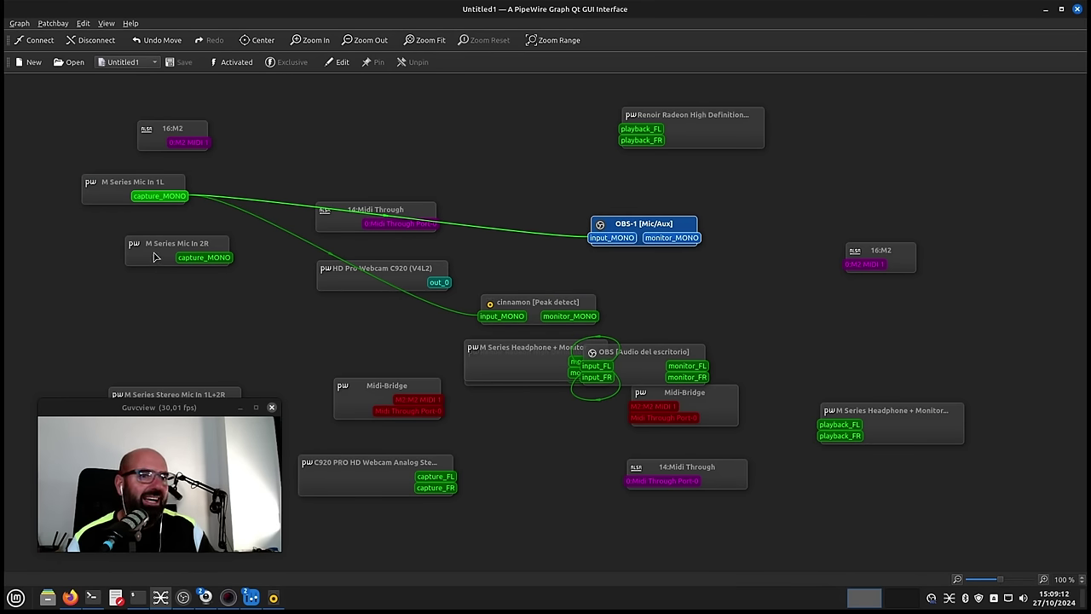
pyautogui.moveTo(154, 256); pyautogui.dragTo(119, 287)
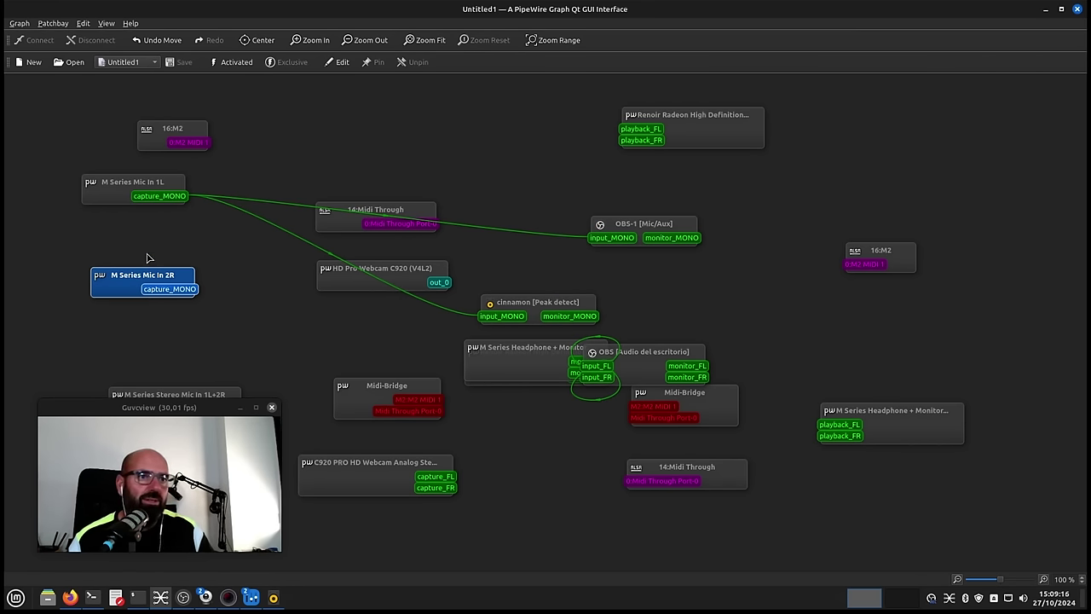
pyautogui.moveTo(123, 205)
pyautogui.mouseDown()
pyautogui.moveTo(116, 239)
pyautogui.moveTo(108, 214)
pyautogui.mouseUp()
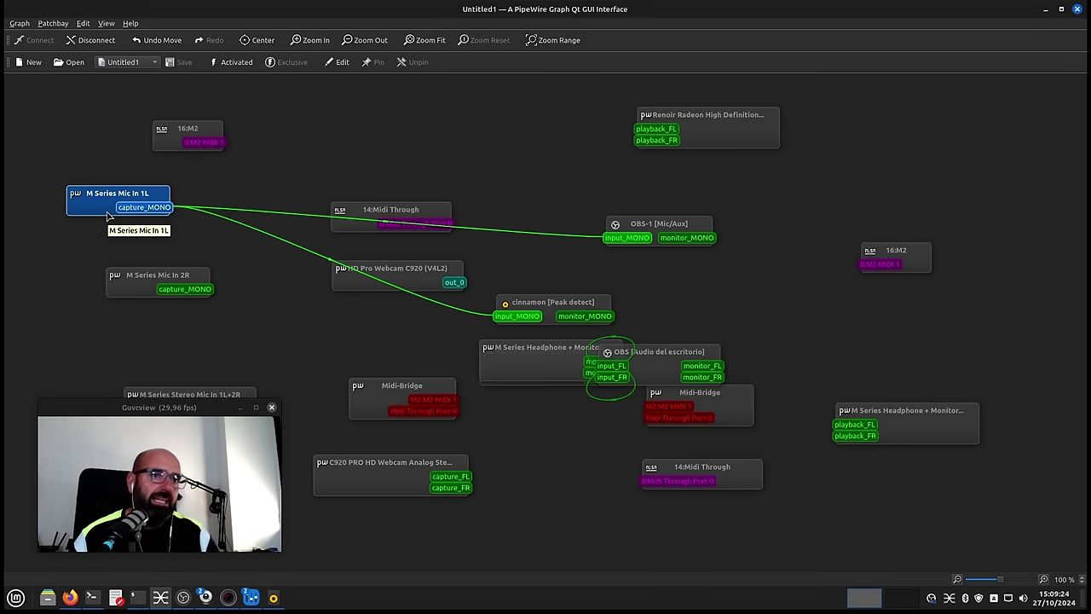
pyautogui.moveTo(95, 197); pyautogui.dragTo(99, 167)
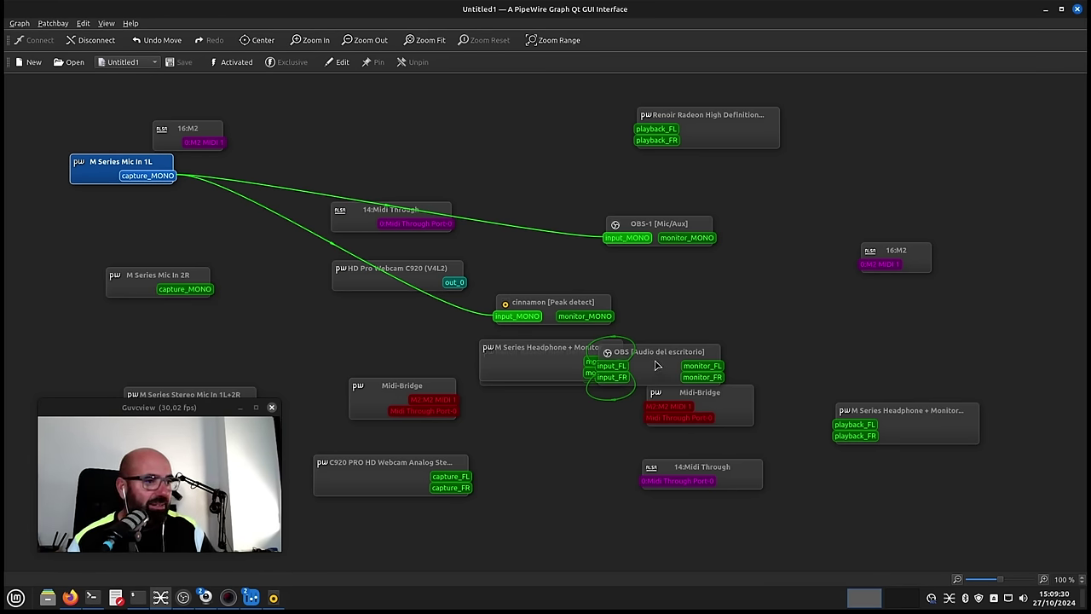
# - Separate the OBS [Audio del escritorio] node from the M Series Headphone monitor node, placing the latter below M Series Mic In 2R
pyautogui.moveTo(656, 364); pyautogui.dragTo(783, 320)
pyautogui.moveTo(525, 363); pyautogui.dragTo(173, 340)
pyautogui.moveTo(782, 331); pyautogui.dragTo(726, 330)
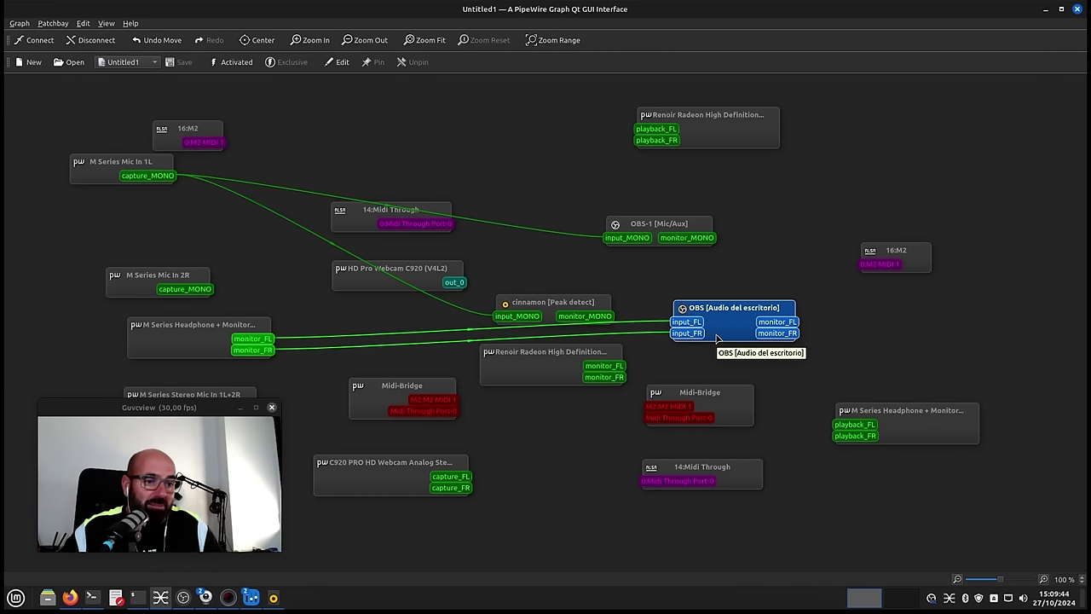
# - Close the PipeWire graph window, bring back the minimized Sonido window and close it too
pyautogui.click(1076, 8)
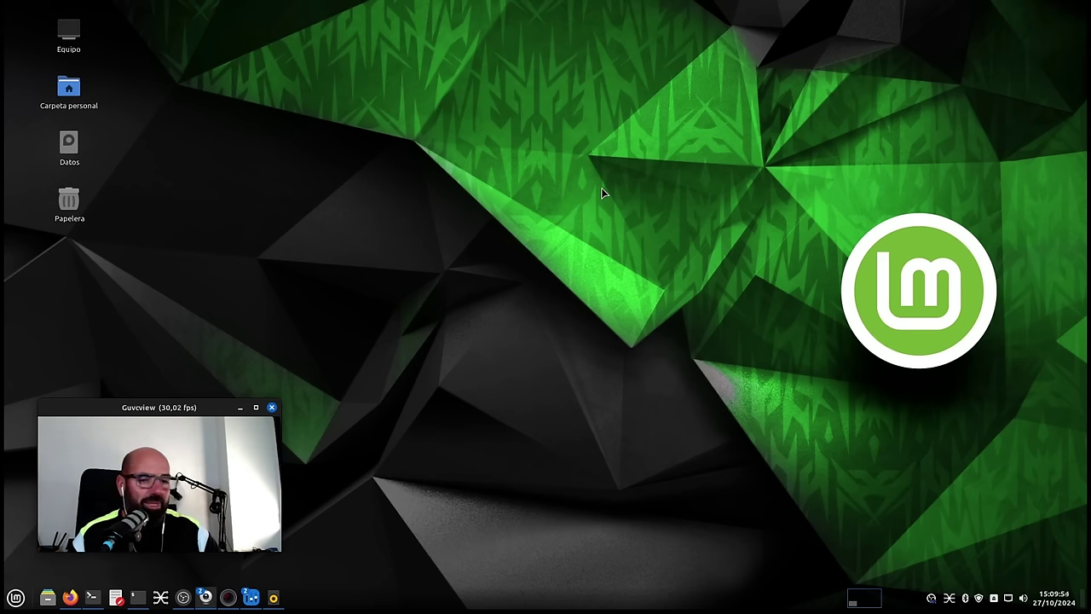
pyautogui.click(272, 597)
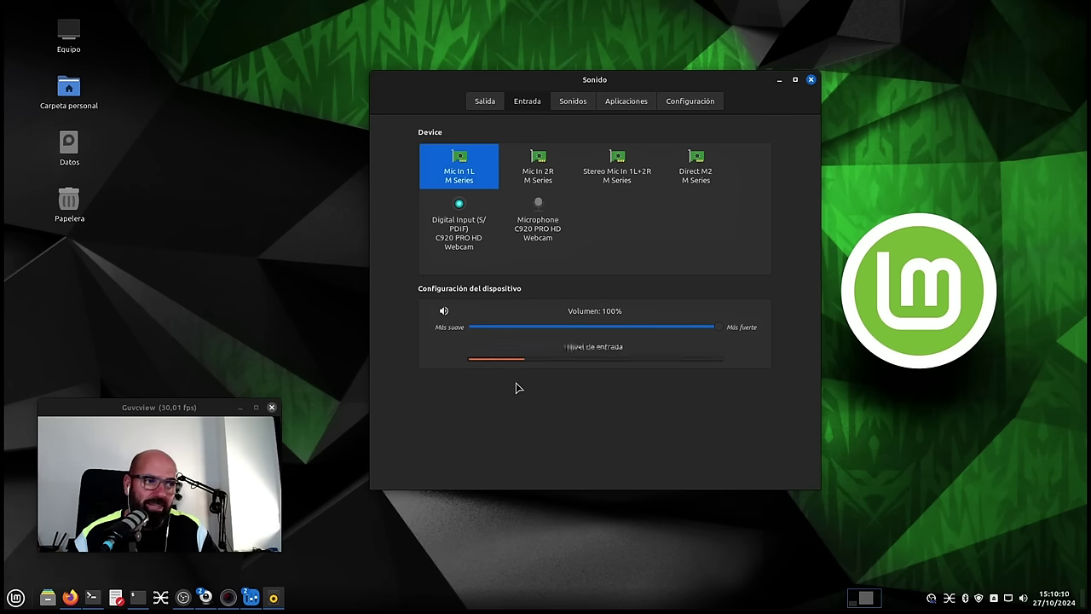
pyautogui.click(810, 80)
# - View the desktop's context menu options, dismiss the menu, and move the Guvcview window up to below the Papelera icon
pyautogui.rightClick(653, 109)
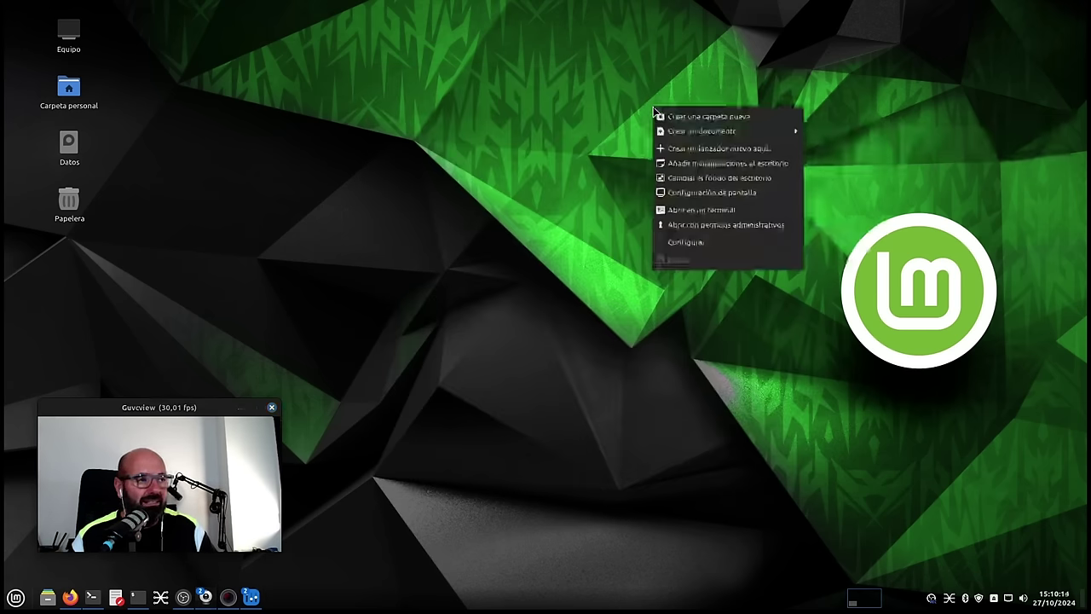
pyautogui.click(382, 69)
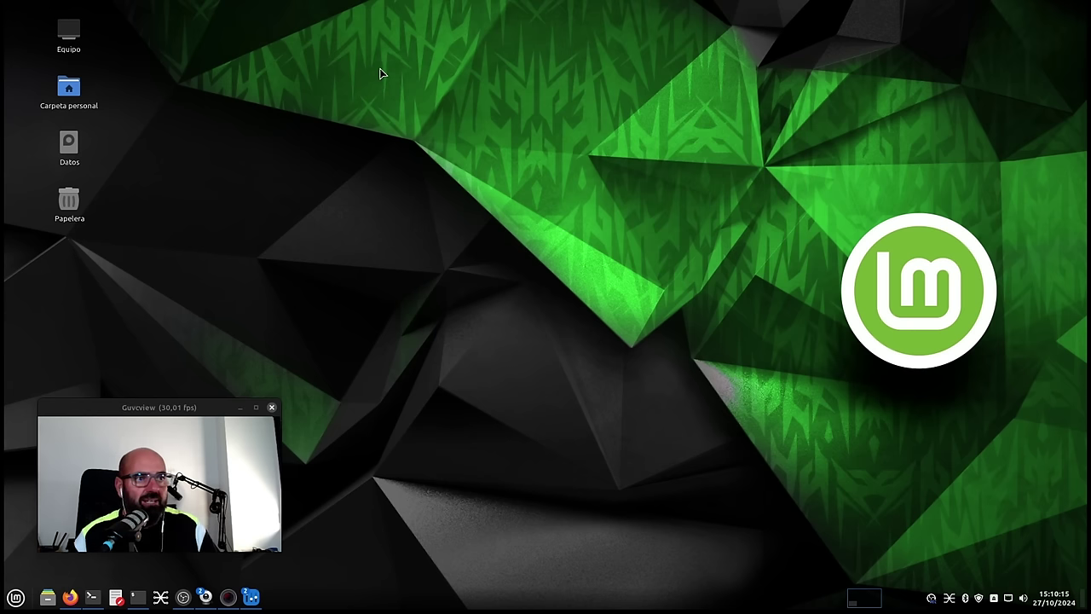
pyautogui.rightClick(380, 71)
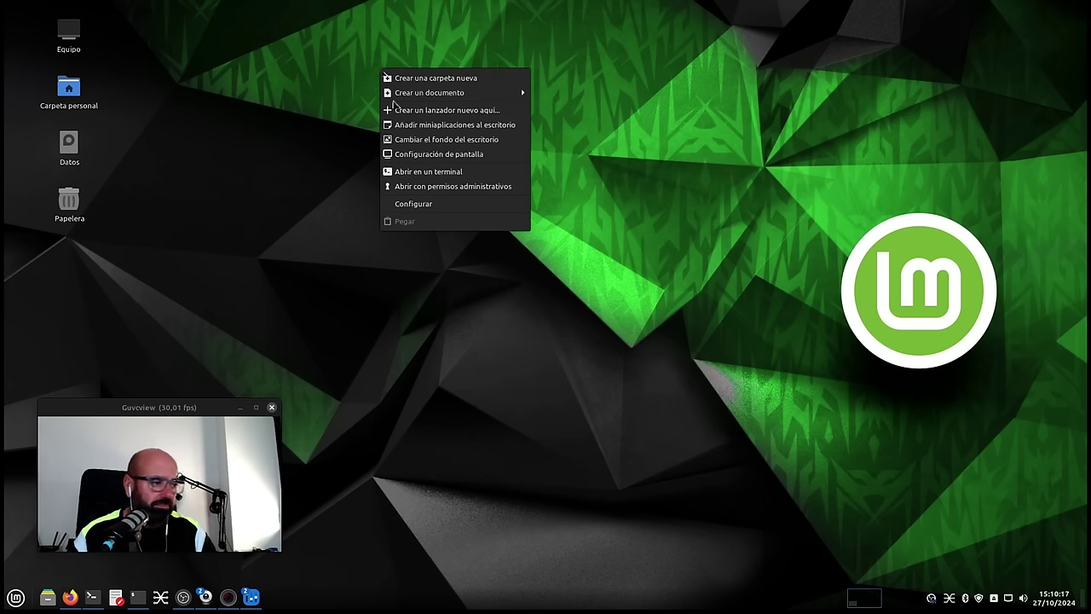
pyautogui.click(469, 500)
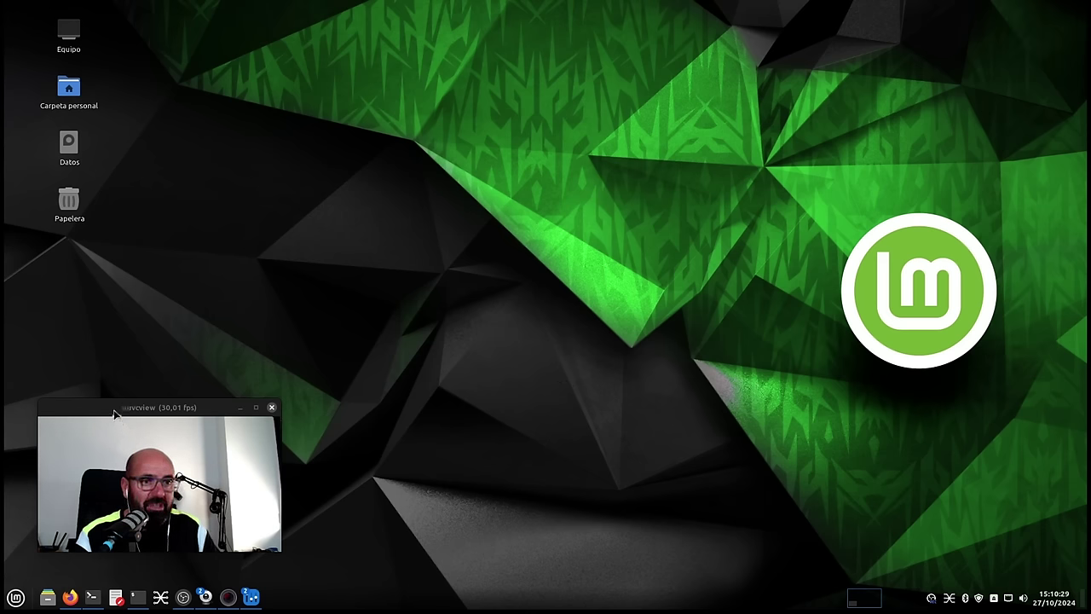
pyautogui.moveTo(111, 408); pyautogui.dragTo(93, 313)
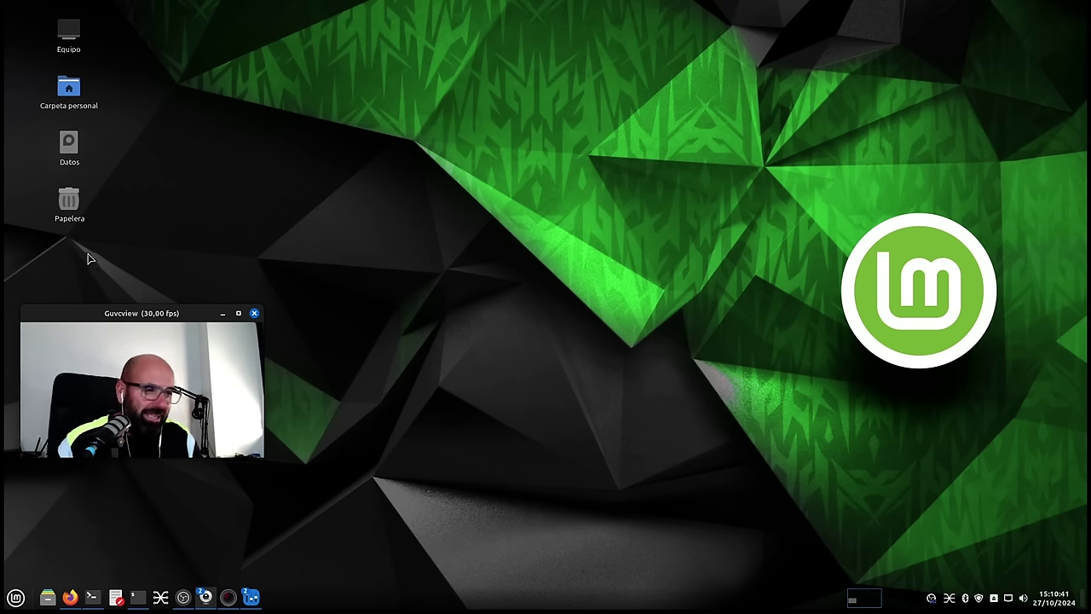
# - Bring back the minimized terminal with the inxi -Aa output and review the listed audio devices and PipeWire server information
pyautogui.click(92, 596)
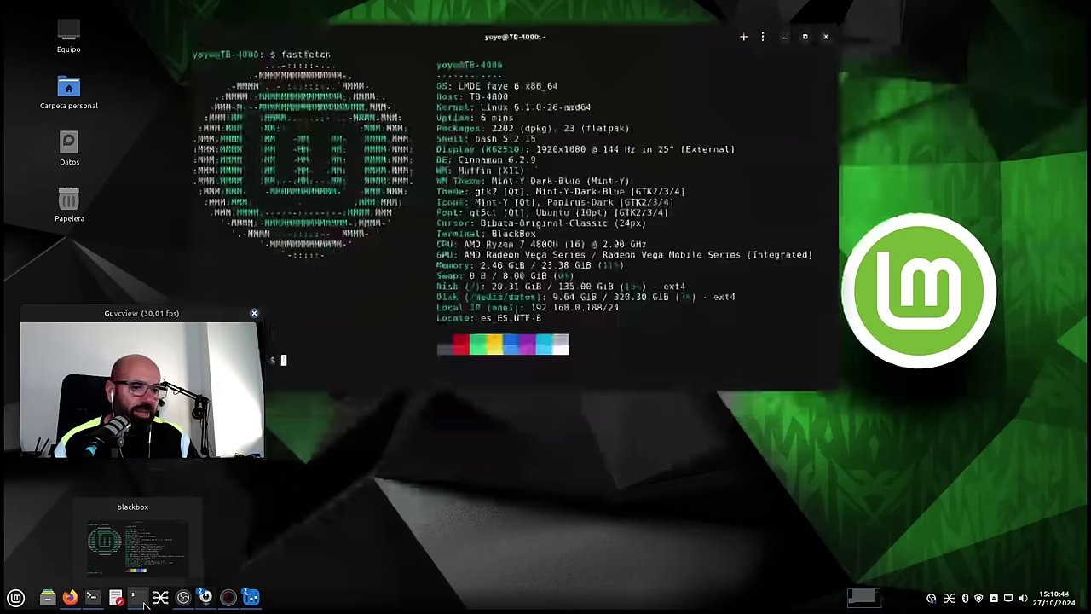
pyautogui.click(92, 596)
pyautogui.click(92, 597)
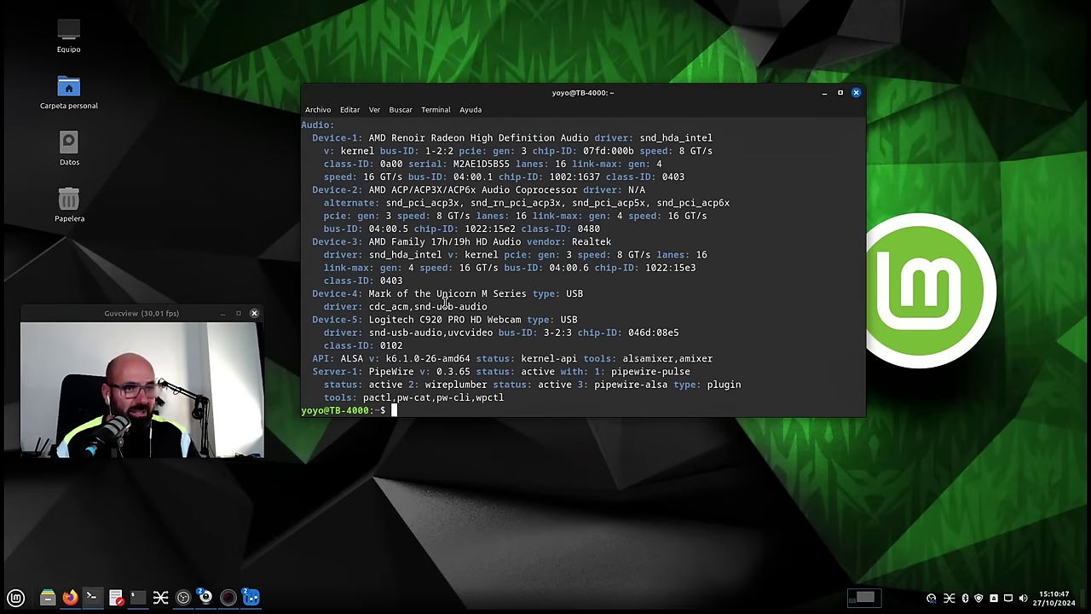
pyautogui.scroll(1, 524, 332)
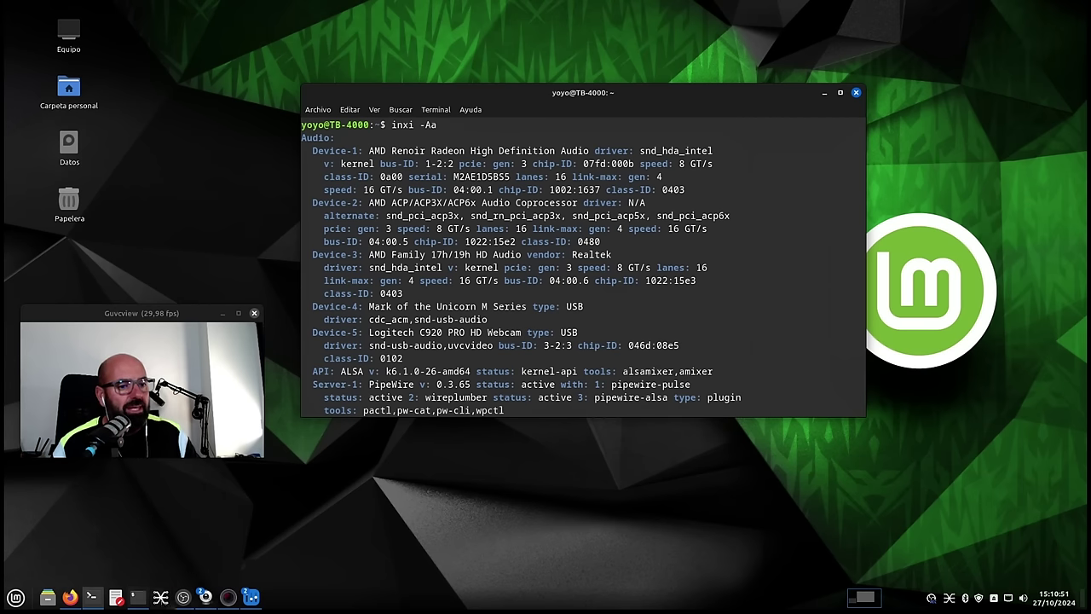
# - Bring back the fastfetch terminal, highlight its Kernel line to inspect the kernel version, and minimize that terminal again
pyautogui.click(138, 597)
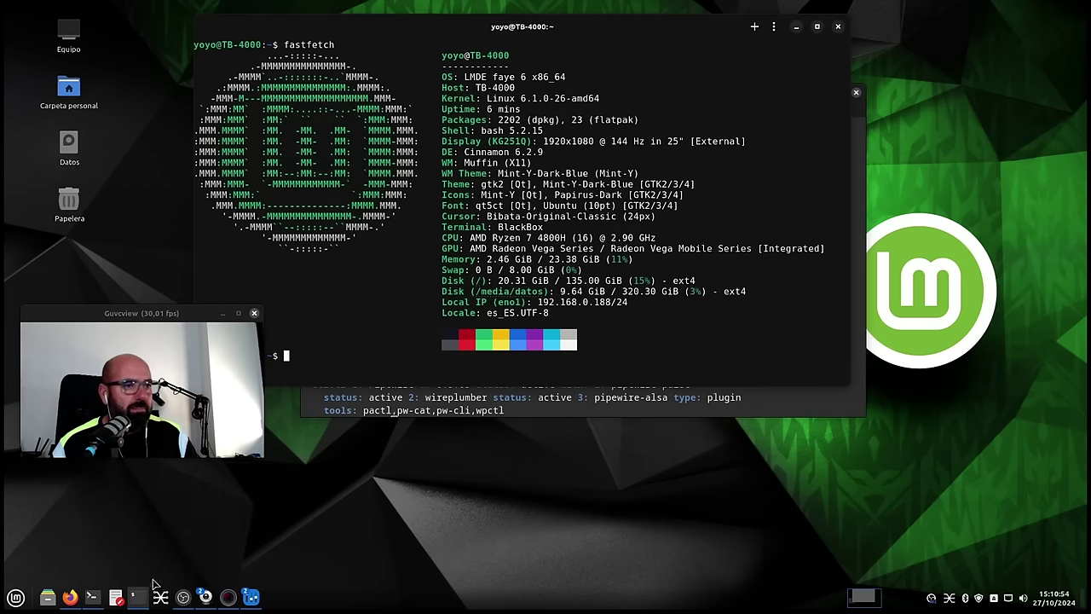
pyautogui.moveTo(607, 98); pyautogui.dragTo(437, 98)
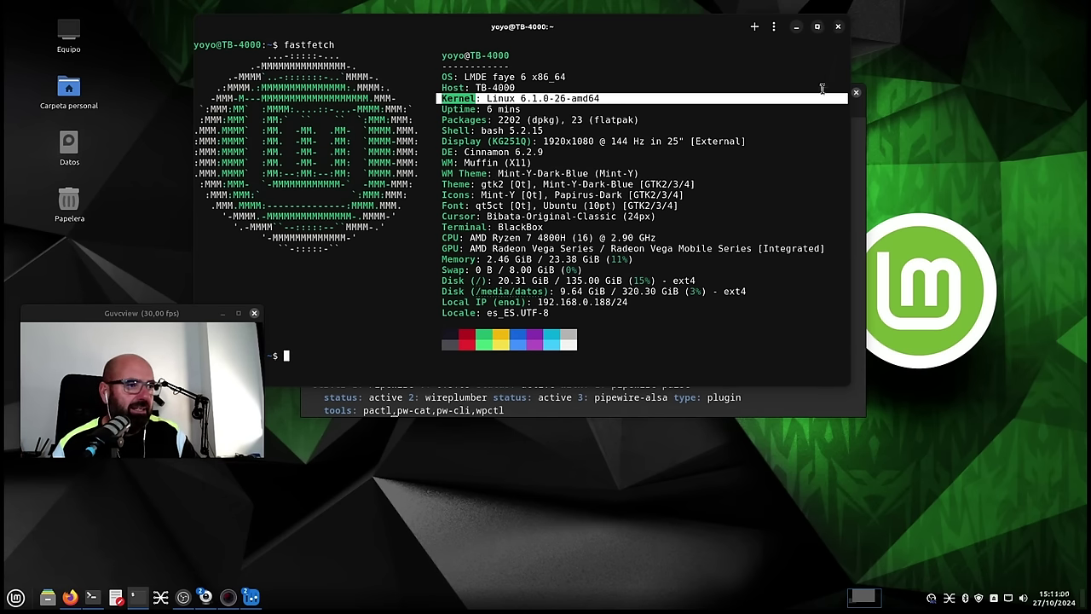
pyautogui.click(796, 26)
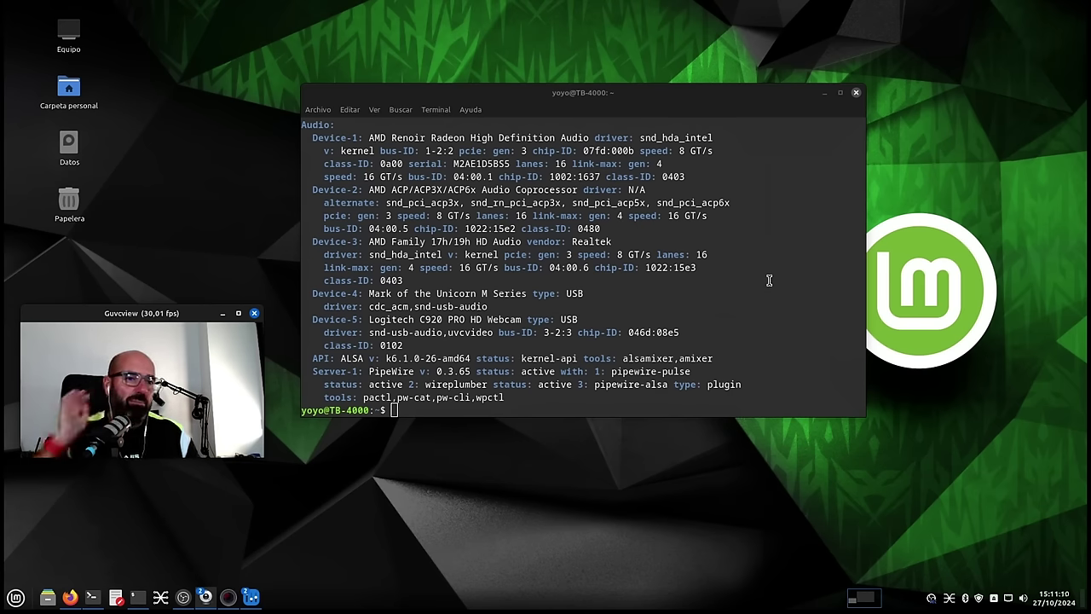
# - Run pipewire --version in the terminal with the inxi output and shift that terminal window rightward over the Linux Mint logo
pyautogui.click(528, 397)
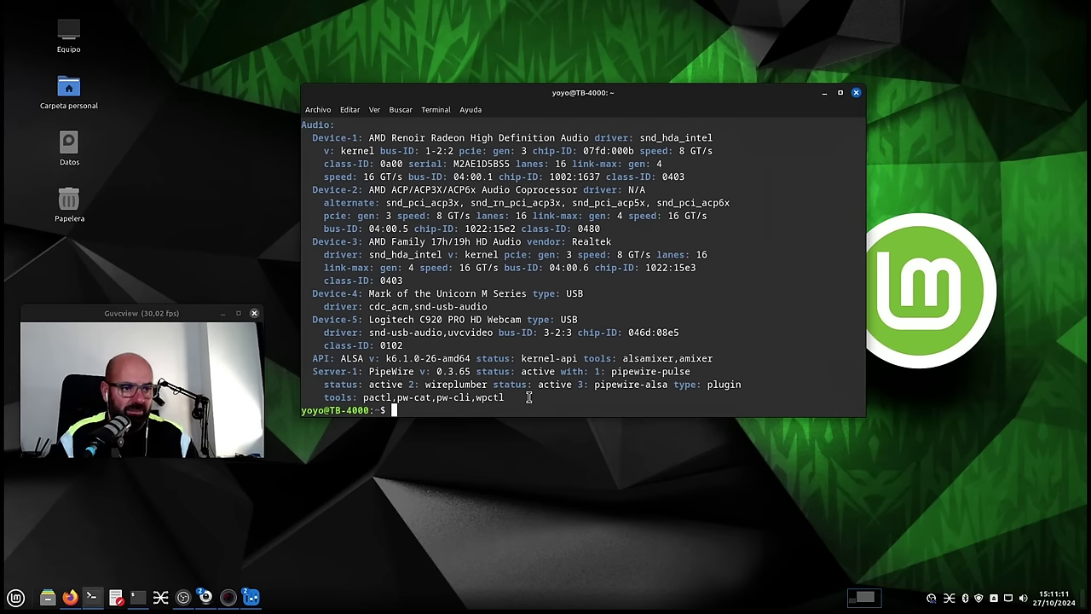
pyautogui.write('pip')
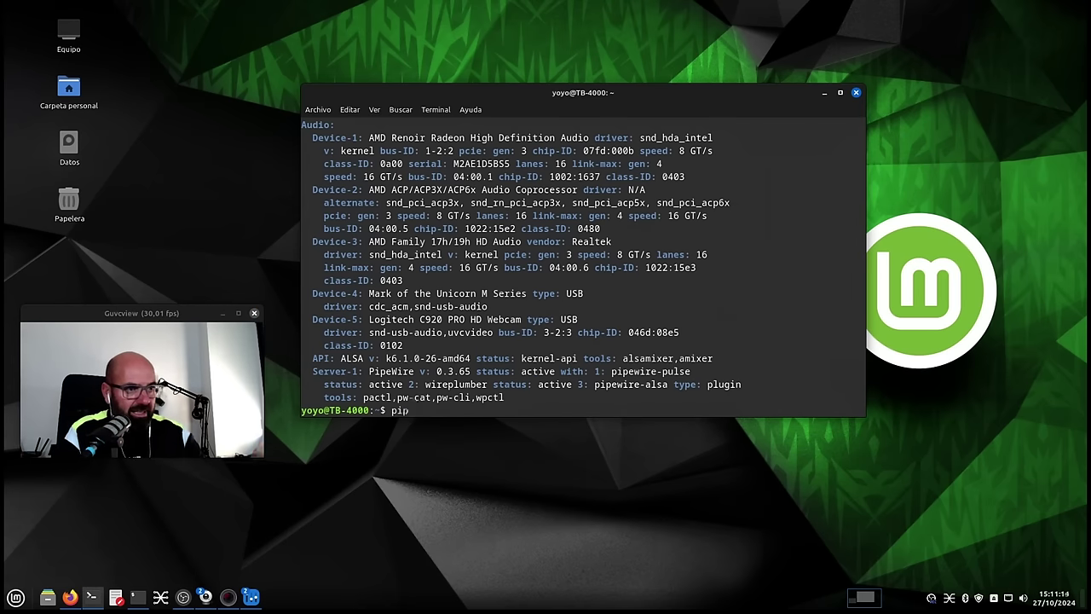
pyautogui.write('e')
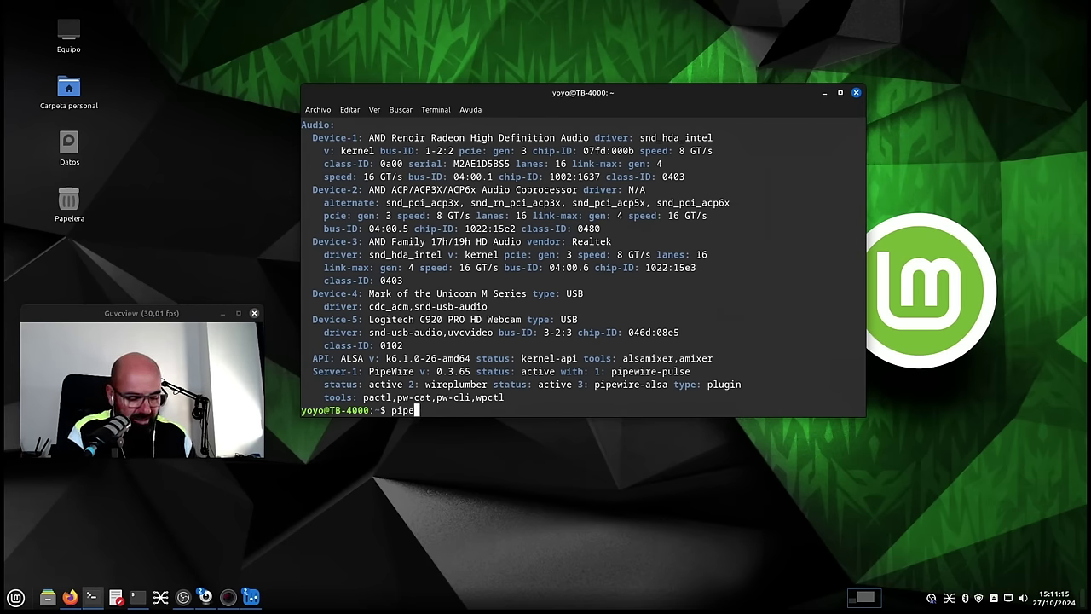
pyautogui.write('wire --')
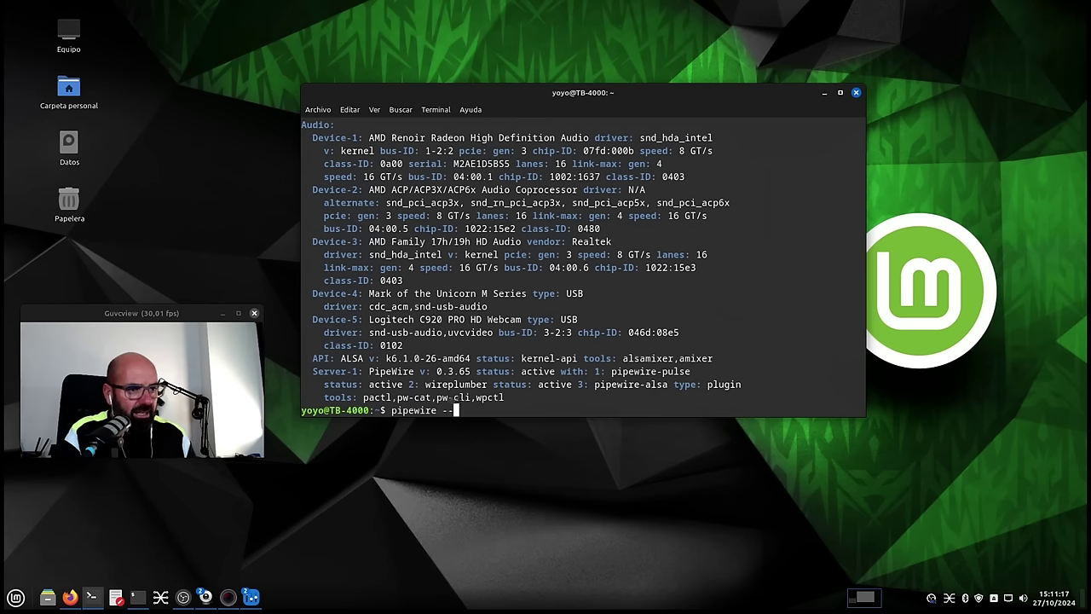
pyautogui.write('version')
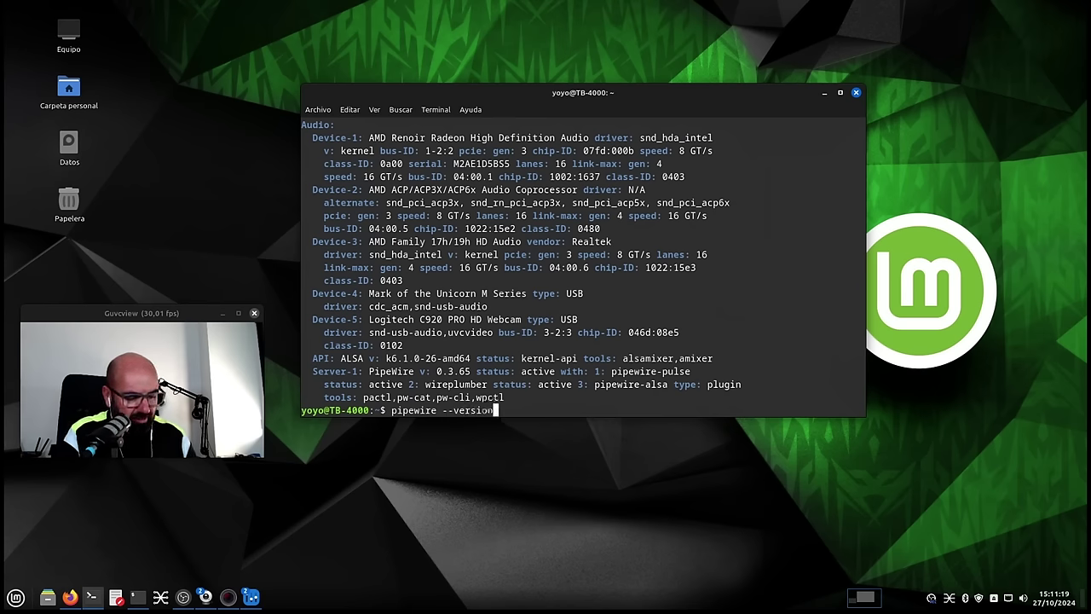
pyautogui.press('Return')
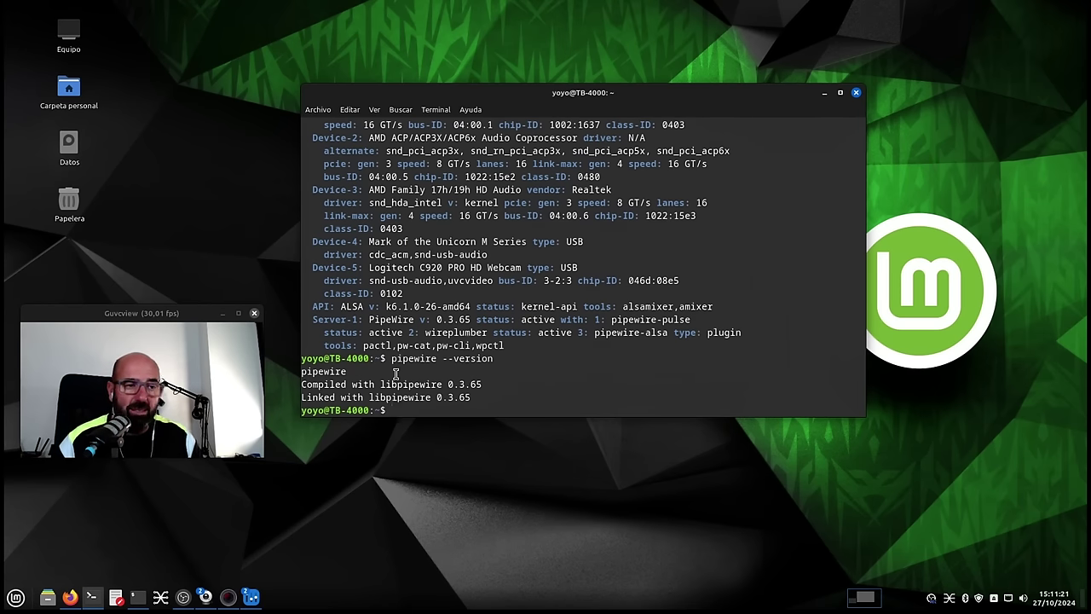
pyautogui.moveTo(570, 95); pyautogui.dragTo(613, 98)
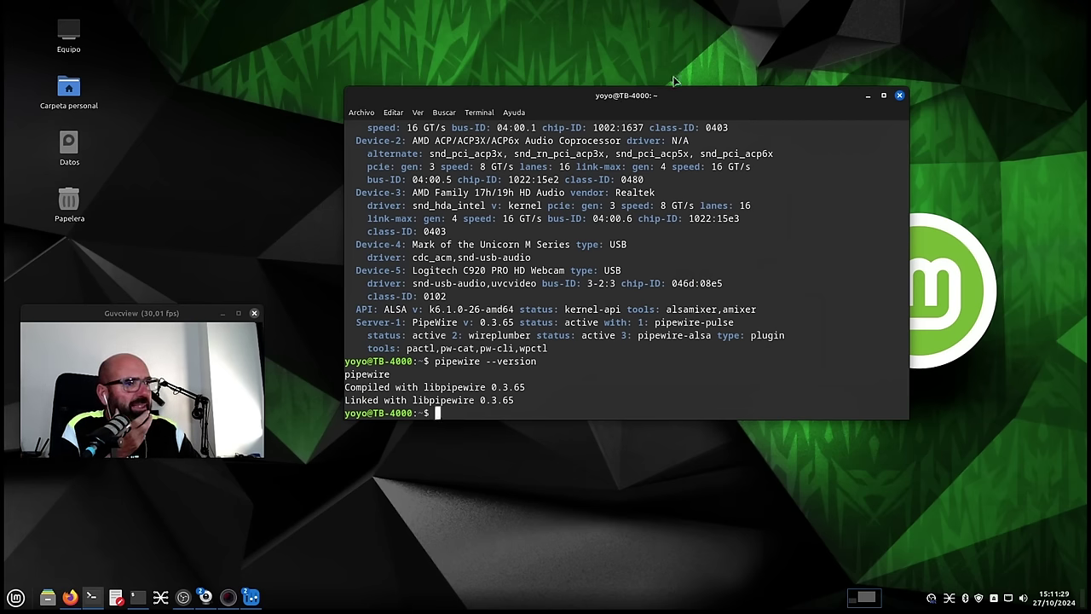
pyautogui.moveTo(679, 97); pyautogui.dragTo(748, 91)
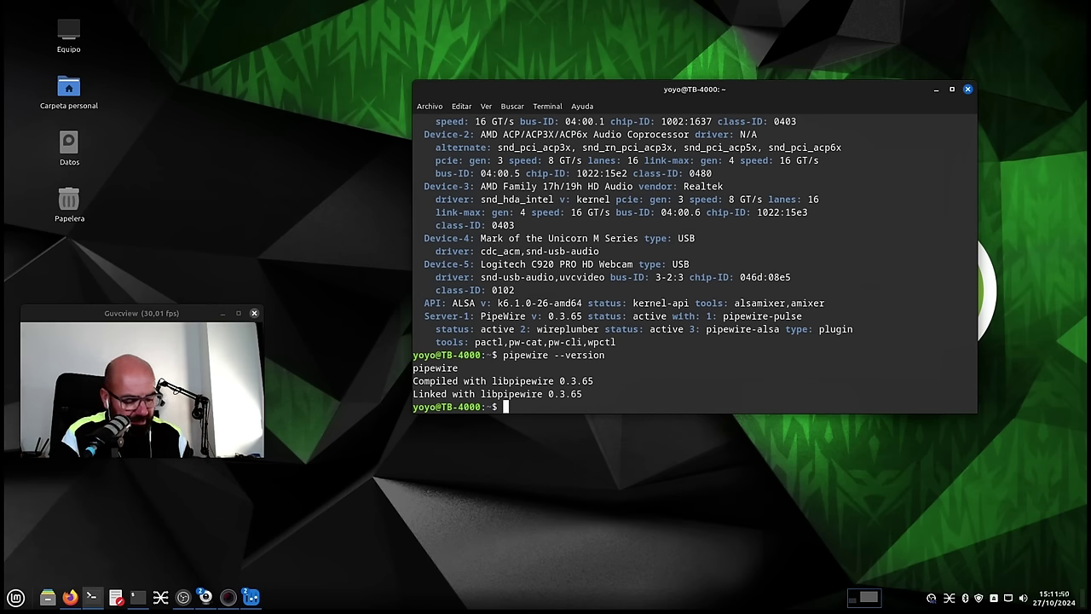
# - Try to query the installed Mesa version in the terminal with mesa --version
pyautogui.write('mesa ')
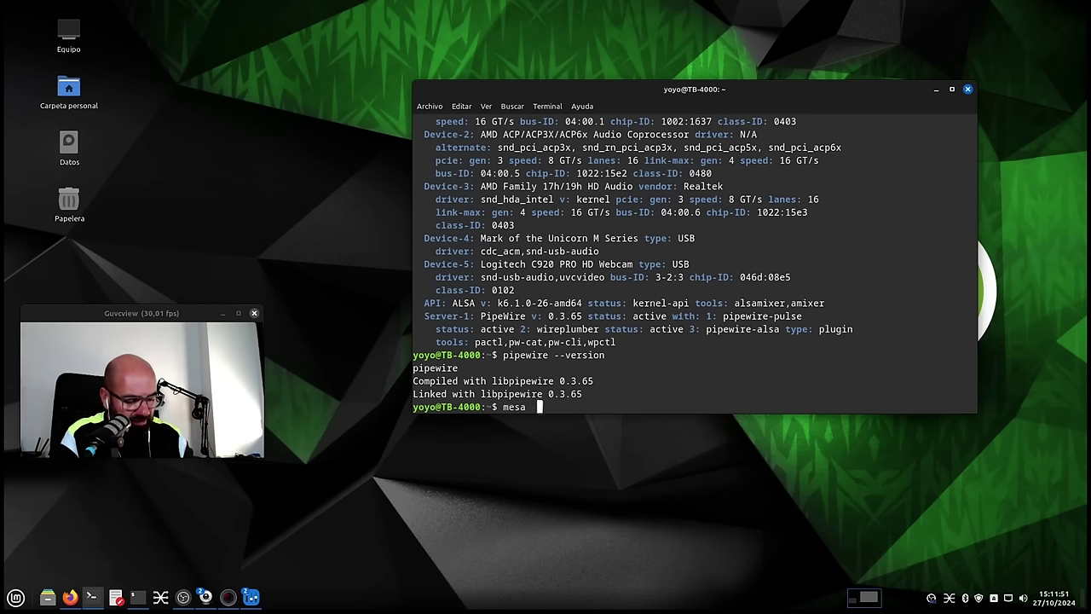
pyautogui.write('--version')
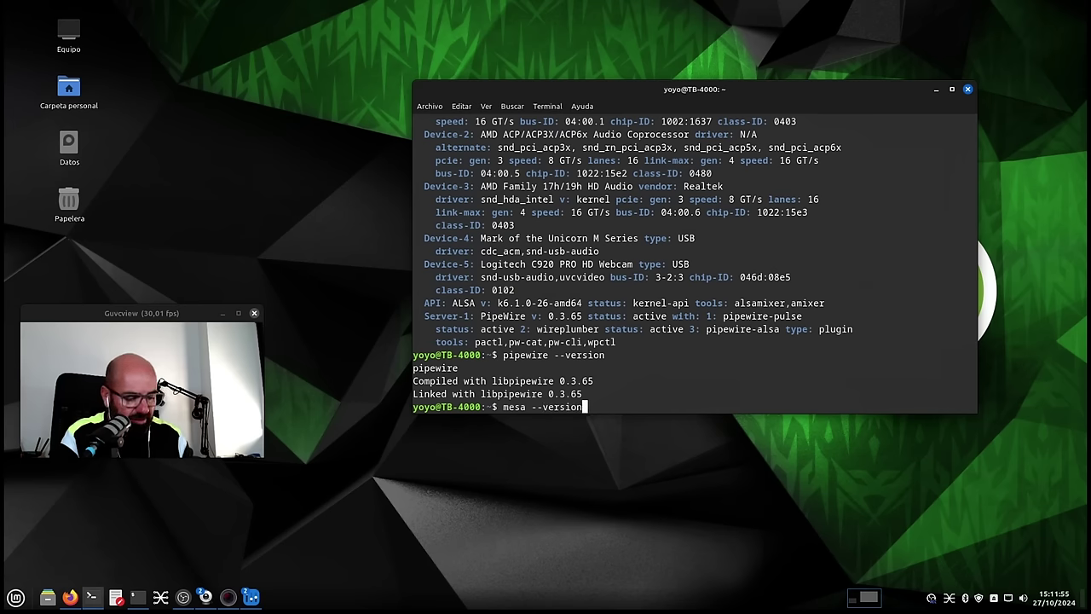
pyautogui.press('Return')
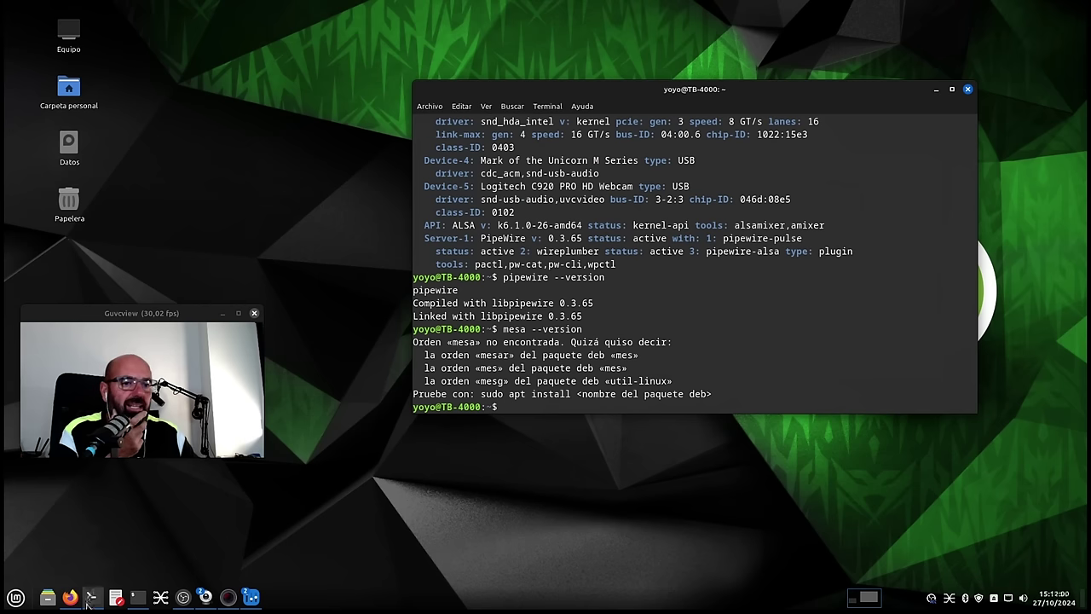
# - Inspect the amdgpu-top and fastfetch .deb packages in the Descargas folder and close the file manager
pyautogui.click(48, 597)
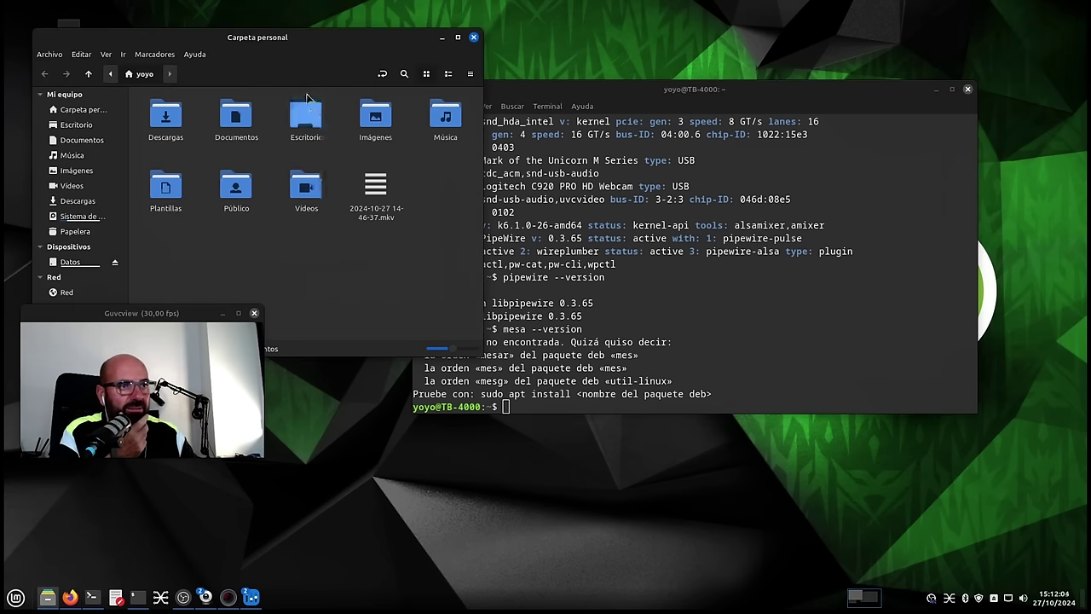
pyautogui.moveTo(292, 40); pyautogui.dragTo(538, 110)
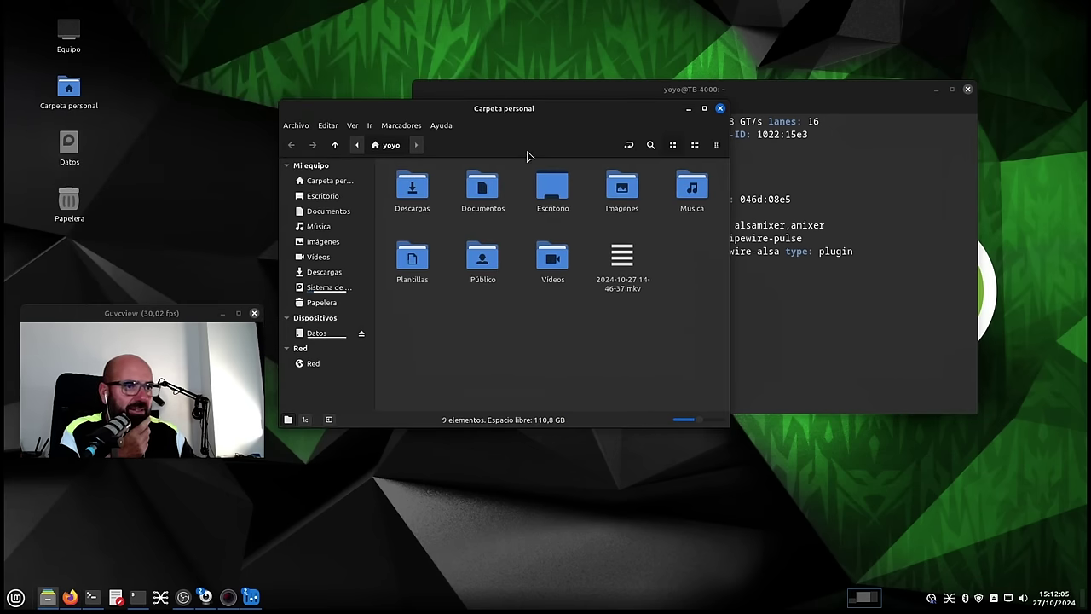
pyautogui.doubleClick(411, 186)
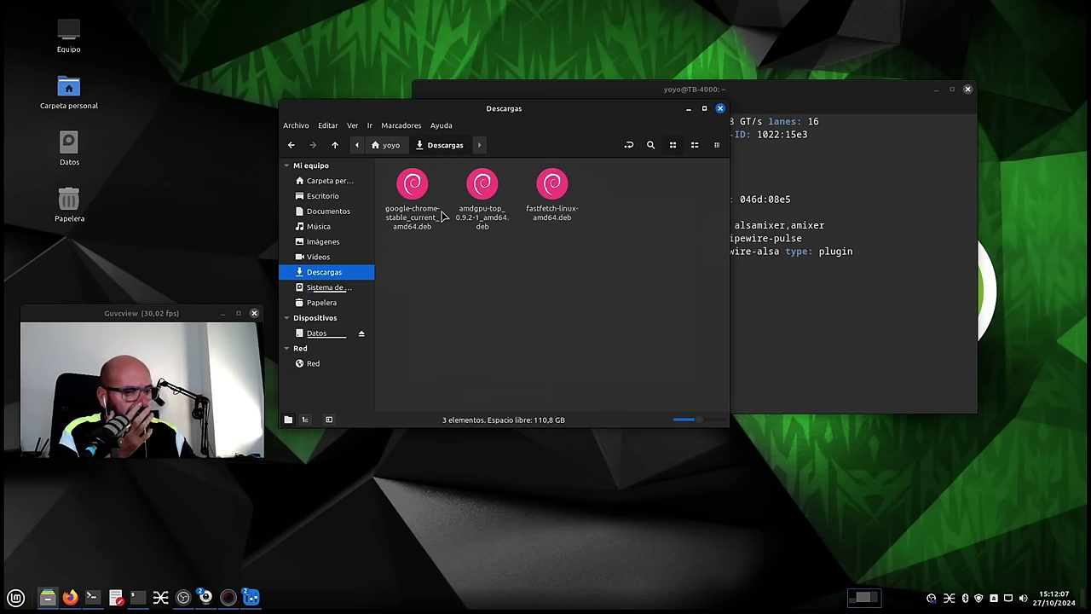
pyautogui.click(479, 196)
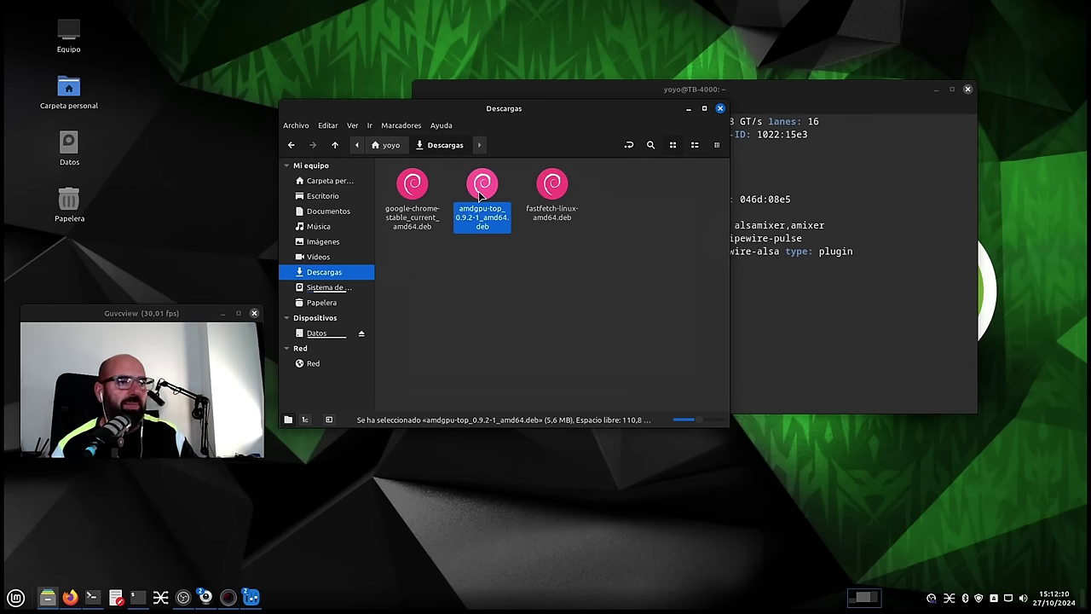
pyautogui.click(559, 184)
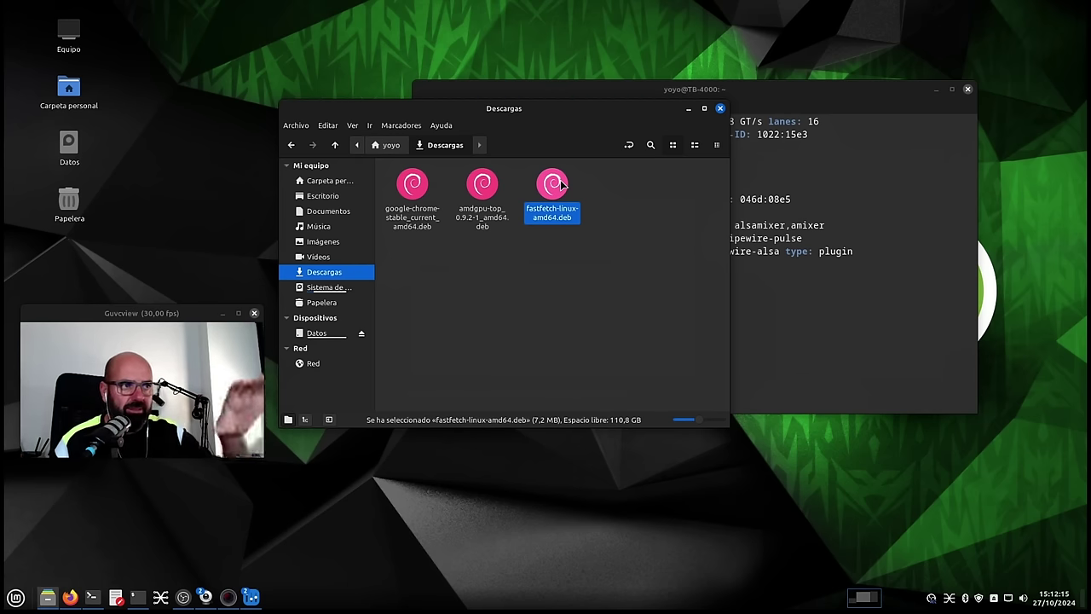
pyautogui.rightClick(553, 198)
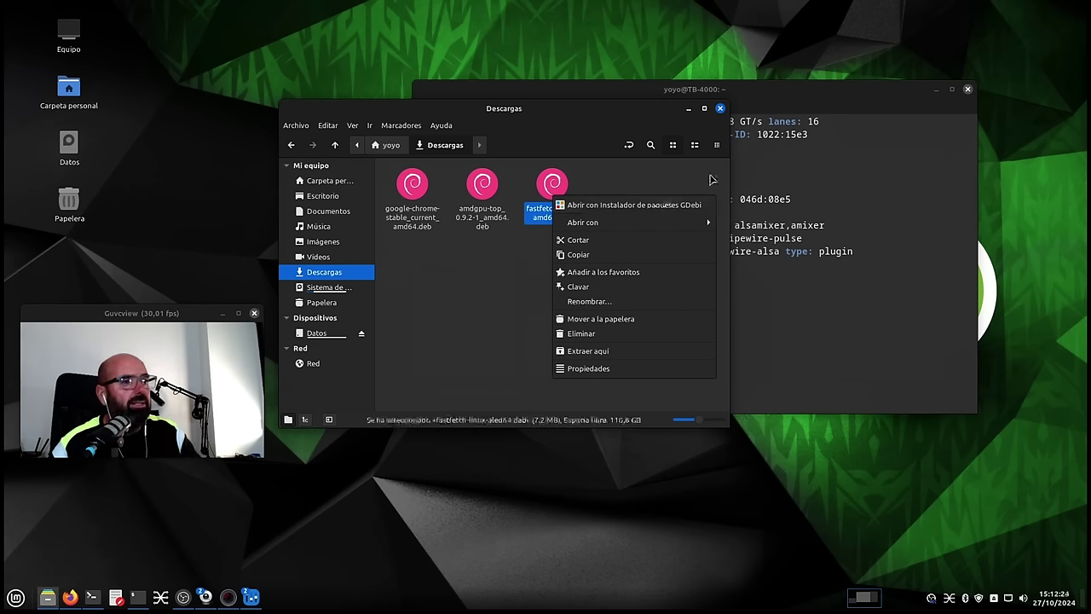
pyautogui.click(404, 336)
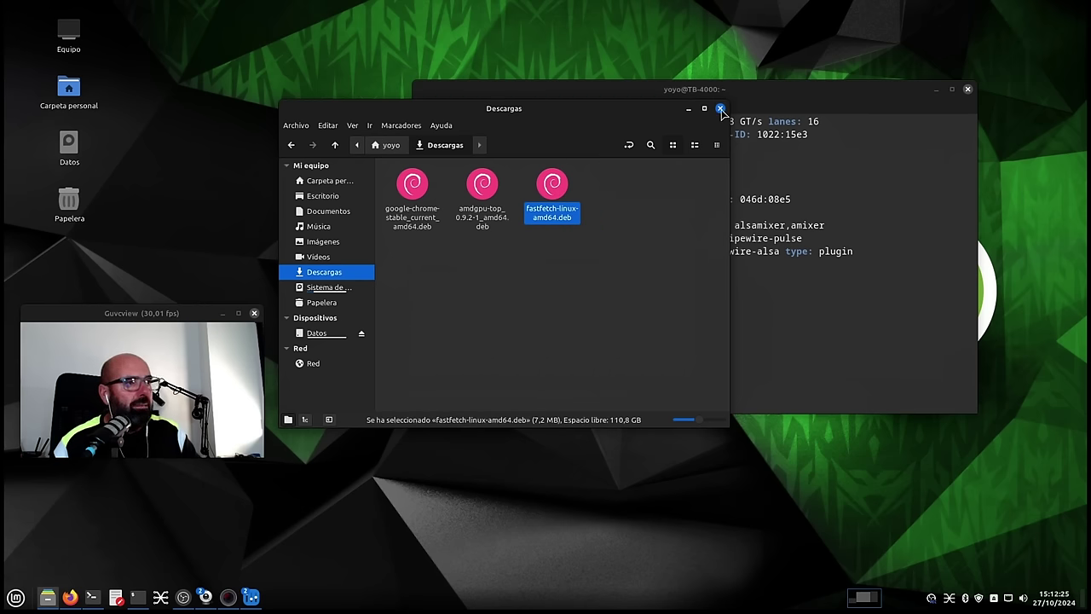
pyautogui.click(720, 109)
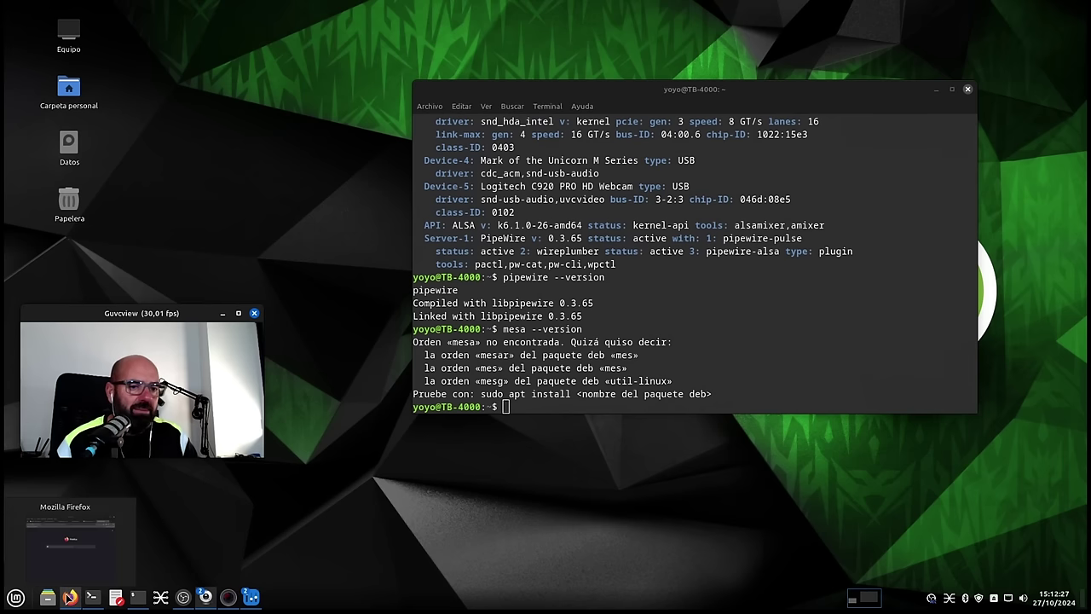
# - Switch to Firefox to view the open Flathub page, and minimize the browser window
pyautogui.click(70, 598)
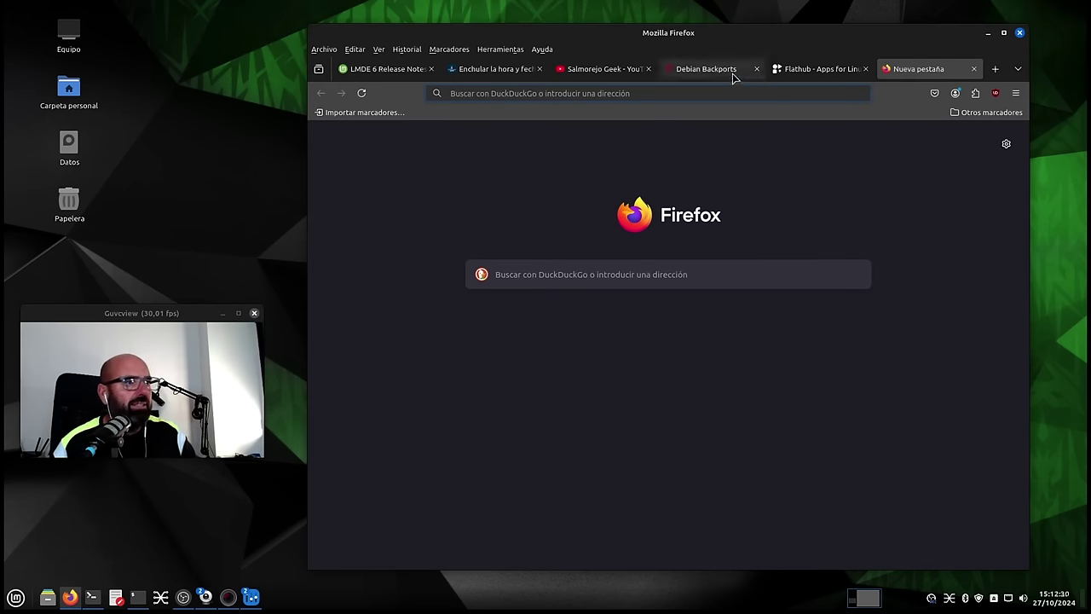
pyautogui.click(810, 71)
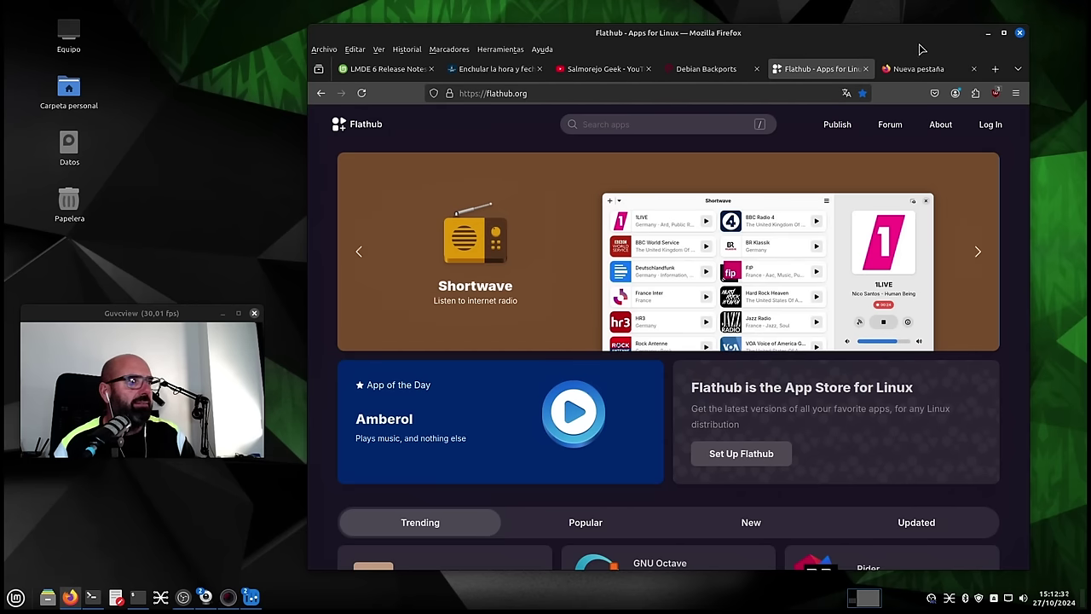
pyautogui.moveTo(921, 49); pyautogui.dragTo(788, 46)
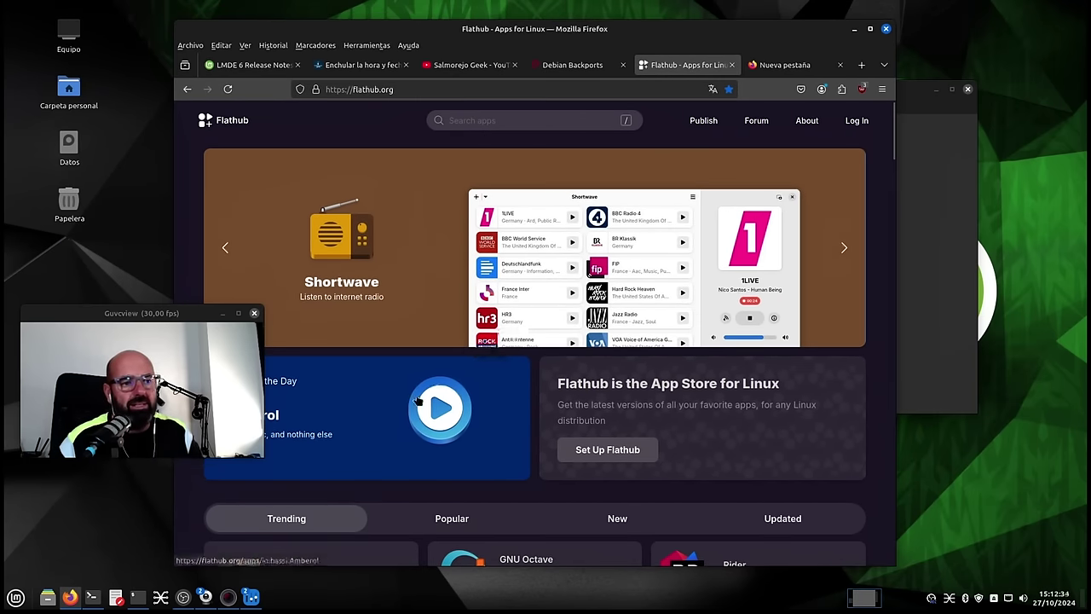
pyautogui.click(854, 31)
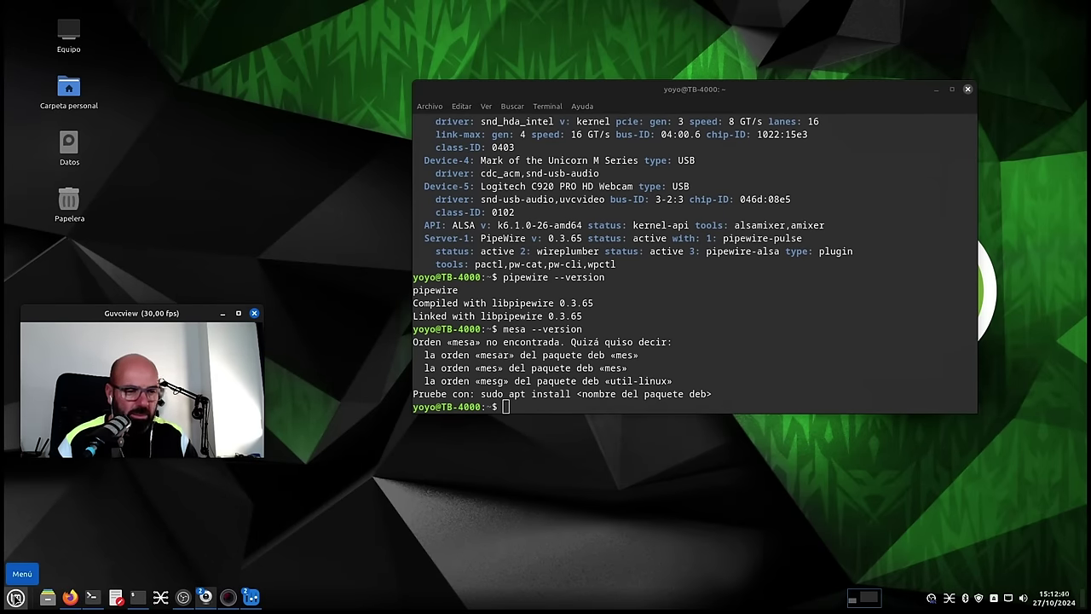
# - Open the Software Manager and look through its featured apps, categories and top-rated programs
pyautogui.click(15, 596)
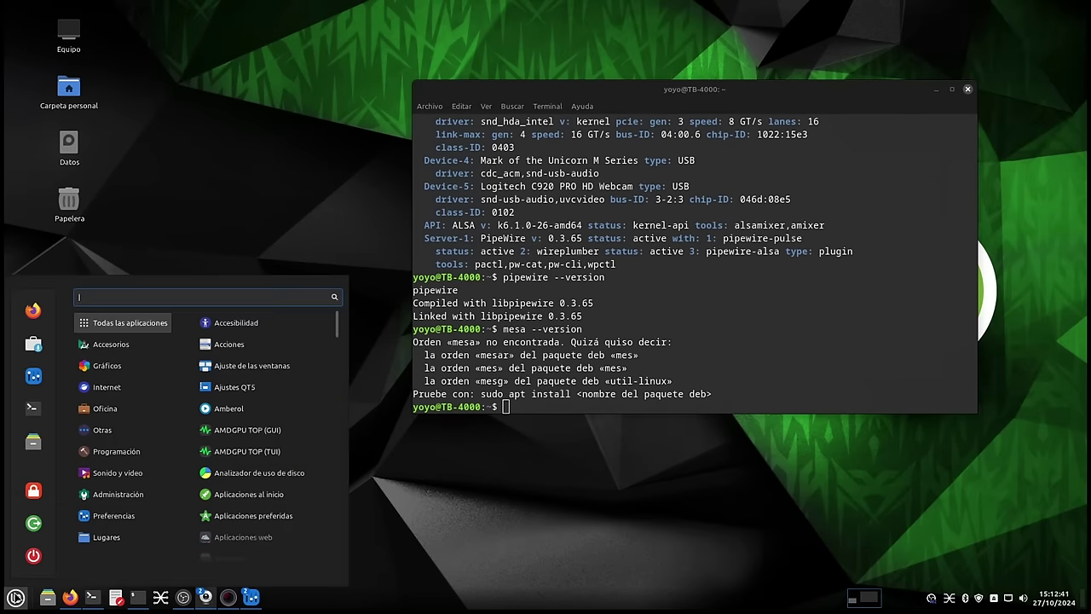
pyautogui.click(33, 343)
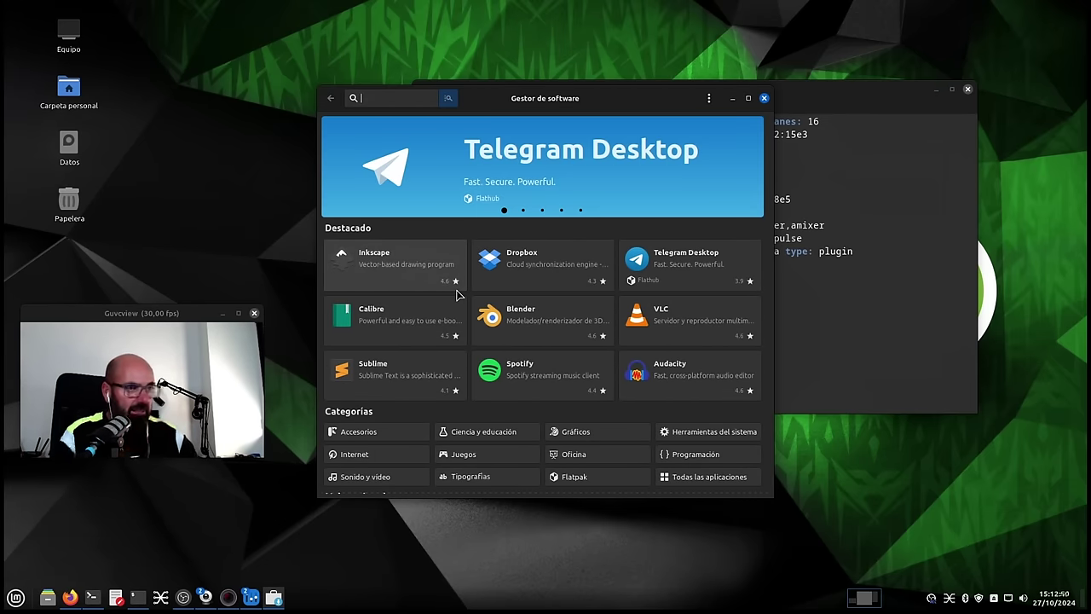
pyautogui.moveTo(574, 98); pyautogui.dragTo(542, 53)
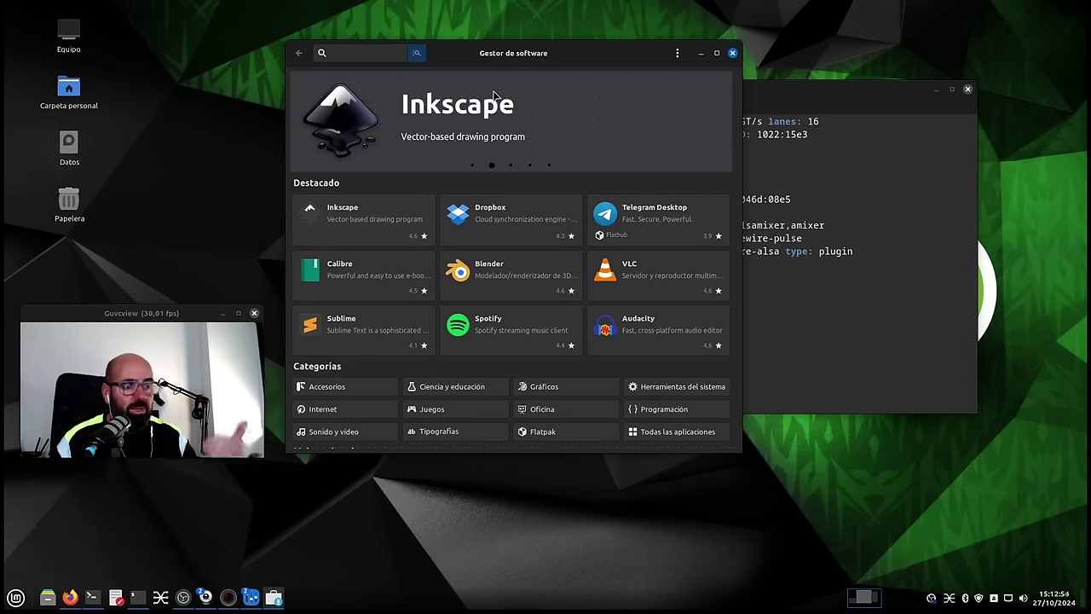
pyautogui.scroll(-5, 580, 256)
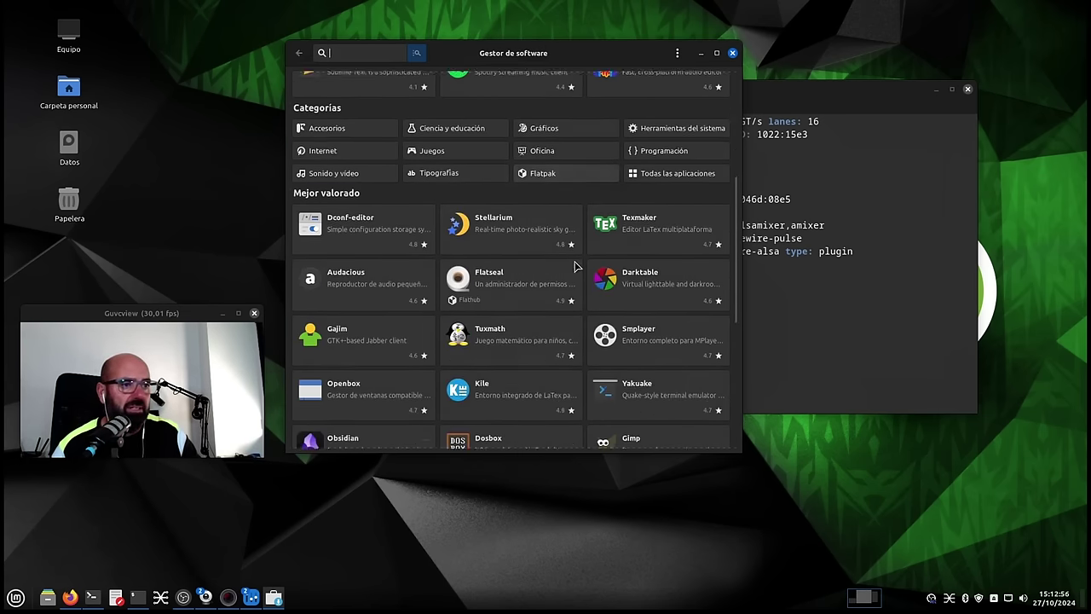
pyautogui.scroll(-3, 555, 309)
# - Search the Software Manager for "missio" and open the details of the Mission Center Flatpak
pyautogui.scroll(8, 551, 307)
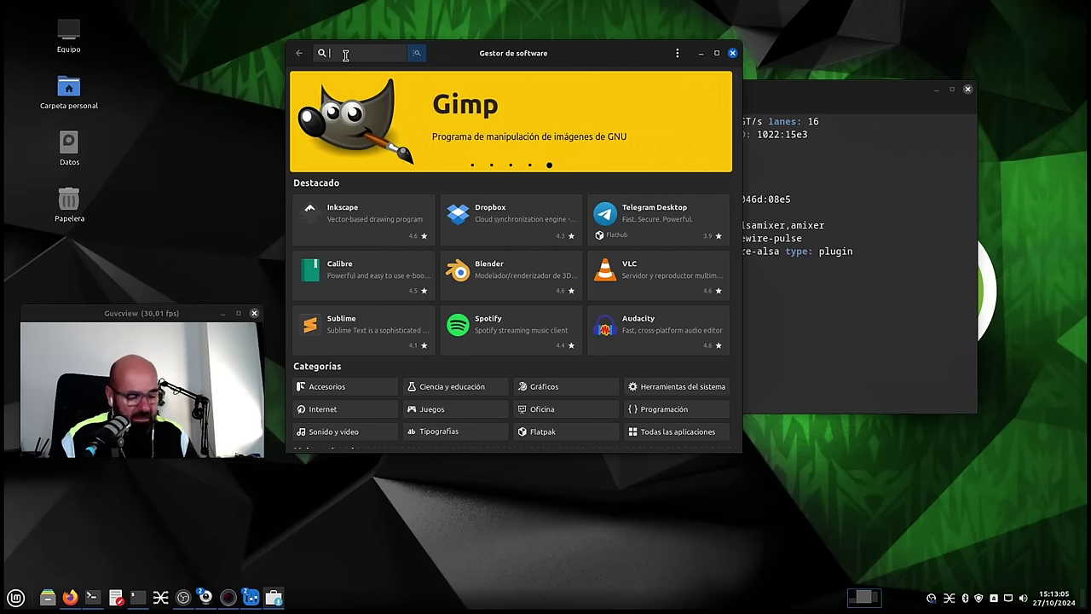
pyautogui.write('missio')
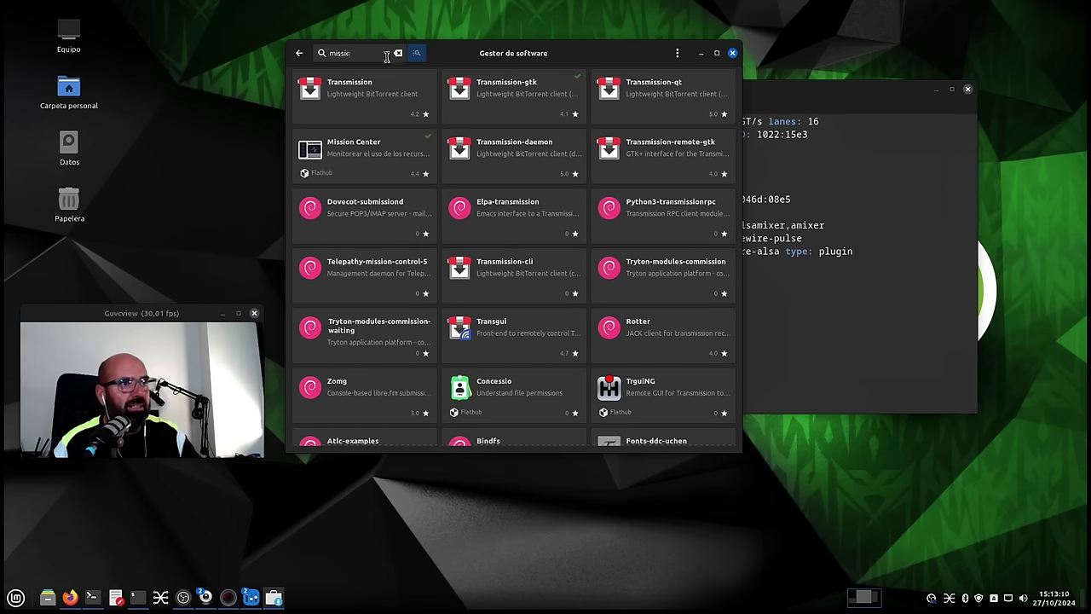
pyautogui.click(364, 162)
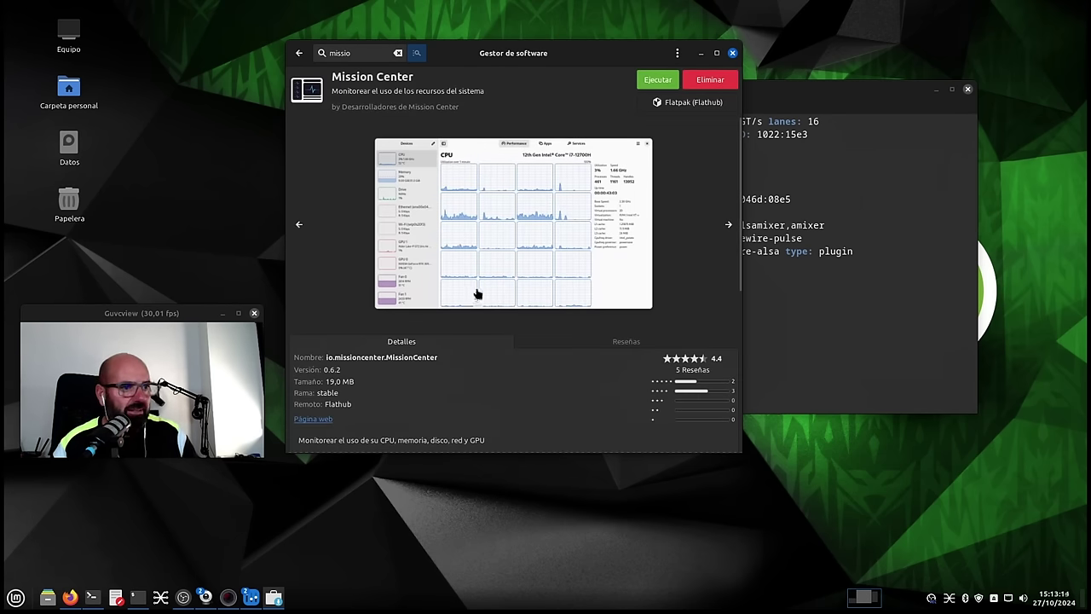
# - Switch the display of unverified Flatpaks off and back on in the Software Manager preferences, and close the Software Manager
pyautogui.click(677, 53)
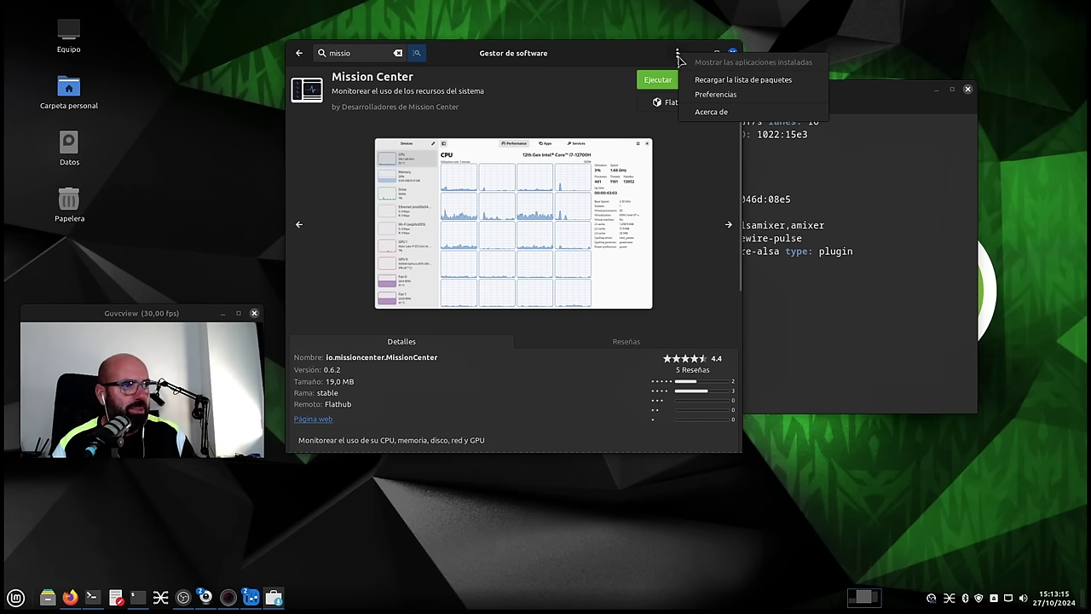
pyautogui.click(743, 94)
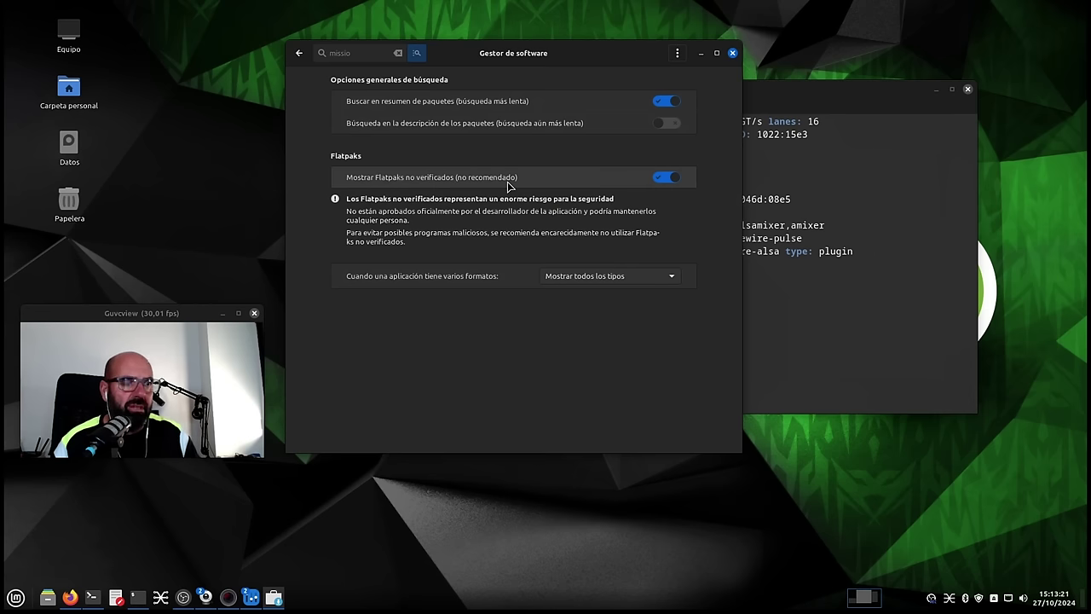
pyautogui.click(660, 179)
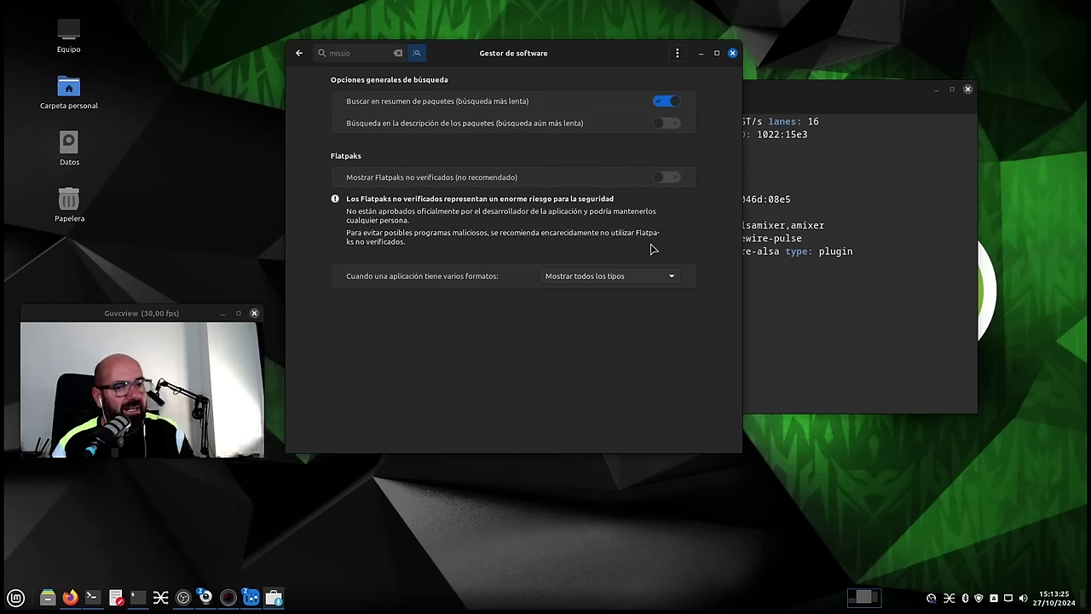
pyautogui.click(667, 180)
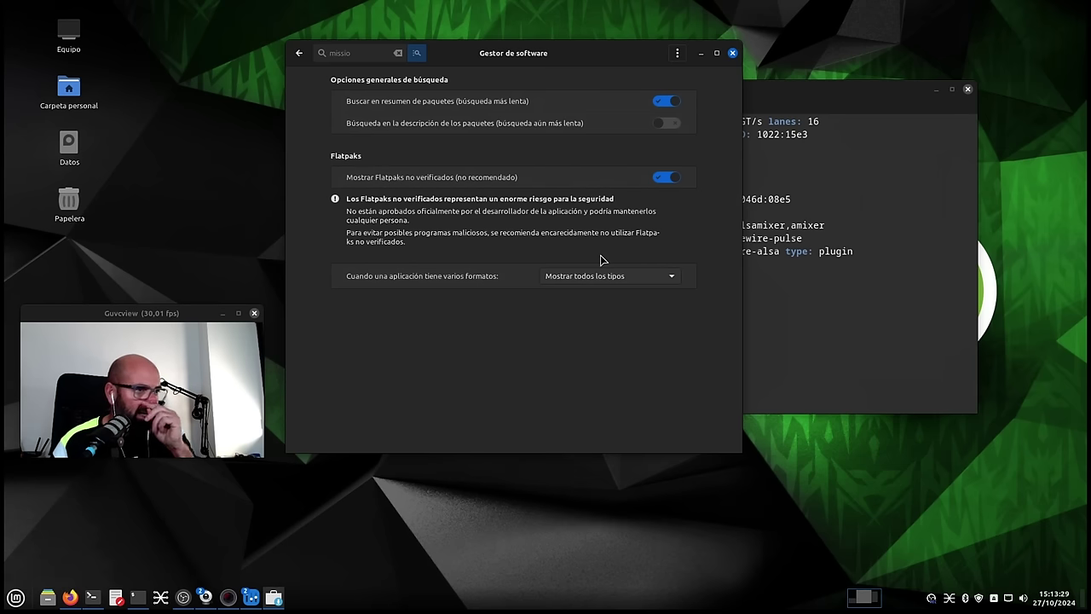
pyautogui.click(663, 177)
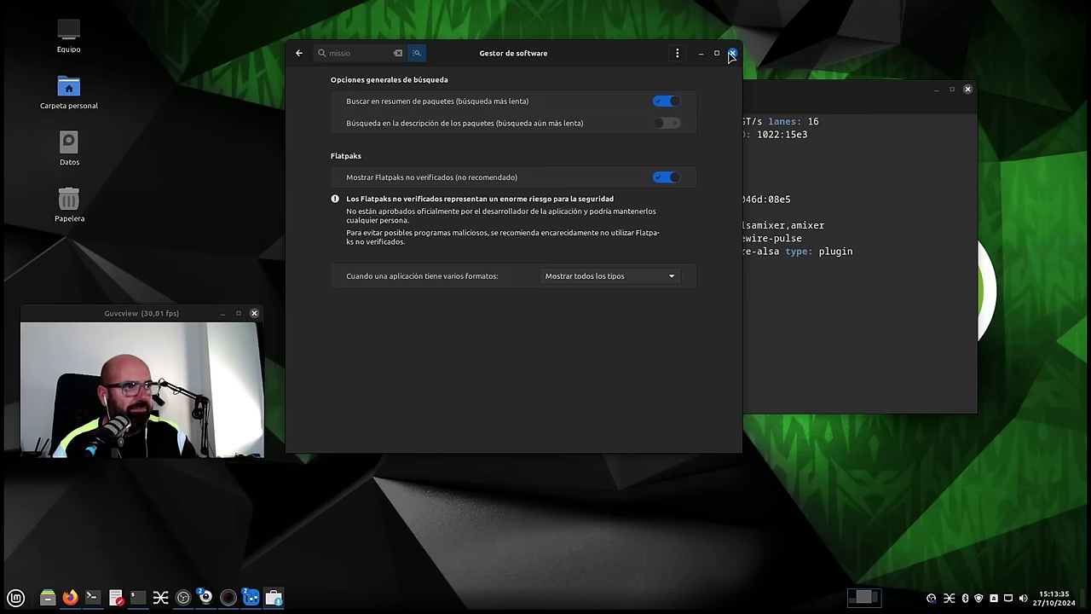
pyautogui.click(732, 53)
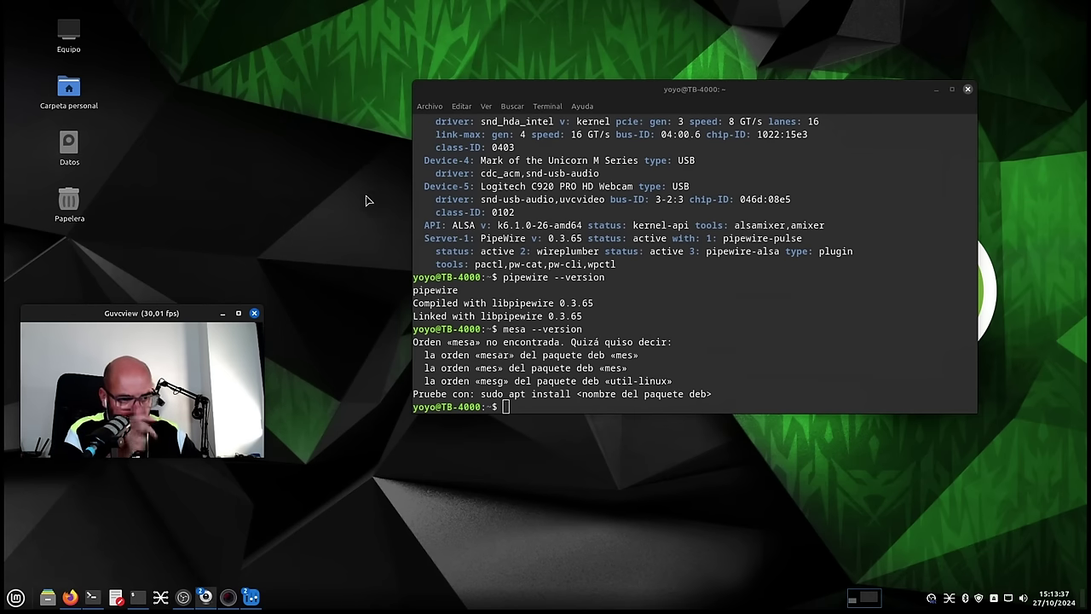
# - Launch the Synaptic package manager by searching for "sy" and authenticate with the administrator password
pyautogui.click(16, 597)
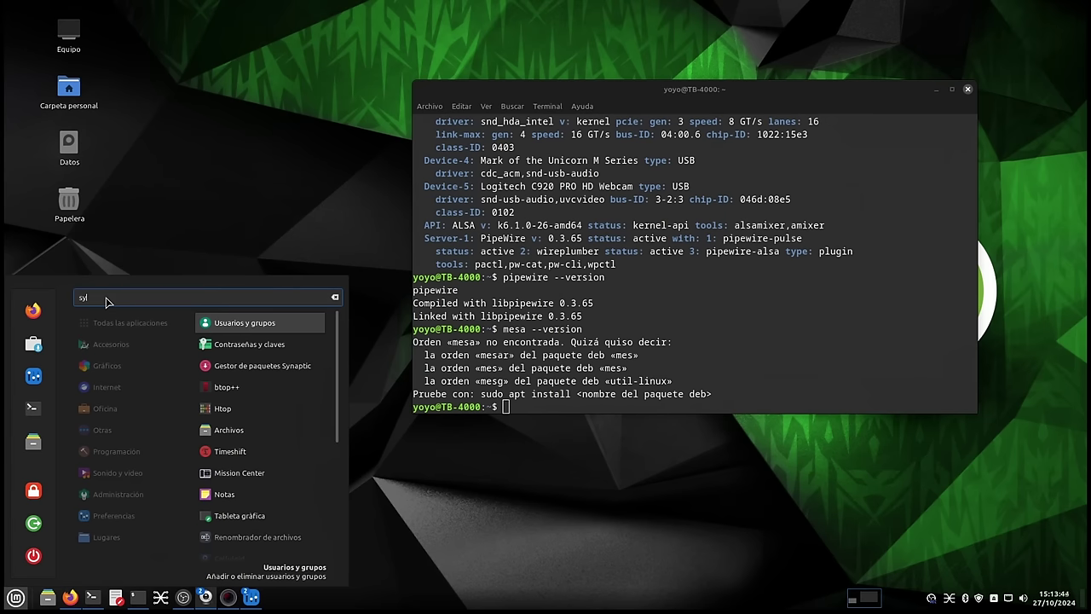
pyautogui.click(226, 365)
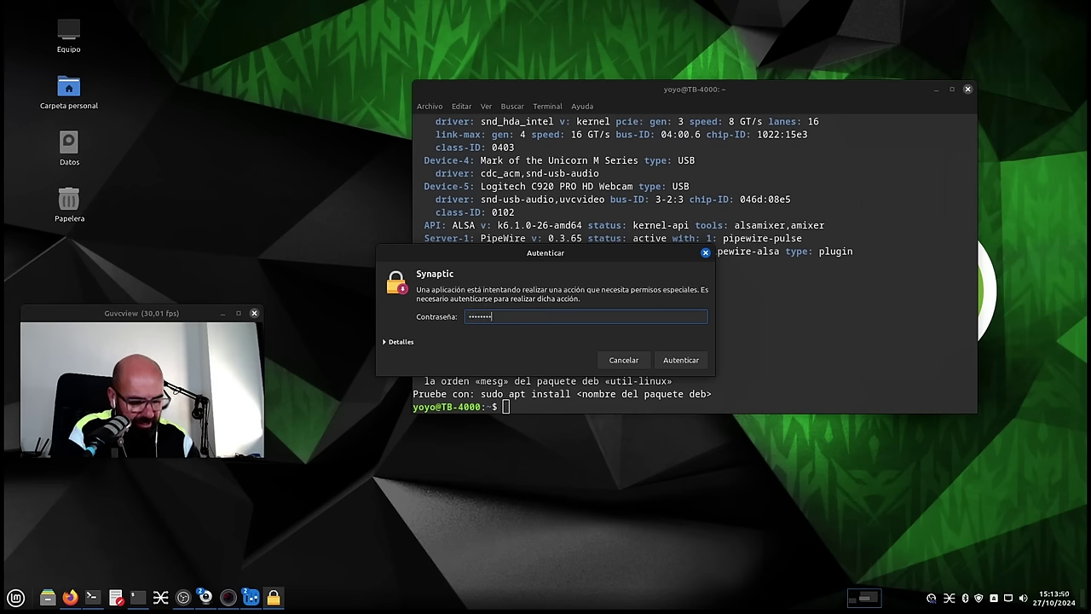
pyautogui.write('••••')
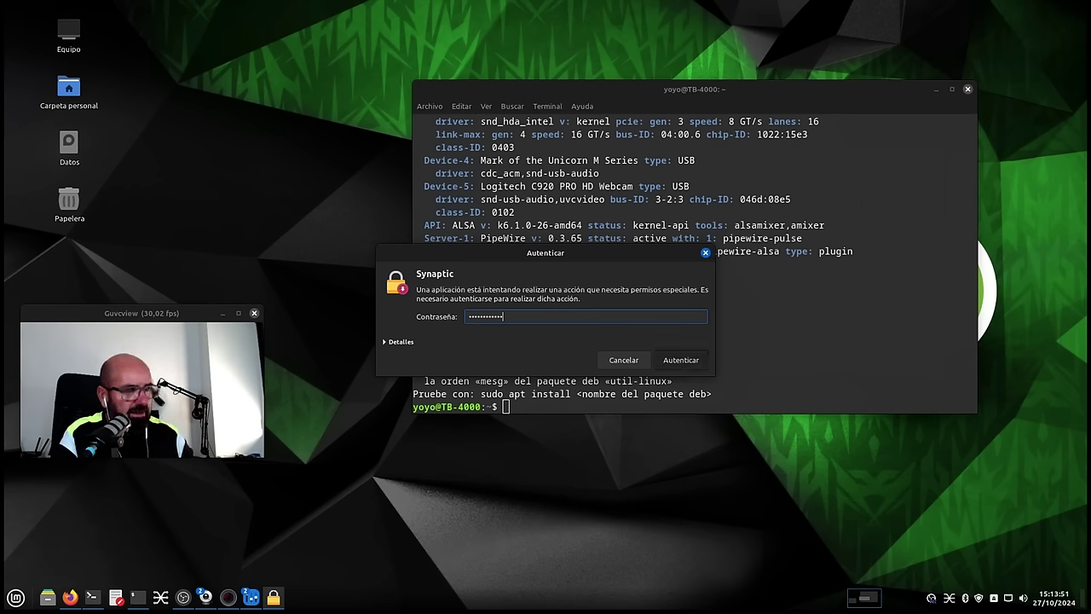
pyautogui.press('Return')
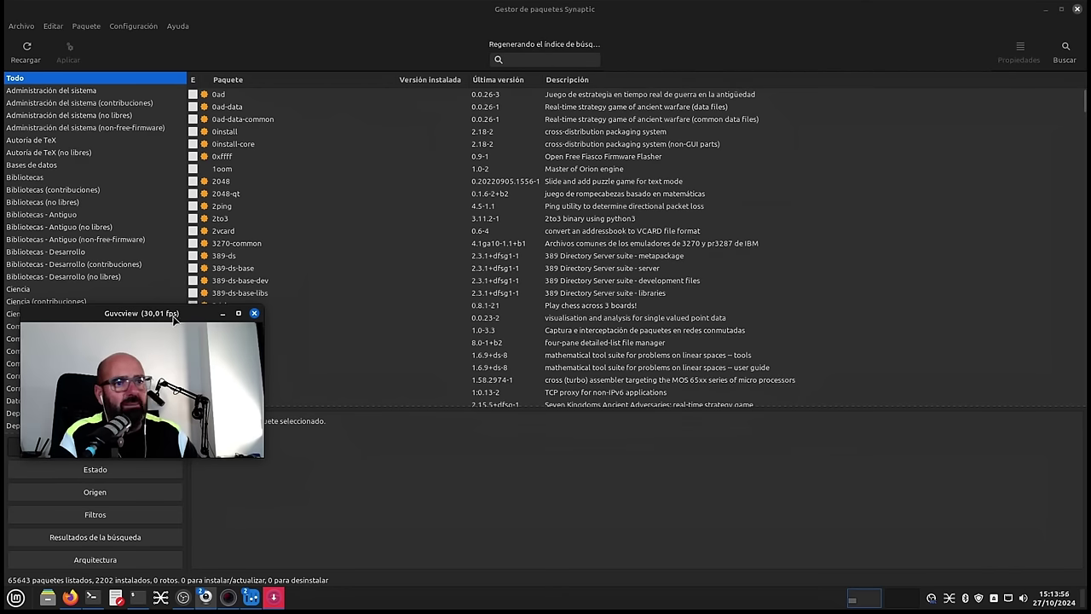
# - Move the webcam window off the section list and search the Synaptic packages for "vdPAU"
pyautogui.moveTo(173, 317); pyautogui.dragTo(450, 427)
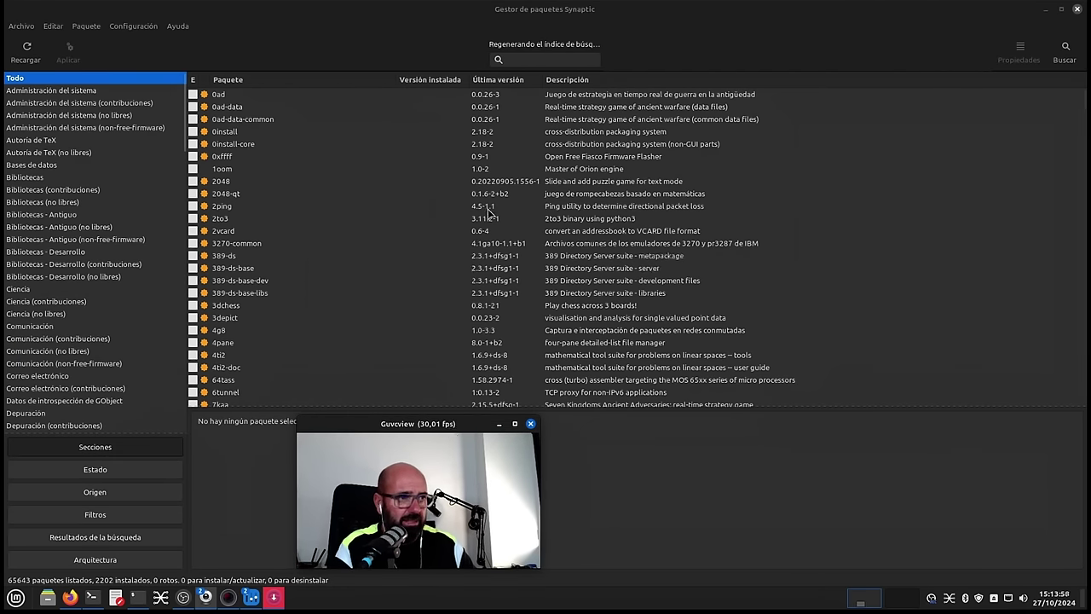
pyautogui.click(518, 58)
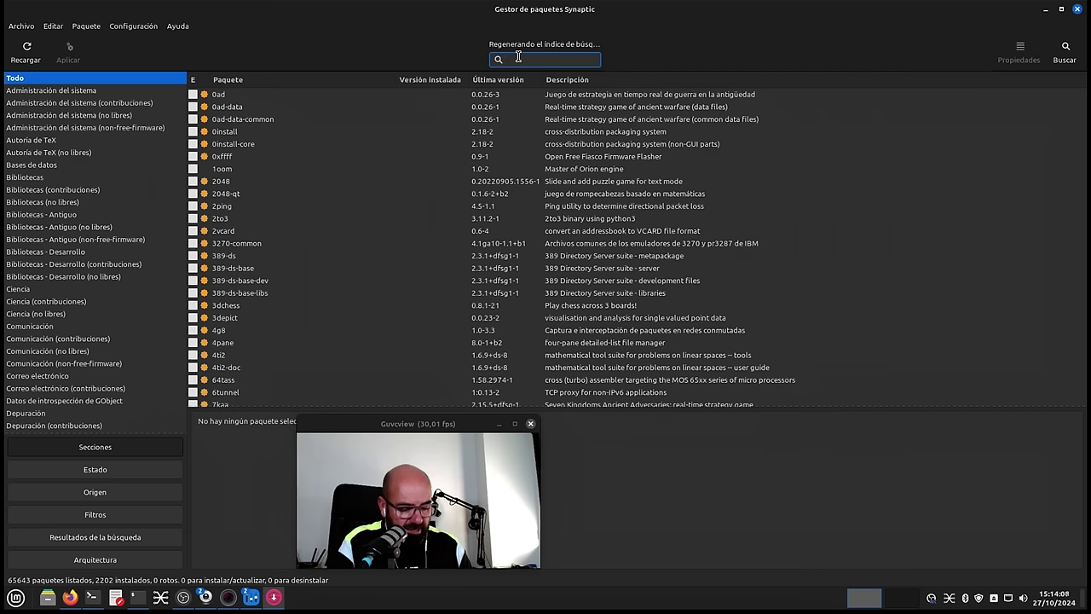
pyautogui.write('vdPAU')
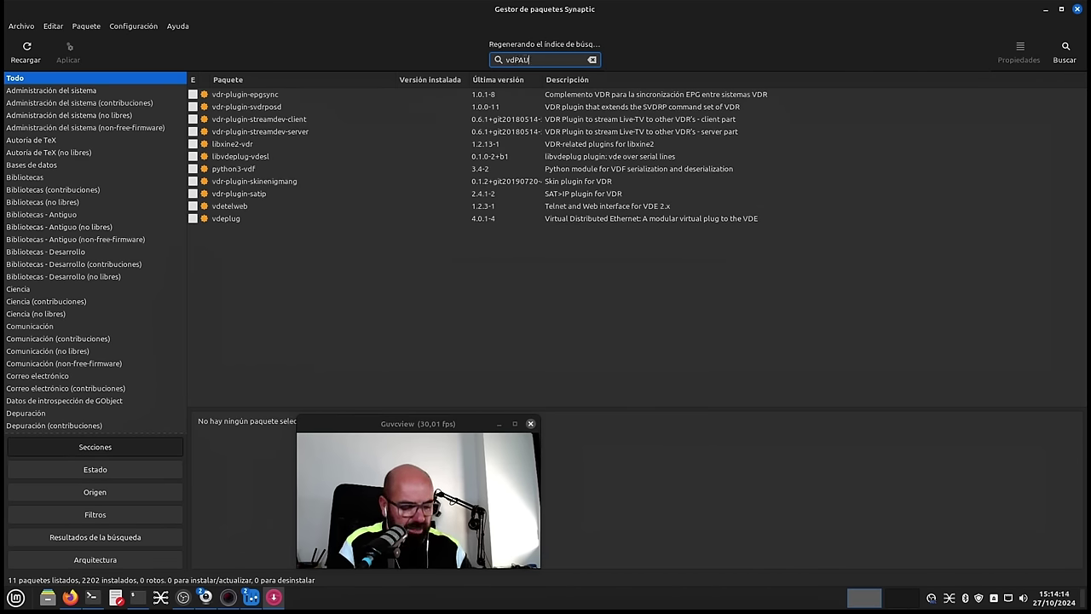
# - View the descriptions of the vdpau-driver-all, mesa-vdpau-drivers, libvdpau-va-gl1 and vdpauinfo packages in the search results
pyautogui.click(248, 120)
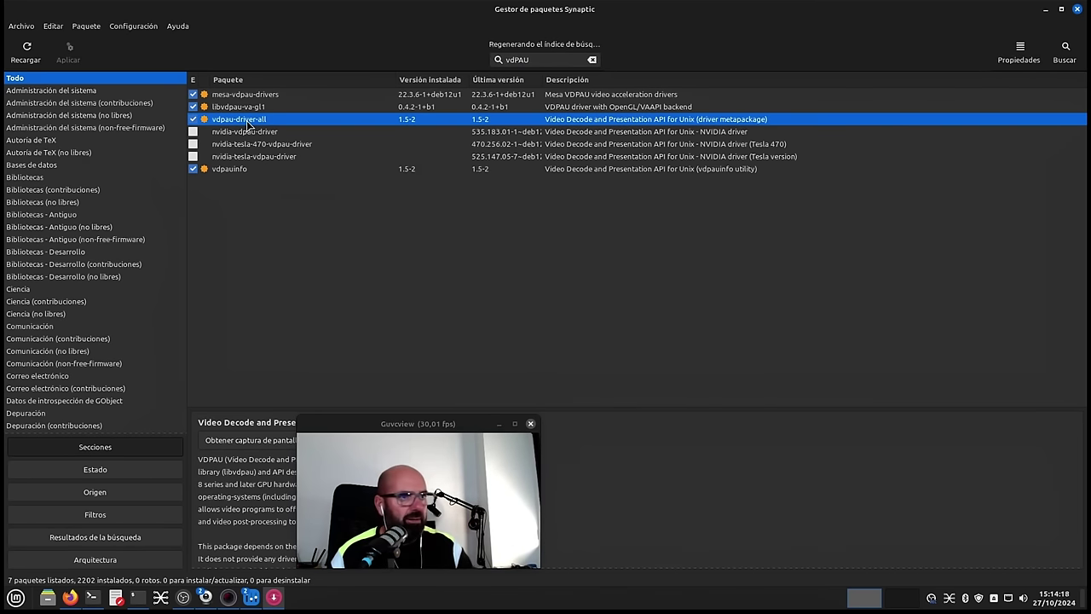
pyautogui.click(243, 97)
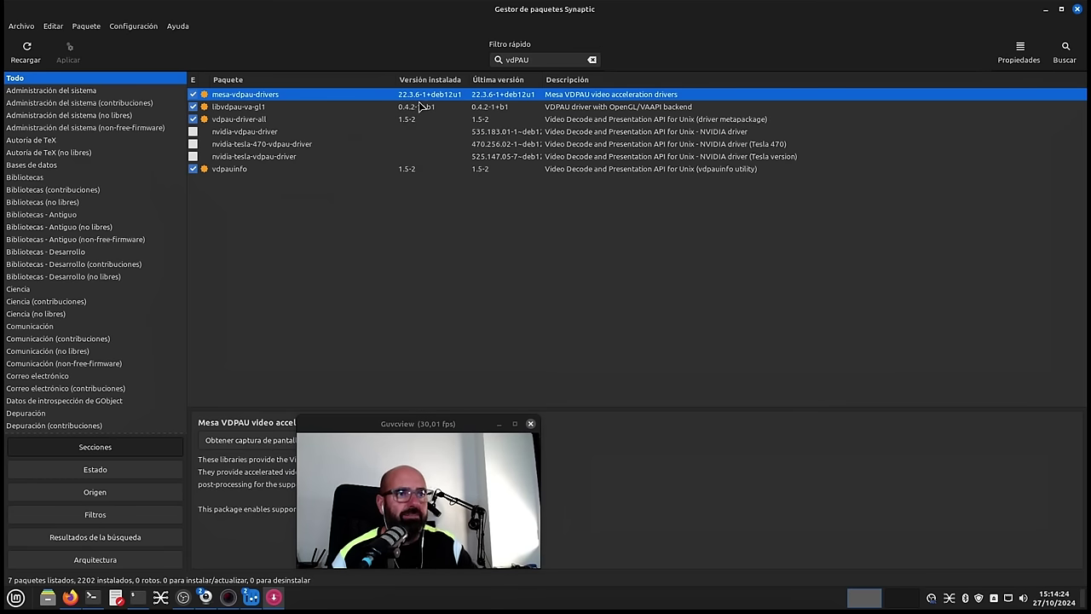
pyautogui.click(224, 108)
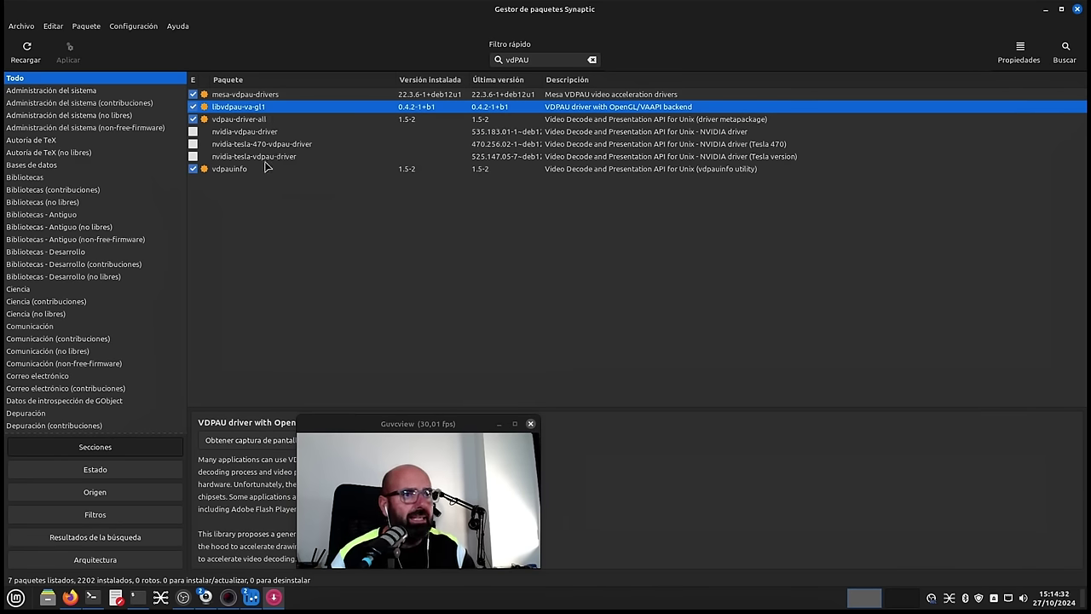
pyautogui.click(239, 125)
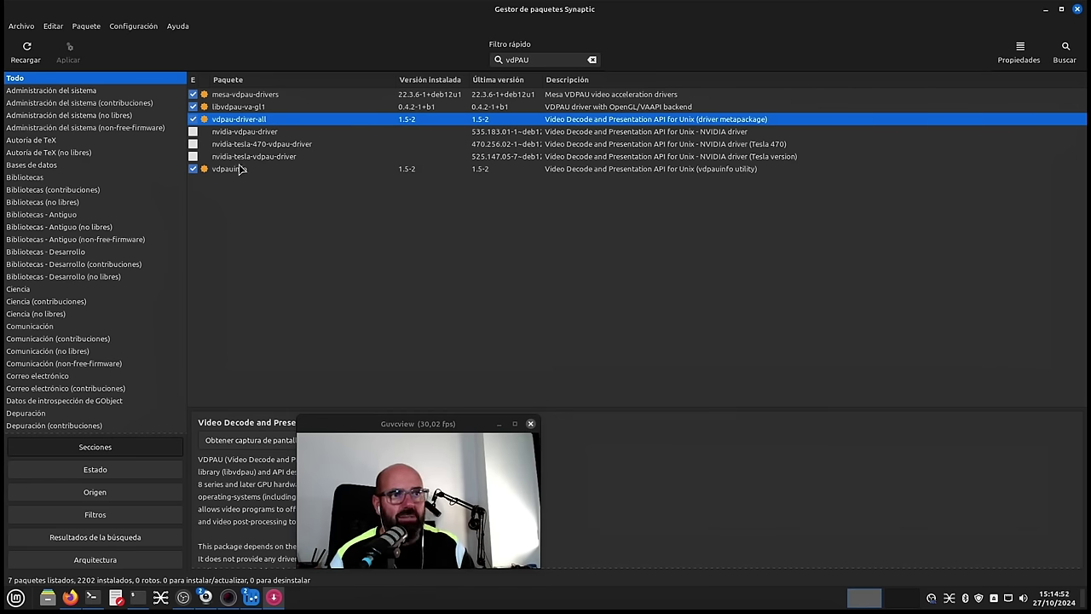
pyautogui.click(241, 169)
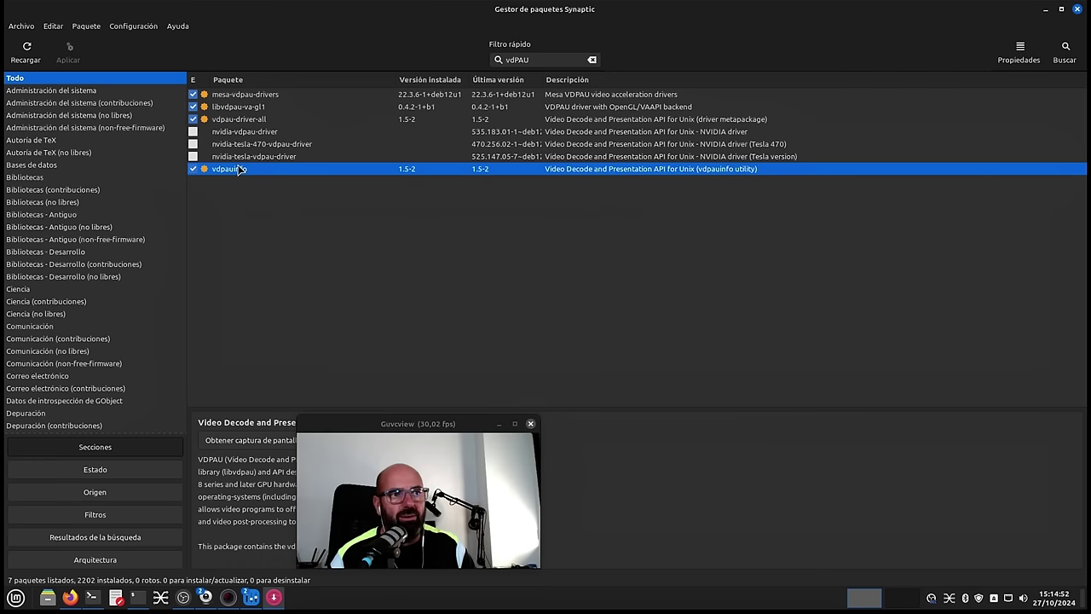
# - Switch to the terminal and try to run the command "VDPAUINFO" in capitals
pyautogui.click(136, 596)
pyautogui.click(816, 26)
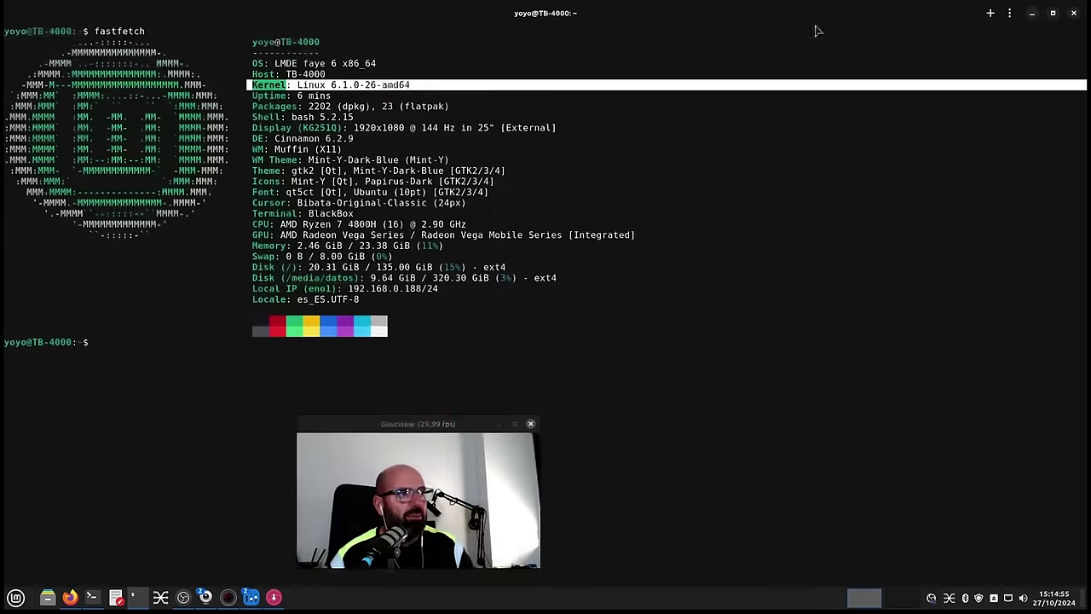
pyautogui.write('VDP')
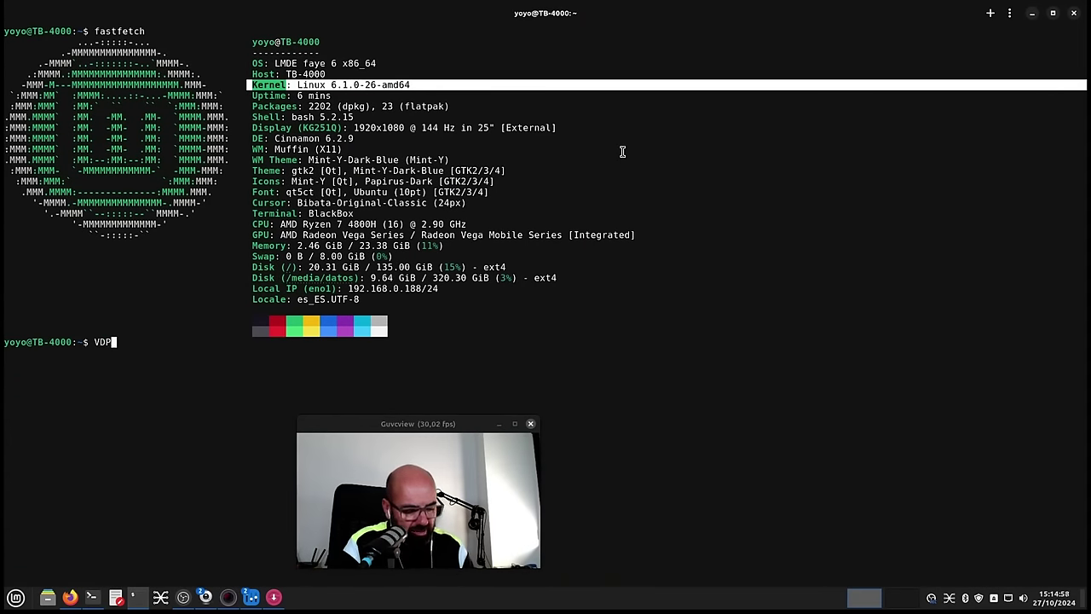
pyautogui.write('AUIN')
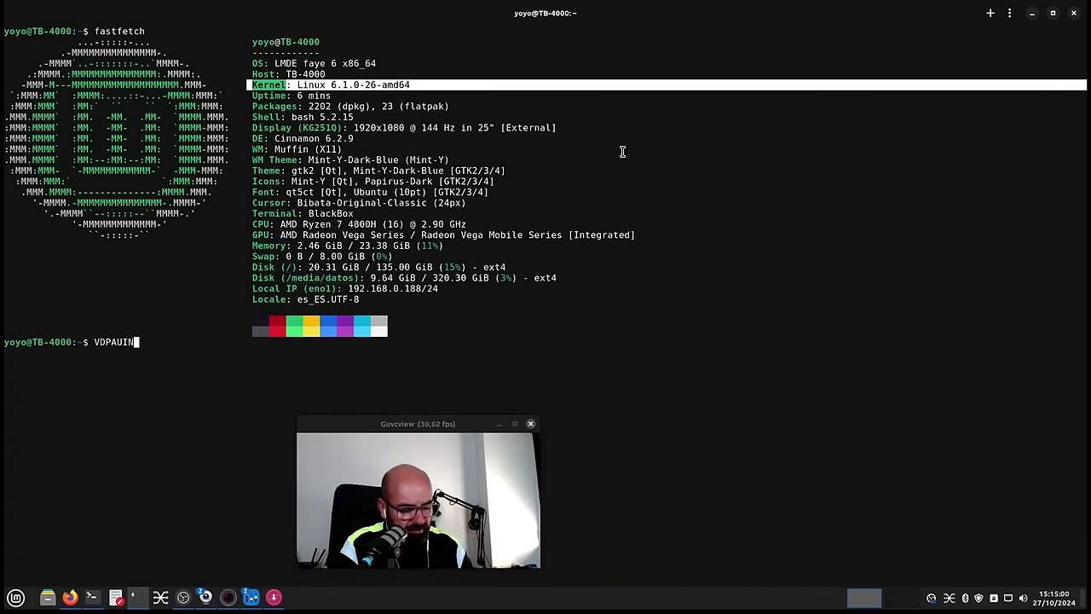
pyautogui.write('FO')
pyautogui.press('Return')
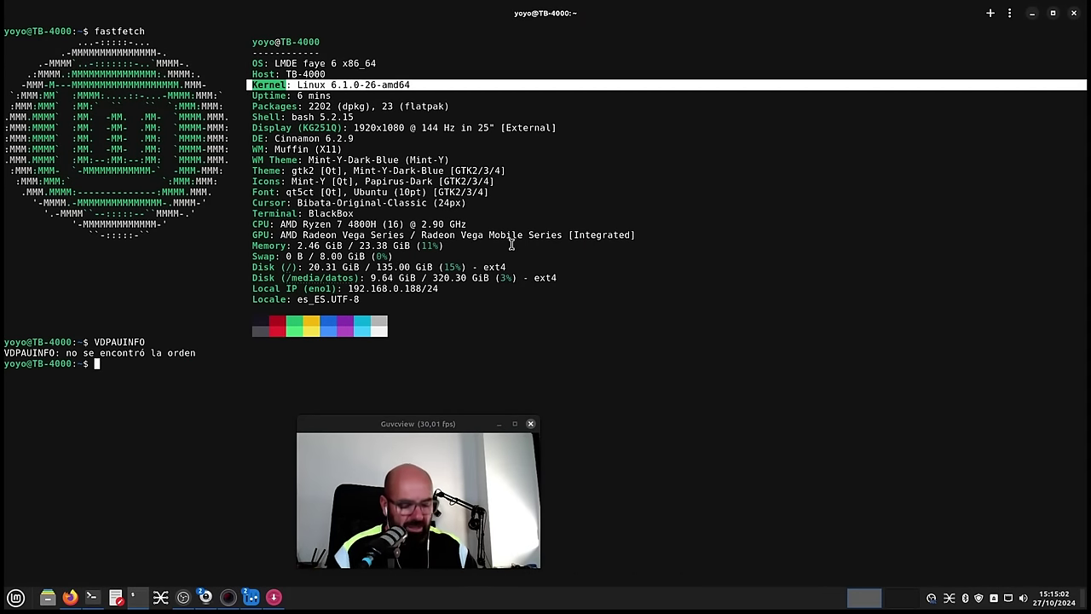
# - Run the command "vdpauinfo" in lowercase to list the graphics card's video acceleration capabilities
pyautogui.write('vdpau')
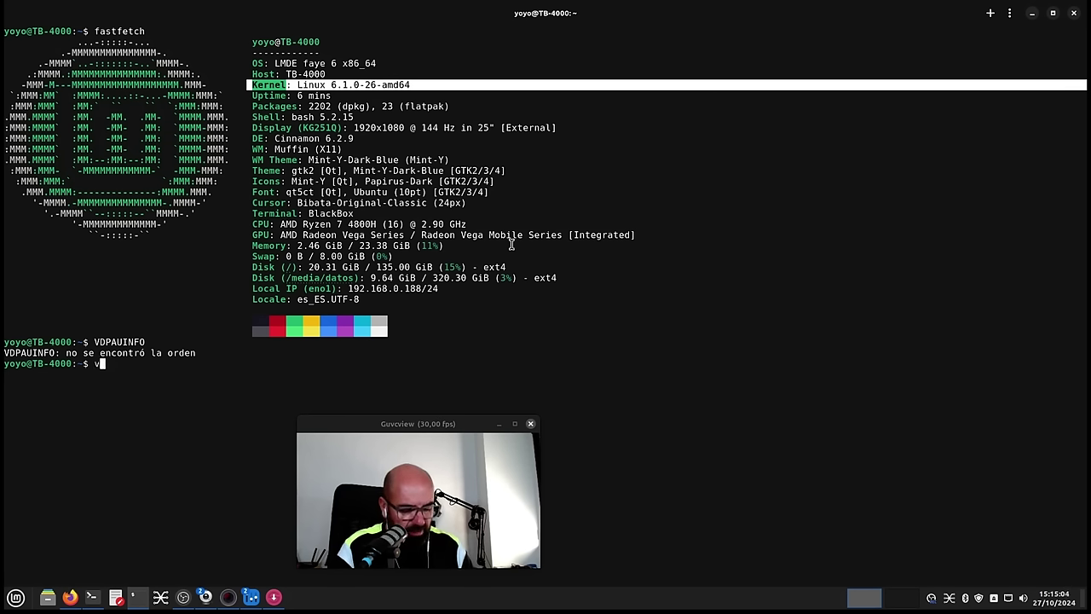
pyautogui.write('info')
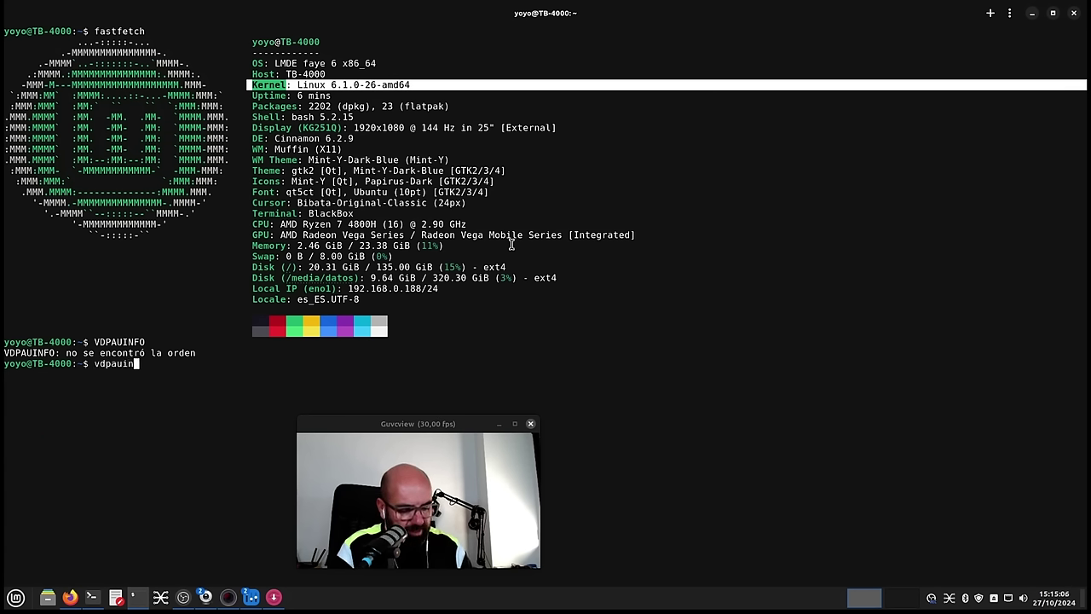
pyautogui.press('Return')
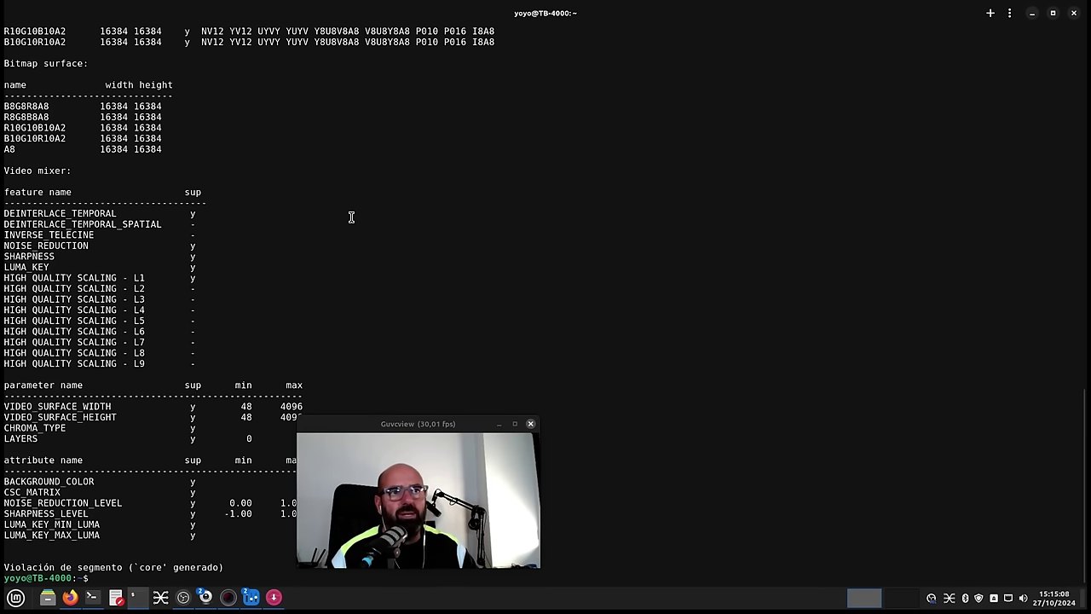
# - Move the webcam window off the output and examine the decoder capabilities listed by vdpauinfo, including the HEVC, VP9 and AV1 profiles
pyautogui.scroll(6, 383, 256)
pyautogui.moveTo(443, 424); pyautogui.dragTo(634, 395)
pyautogui.scroll(15, 372, 241)
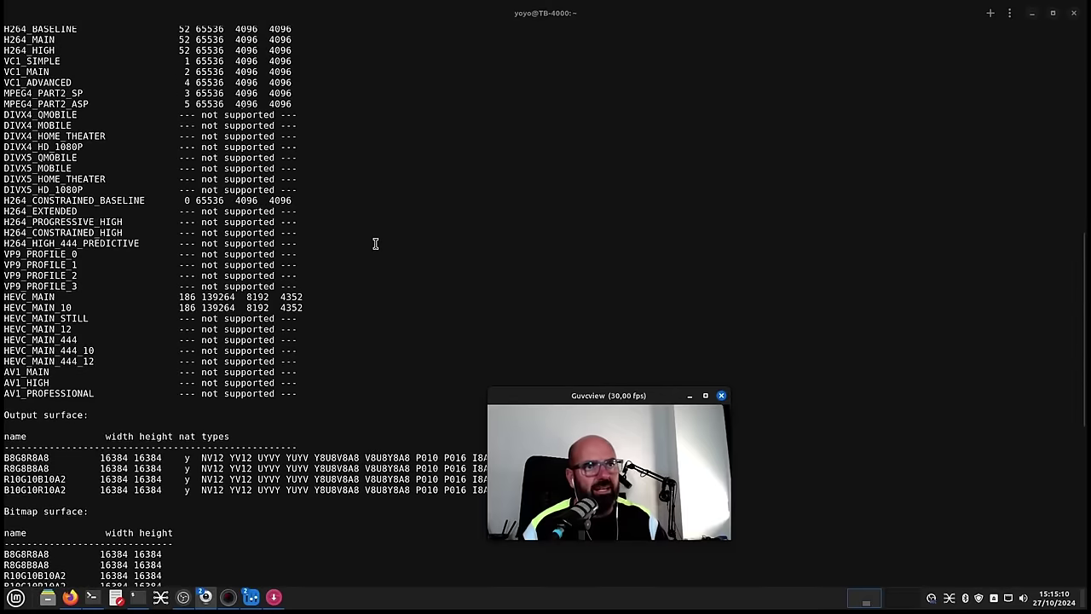
pyautogui.scroll(-5, 323, 272)
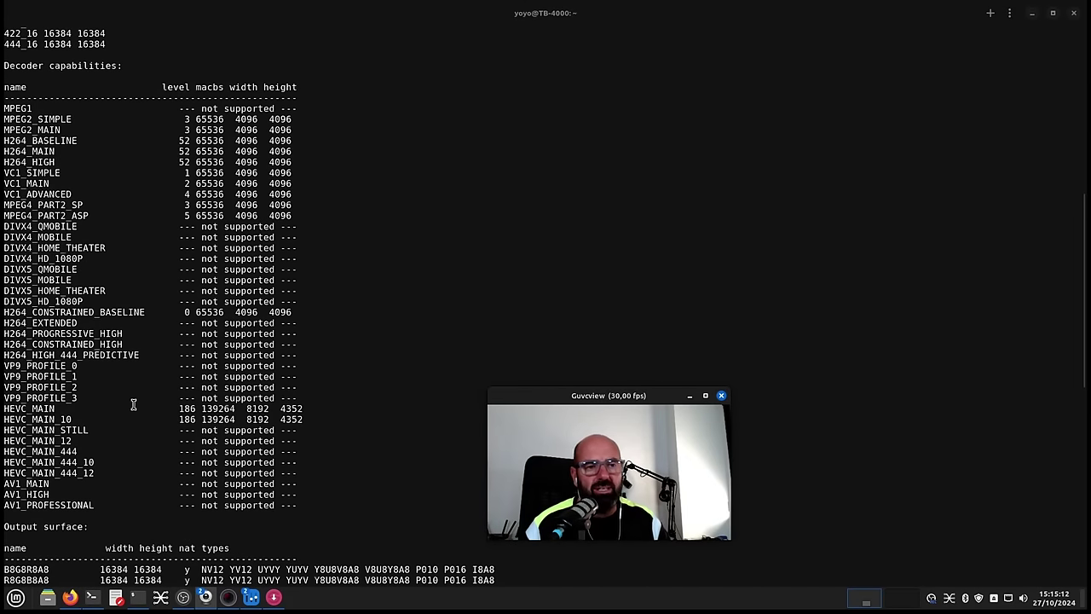
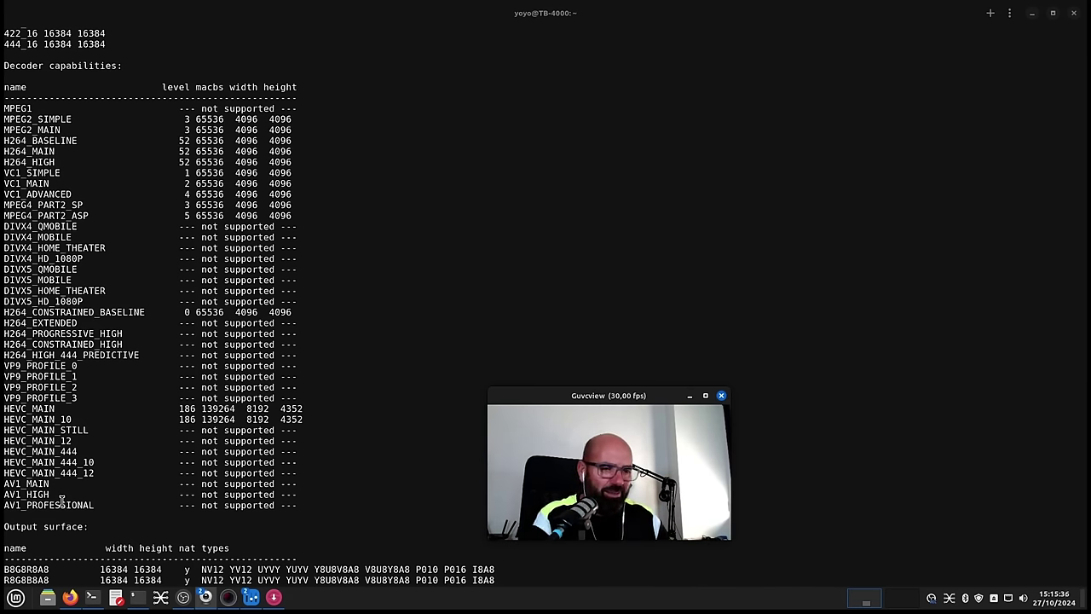
pyautogui.scroll(-3, 366, 257)
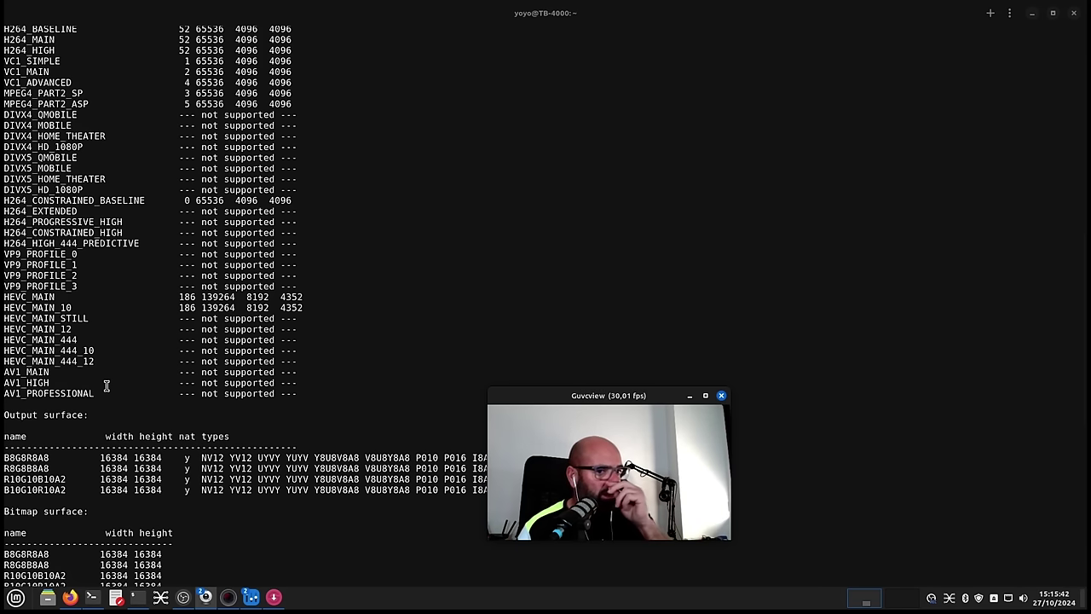
pyautogui.scroll(4, 107, 384)
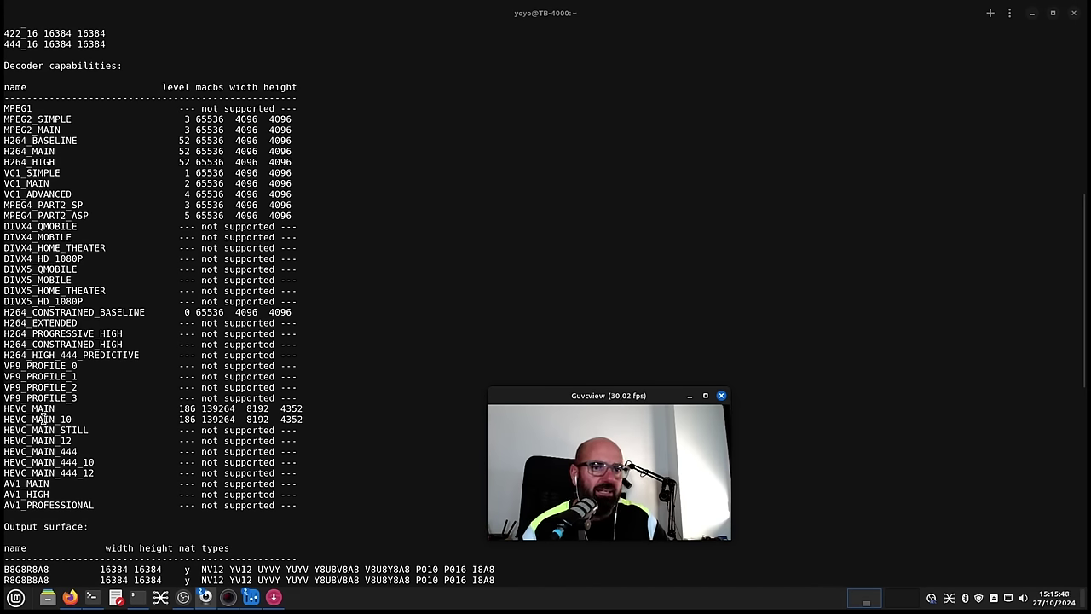
pyautogui.scroll(-15, 216, 345)
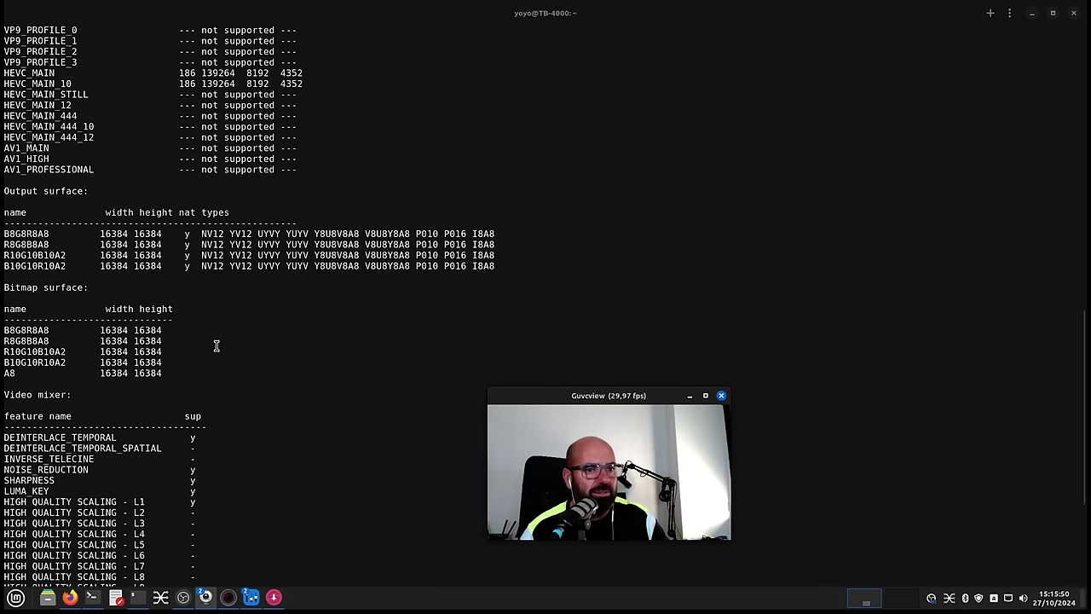
pyautogui.scroll(20, 256, 349)
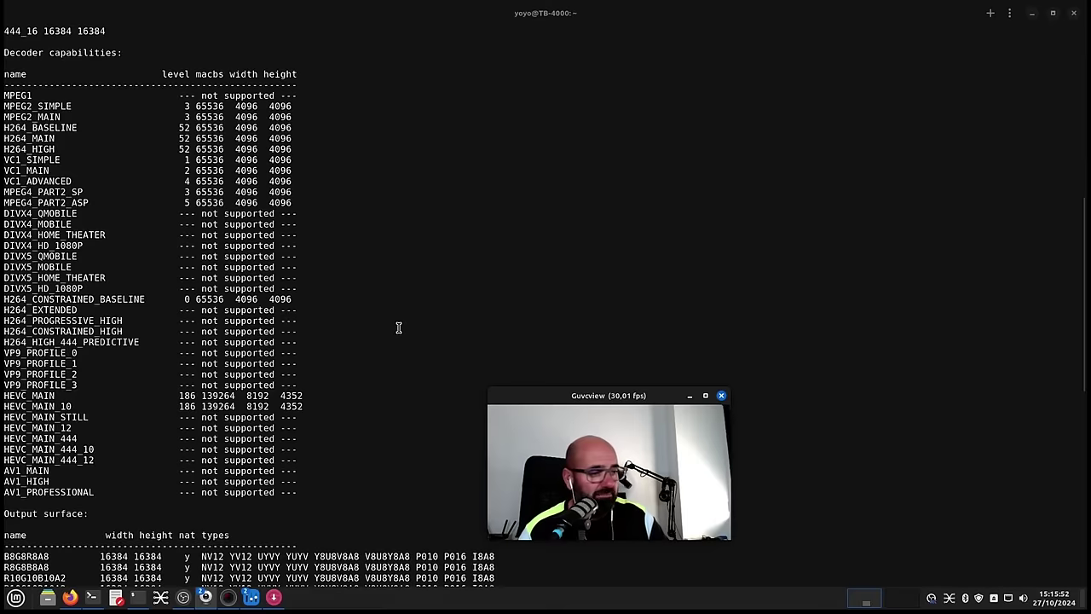
# - Return from the terminal to Synaptic, search its packages for "pipewire" and sort the results by status with installed ones first
pyautogui.click(1031, 13)
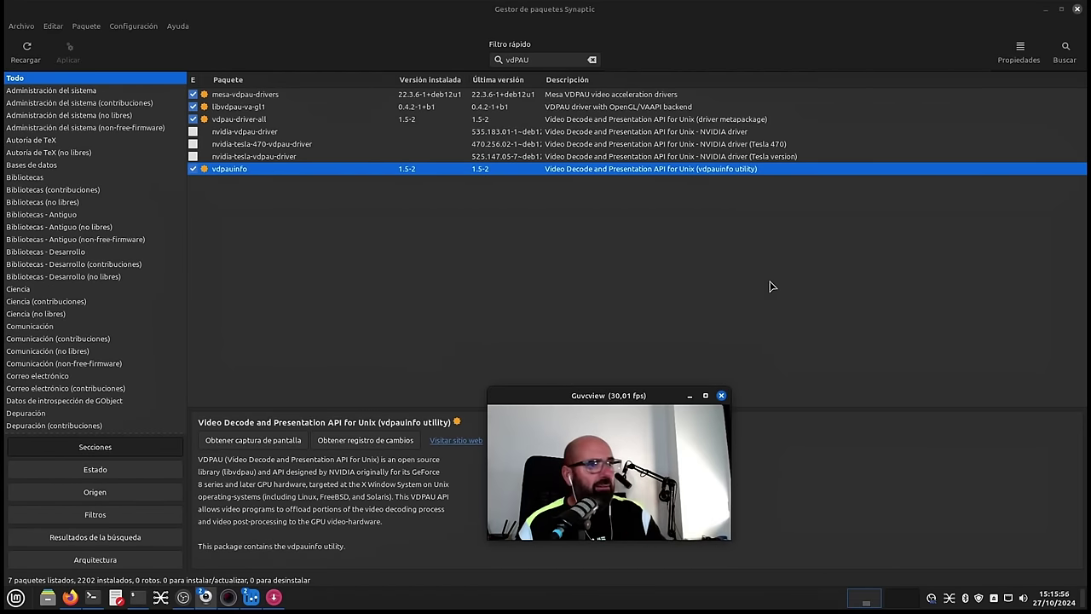
pyautogui.doubleClick(529, 59)
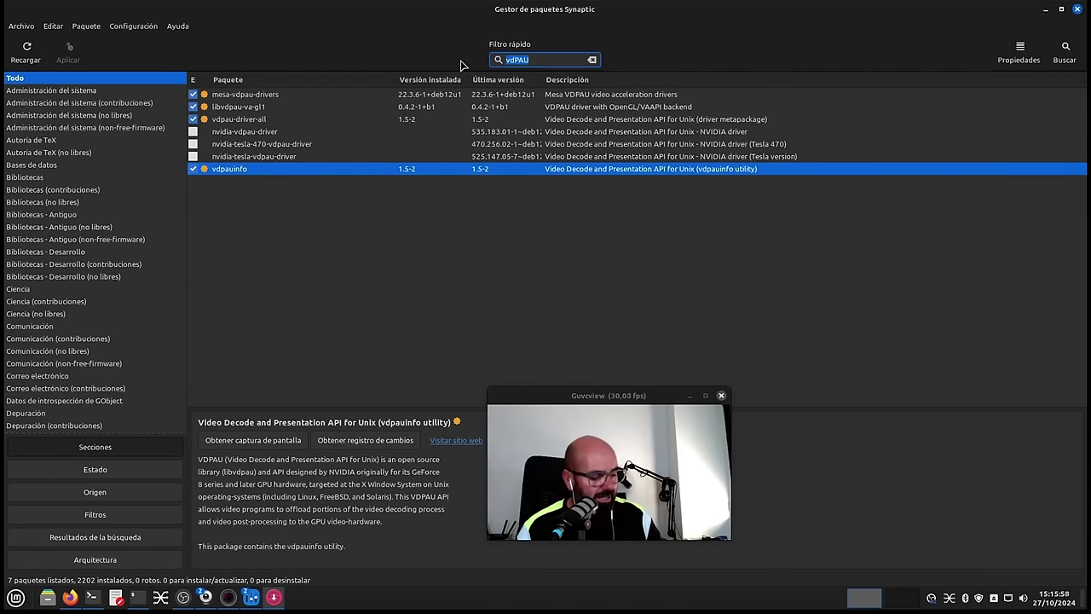
pyautogui.press('BackSpace')
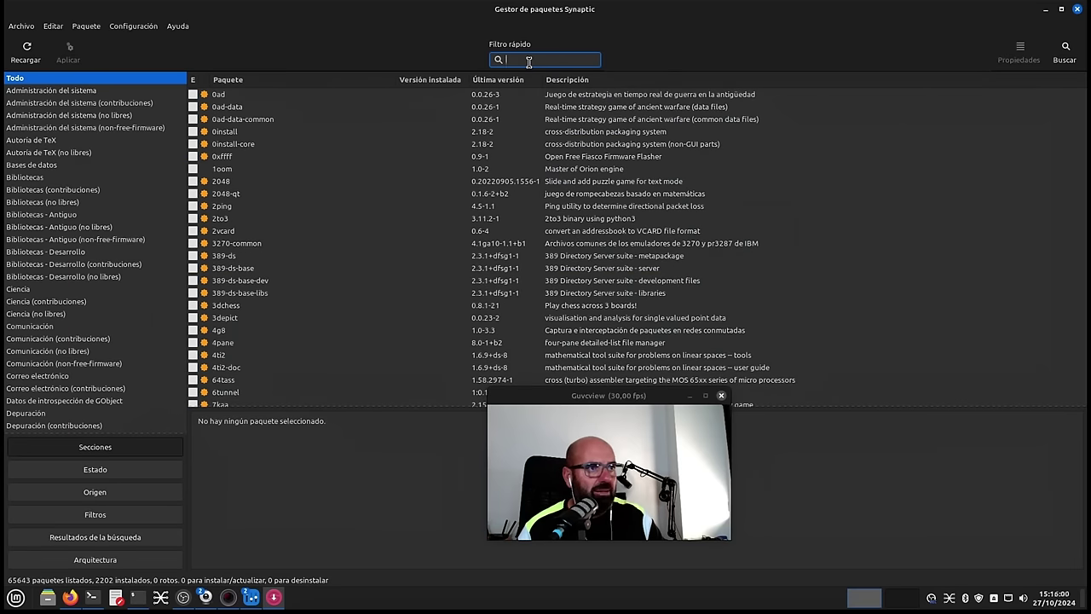
pyautogui.write('pipewire')
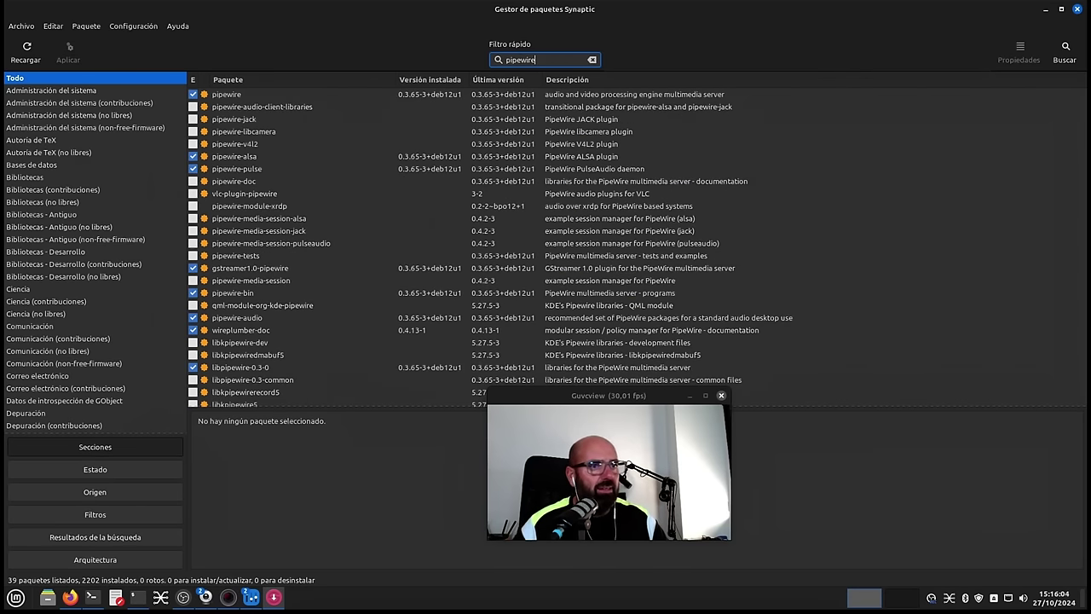
pyautogui.click(193, 81)
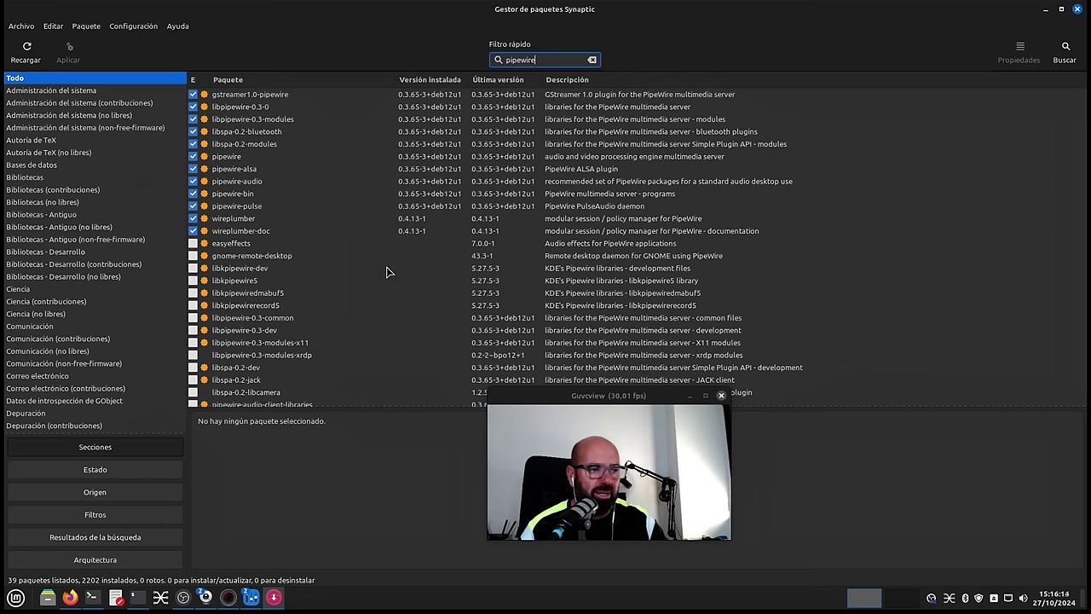
# - Clear the Synaptic search, then open the bookmarked article on activating Synaptic's quick search filter in Firefox's empty tab
pyautogui.doubleClick(554, 56)
pyautogui.press('BackSpace')
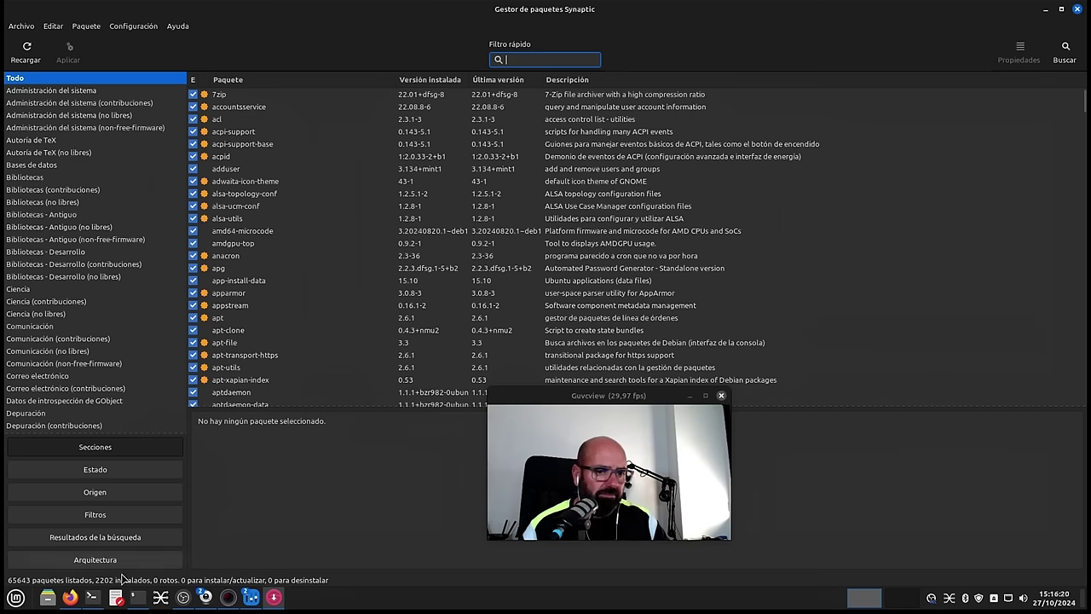
pyautogui.click(70, 599)
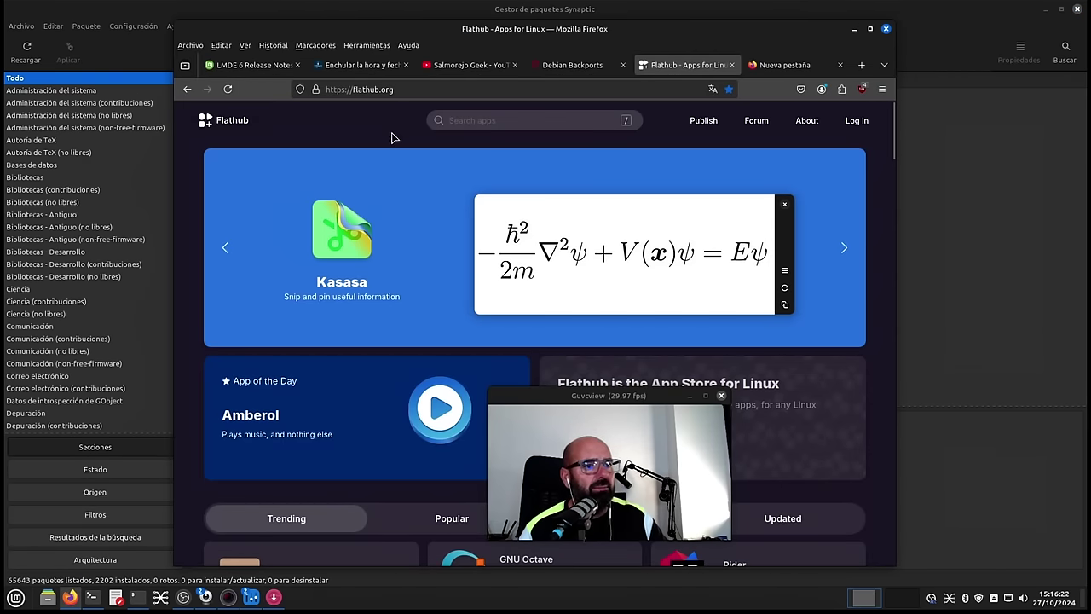
pyautogui.click(785, 66)
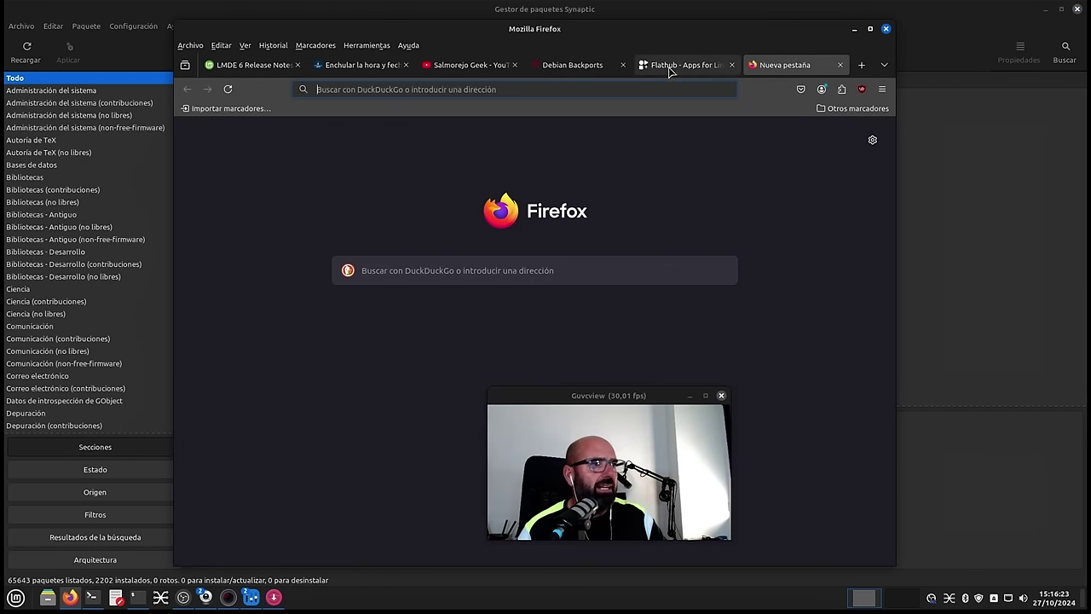
pyautogui.click(305, 47)
pyautogui.moveTo(327, 142)
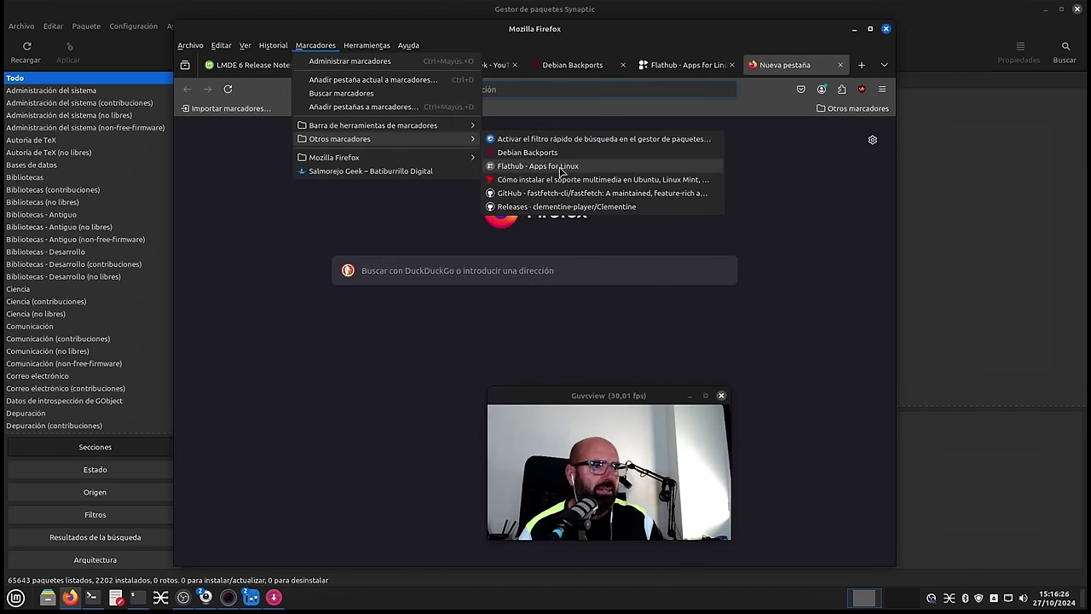
pyautogui.click(532, 139)
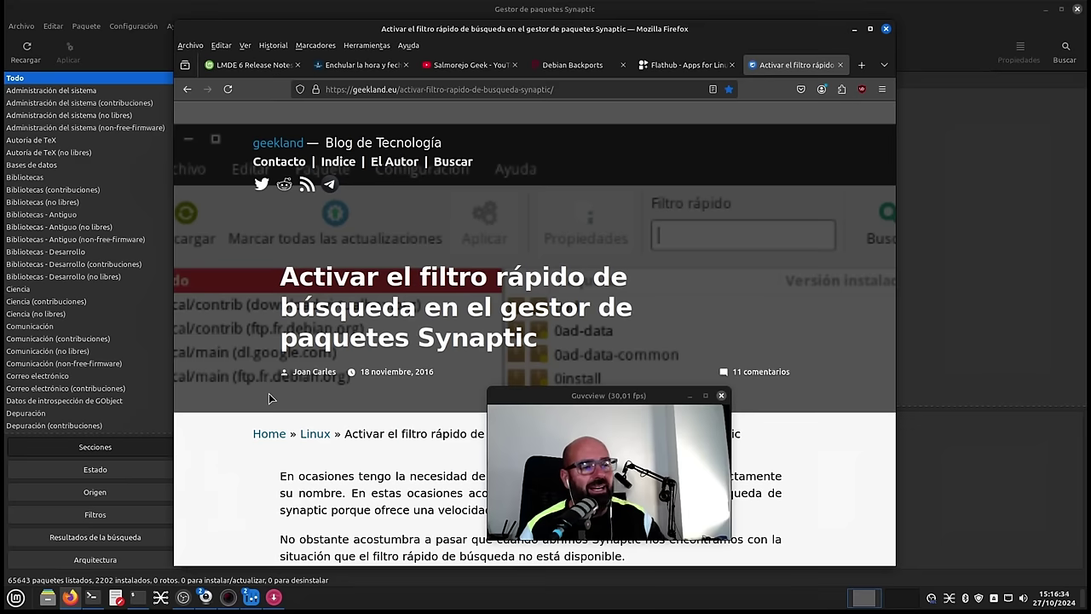
# - Find the article's commands for installing apt-xapian-index and building its index, highlighting "install apt-xapian-index" and "sudo update-apt-xapian-index -vf"
pyautogui.scroll(-5, 450, 341)
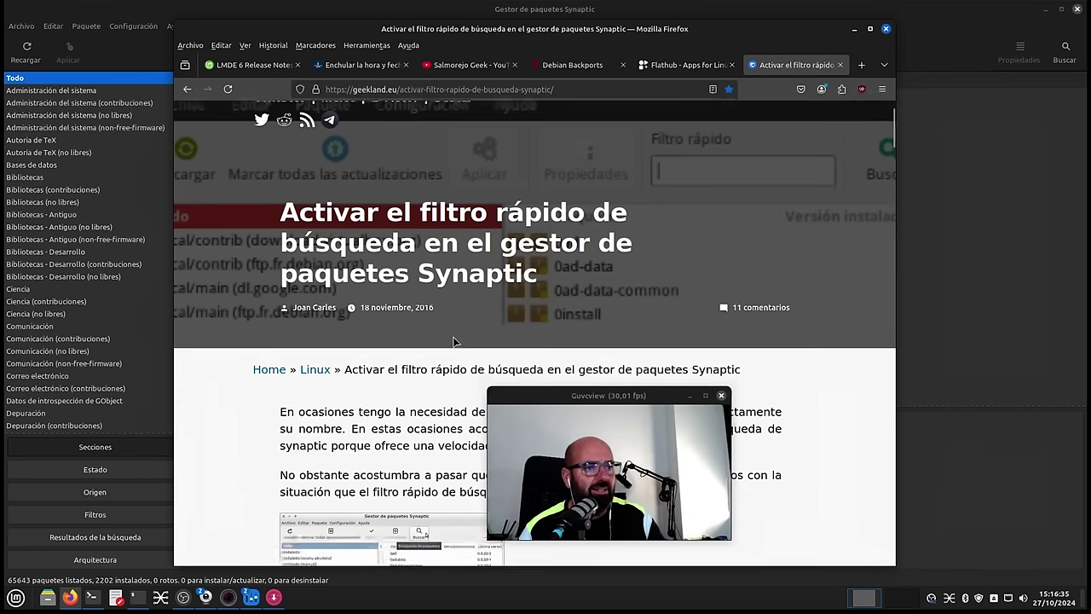
pyautogui.scroll(-3, 453, 335)
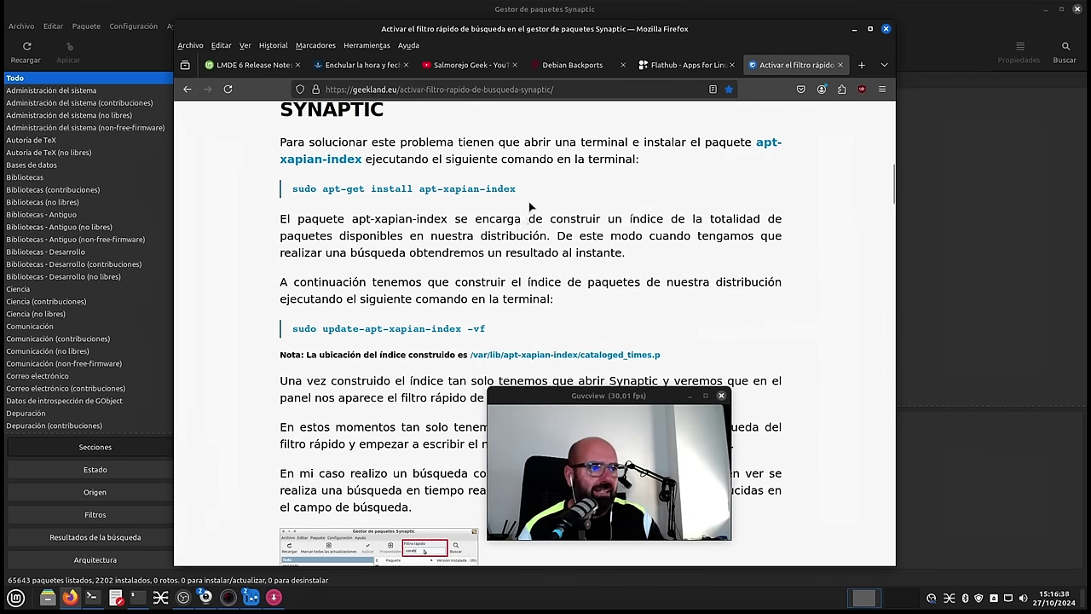
pyautogui.moveTo(518, 189); pyautogui.dragTo(415, 190)
pyautogui.click(487, 214)
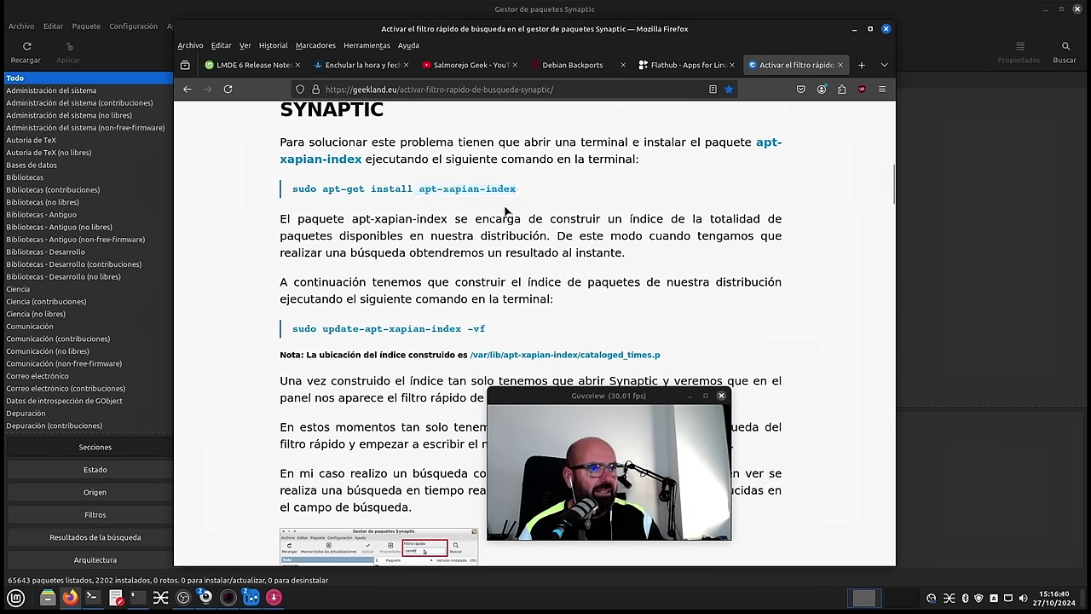
pyautogui.moveTo(521, 191); pyautogui.dragTo(368, 187)
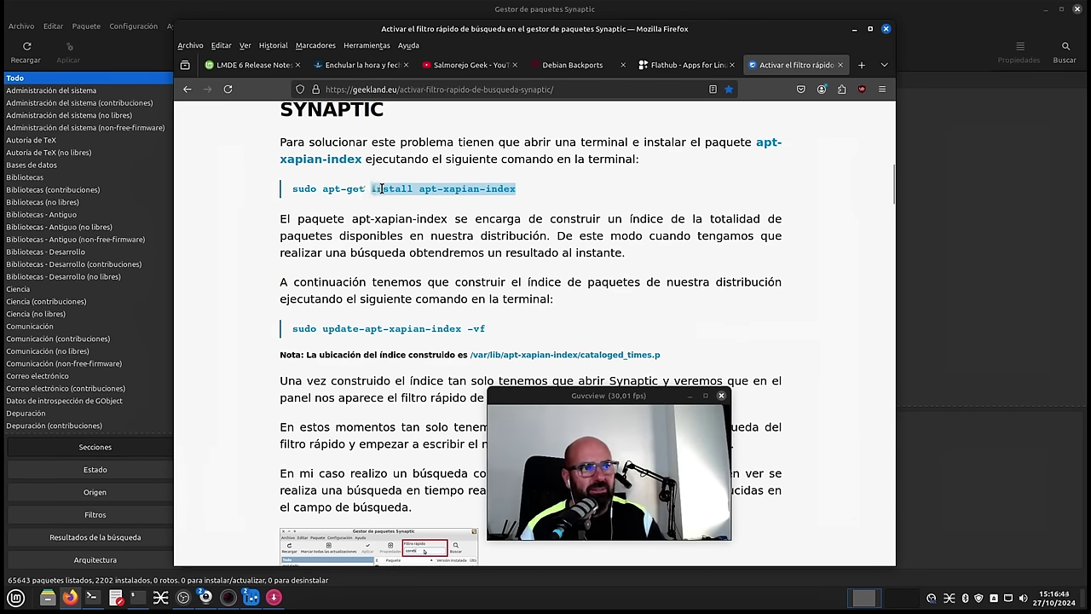
pyautogui.click(506, 291)
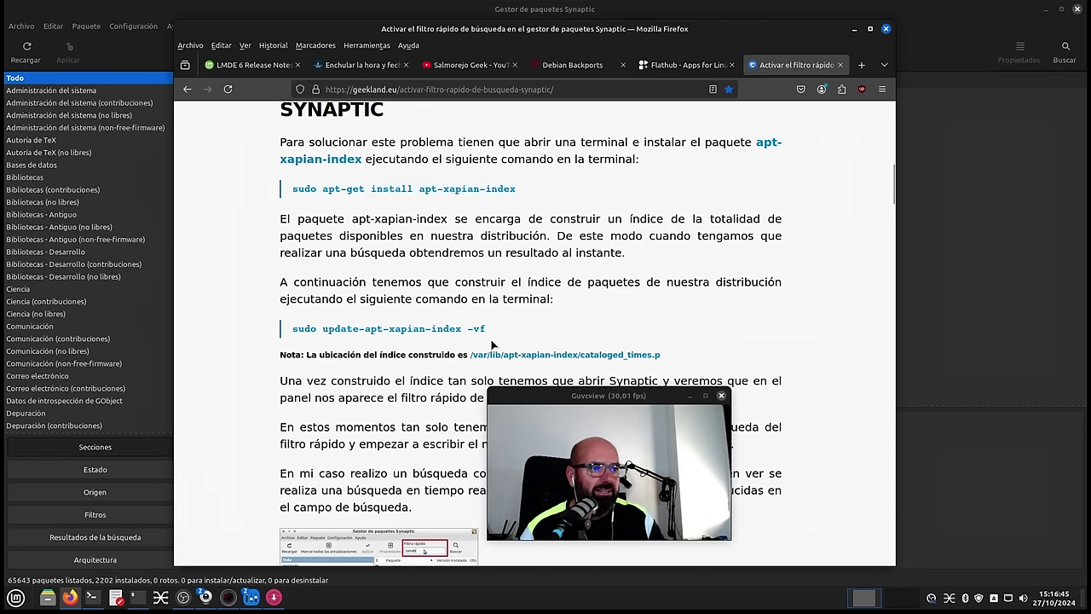
pyautogui.moveTo(487, 330); pyautogui.dragTo(297, 329)
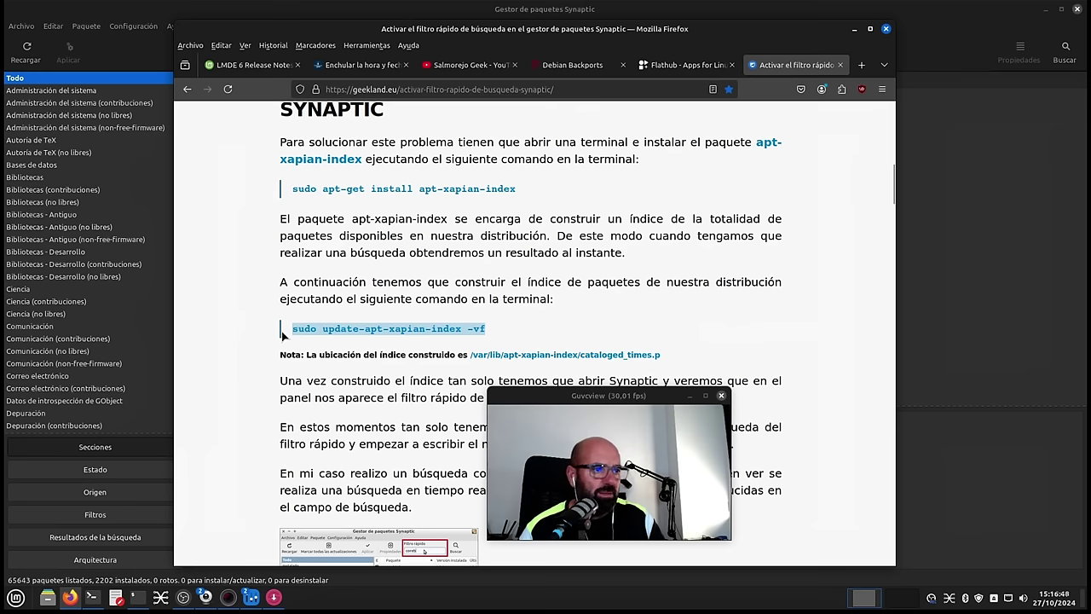
# - Minimise the browser with the quick filter article and filter Synaptic's packages by "linux-image-6.1.0"
pyautogui.moveTo(483, 327); pyautogui.dragTo(290, 332)
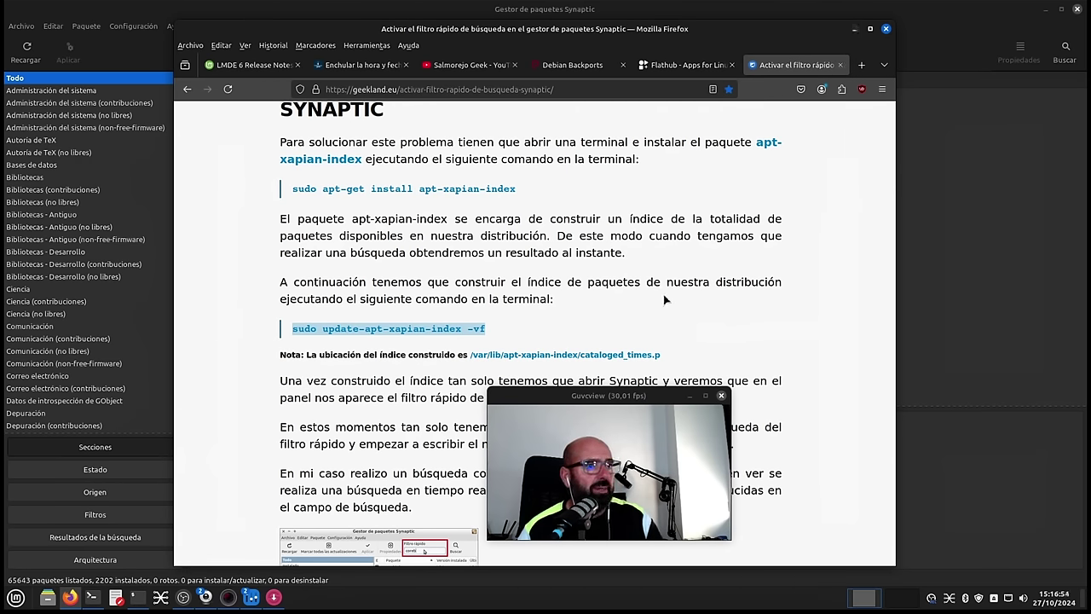
pyautogui.scroll(10, 656, 307)
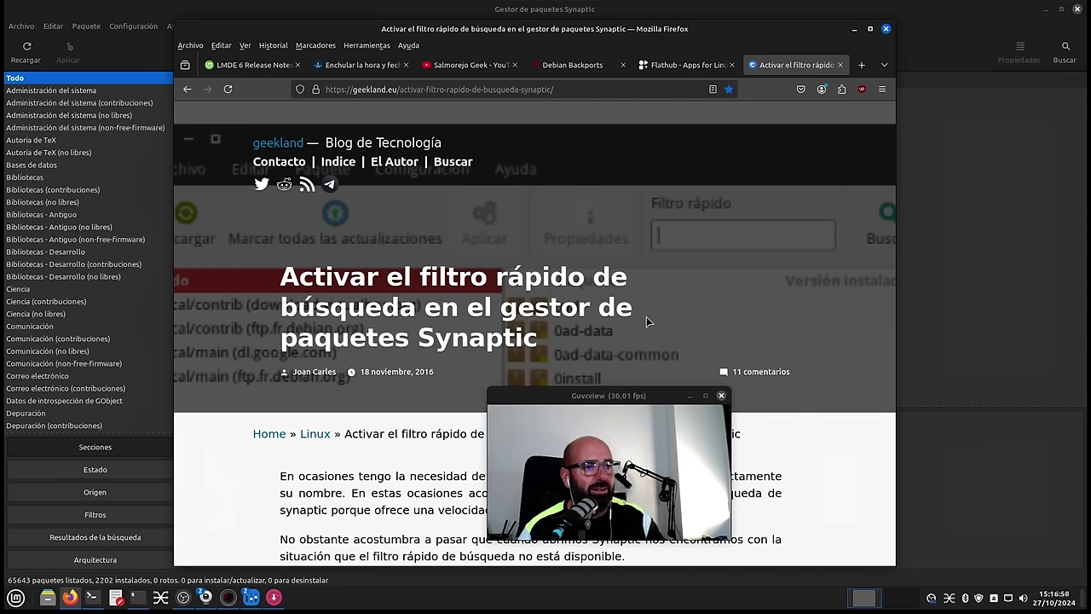
pyautogui.click(857, 29)
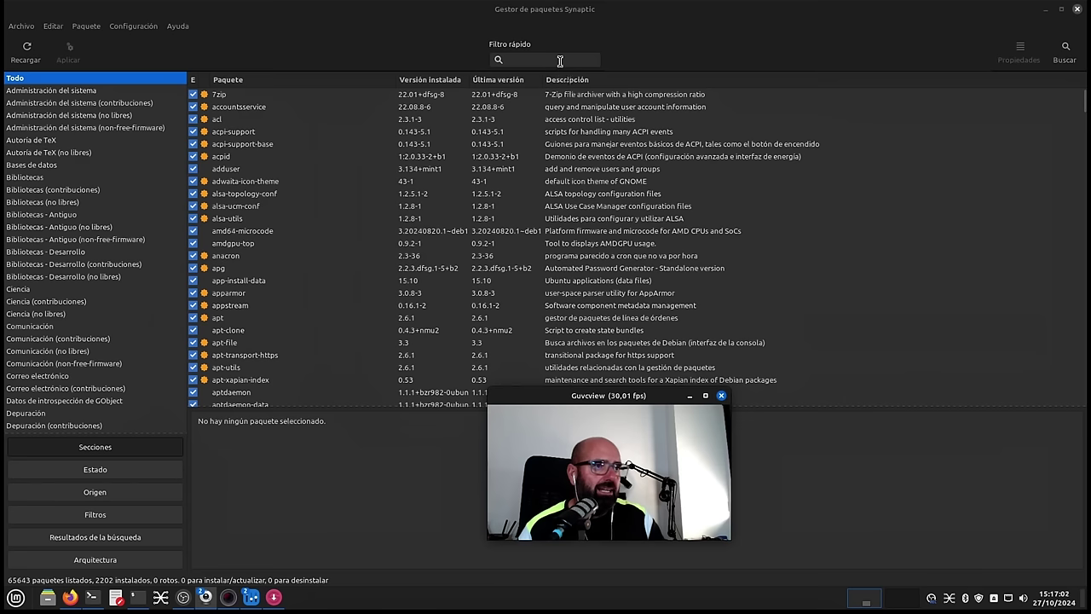
pyautogui.click(560, 61)
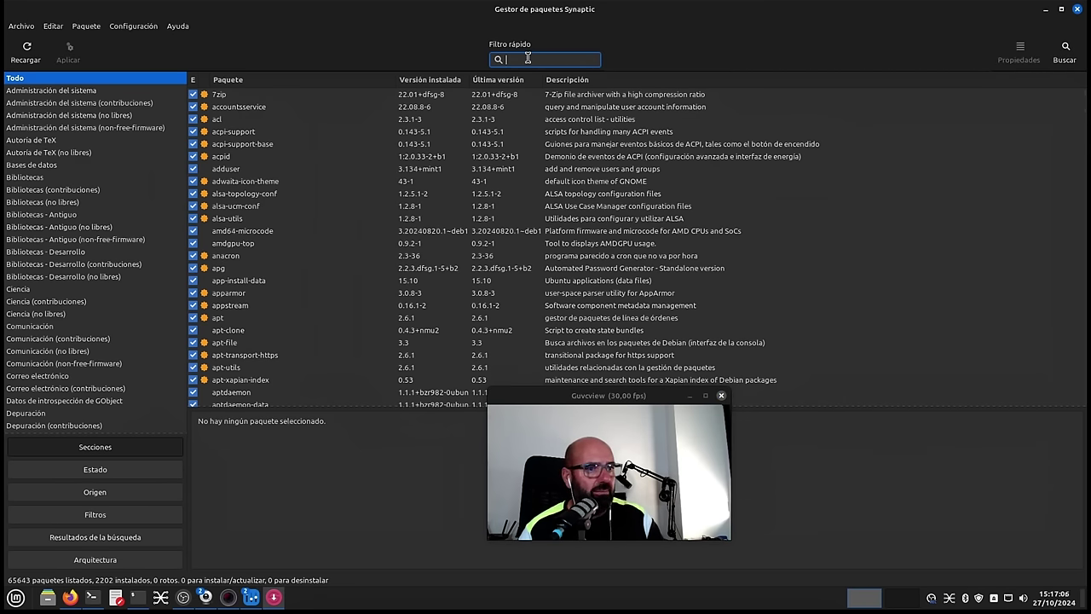
pyautogui.write('linux-')
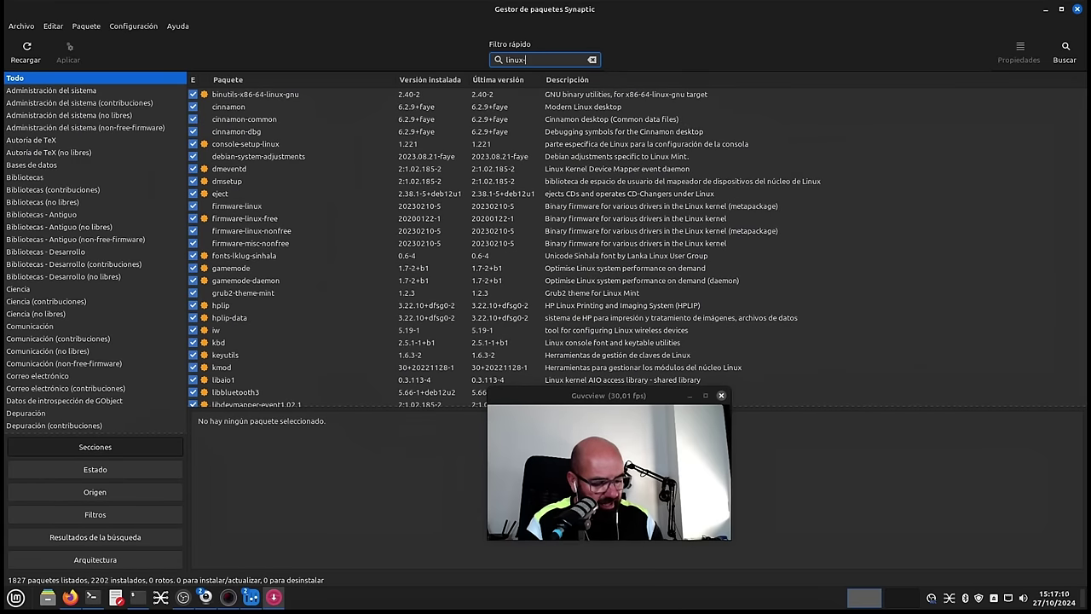
pyautogui.write('image')
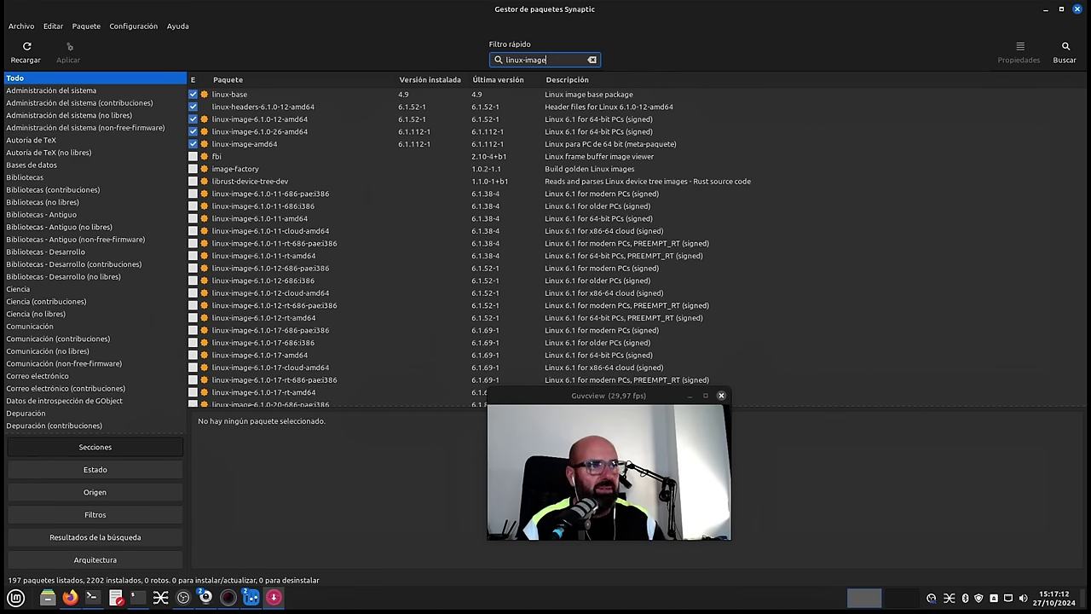
pyautogui.write('-6.1.0')
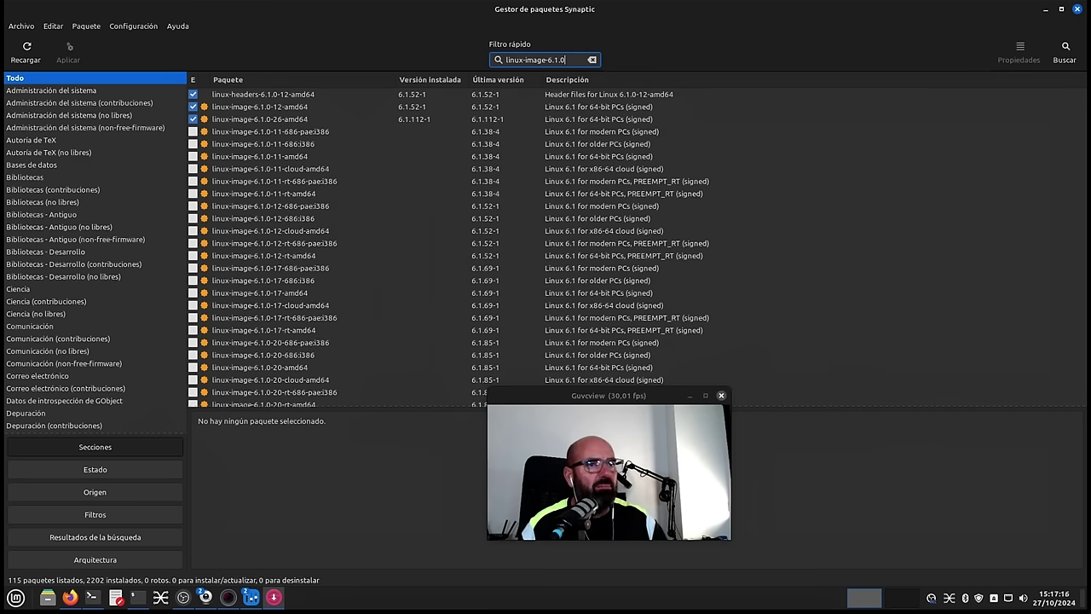
# - Inspect the linux-image-6.1.0-12-amd64 and linux-image-6.1.0-26-amd64 packages, look through the remaining kernel packages and close Synaptic
pyautogui.click(306, 106)
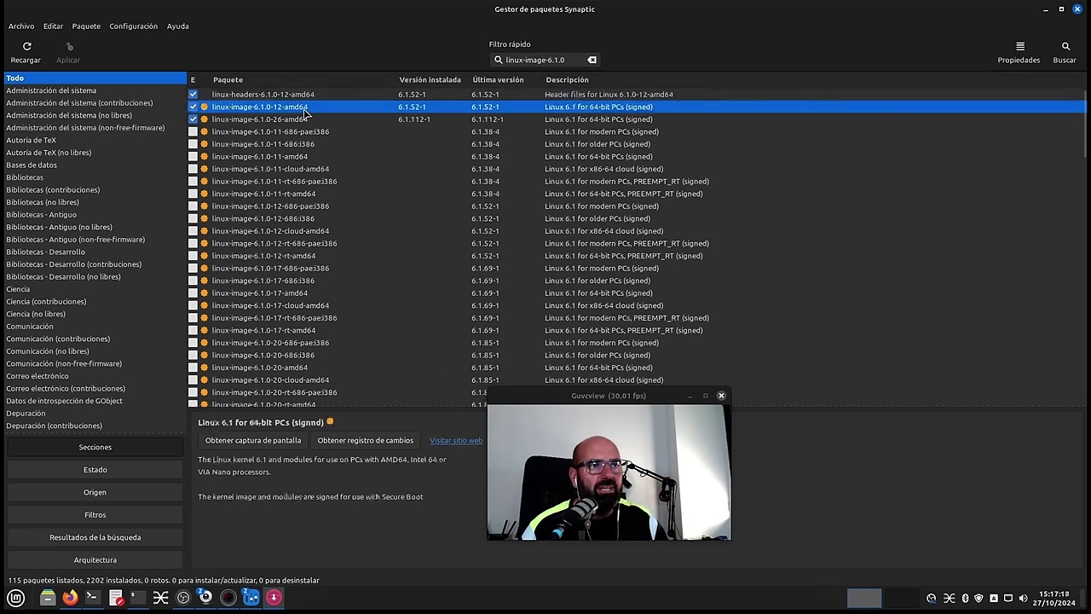
pyautogui.click(287, 119)
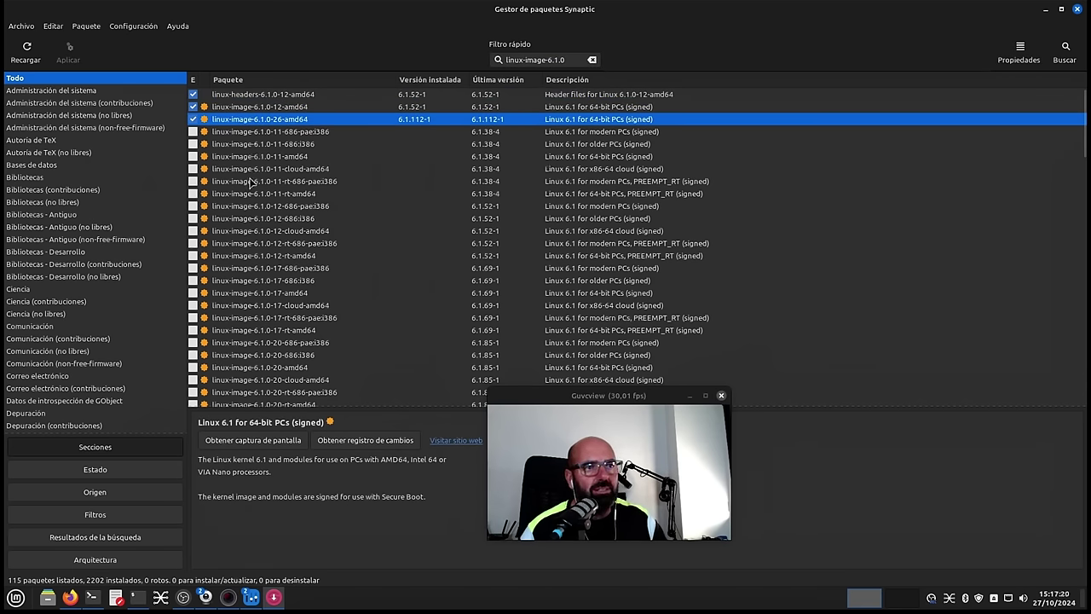
pyautogui.scroll(-10, 331, 210)
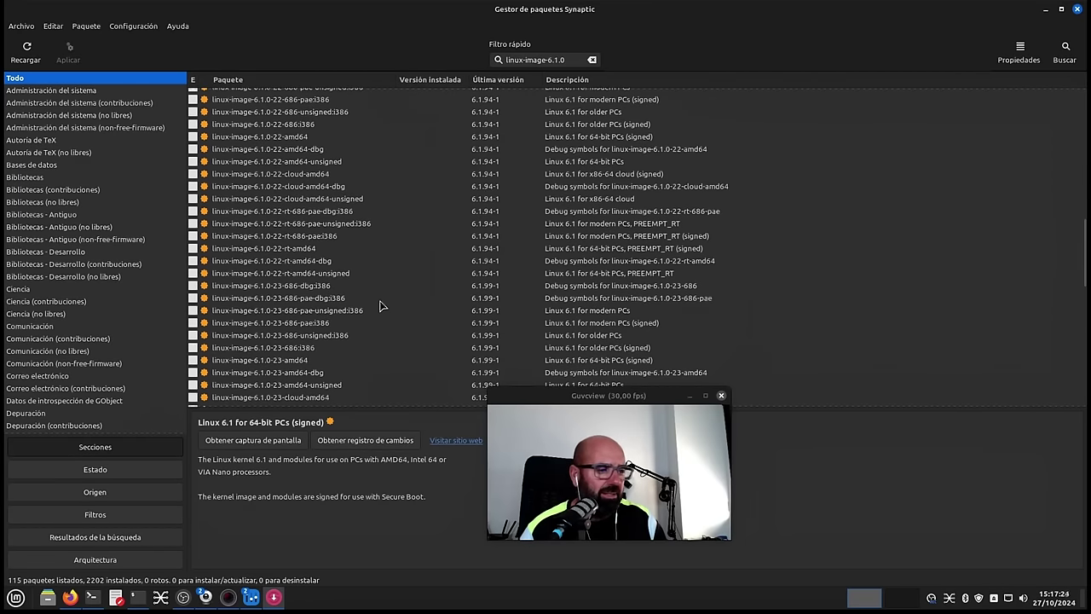
pyautogui.scroll(10, 380, 305)
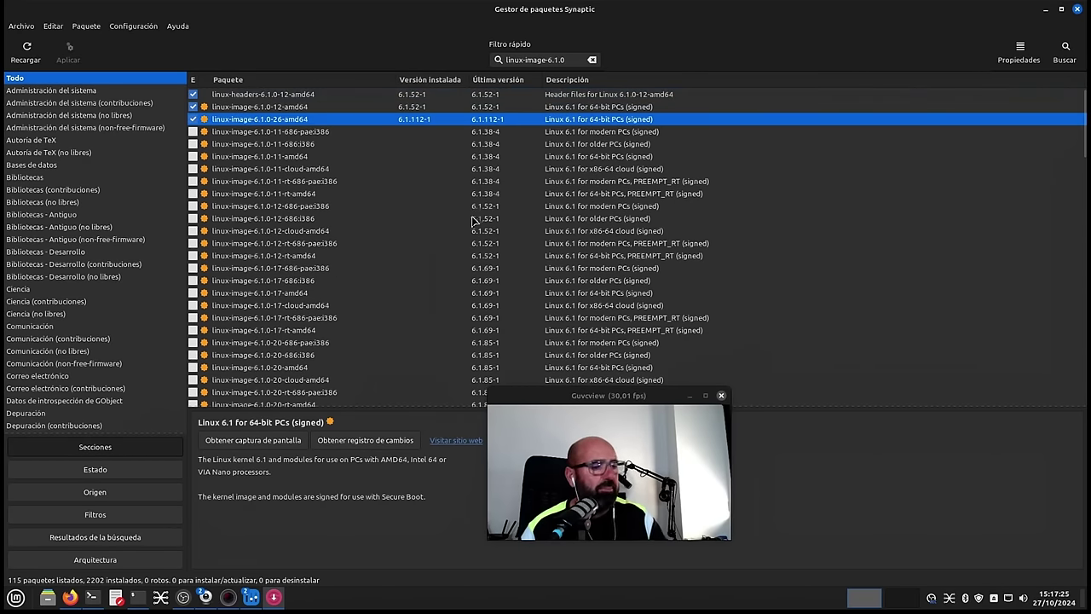
pyautogui.click(1076, 9)
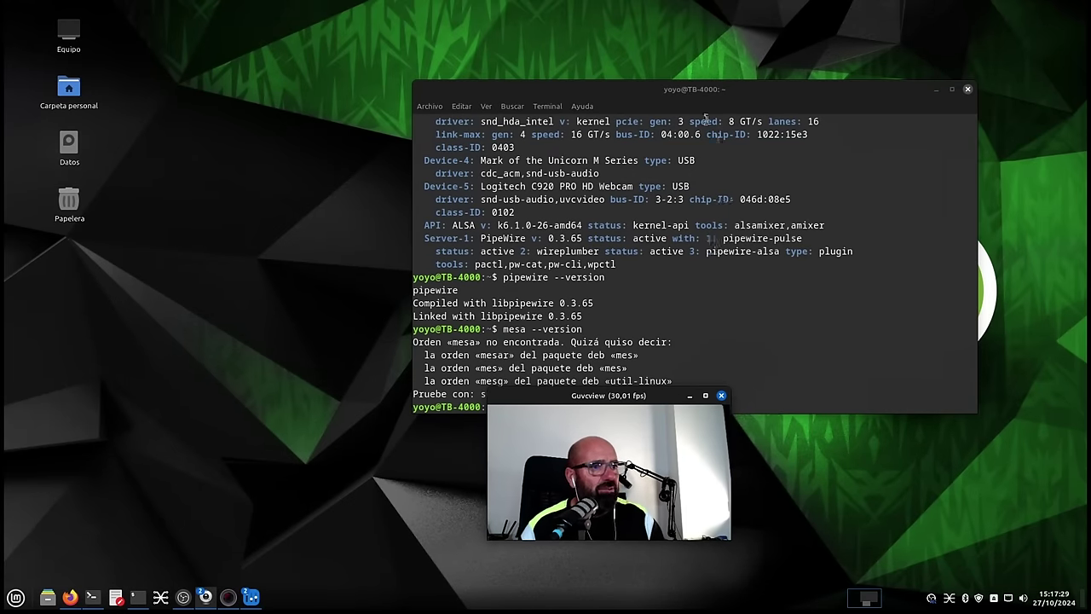
# - Move and enlarge the terminal window, set the webcam window clear of it, and run "clear"
pyautogui.moveTo(690, 101); pyautogui.dragTo(374, 41)
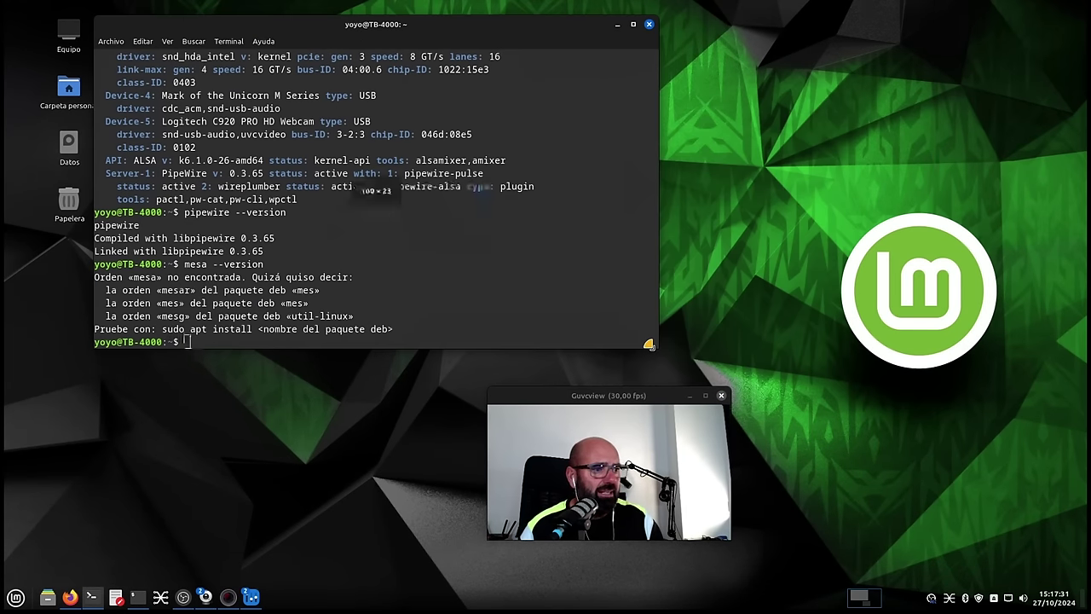
pyautogui.moveTo(653, 351); pyautogui.dragTo(806, 388)
pyautogui.moveTo(618, 398); pyautogui.dragTo(135, 424)
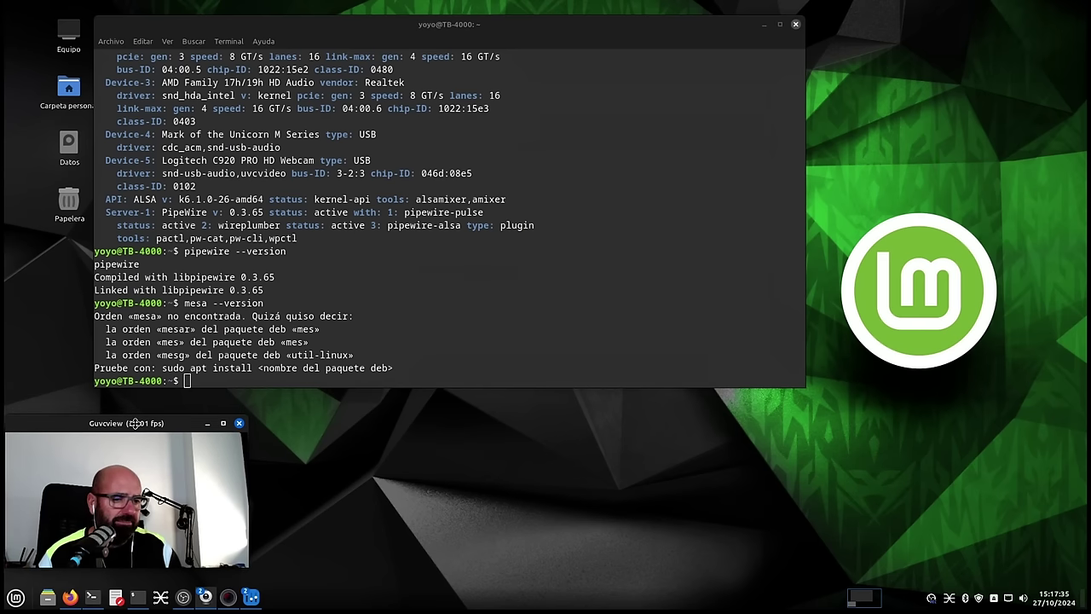
pyautogui.click(470, 359)
pyautogui.write('clear')
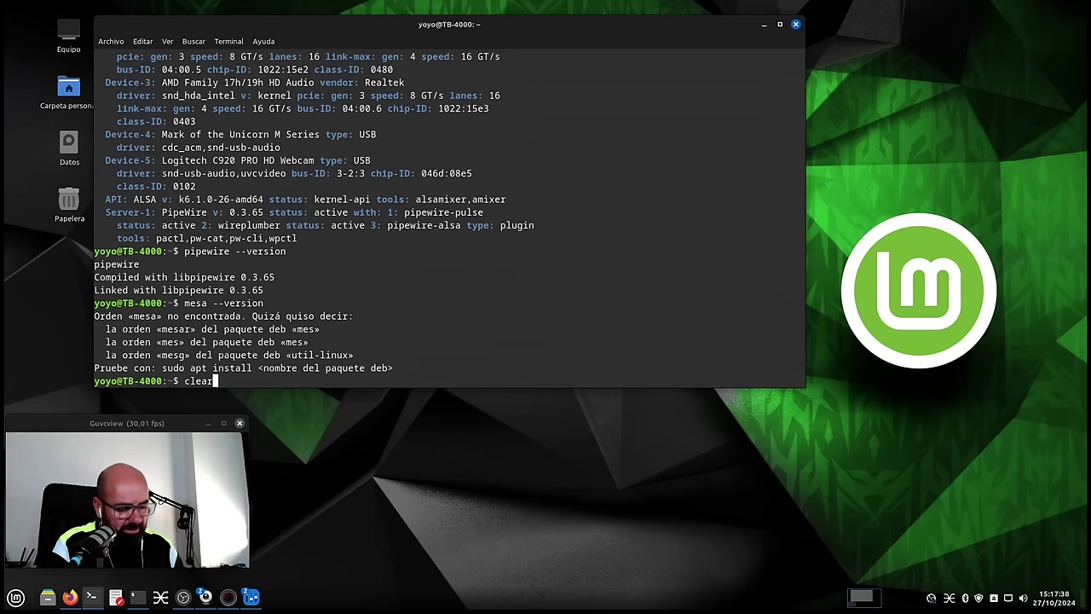
pyautogui.press('Return')
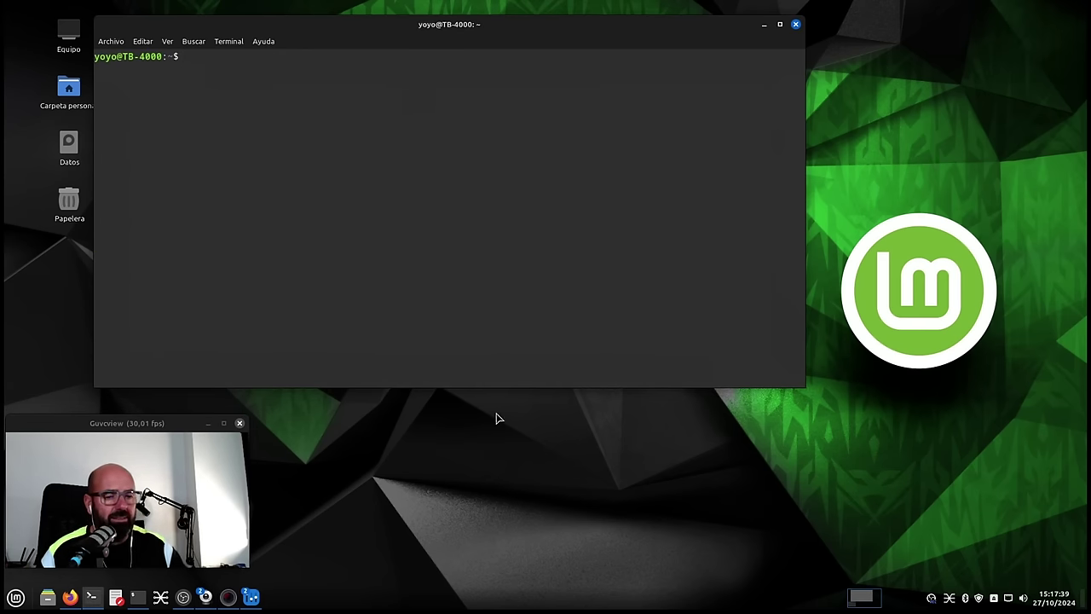
# - Switch to the Debian Backports page in Firefox, maximise the browser window and shift the webcam window slightly
pyautogui.click(70, 597)
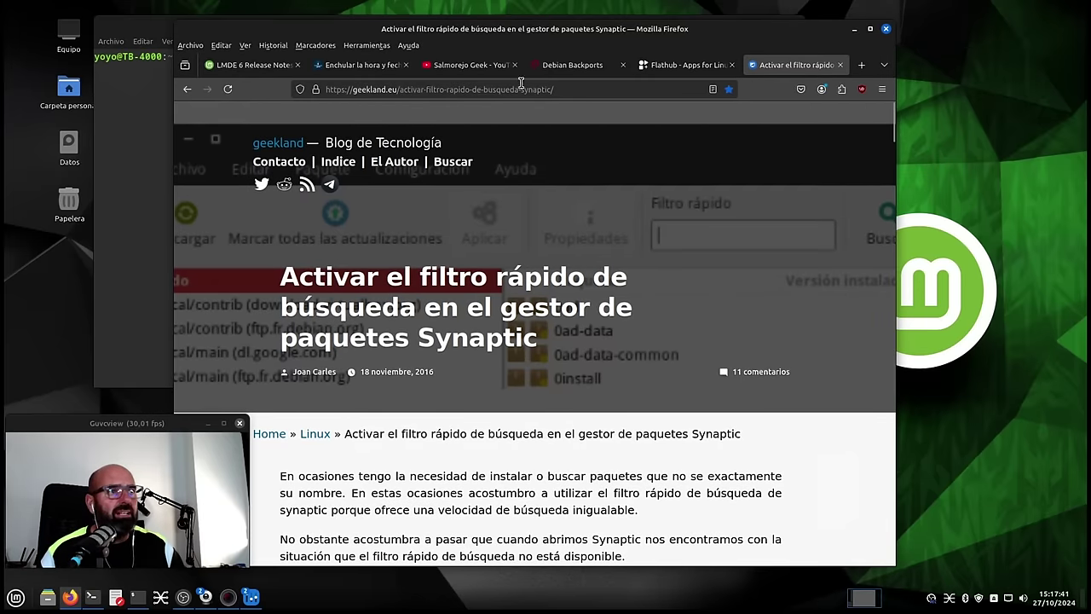
pyautogui.click(591, 68)
pyautogui.moveTo(817, 30); pyautogui.dragTo(728, 15)
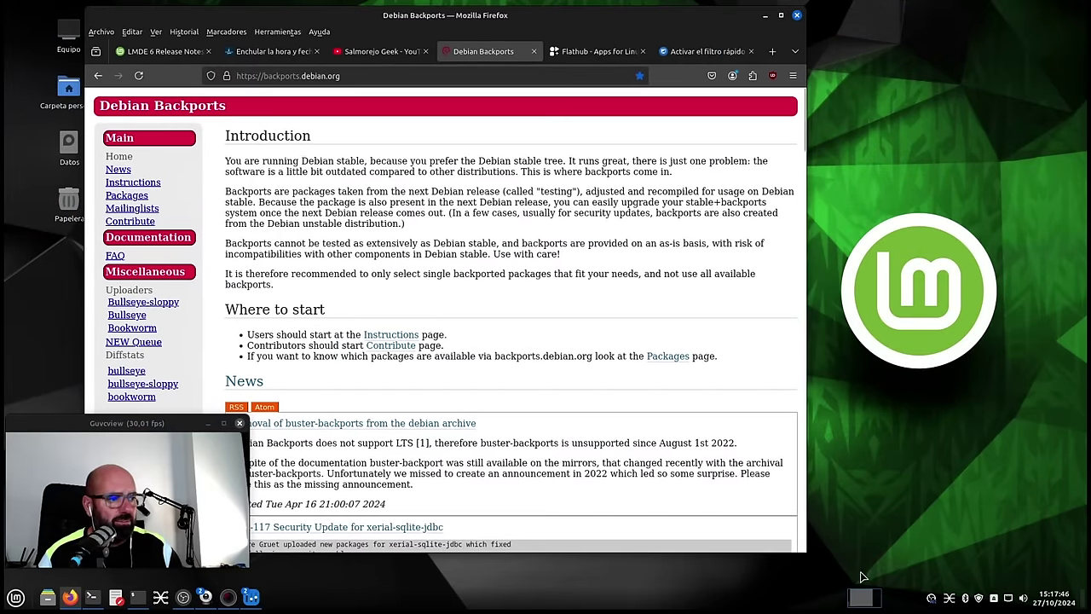
pyautogui.moveTo(806, 553); pyautogui.dragTo(1067, 569)
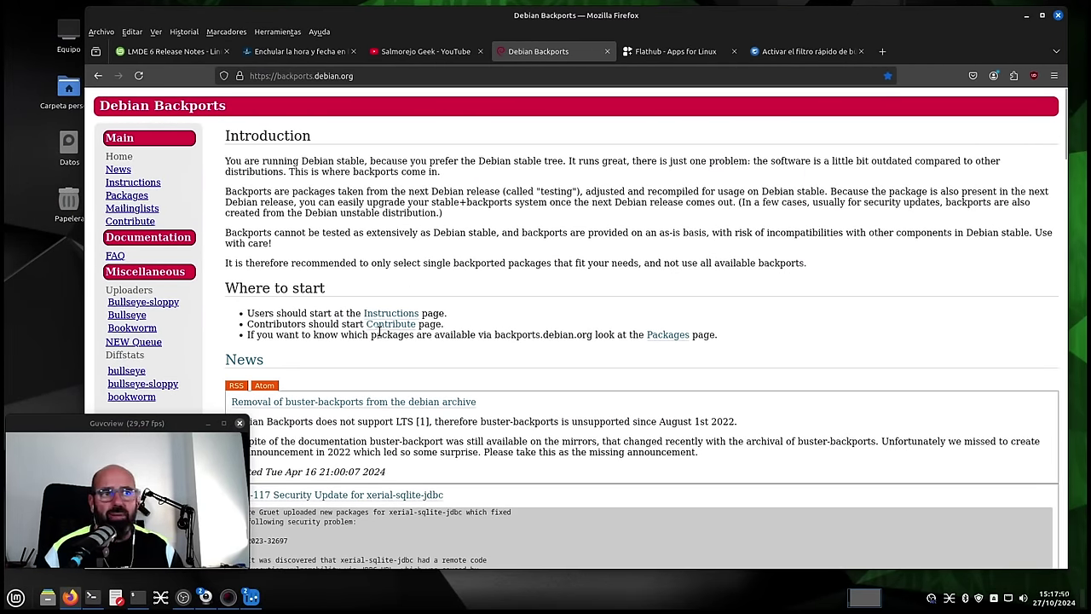
pyautogui.scroll(-4, 379, 333)
pyautogui.scroll(4, 403, 255)
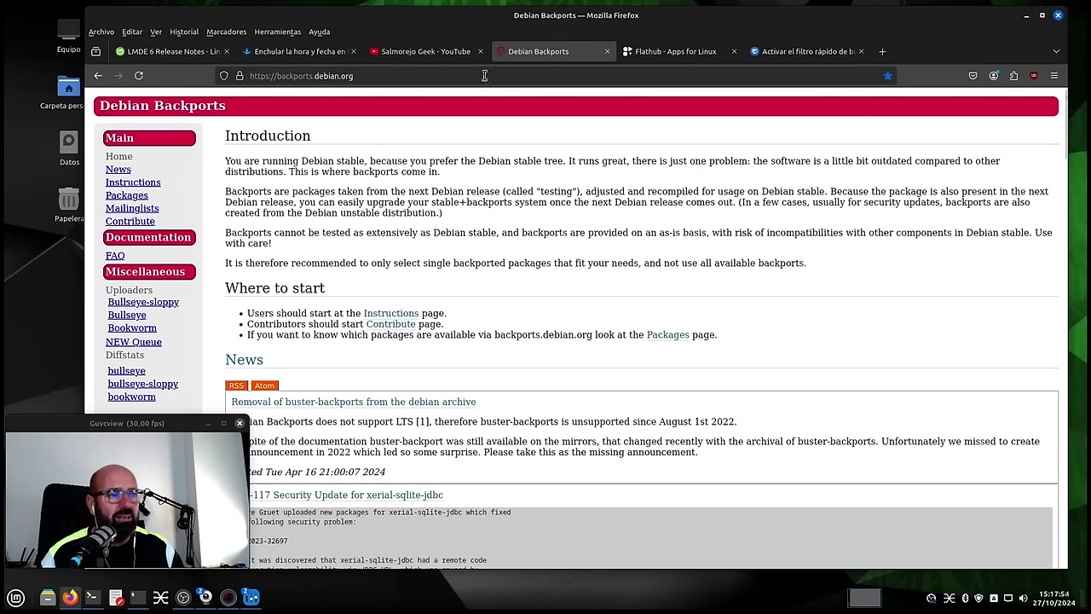
pyautogui.click(1041, 15)
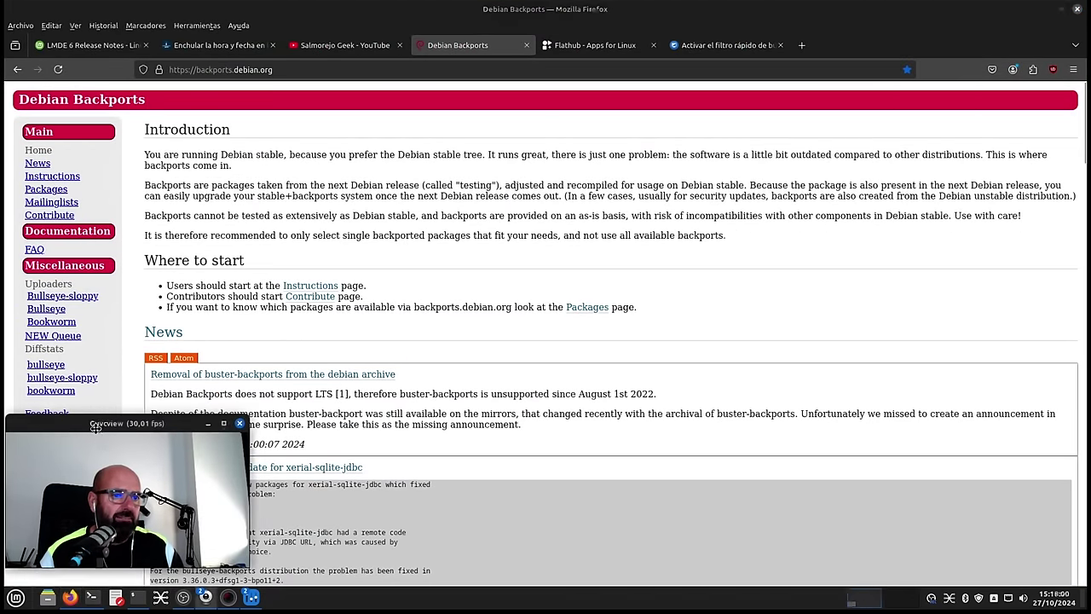
pyautogui.moveTo(77, 426)
pyautogui.mouseDown()
pyautogui.moveTo(461, 424)
pyautogui.moveTo(324, 448)
pyautogui.moveTo(128, 444)
pyautogui.moveTo(94, 431)
pyautogui.mouseUp()
pyautogui.click(53, 176)
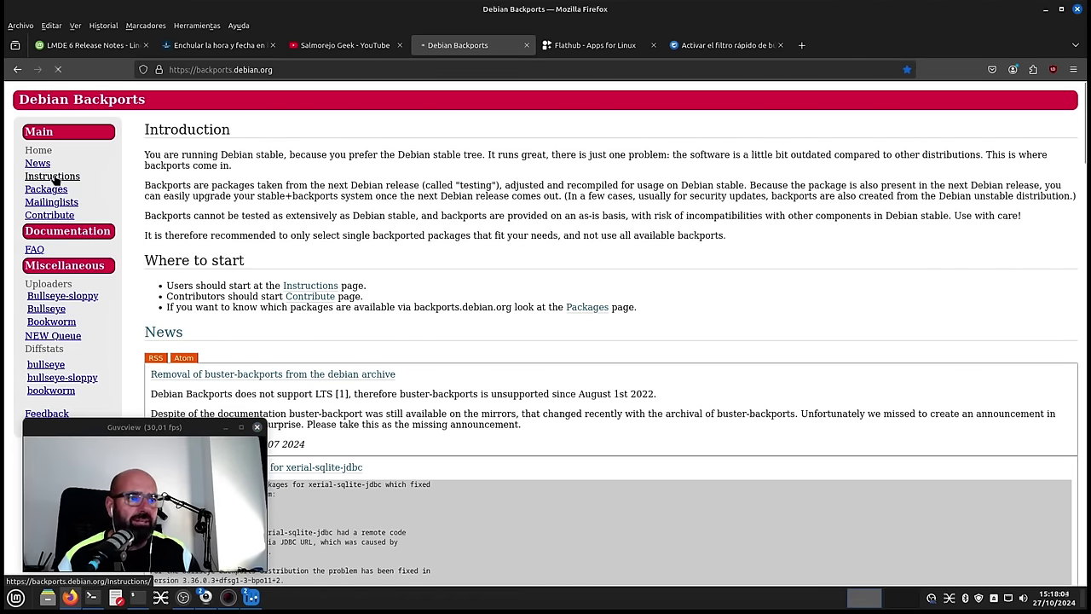
pyautogui.scroll(-4, 284, 285)
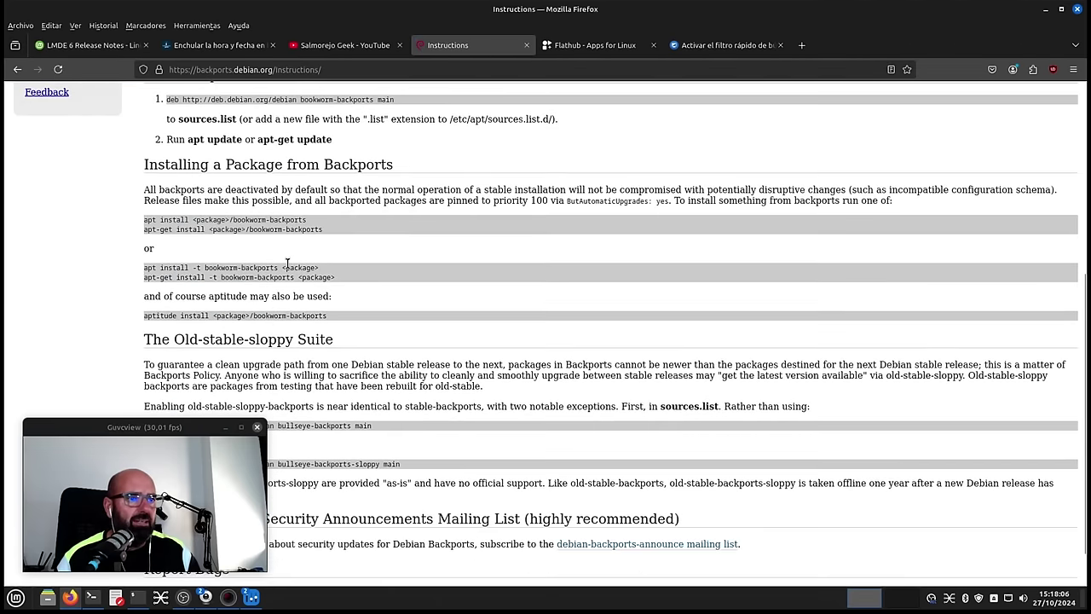
pyautogui.scroll(1, 418, 228)
pyautogui.moveTo(419, 164); pyautogui.dragTo(146, 171)
pyautogui.click(329, 215)
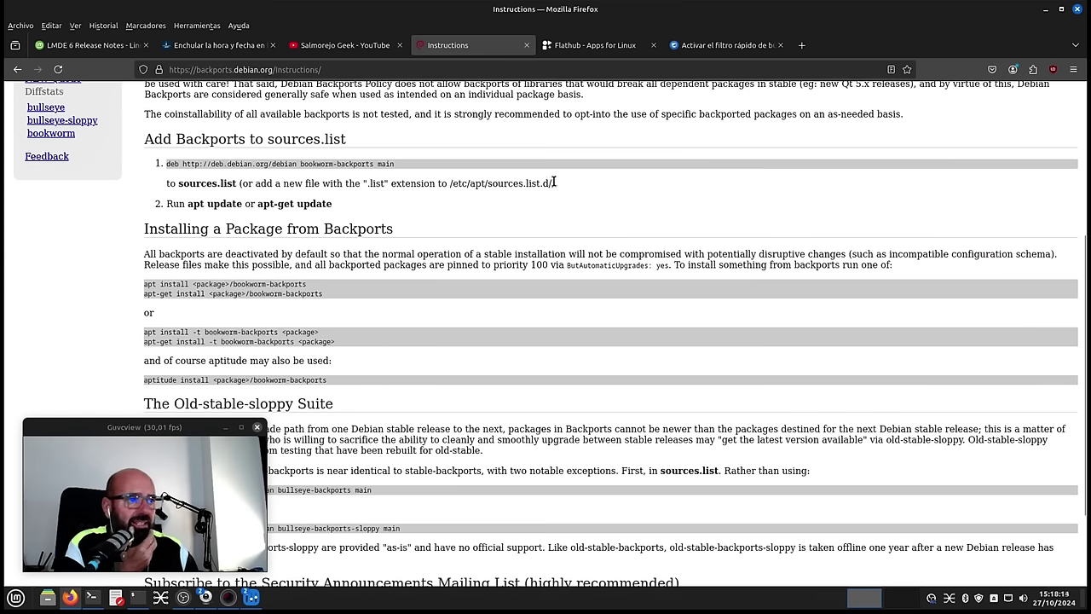
# - Copy the path "/etc/apt/sources.list.d/" from the section on adding backports to sources.list
pyautogui.moveTo(555, 182); pyautogui.dragTo(453, 186)
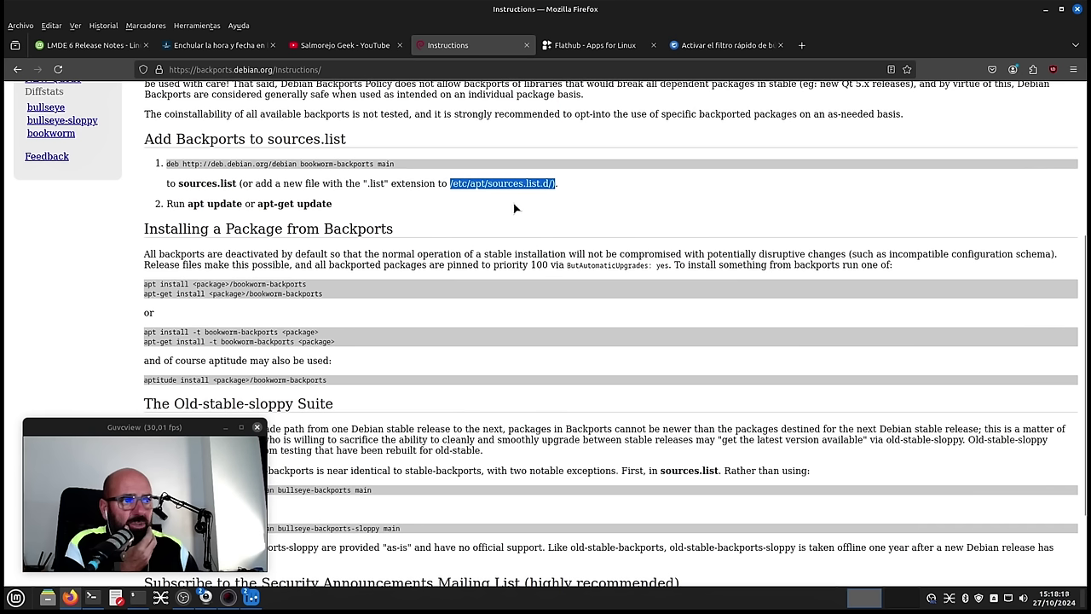
pyautogui.click(555, 182)
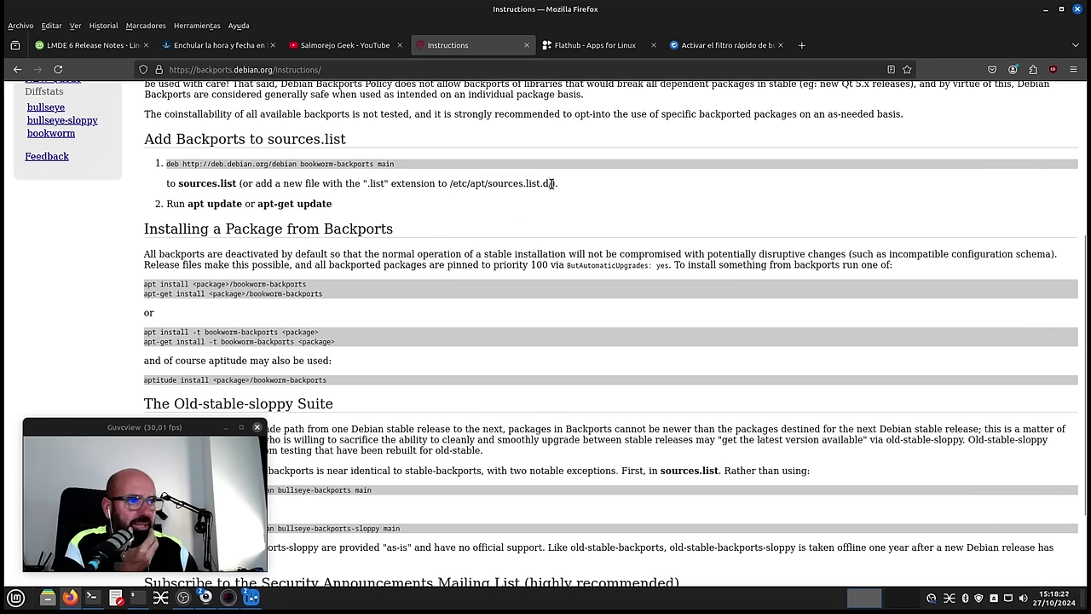
pyautogui.moveTo(553, 183); pyautogui.dragTo(448, 185)
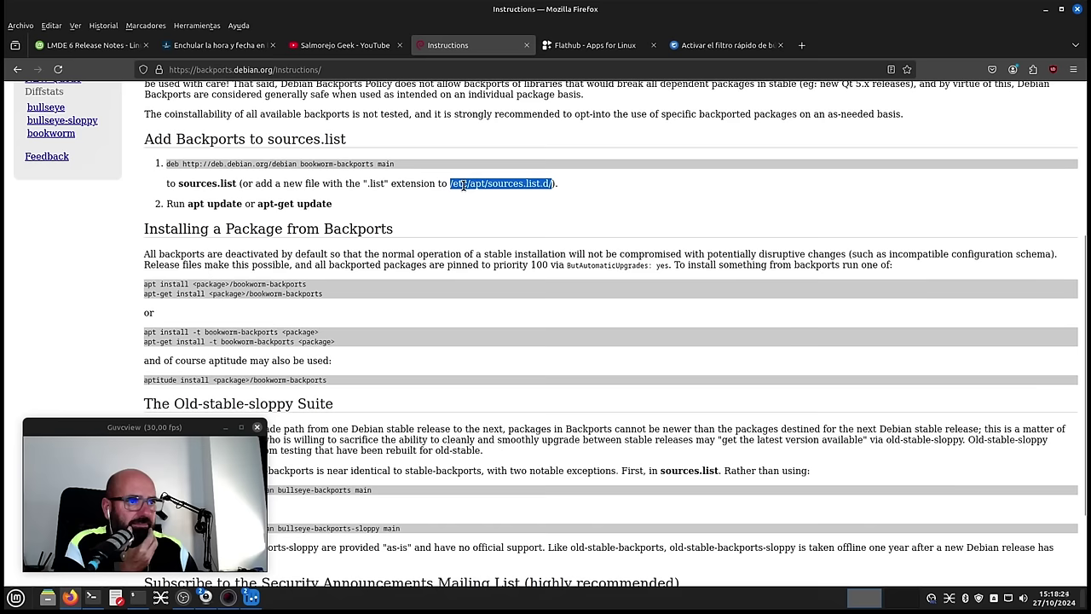
pyautogui.rightClick(463, 186)
pyautogui.click(482, 194)
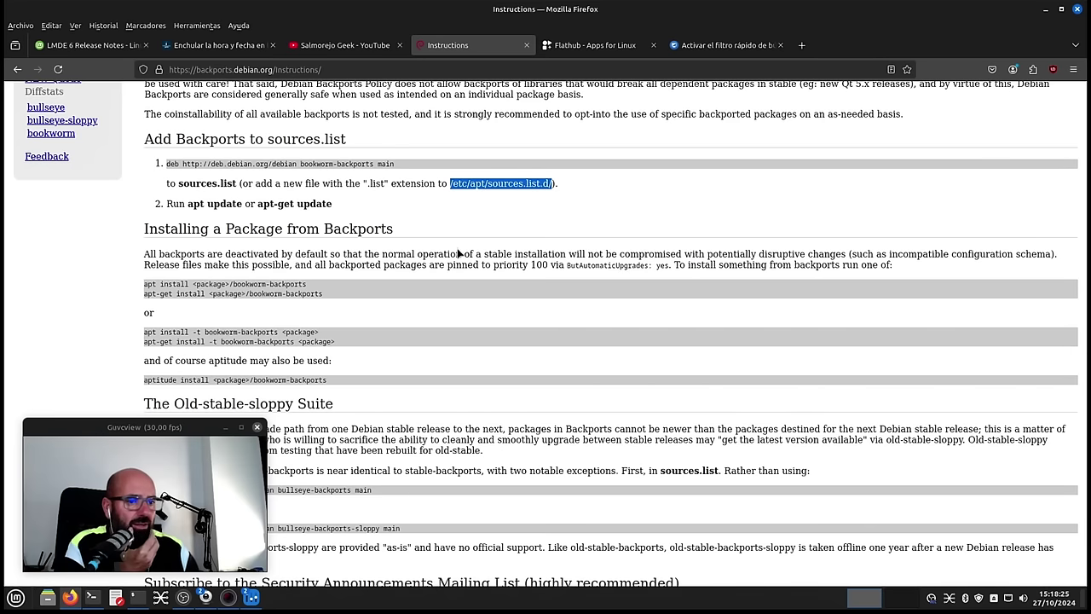
pyautogui.click(136, 596)
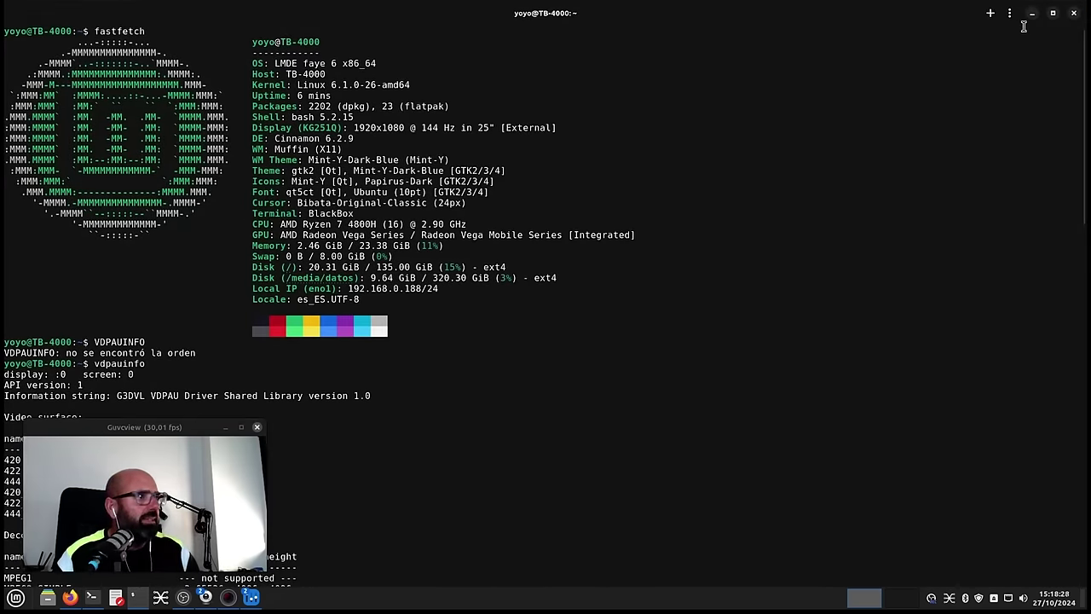
pyautogui.click(1052, 14)
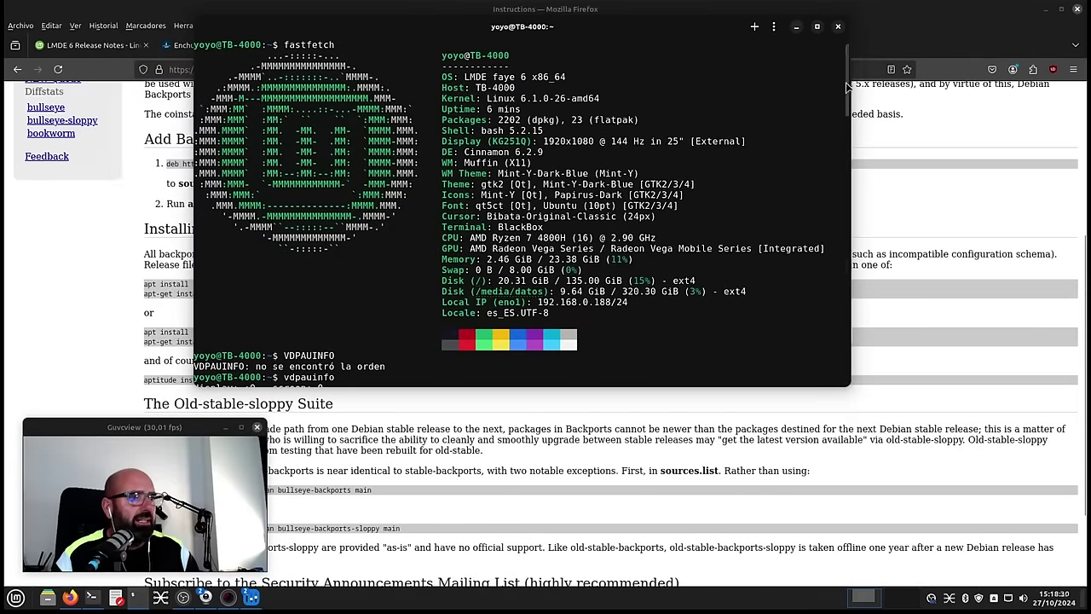
pyautogui.click(796, 26)
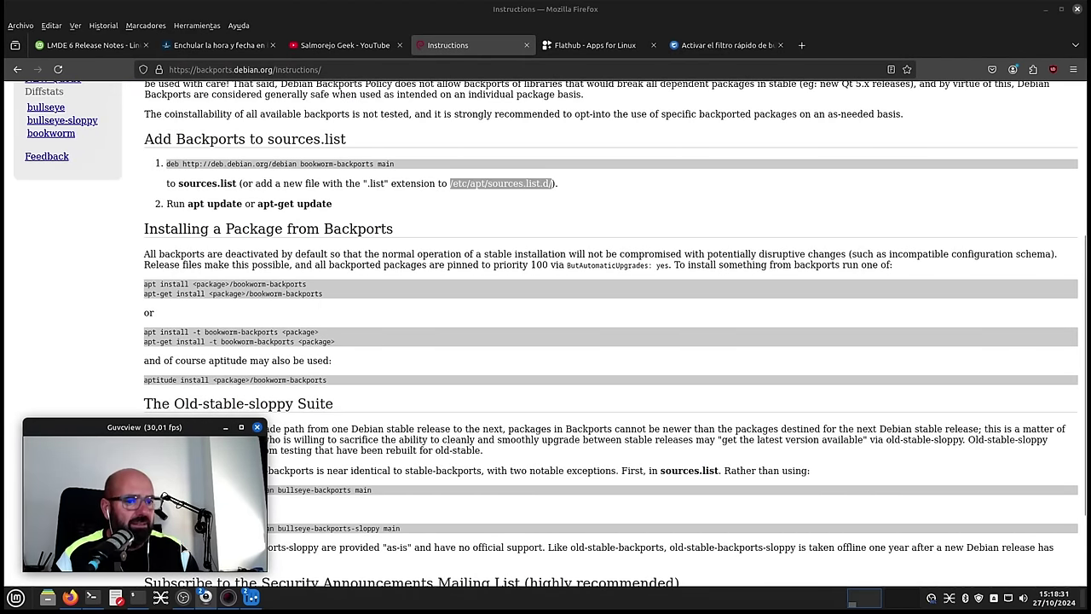
# - In the terminal, compose the command "sudo geany /etc/apt/sources.list.d/bookworm-backports.list", pasting the copied directory path
pyautogui.click(92, 596)
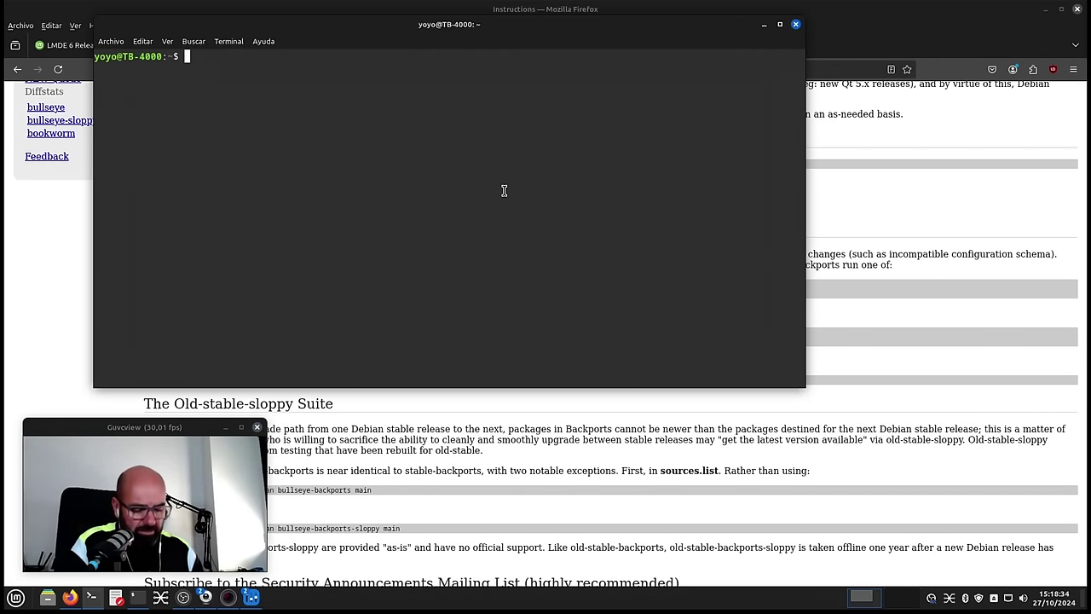
pyautogui.write('sudo ')
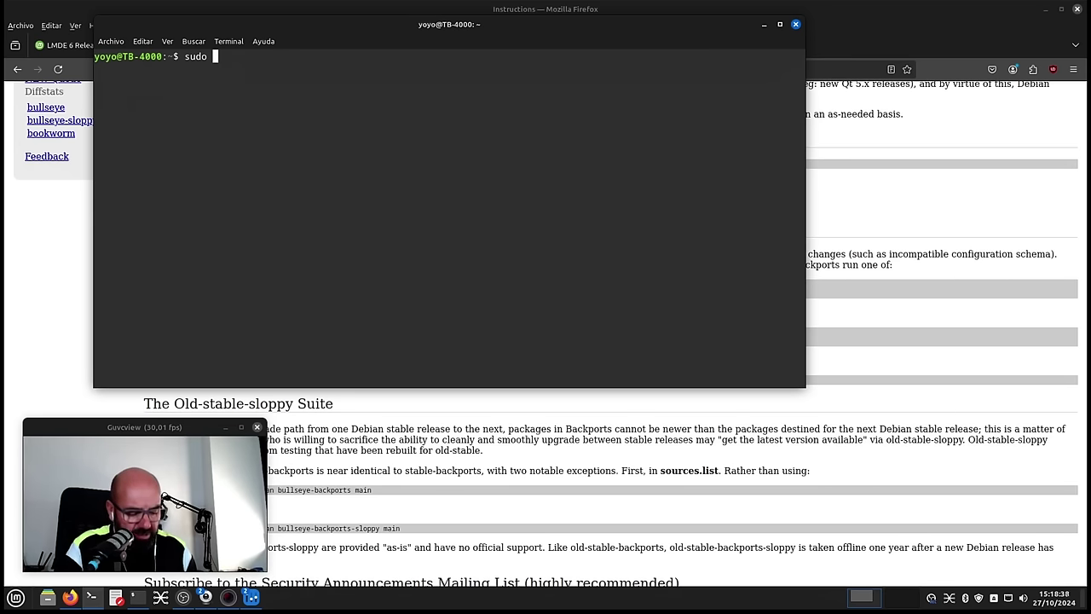
pyautogui.write('geany')
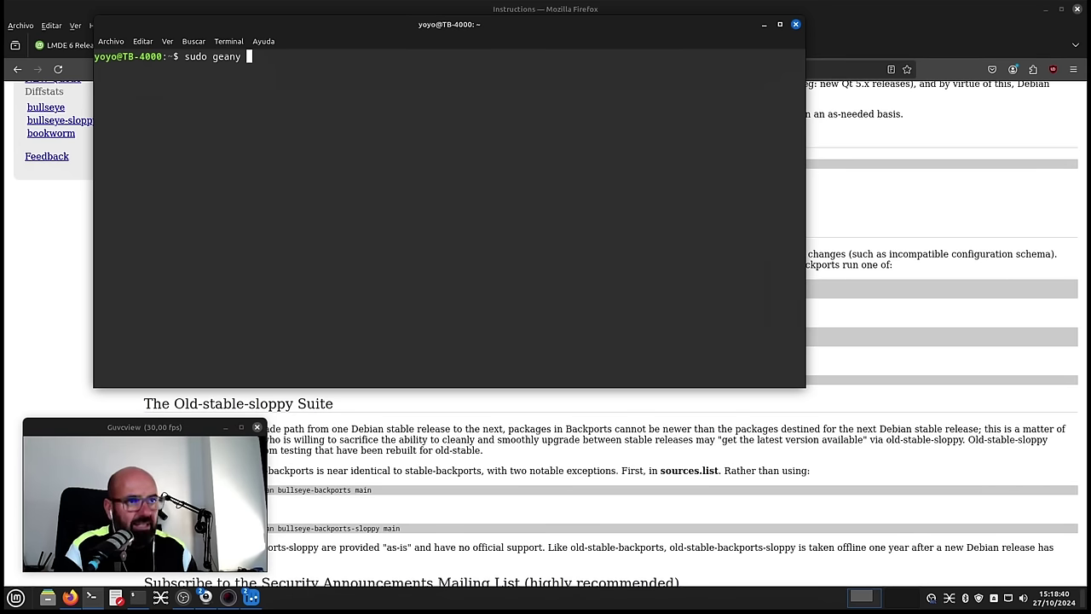
pyautogui.rightClick(458, 108)
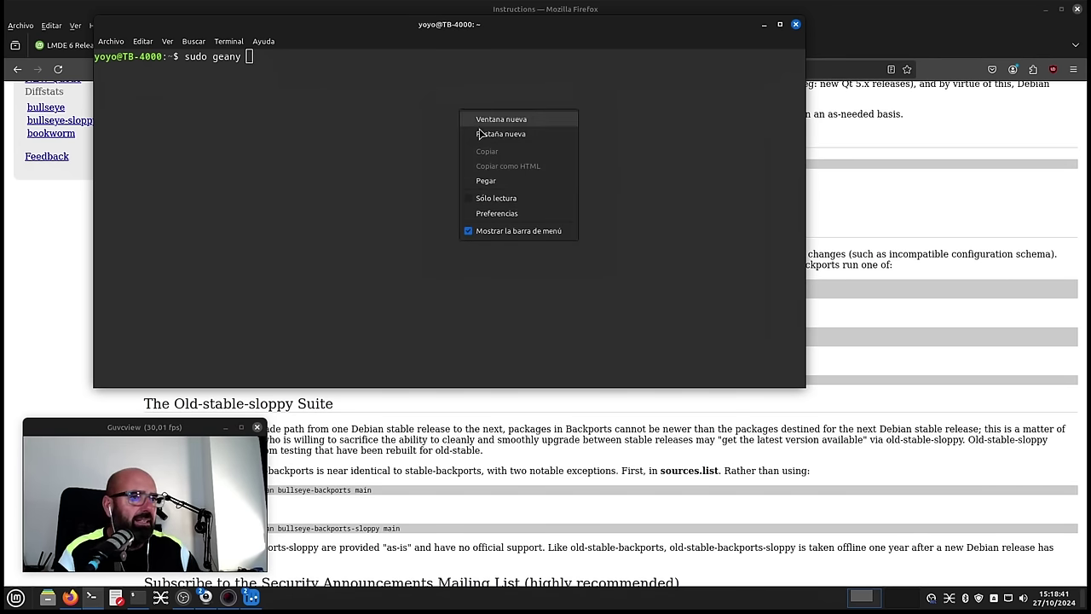
pyautogui.click(506, 178)
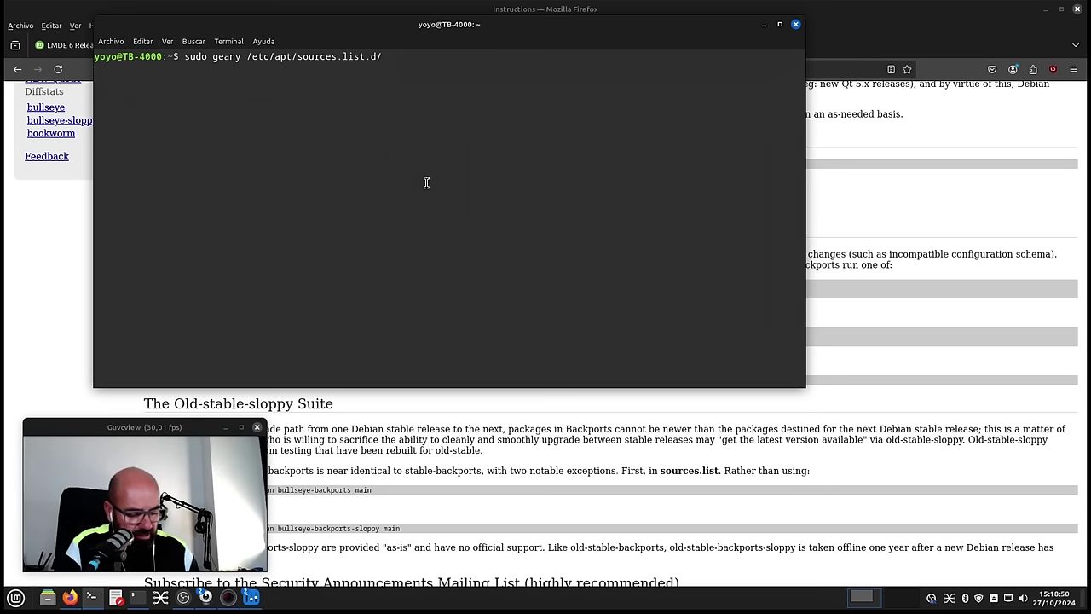
pyautogui.write('book')
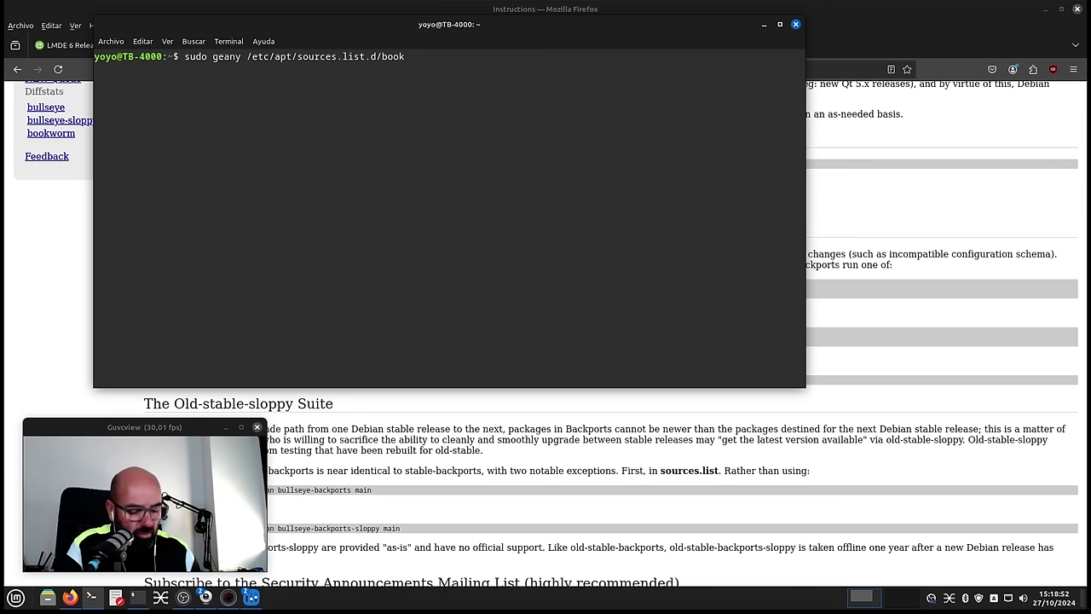
pyautogui.write('worm')
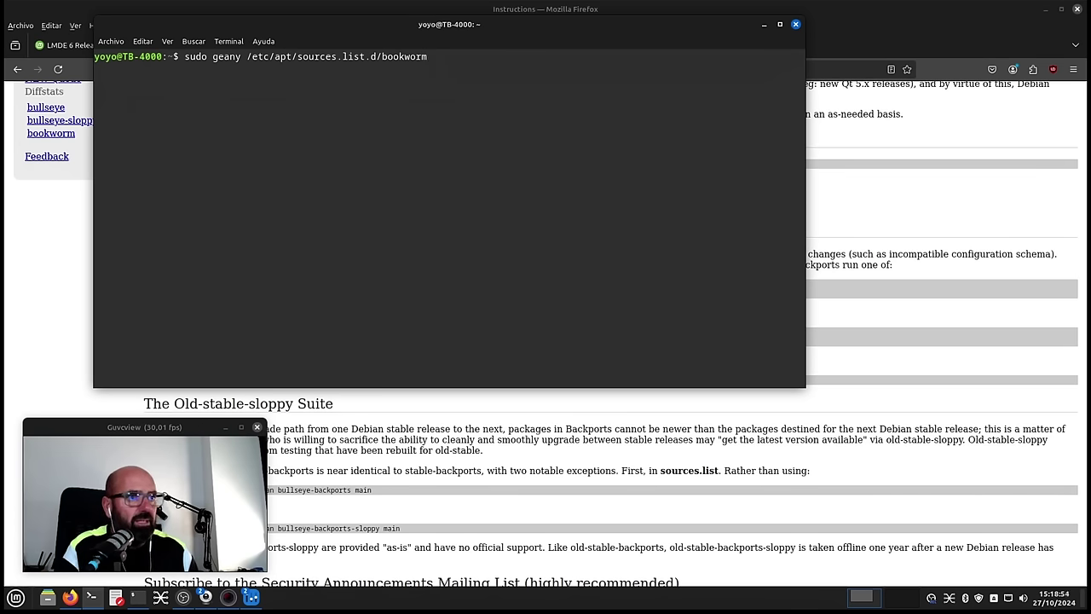
pyautogui.write('-b')
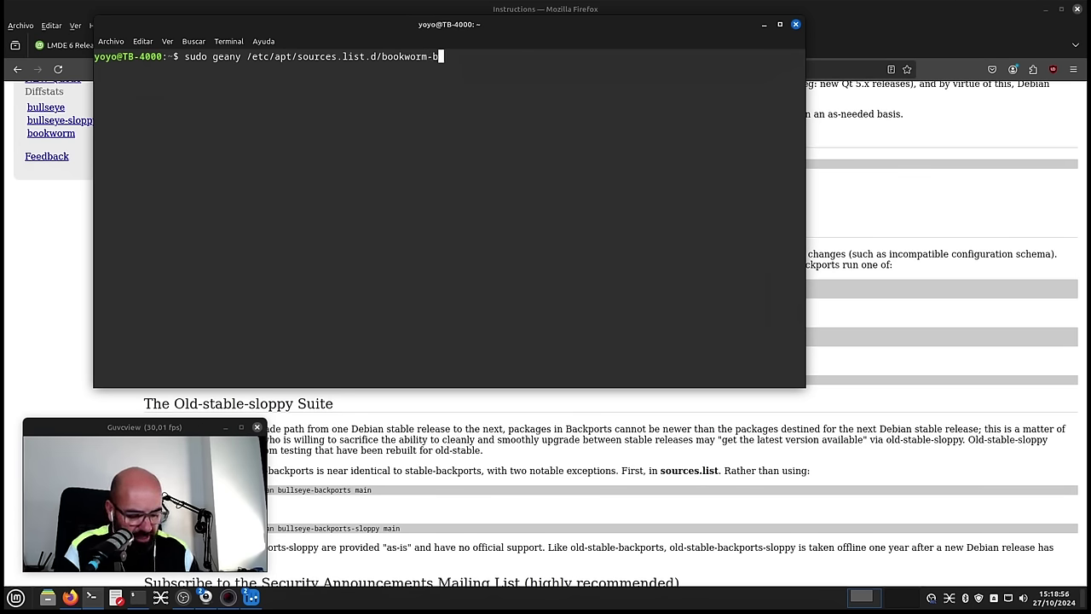
pyautogui.write('ackports')
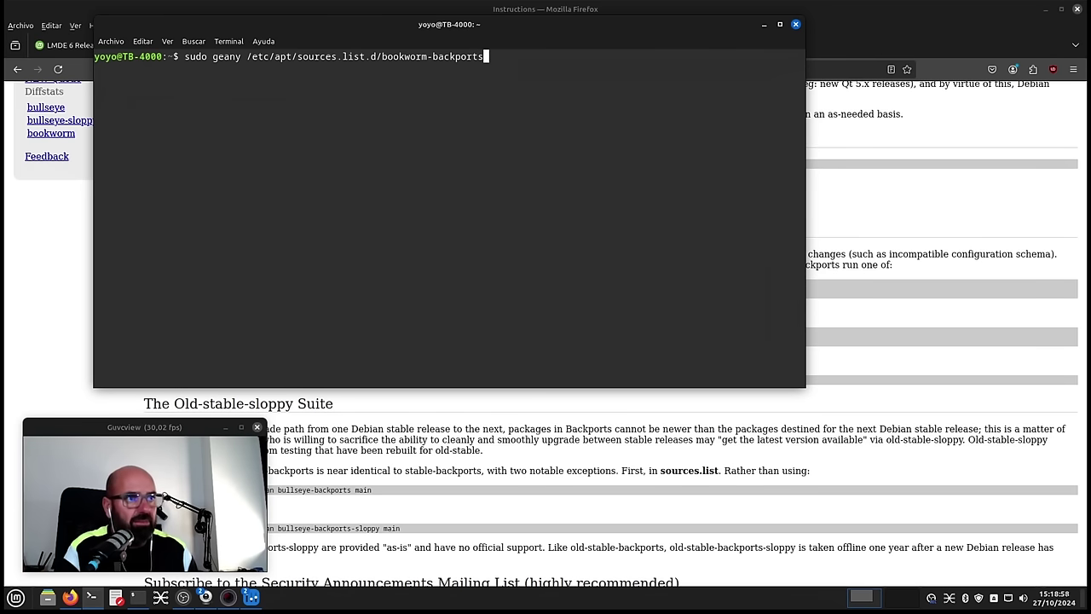
pyautogui.write('.list')
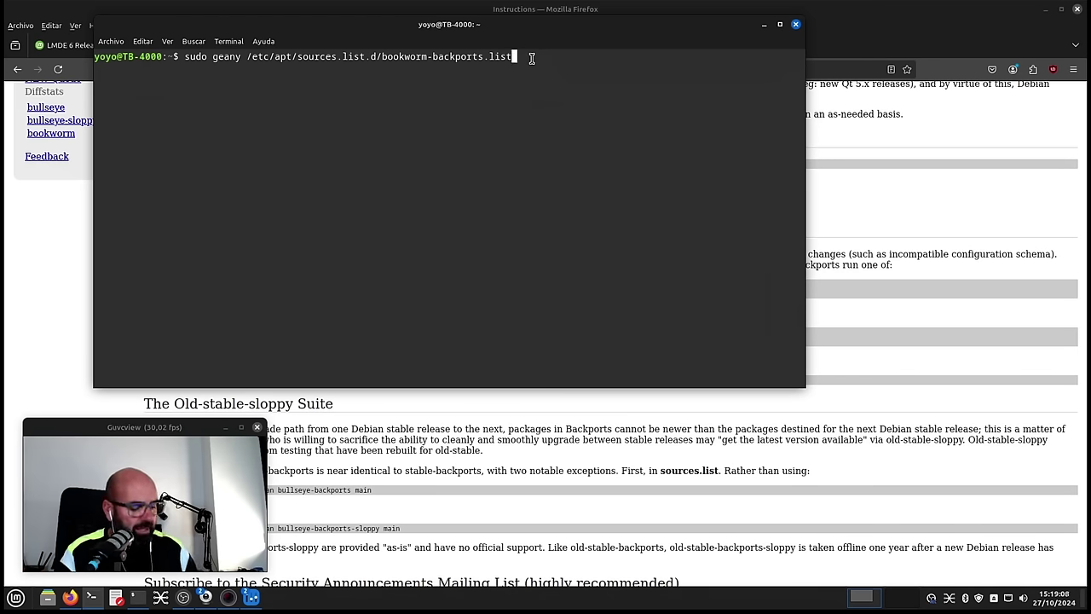
# - Run the composed geany command and authenticate with the sudo account password
pyautogui.press('Return')
pyautogui.write('********')
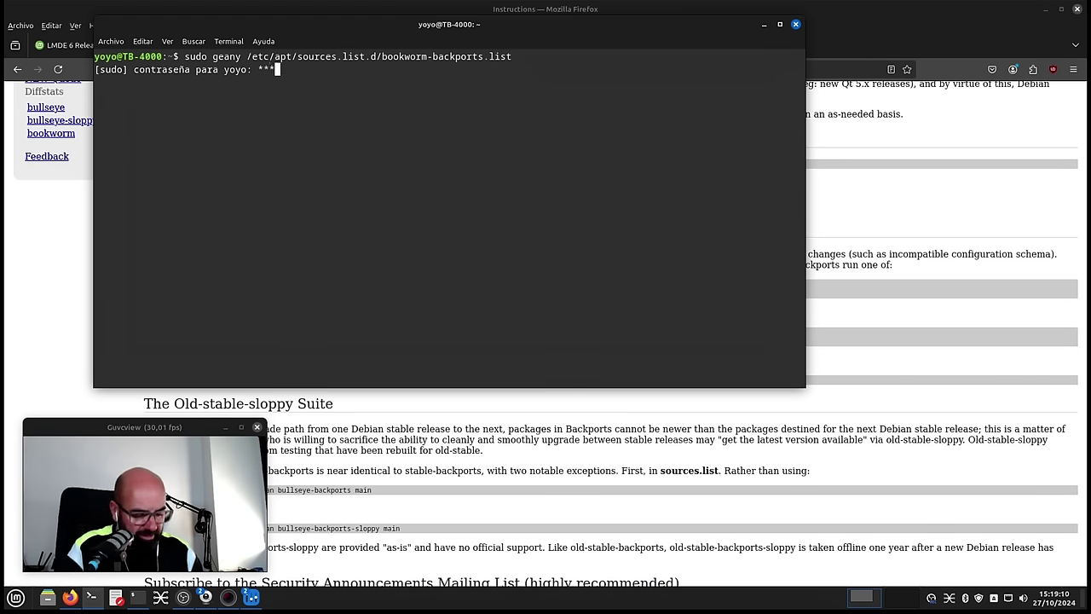
pyautogui.write('****')
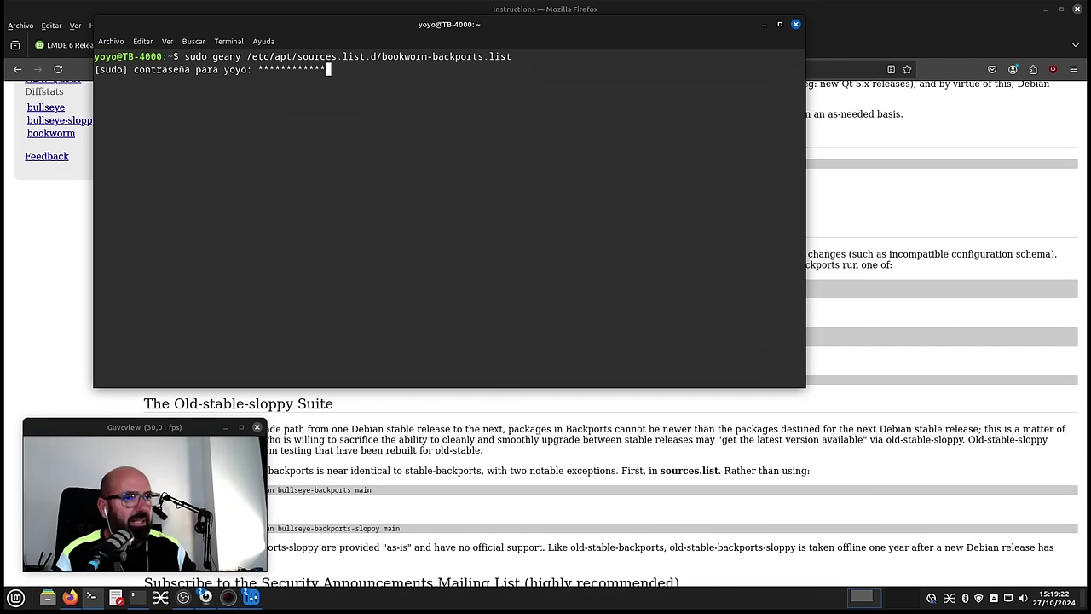
pyautogui.press('Return')
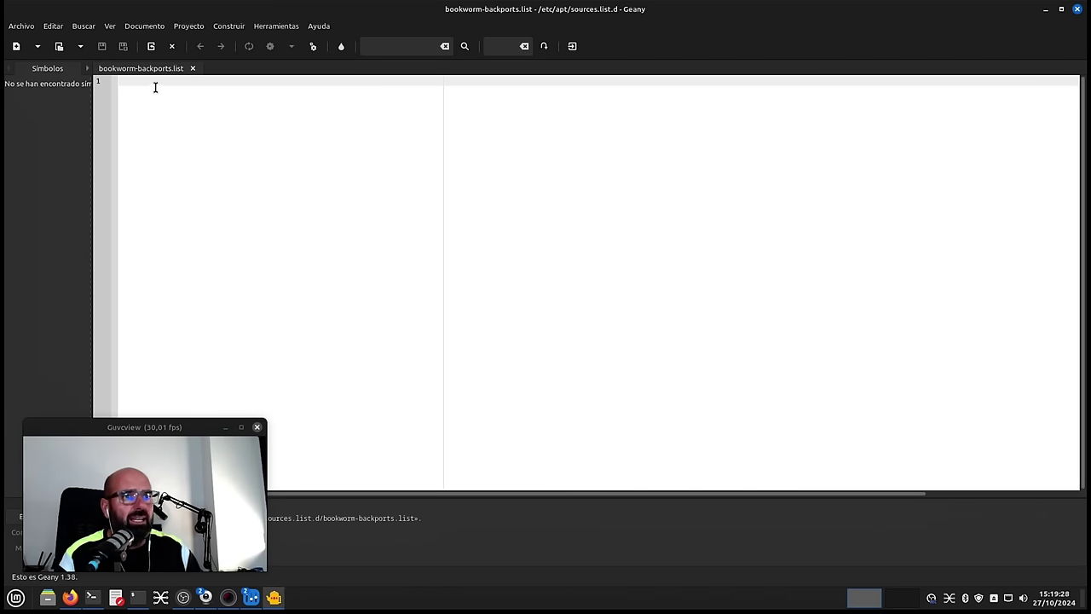
# - Enter the comment "## Bookworm Backports" on the first line of bookworm-backports.list and begin a new line below it
pyautogui.click(147, 82)
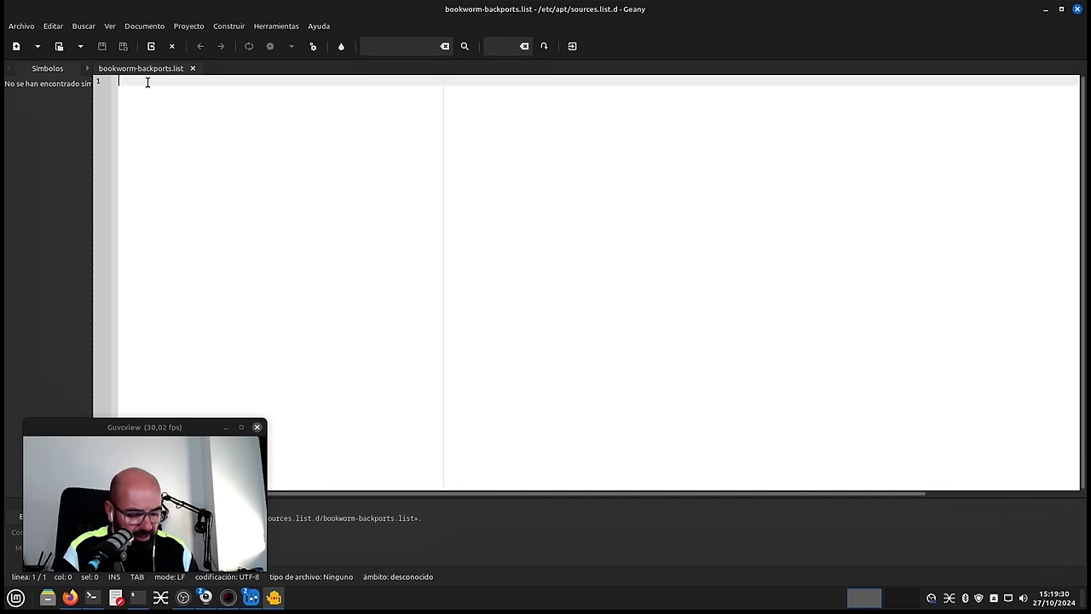
pyautogui.write('## Bookworm Backports')
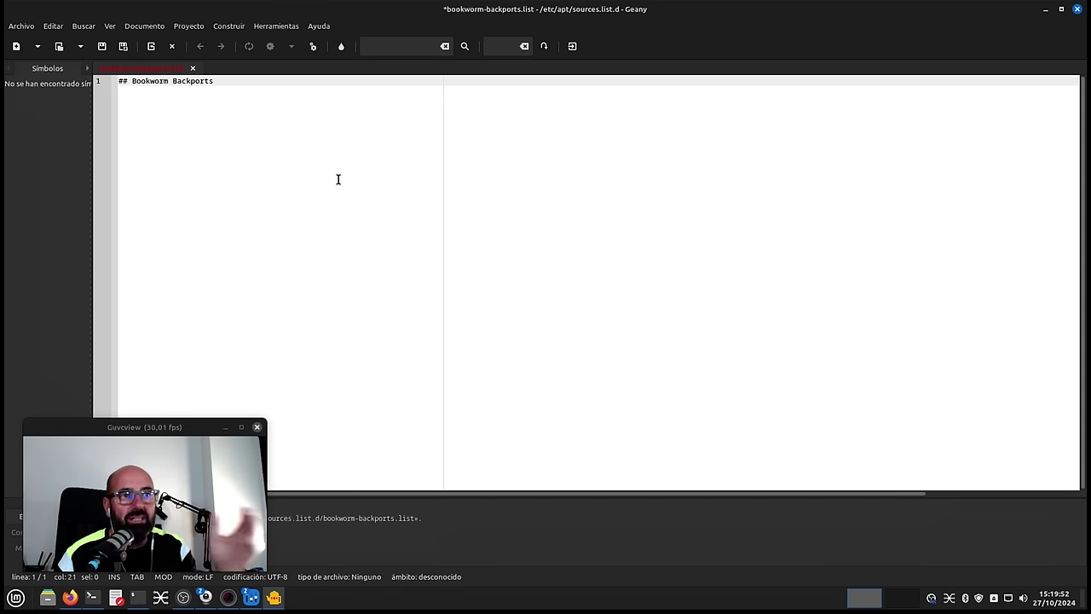
pyautogui.press('Return')
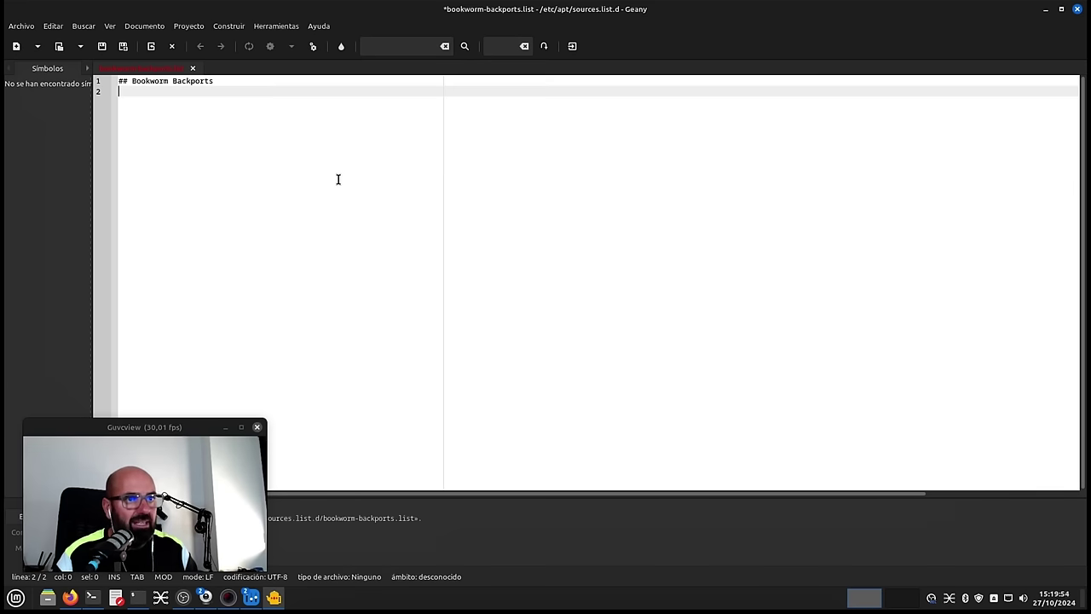
pyautogui.click(72, 598)
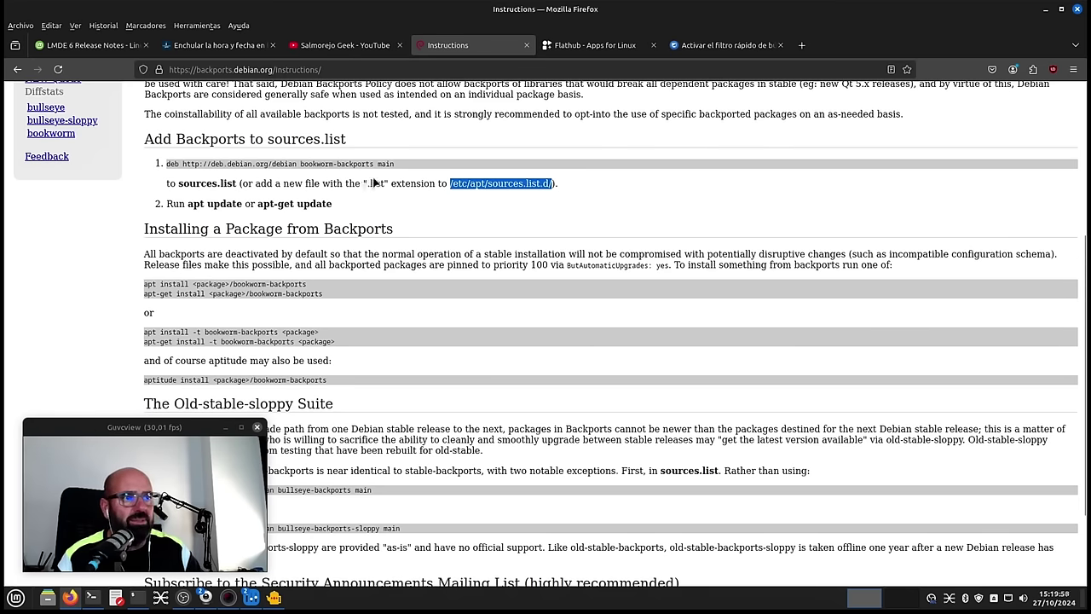
pyautogui.click(404, 167)
pyautogui.moveTo(405, 167); pyautogui.dragTo(169, 165)
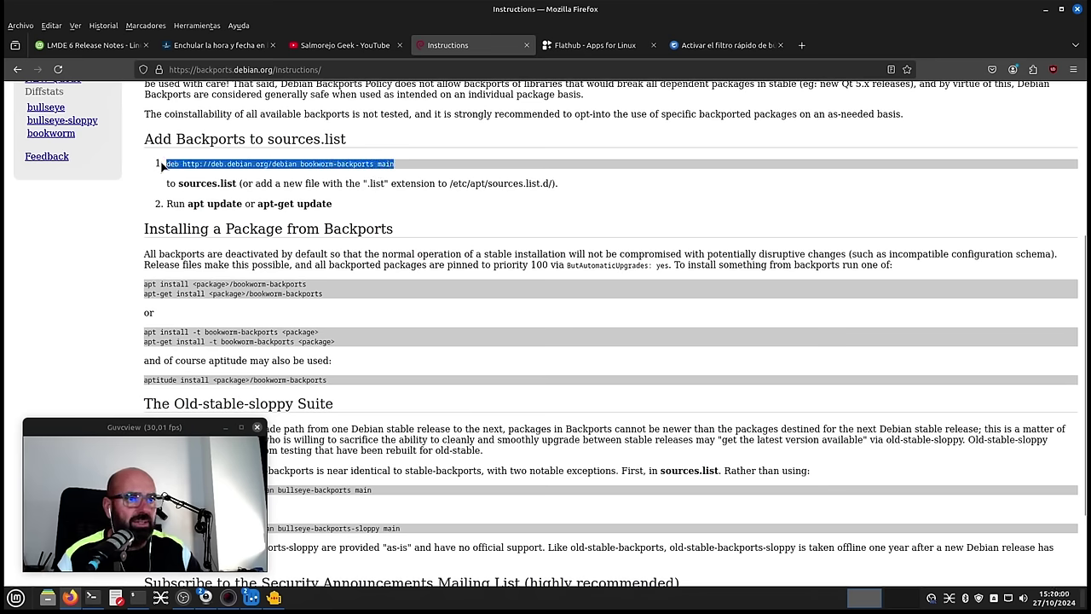
pyautogui.rightClick(206, 163)
pyautogui.click(228, 174)
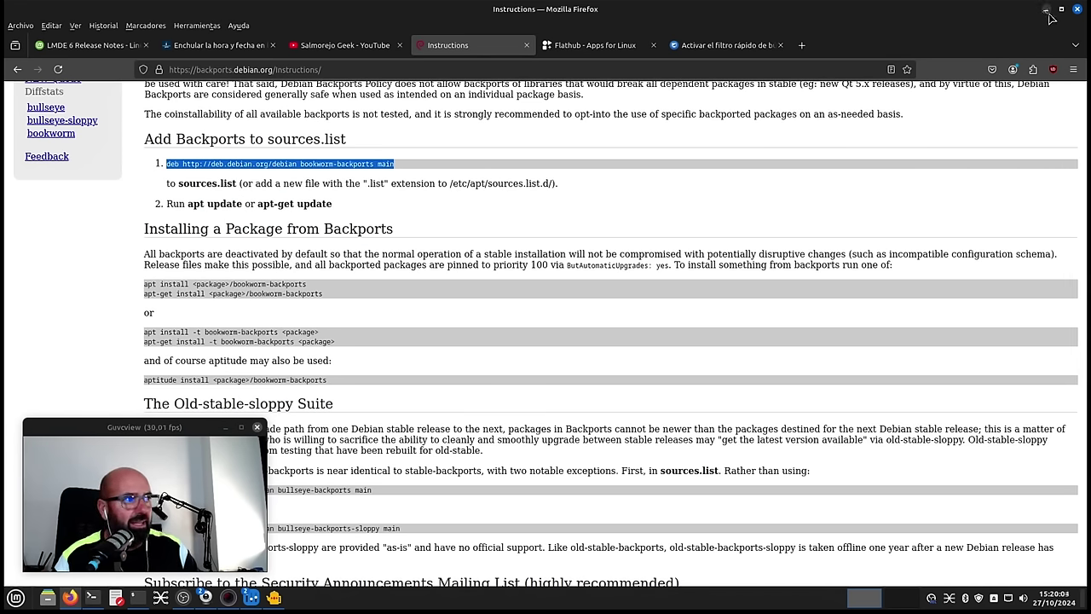
# - Return to Geany, paste the copied repository line below the comment, then save bookworm-backports.list and close the editor
pyautogui.click(1043, 9)
pyautogui.click(149, 89)
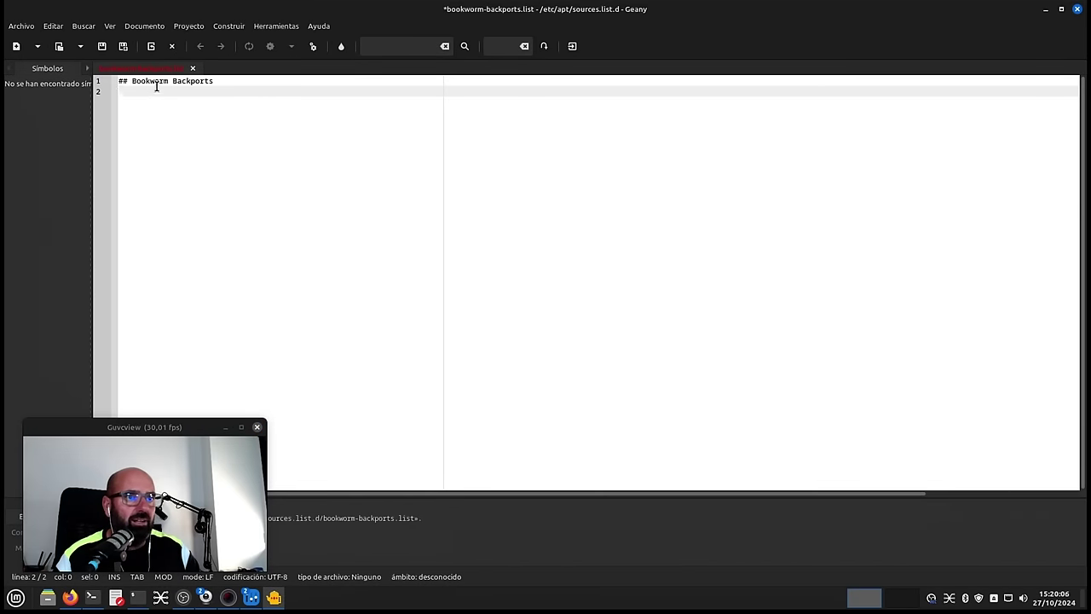
pyautogui.rightClick(158, 86)
pyautogui.click(184, 158)
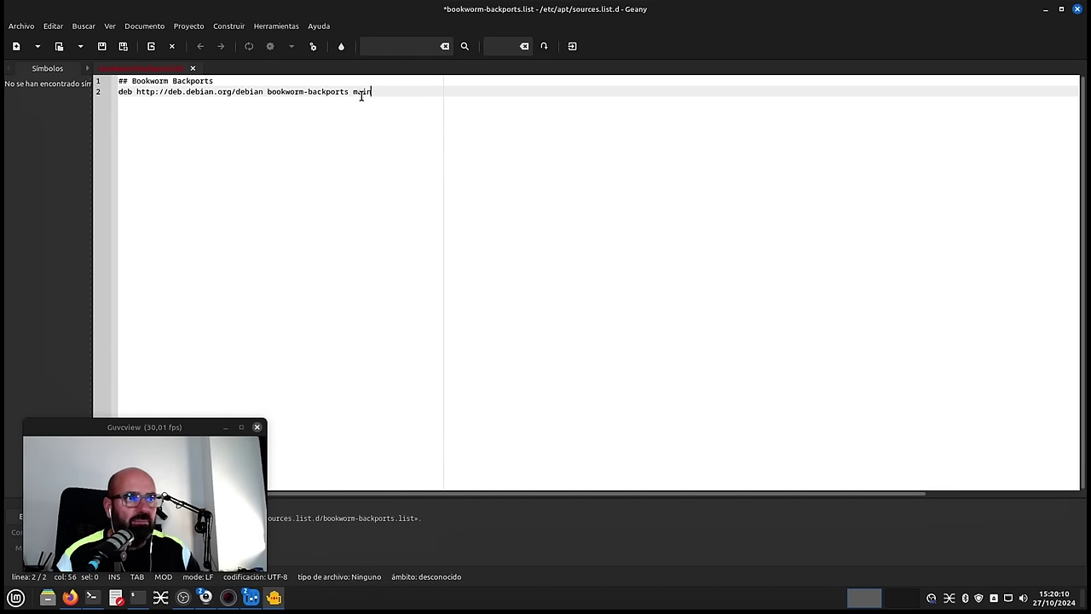
pyautogui.click(101, 46)
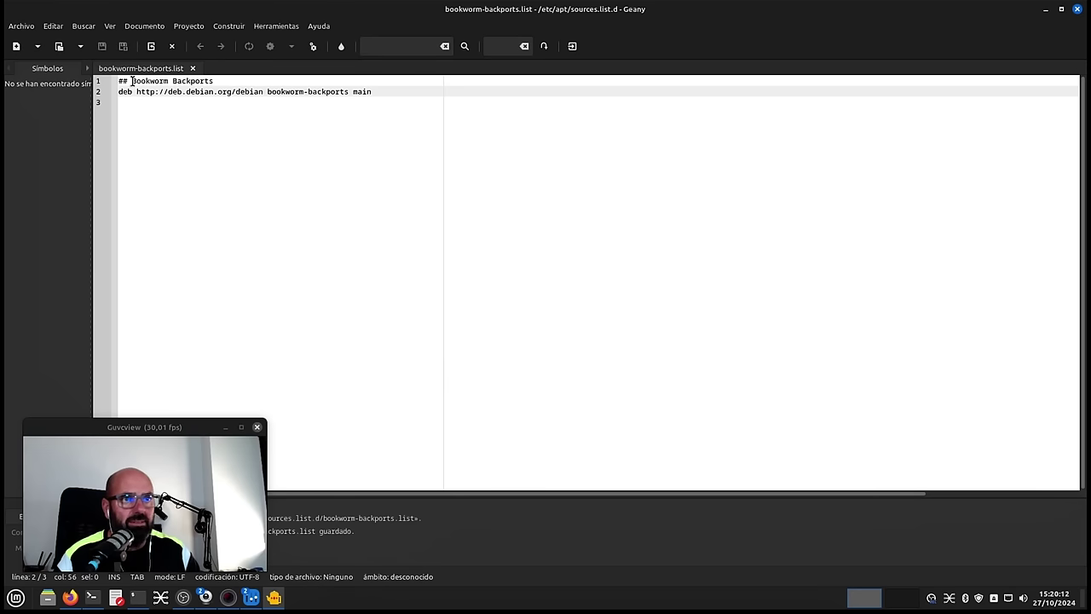
pyautogui.click(193, 68)
pyautogui.click(1078, 8)
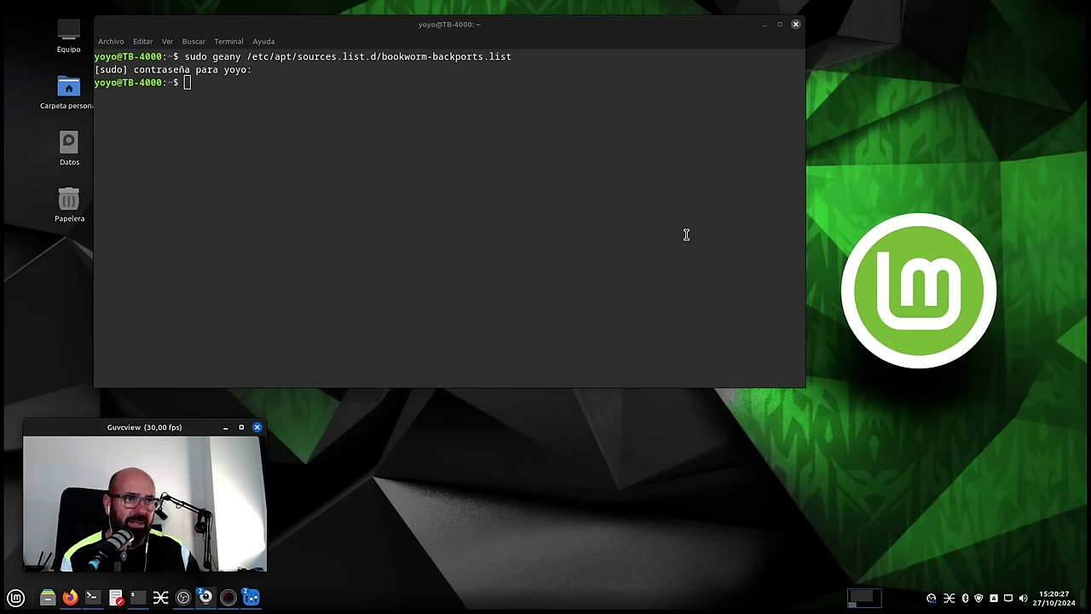
# - Open a file manager window, move it clear of the terminal, and browse to /etc/apt/sources.list.d
pyautogui.click(495, 170)
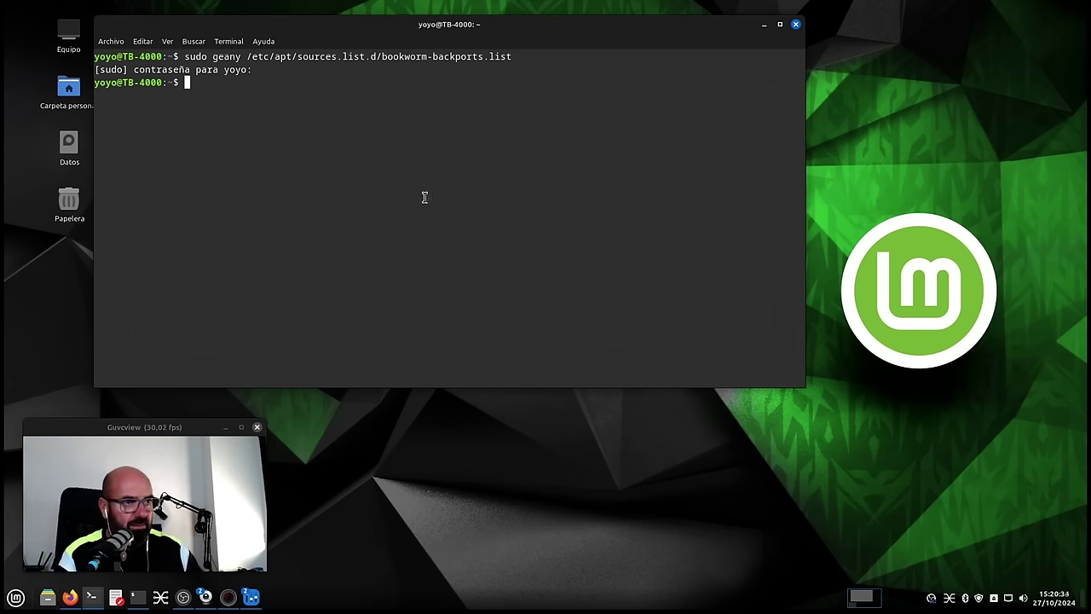
pyautogui.press('super+e')
pyautogui.moveTo(311, 55); pyautogui.dragTo(765, 192)
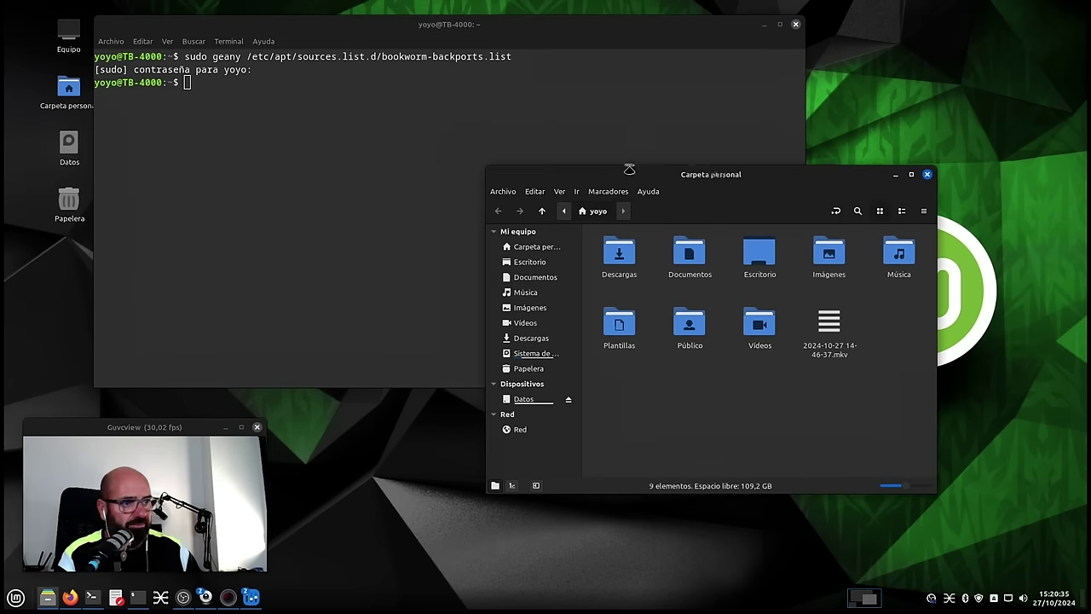
pyautogui.click(564, 360)
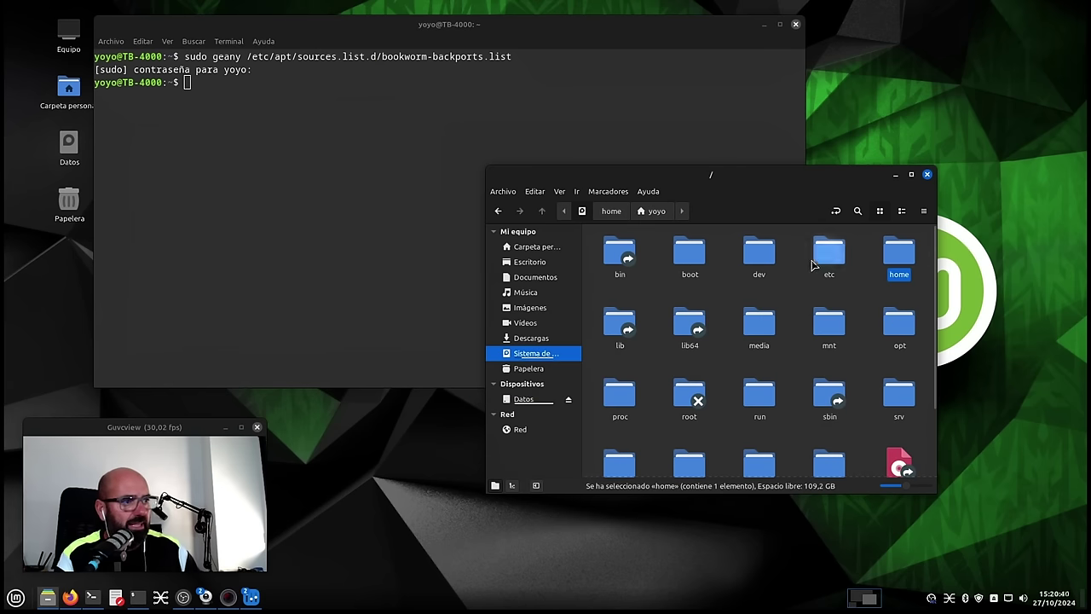
pyautogui.doubleClick(827, 252)
pyautogui.doubleClick(626, 326)
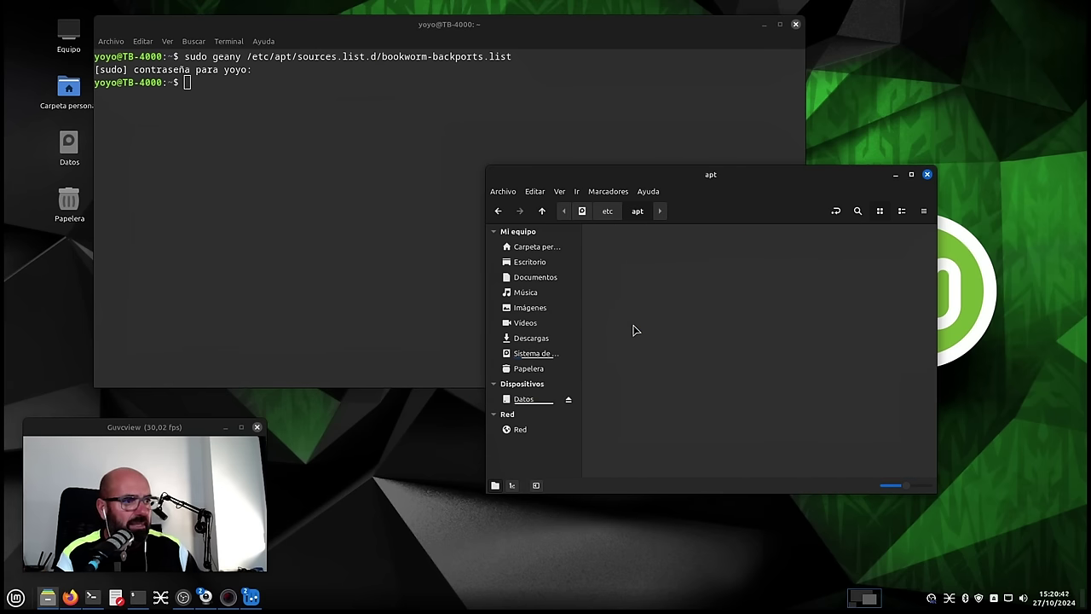
pyautogui.doubleClick(897, 256)
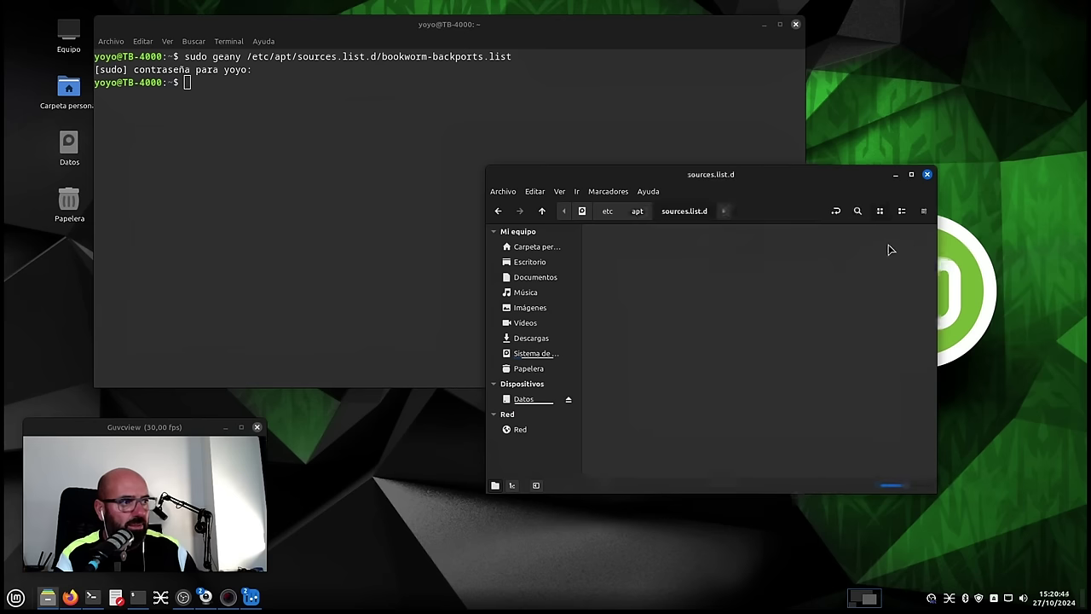
# - Check the bookworm-backports.list and google-chrome.list files and open official-package-repositories.list in the text editor
pyautogui.click(620, 256)
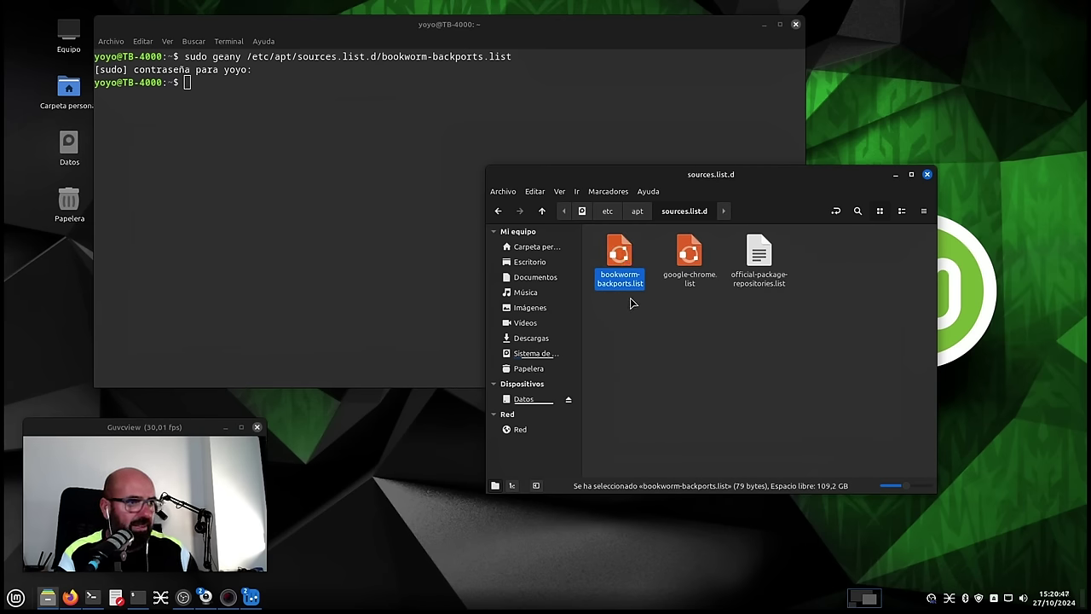
pyautogui.click(681, 264)
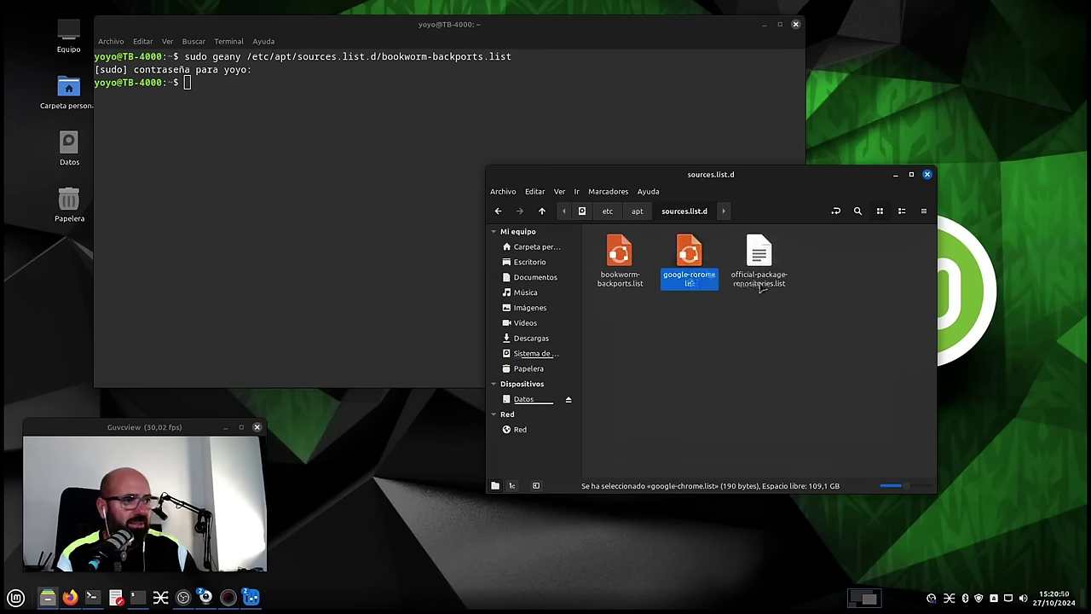
pyautogui.click(759, 254)
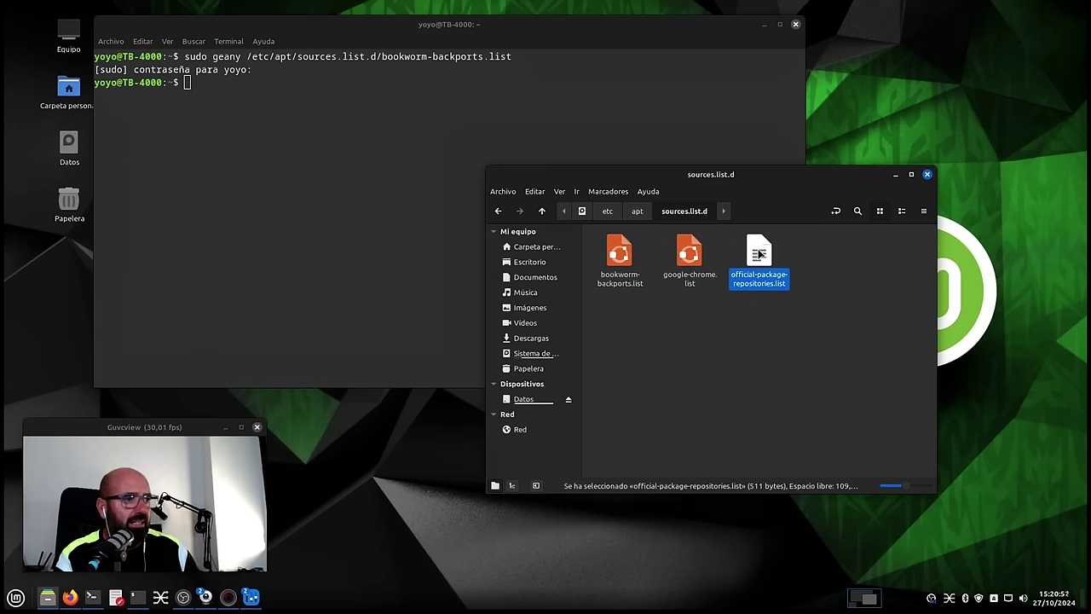
pyautogui.rightClick(758, 254)
pyautogui.click(478, 231)
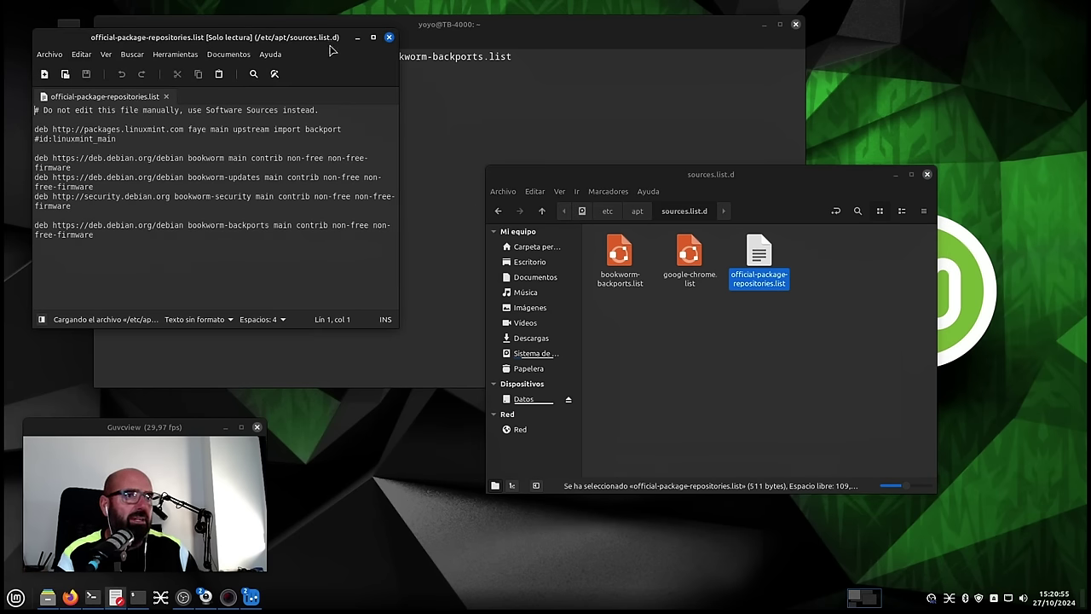
# - Move and widen the text editor window so each repository line fits, and select the file's entire text
pyautogui.moveTo(330, 49); pyautogui.dragTo(392, 152)
pyautogui.moveTo(461, 429); pyautogui.dragTo(781, 396)
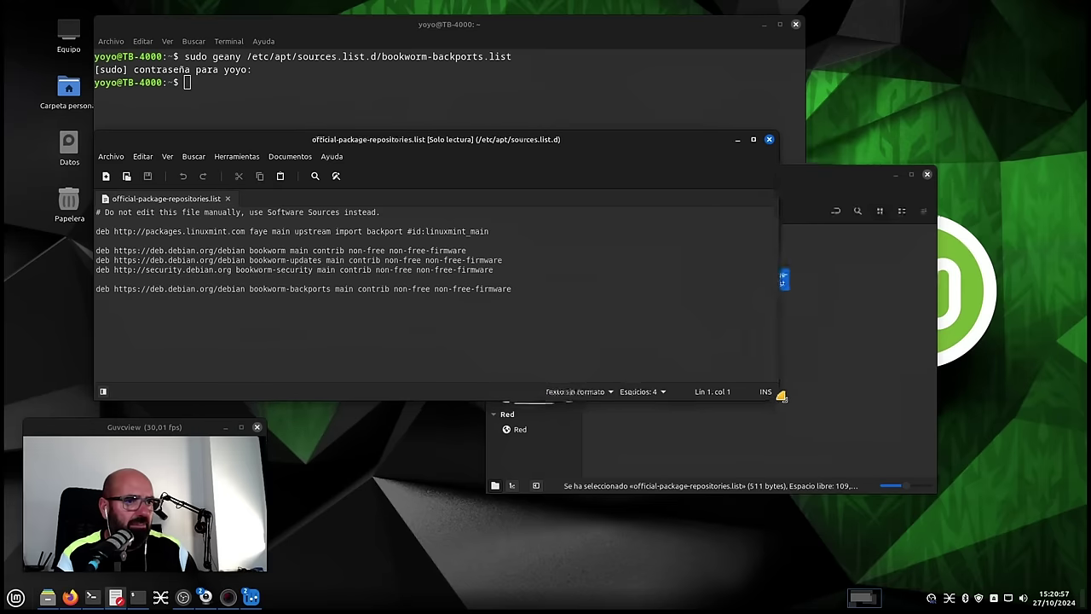
pyautogui.moveTo(526, 152); pyautogui.dragTo(626, 171)
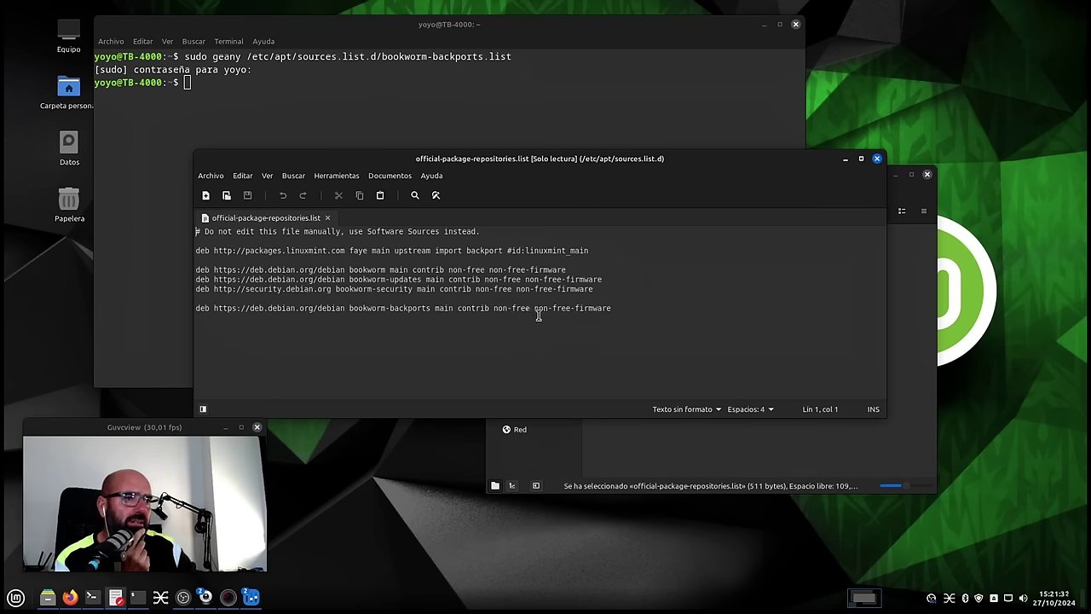
pyautogui.moveTo(622, 311); pyautogui.dragTo(191, 234)
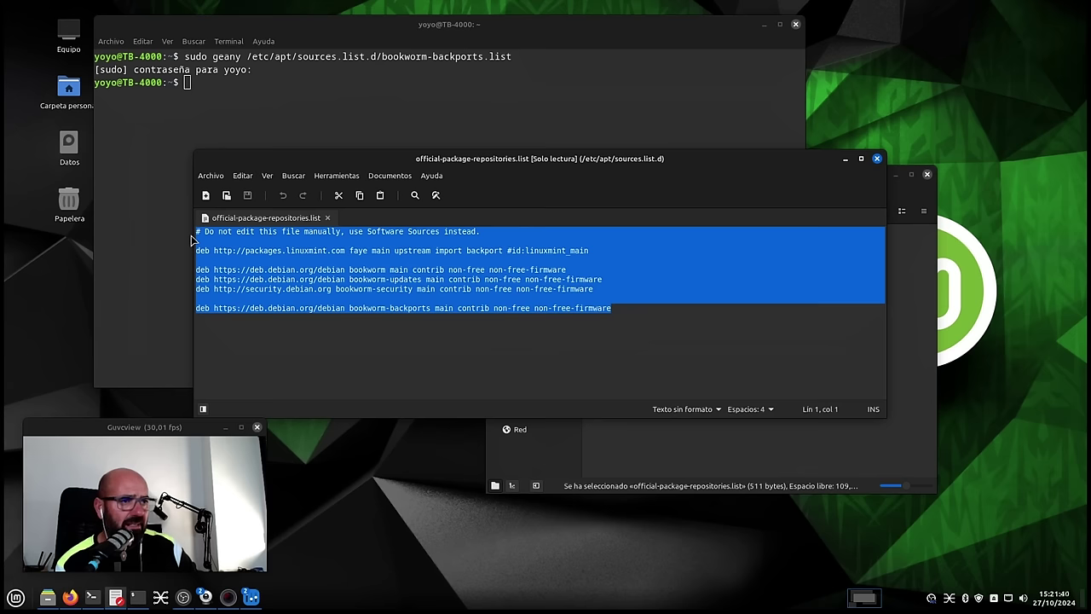
# - Review official-package-repositories.list by highlighting the whole text and its bookworm-backports line, leaving nothing selected
pyautogui.click(289, 337)
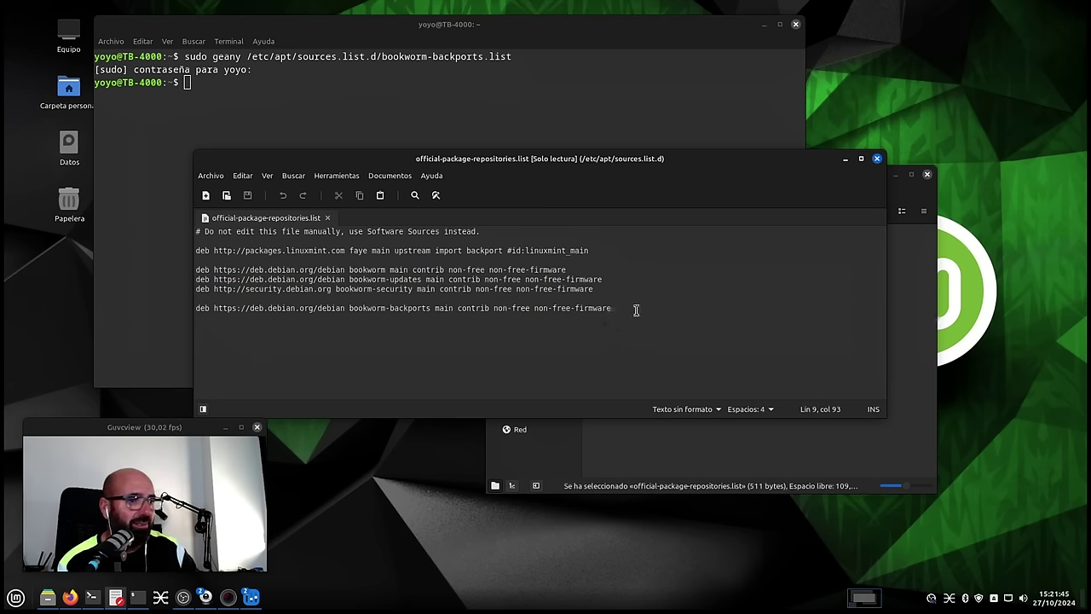
pyautogui.moveTo(635, 308); pyautogui.dragTo(193, 231)
pyautogui.click(268, 347)
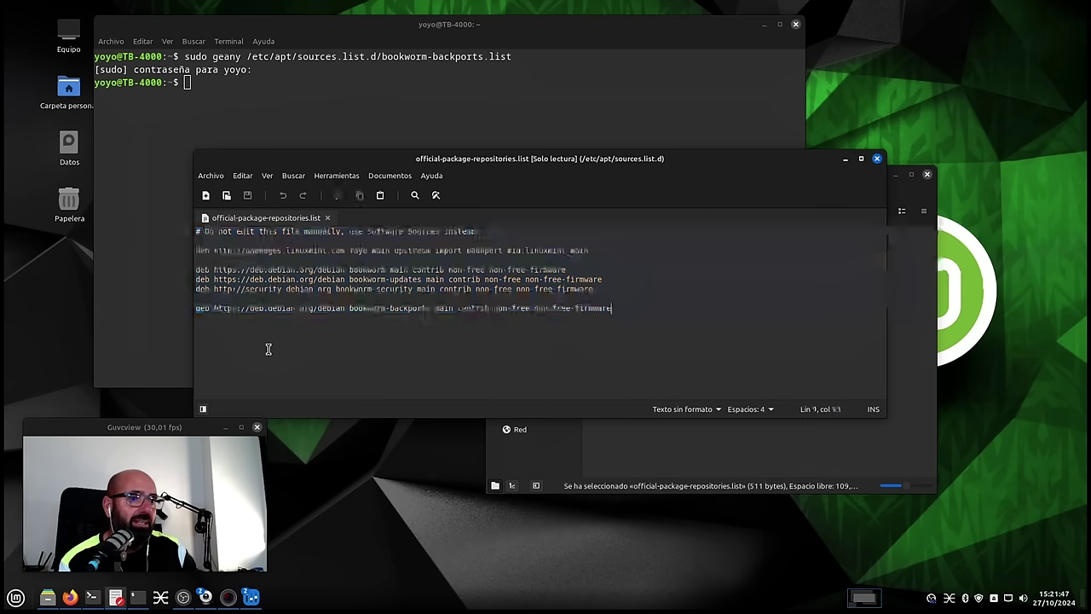
pyautogui.moveTo(614, 308); pyautogui.dragTo(196, 307)
pyautogui.click(304, 349)
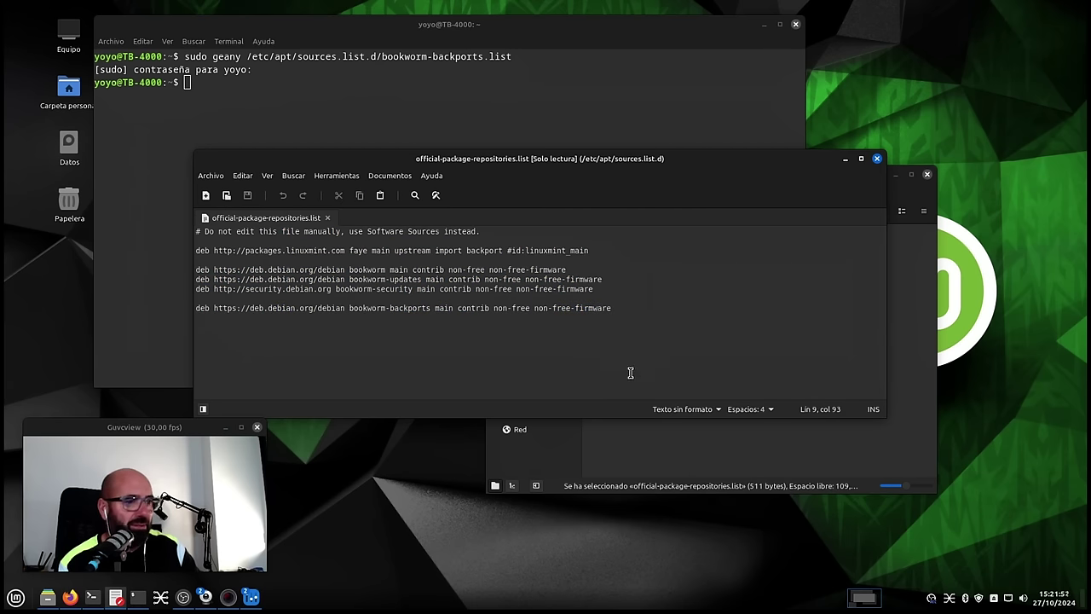
# - Check the parent apt folder in the file manager, return to sources.list.d and select bookworm-backports.list
pyautogui.click(654, 447)
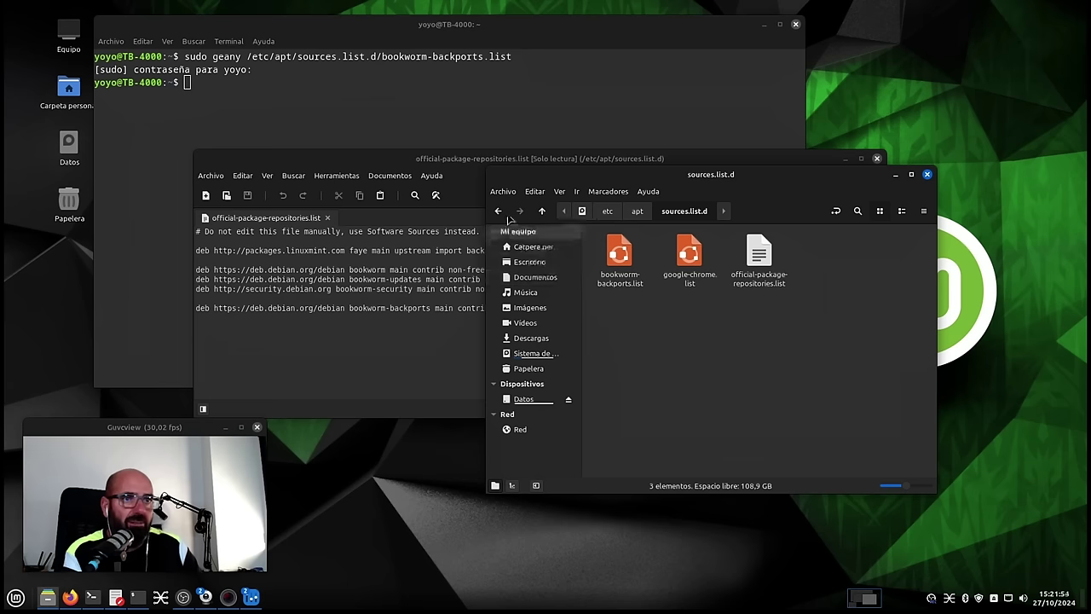
pyautogui.click(637, 212)
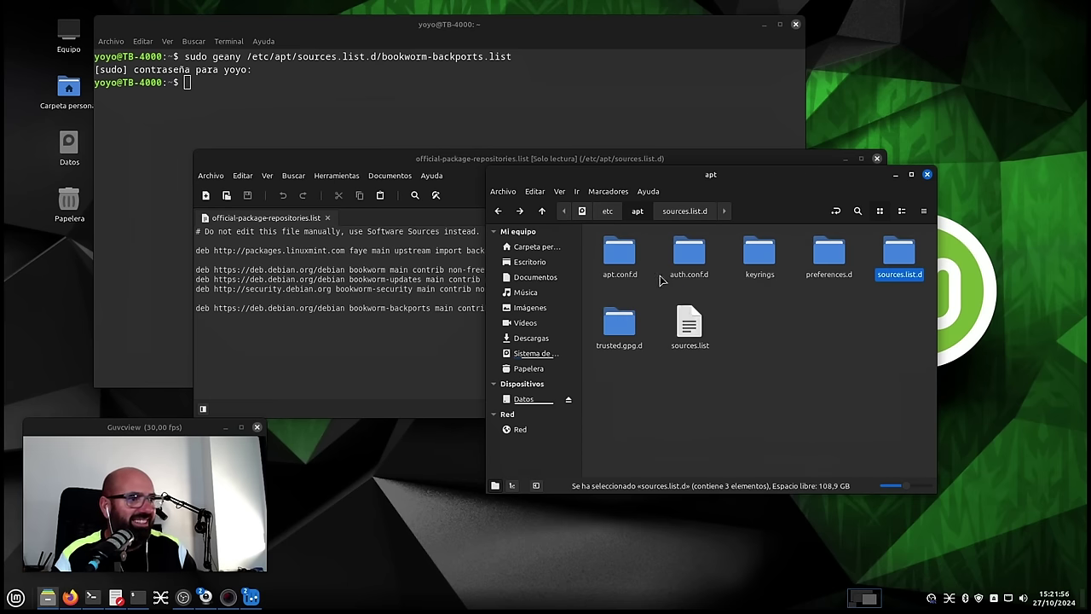
pyautogui.doubleClick(901, 256)
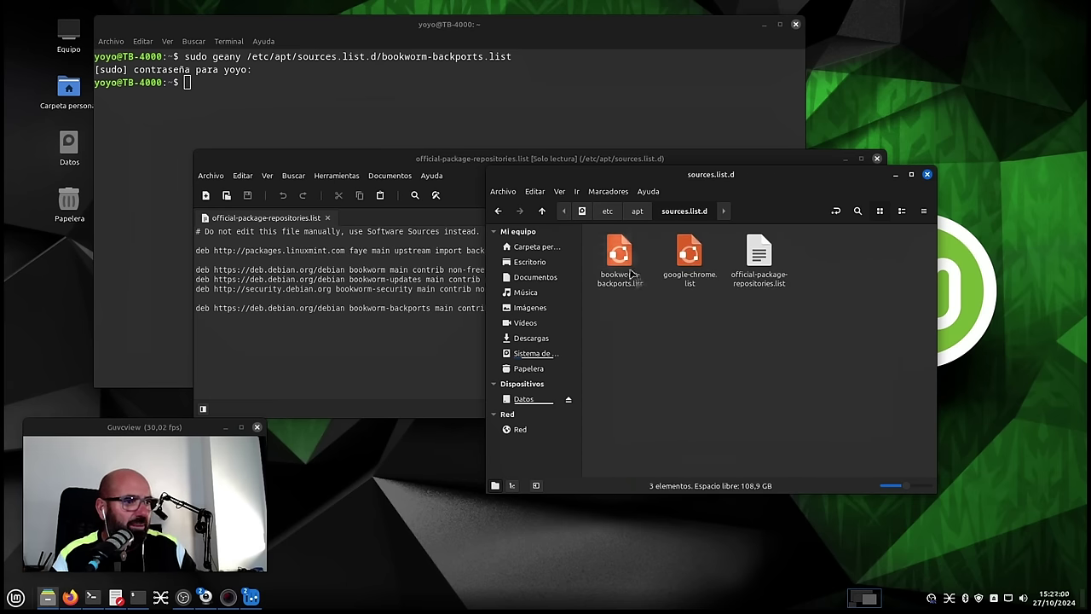
pyautogui.click(624, 255)
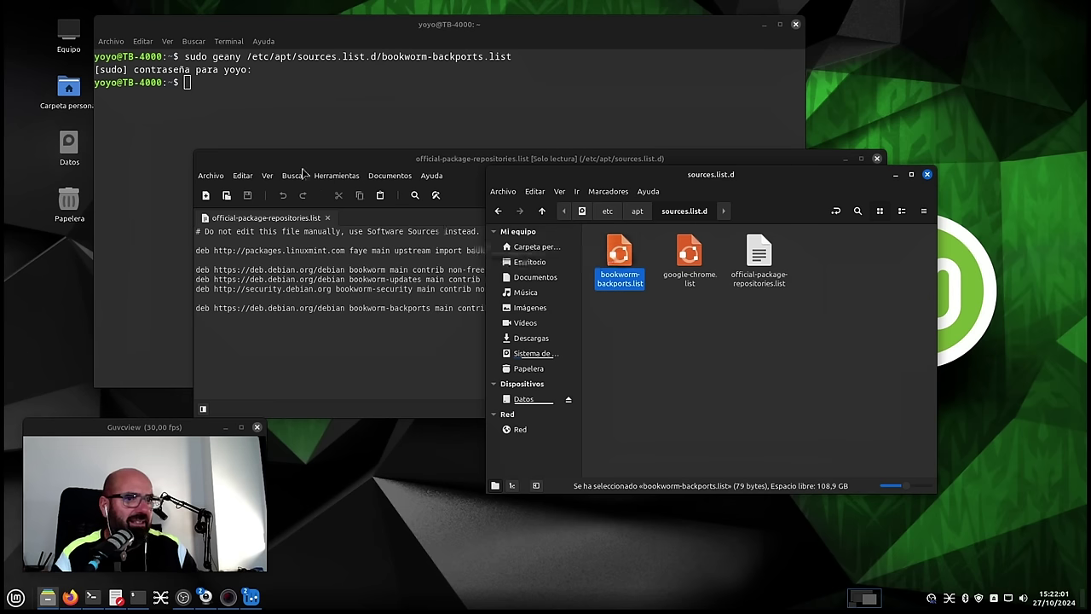
# - Delete /etc/apt/sources.list.d/bookworm-backports.list from the terminal with sudo rm, taking the path from the file manager, and return to the folder
pyautogui.click(255, 94)
pyautogui.write('sudo rm')
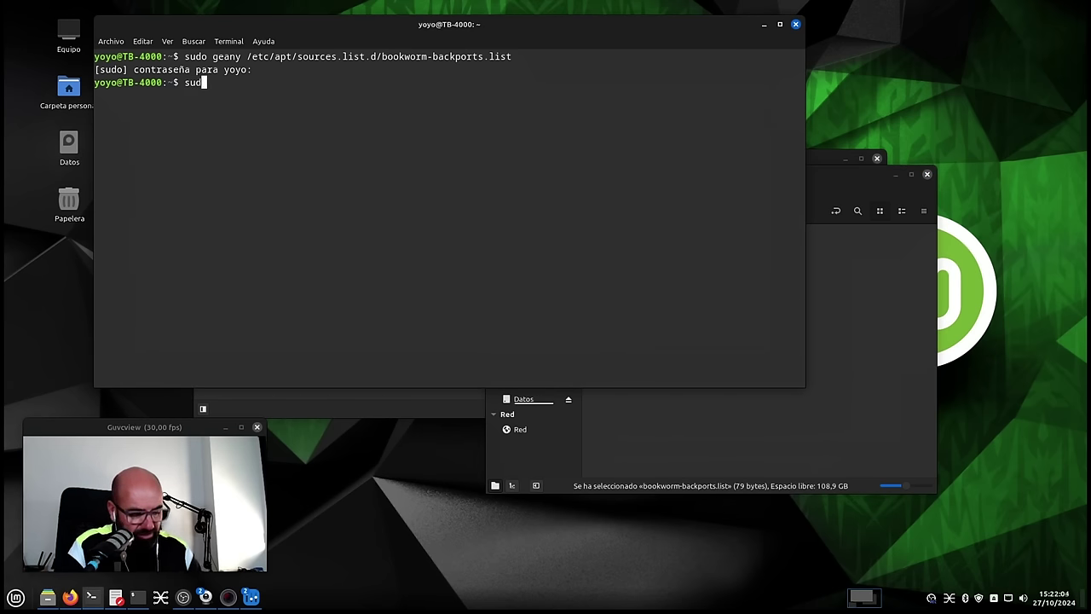
pyautogui.click(717, 459)
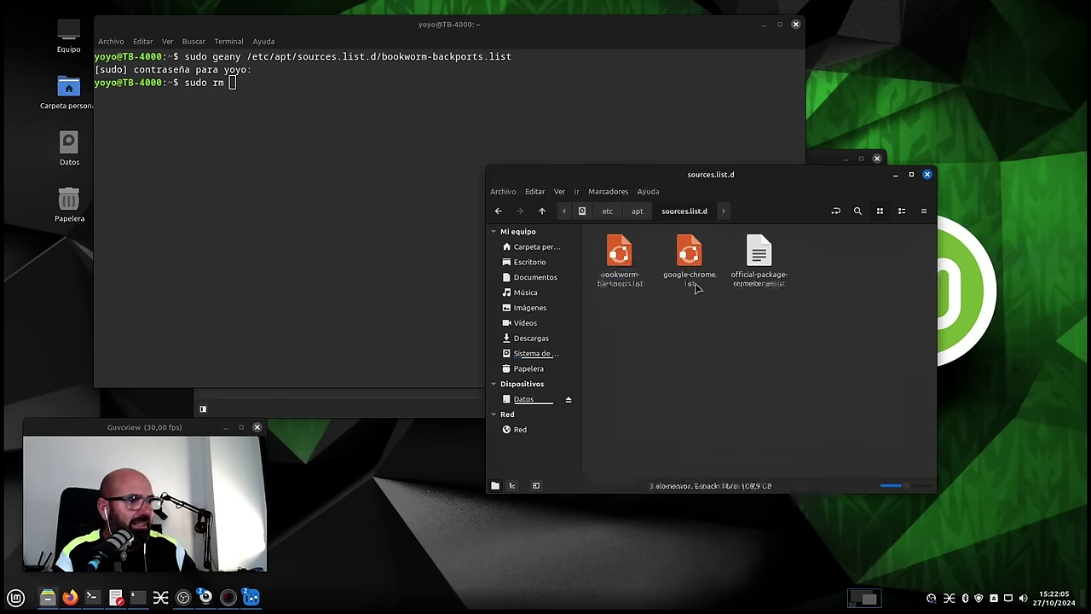
pyautogui.moveTo(819, 169); pyautogui.dragTo(831, 289)
pyautogui.moveTo(660, 371); pyautogui.dragTo(370, 157)
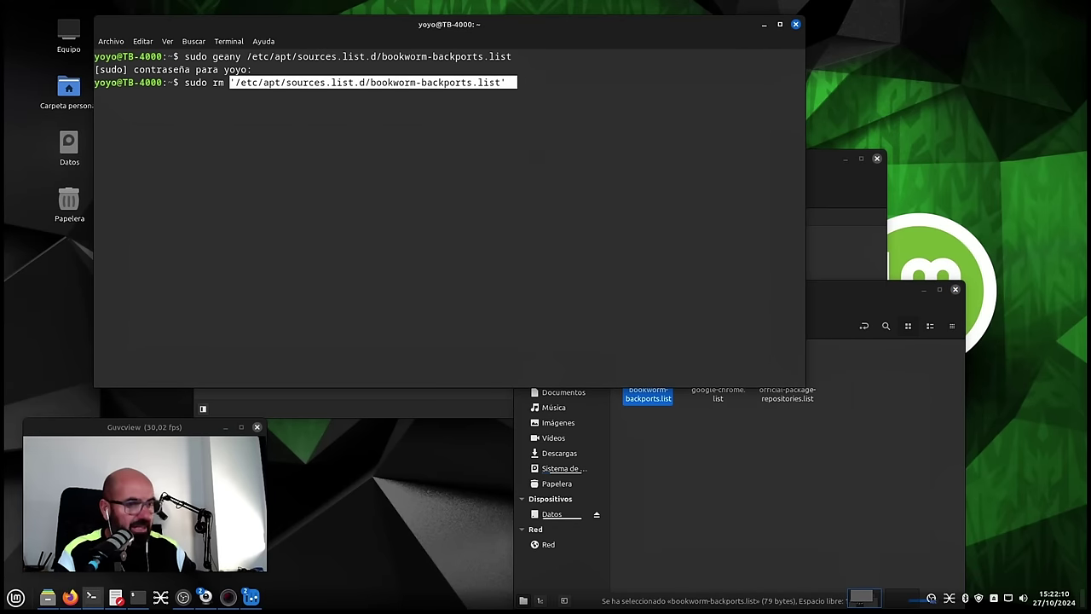
pyautogui.press('Return')
pyautogui.click(691, 489)
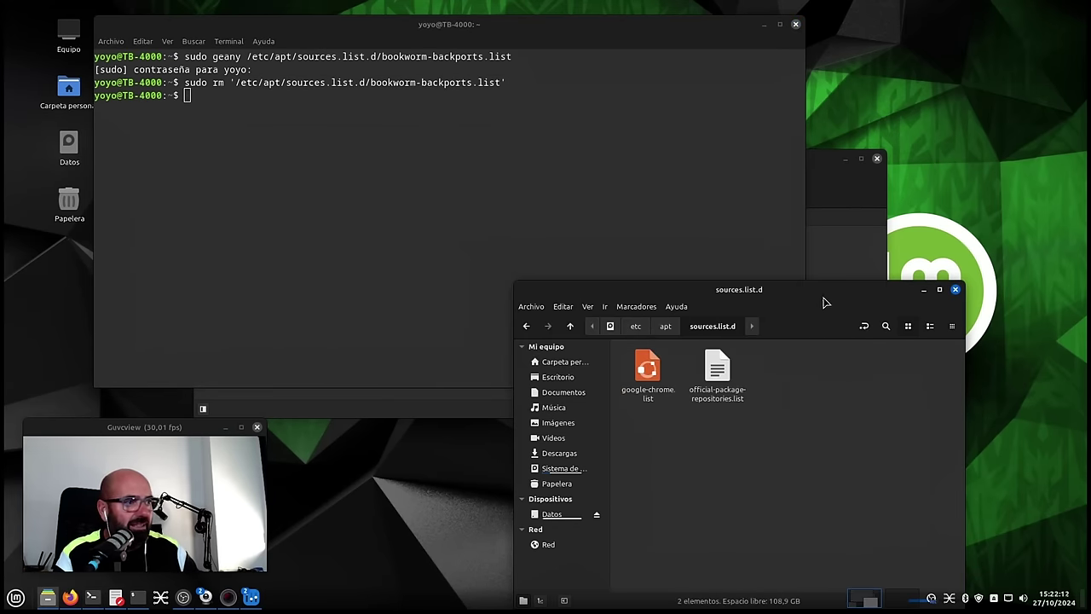
# - Move the sources.list.d window fully into view and bring up official-package-repositories.list in the text editor again
pyautogui.moveTo(823, 298); pyautogui.dragTo(710, 207)
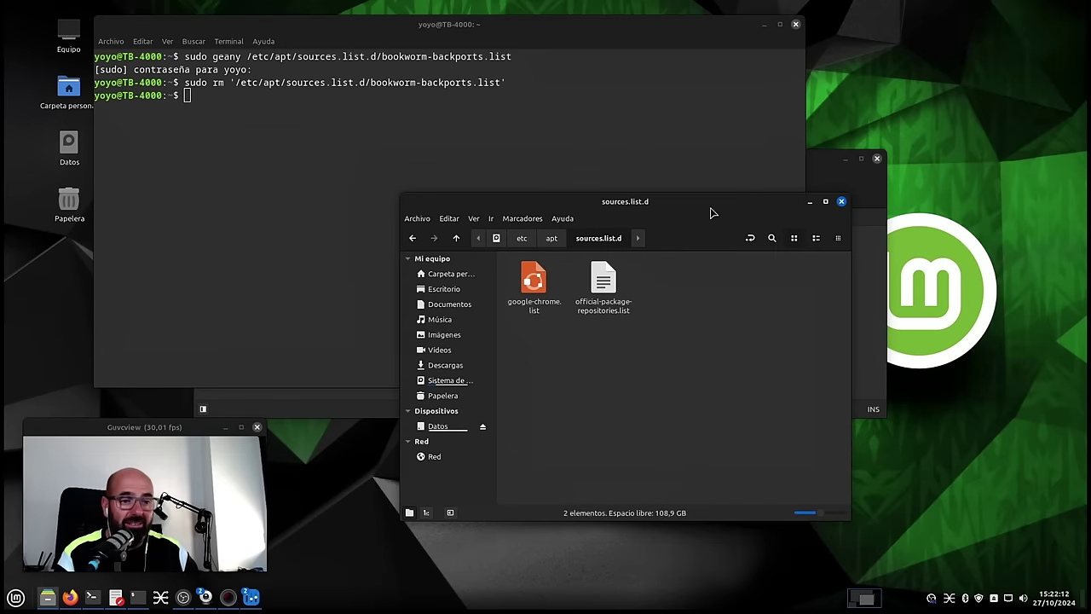
pyautogui.rightClick(603, 284)
pyautogui.click(638, 290)
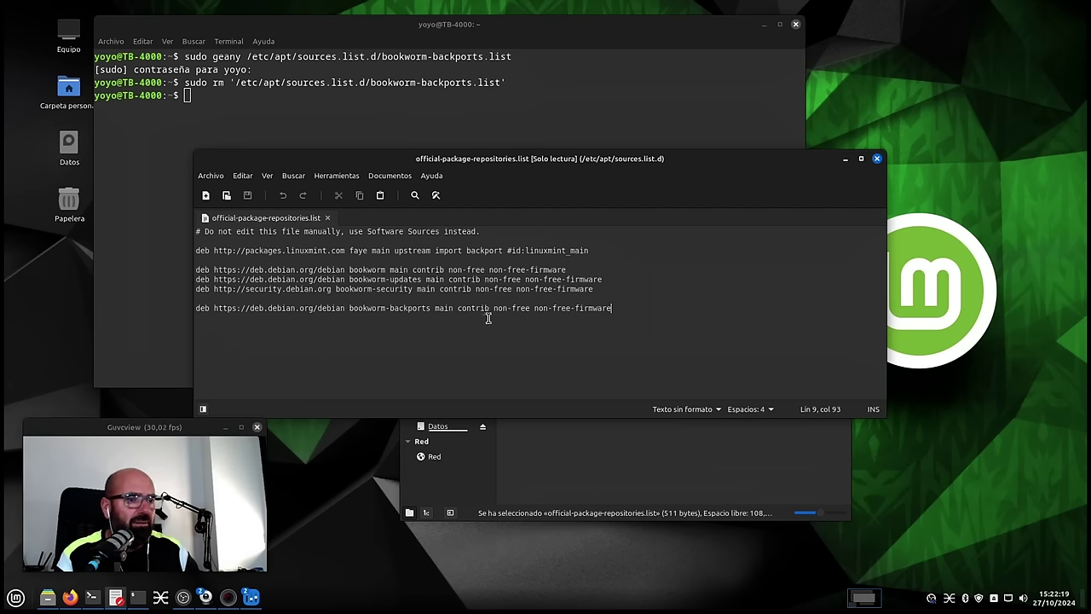
# - Compare the file with the bookworm-backports line on the Debian Backports Instructions page in Firefox, highlighting that line, and return to the text editor
pyautogui.click(70, 596)
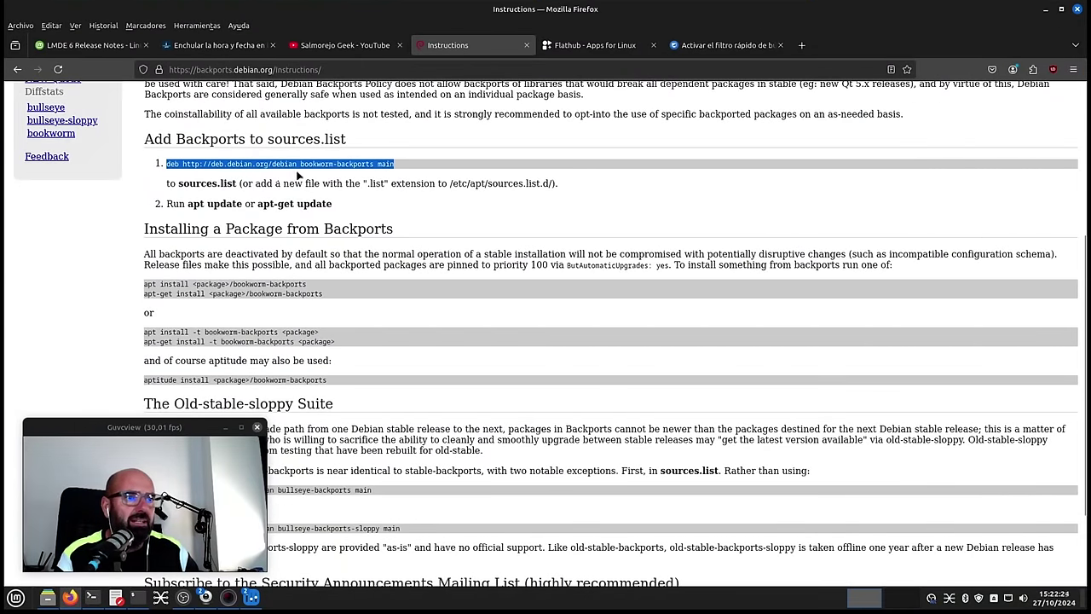
pyautogui.click(402, 165)
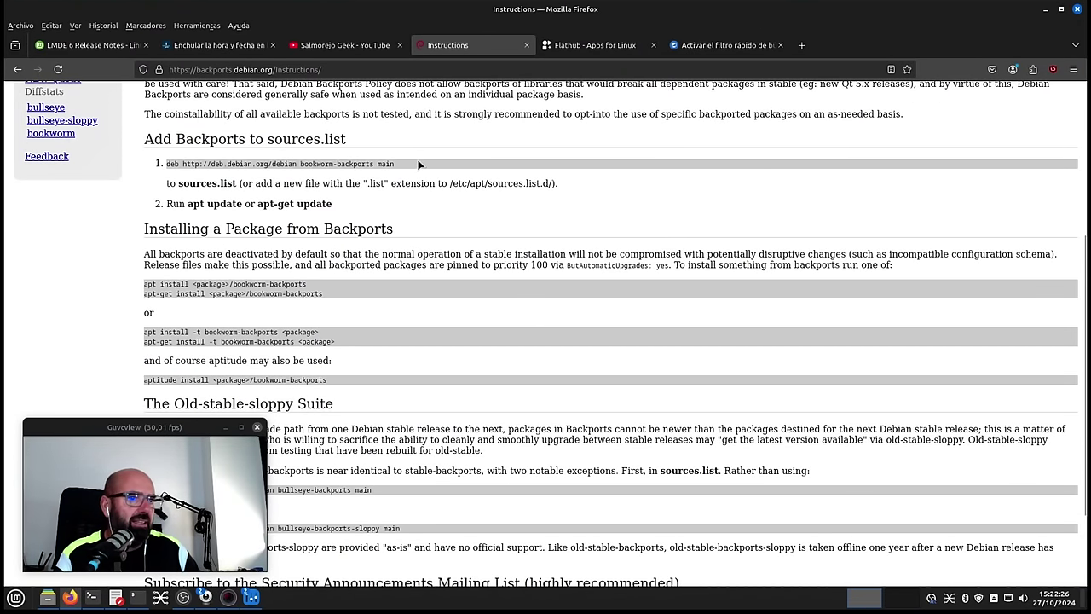
pyautogui.click(1047, 8)
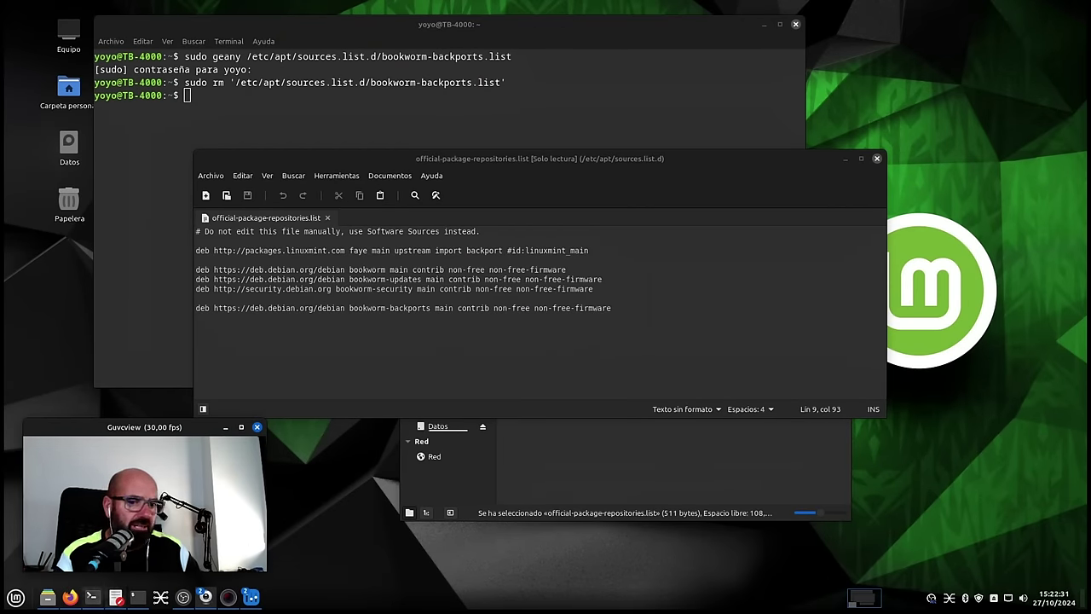
pyautogui.click(70, 597)
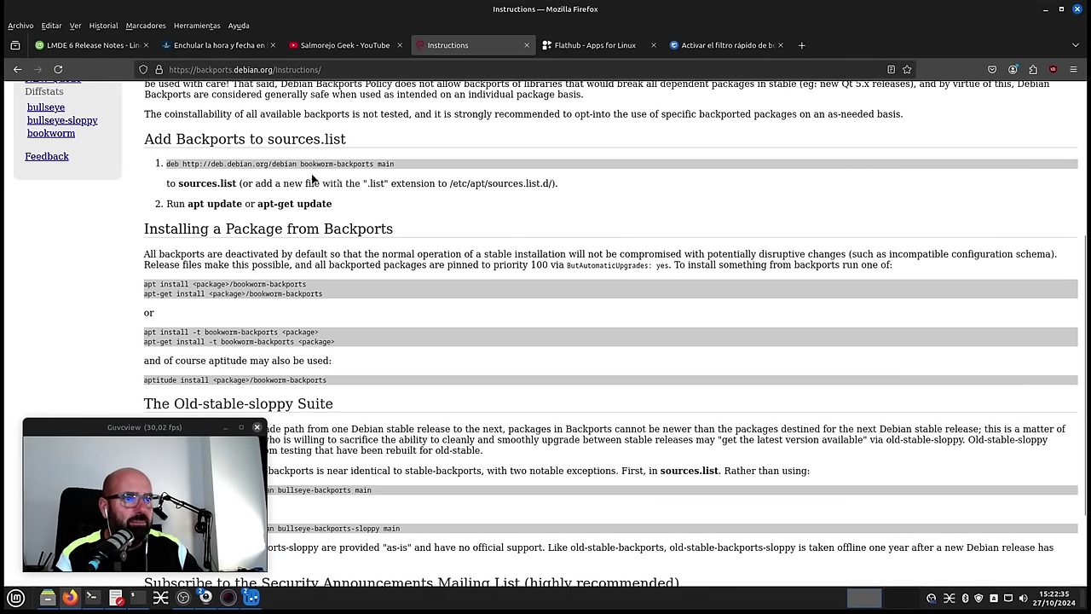
pyautogui.moveTo(389, 164); pyautogui.dragTo(168, 161)
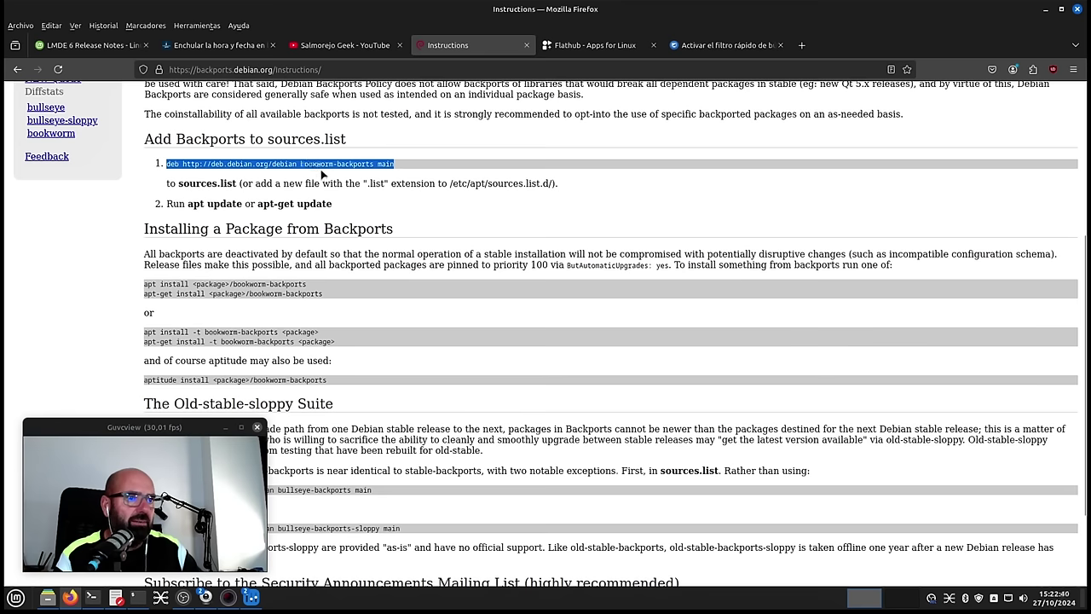
pyautogui.click(1045, 9)
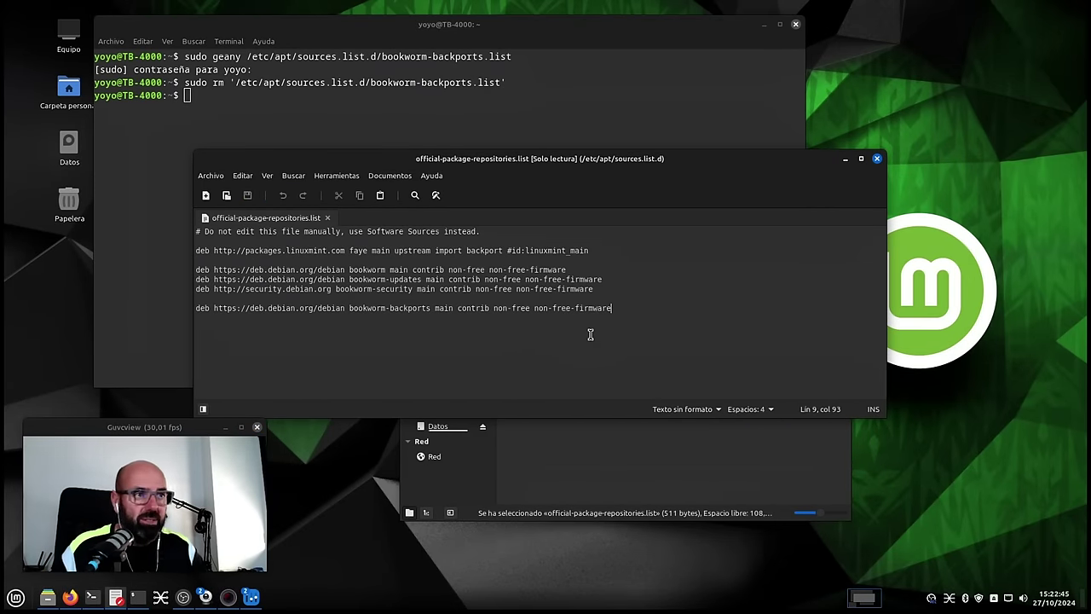
# - Close the text editor, review the sudo rm command in the terminal, and close the file manager
pyautogui.click(878, 160)
pyautogui.click(229, 191)
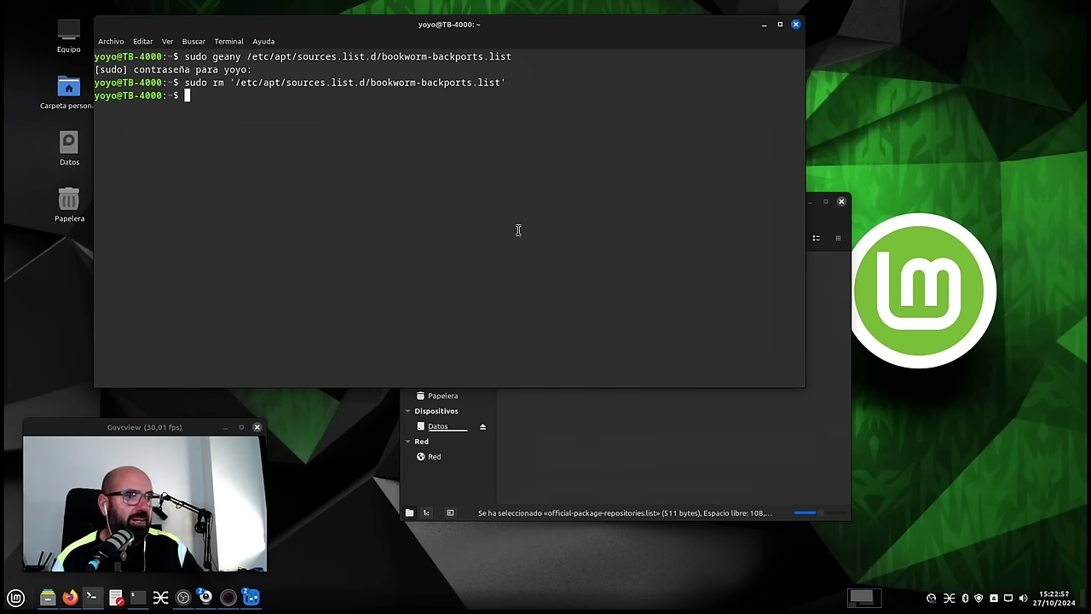
pyautogui.moveTo(512, 79); pyautogui.dragTo(183, 83)
pyautogui.click(358, 253)
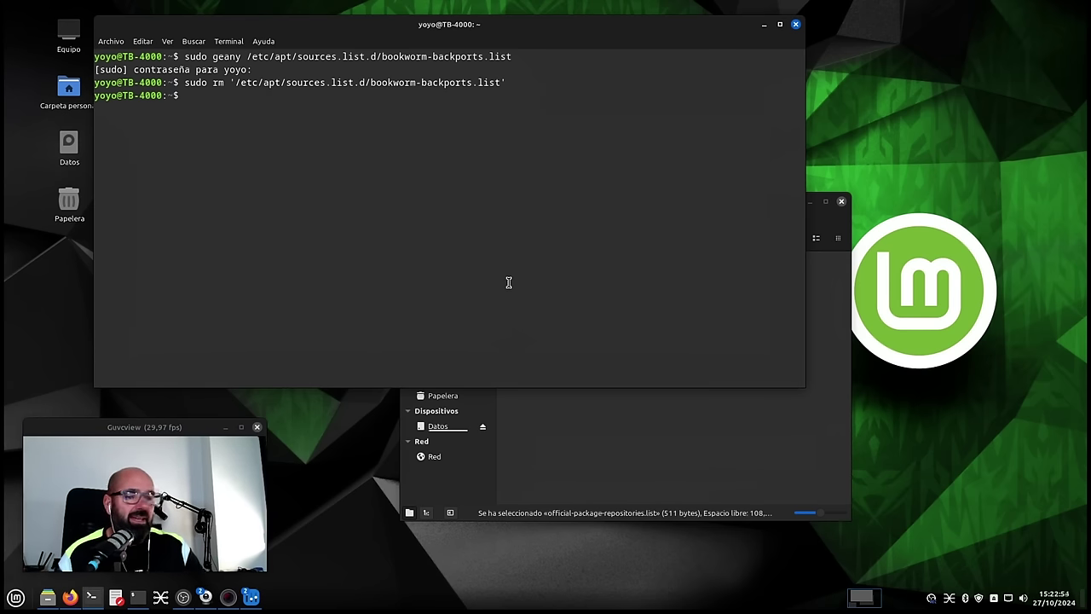
pyautogui.click(827, 210)
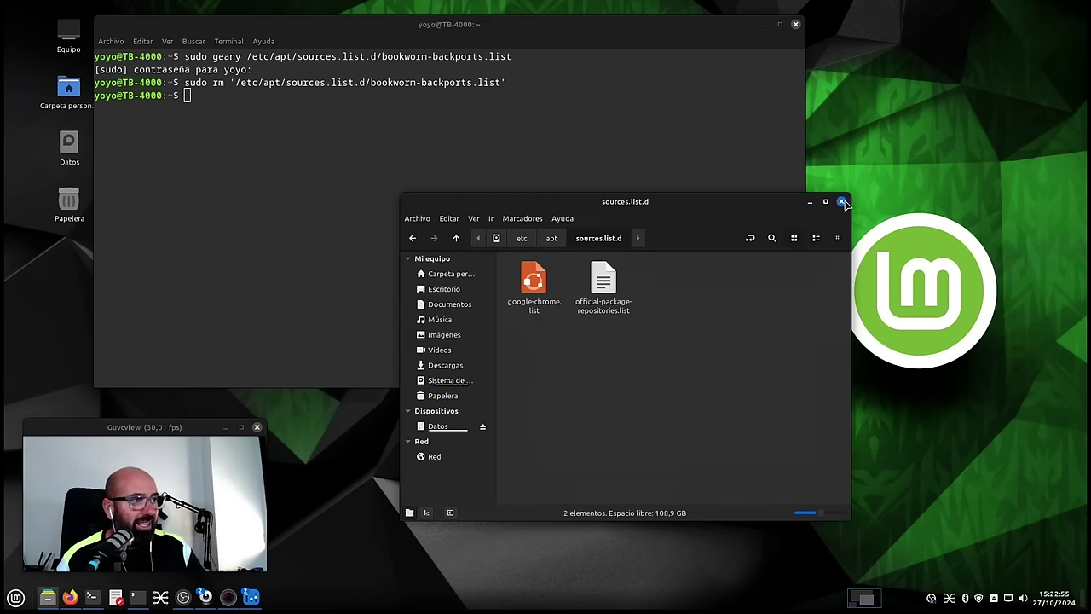
pyautogui.click(842, 201)
# - Enlarge the terminal window, move it to the upper-left area of the desktop, and shift the webcam window closer to the lower-left corner
pyautogui.moveTo(805, 389); pyautogui.dragTo(1034, 429)
pyautogui.moveTo(608, 39); pyautogui.dragTo(530, 32)
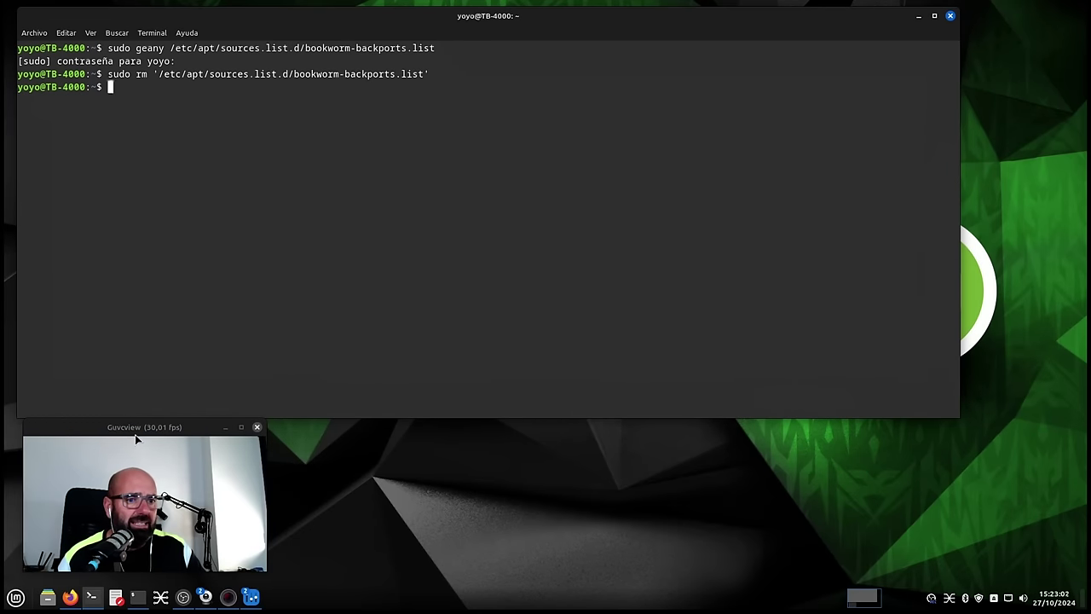
pyautogui.moveTo(137, 430); pyautogui.dragTo(125, 441)
pyautogui.click(166, 170)
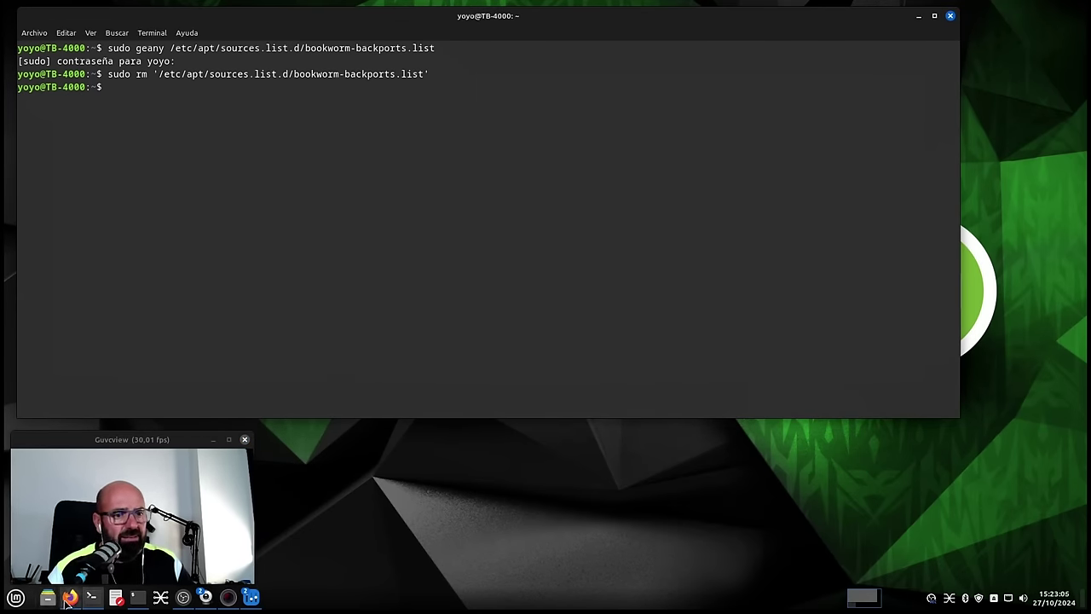
# - Switch to Firefox, go back to the Debian Backports home page and examine the package uploads list for Bookworm
pyautogui.hotkey('alt', 'Tab')
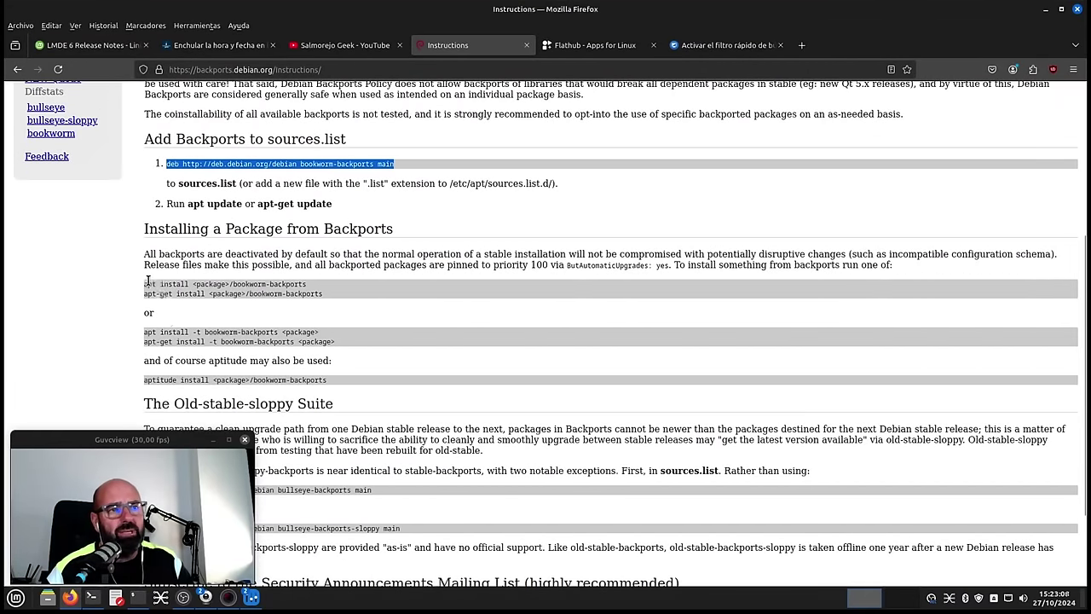
pyautogui.hotkey('alt', 'Left')
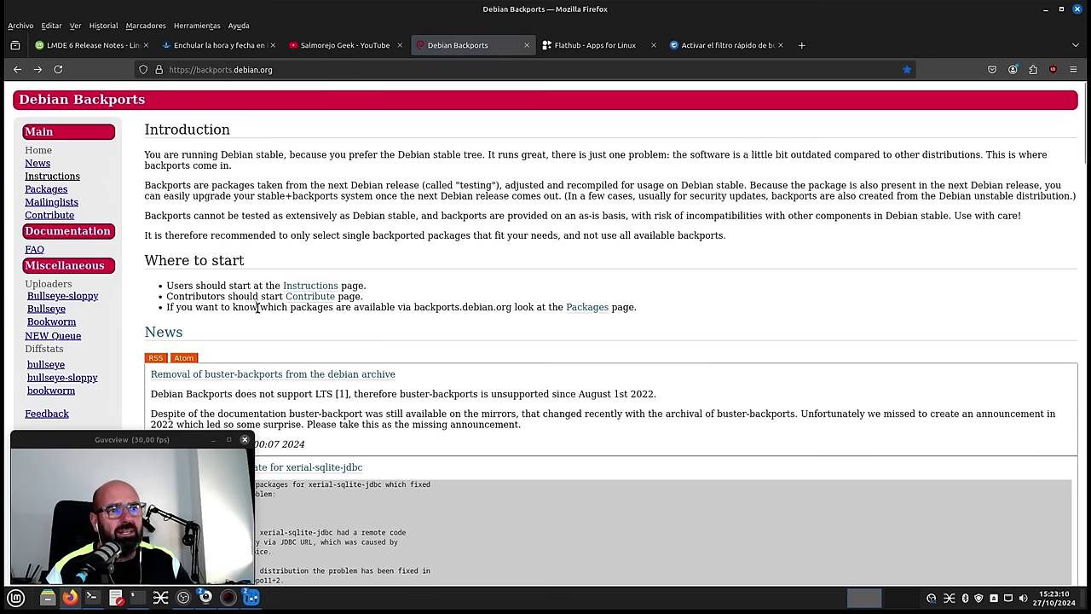
pyautogui.scroll(-3, 230, 269)
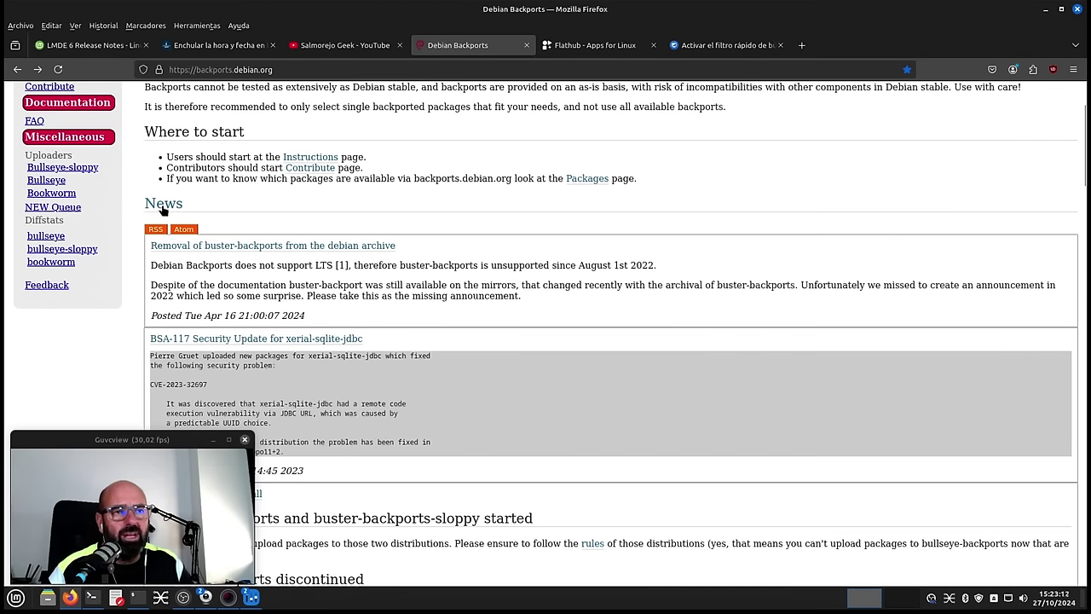
pyautogui.click(51, 193)
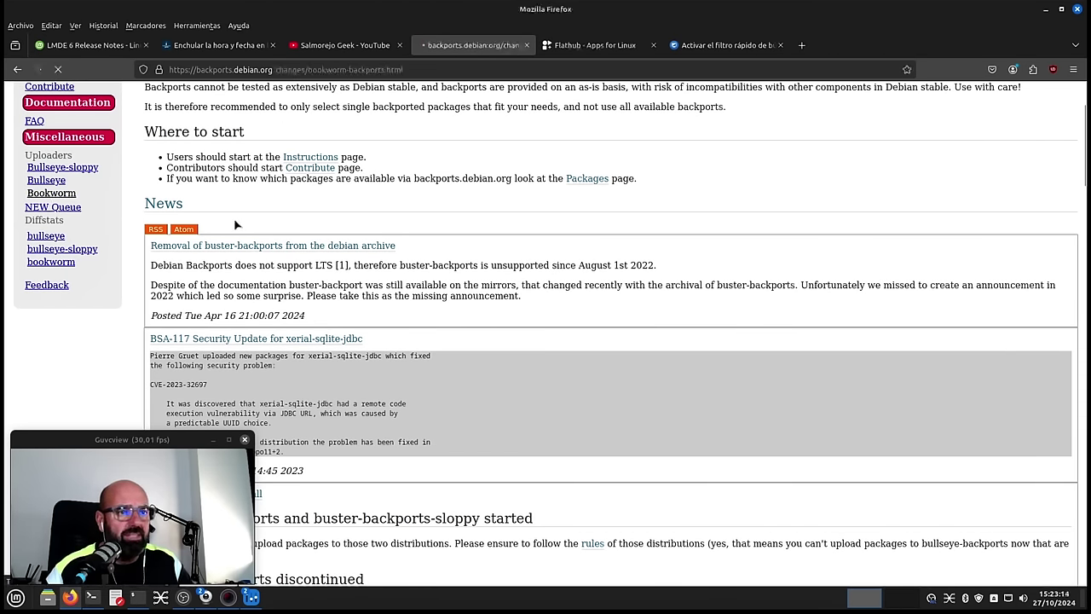
pyautogui.scroll(-15, 487, 342)
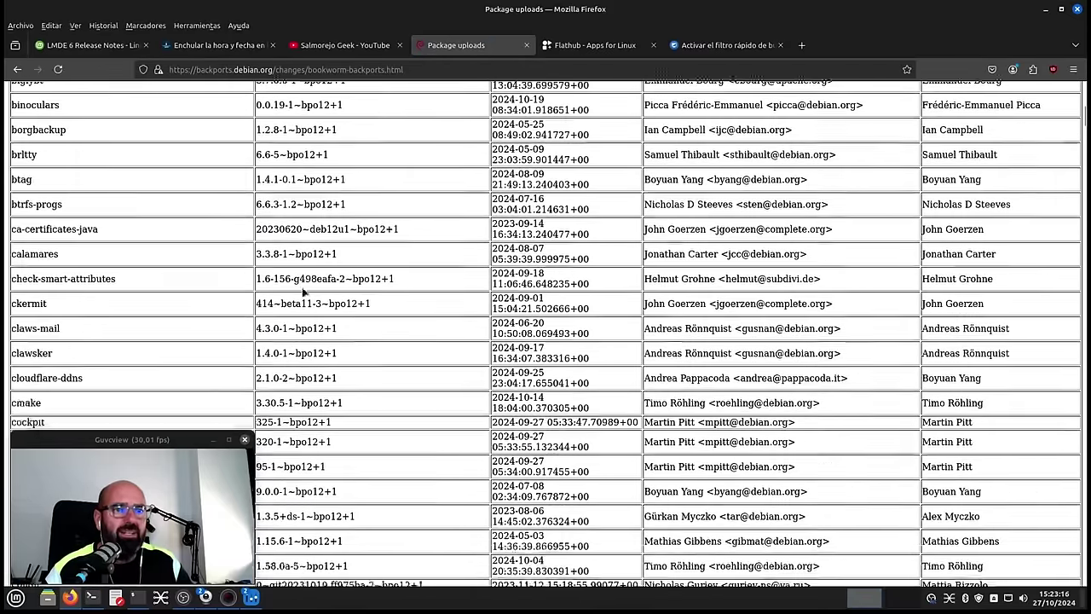
pyautogui.scroll(-15, 70, 255)
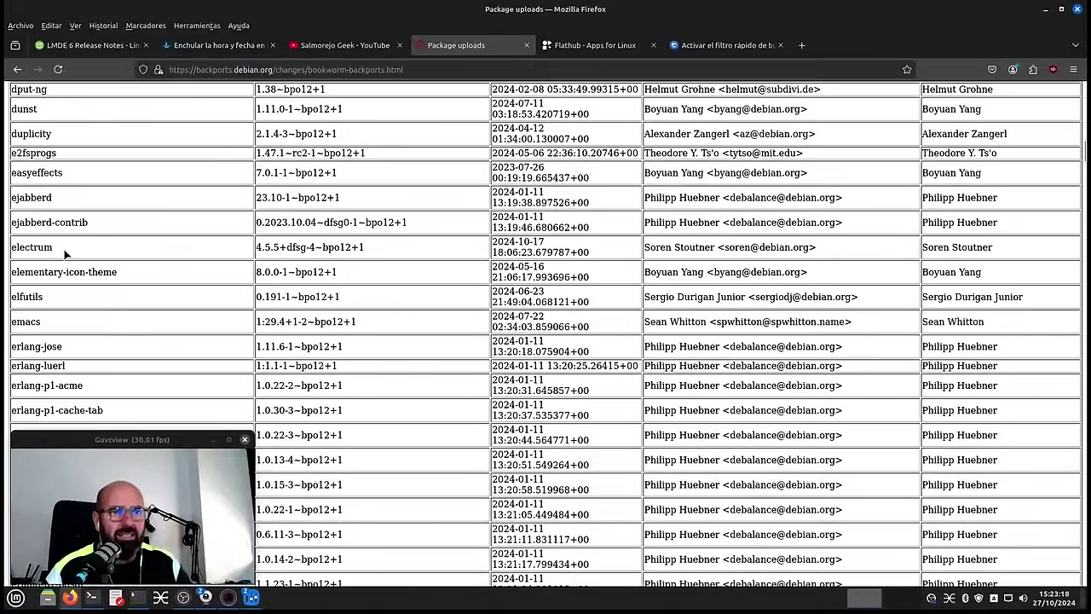
pyautogui.scroll(-15, 70, 255)
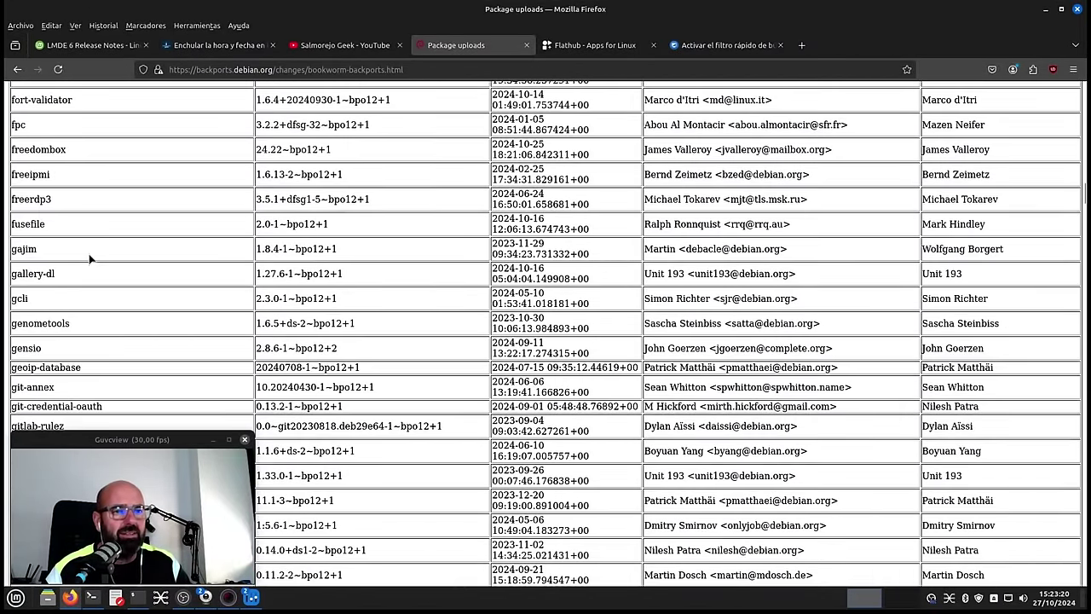
pyautogui.scroll(15, 195, 264)
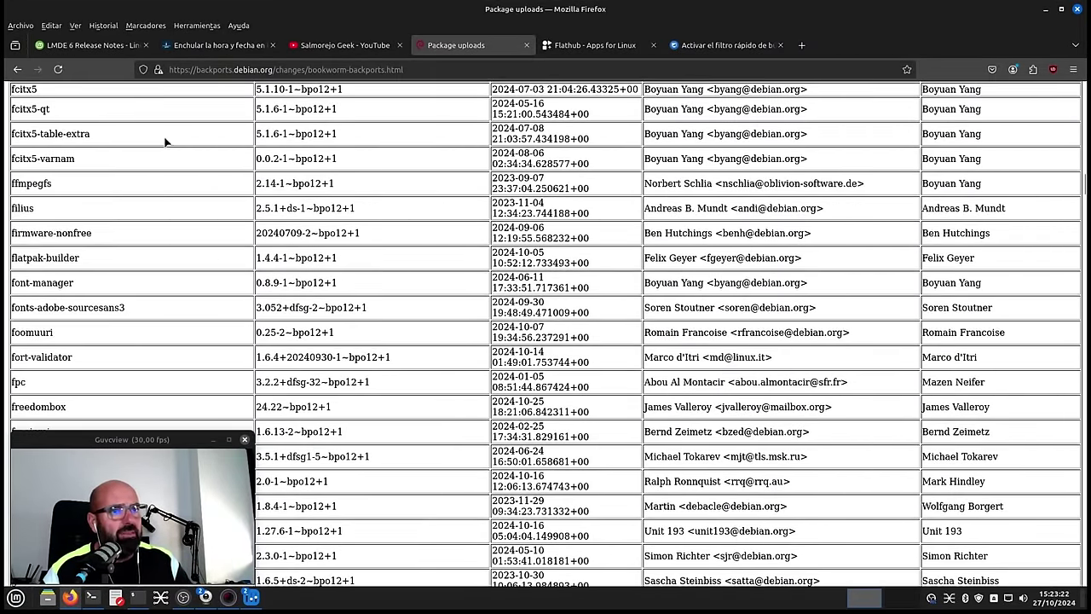
# - Return to the Debian Backports home page and look over its news and navigation links
pyautogui.click(17, 70)
pyautogui.scroll(-3, 235, 260)
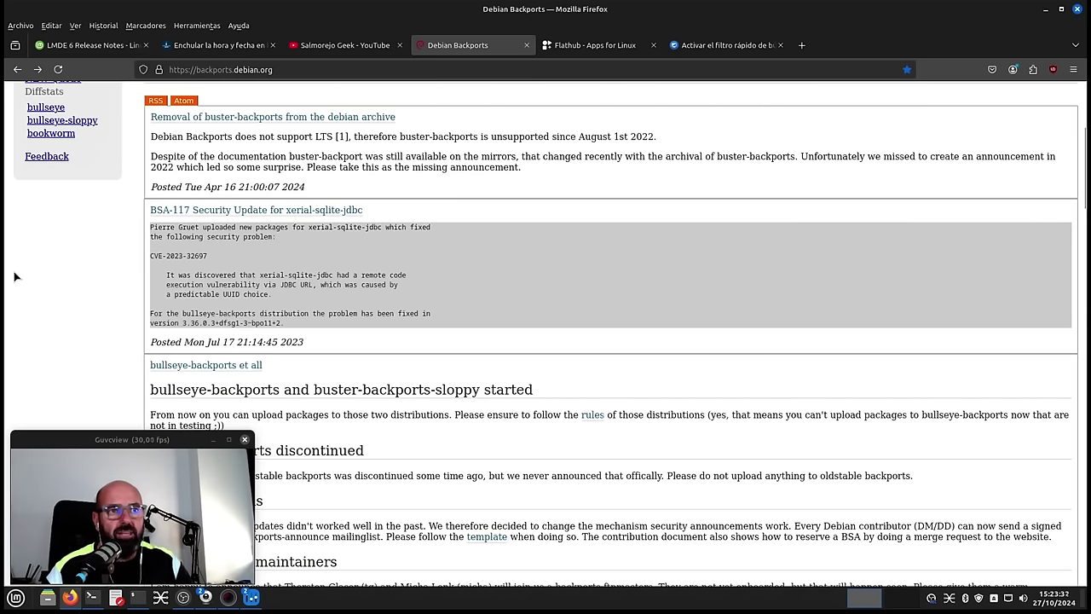
pyautogui.scroll(3, 26, 270)
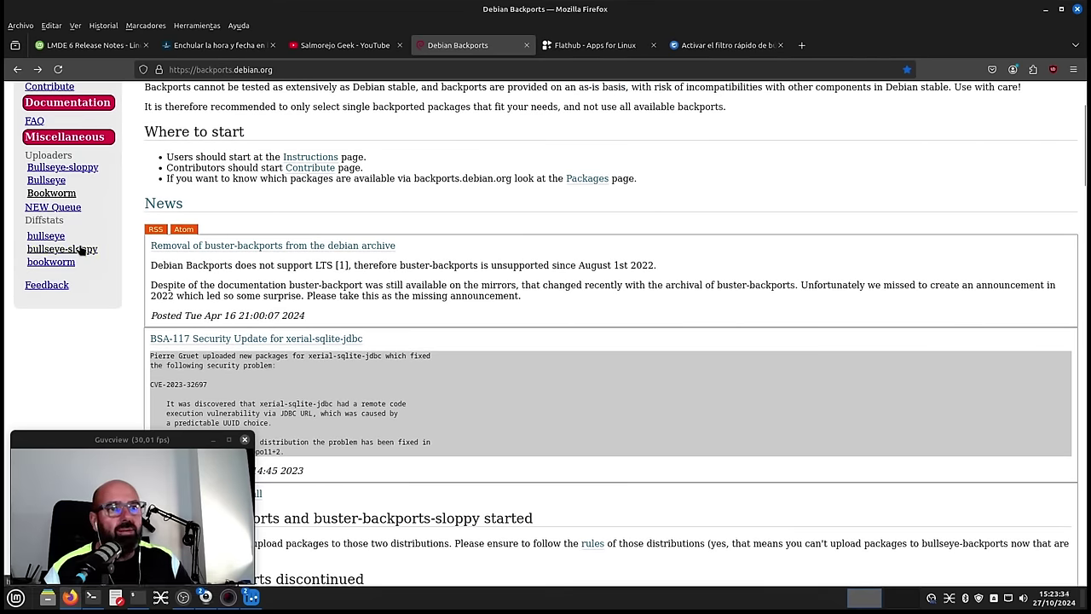
pyautogui.scroll(3, 85, 249)
pyautogui.scroll(-2, 280, 220)
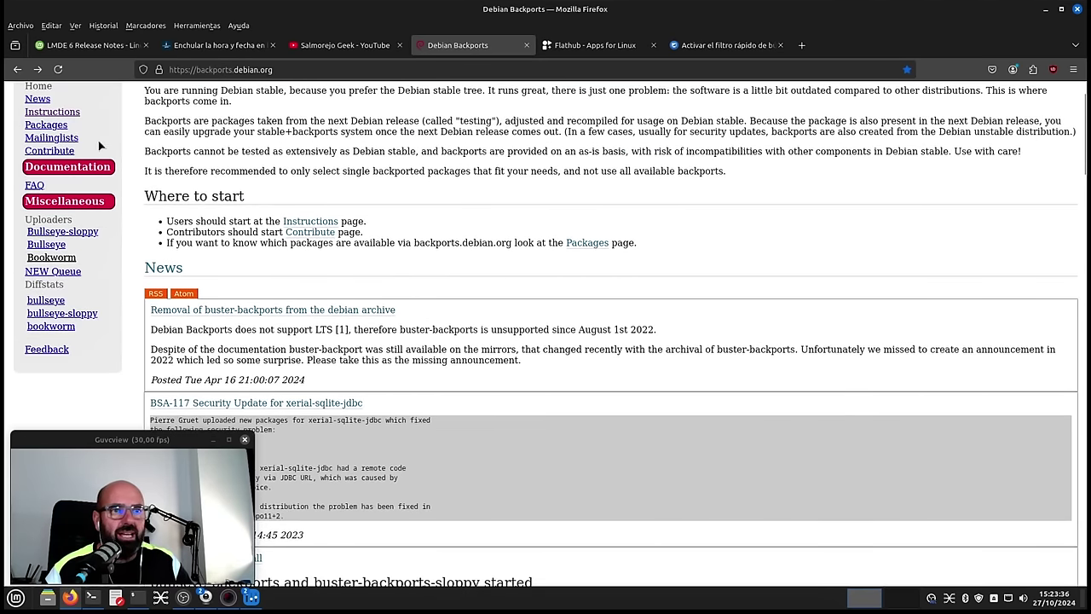
# - Search the bookworm-backports package names for mesa from the Packages page and look through the matching packages
pyautogui.click(53, 134)
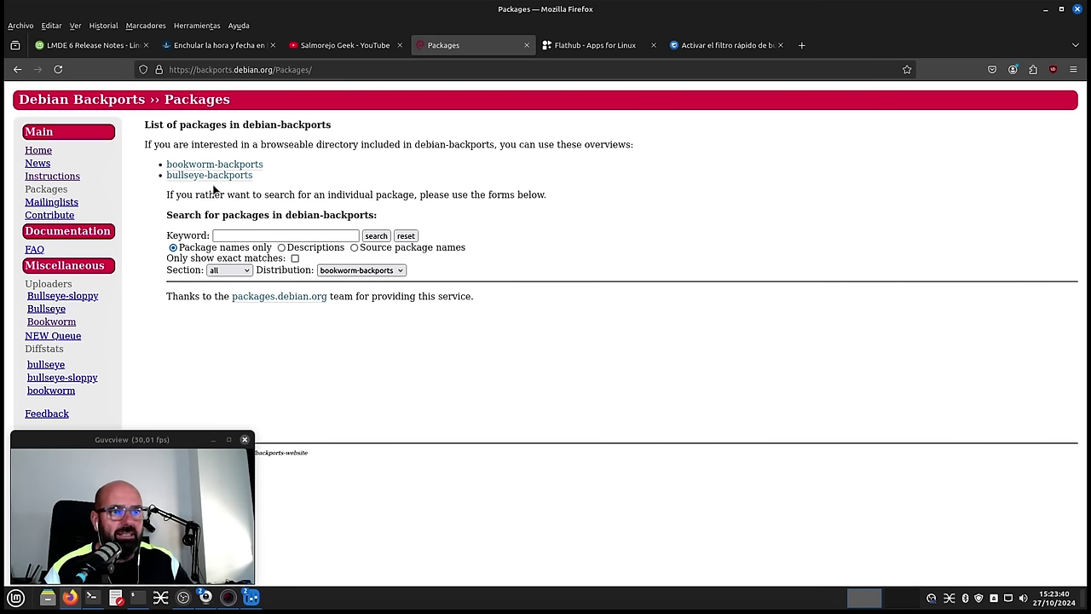
pyautogui.click(244, 237)
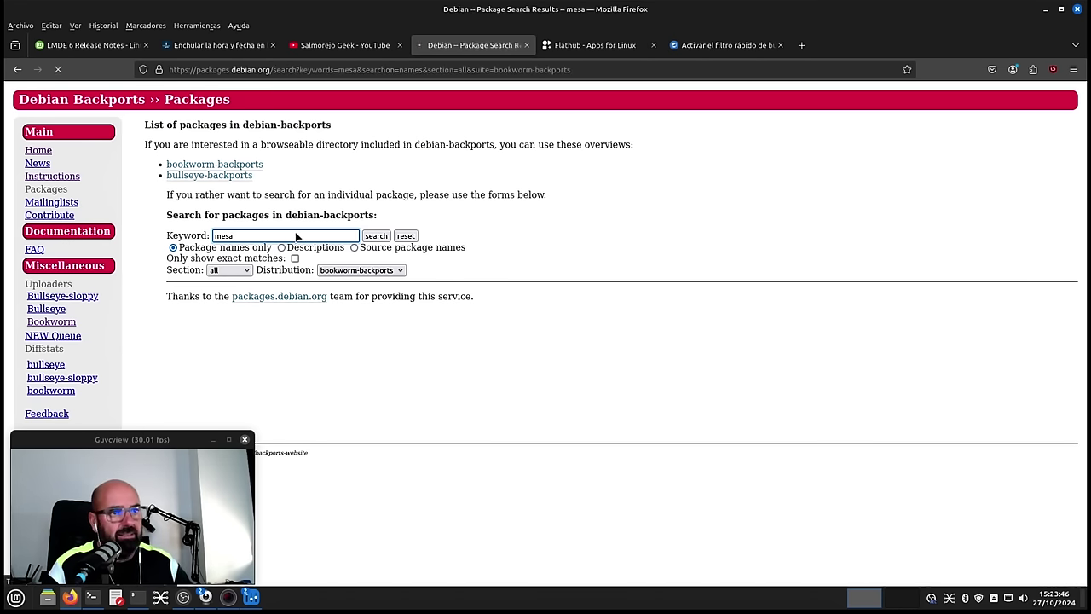
pyautogui.scroll(-3, 311, 243)
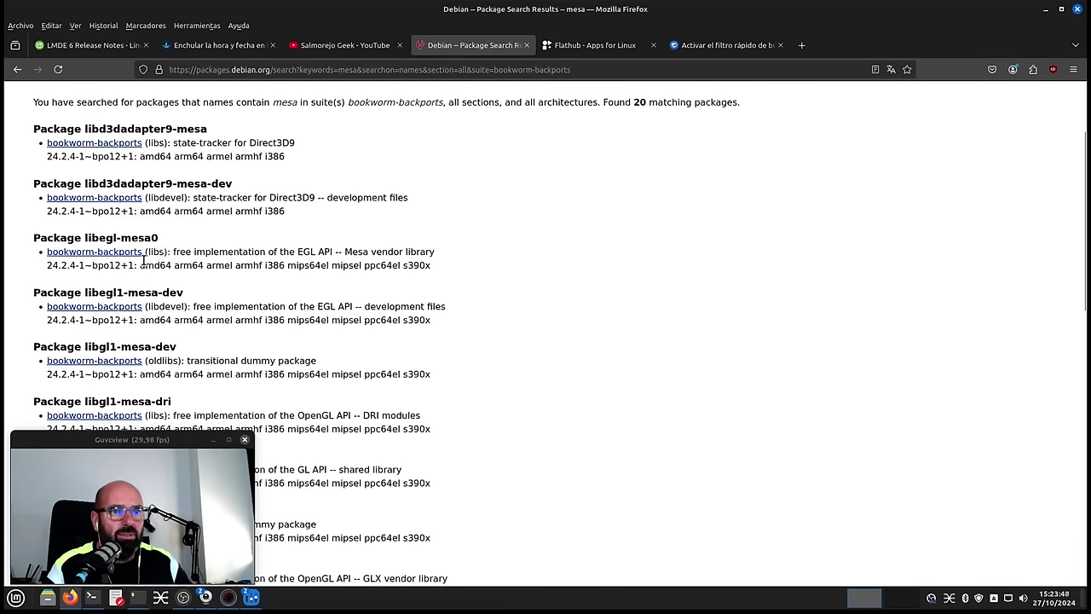
pyautogui.scroll(-15, 123, 265)
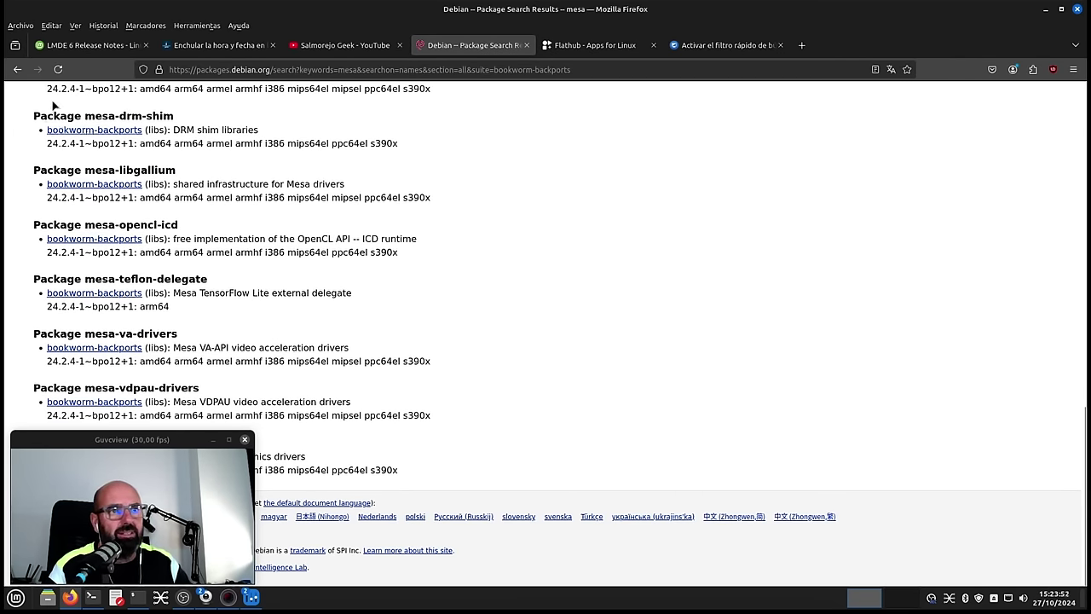
# - Return to the Packages page and browse the section overview of bookworm-backports
pyautogui.click(17, 69)
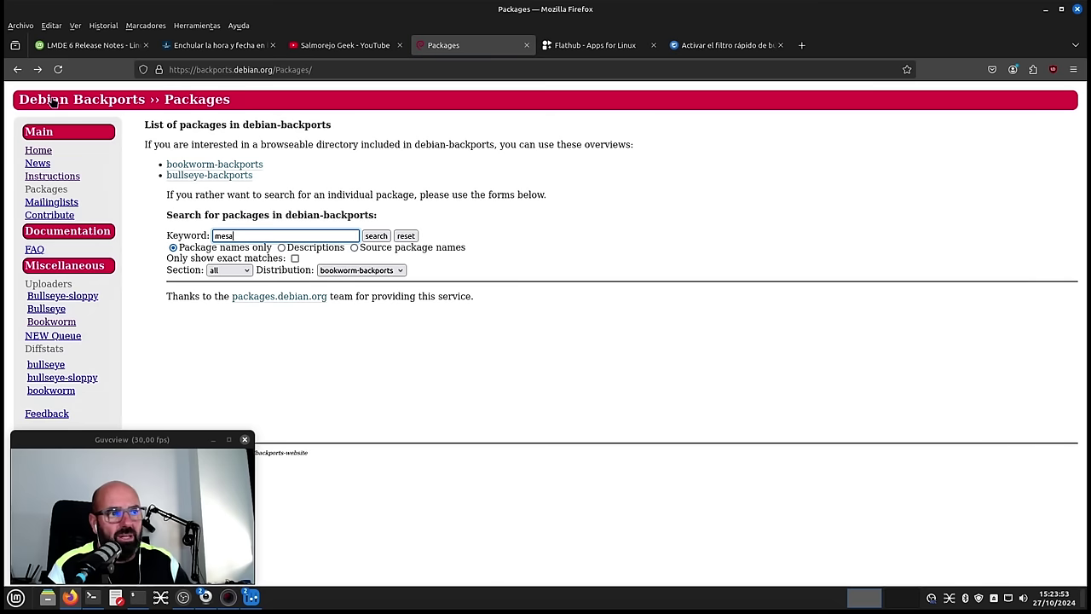
pyautogui.click(229, 166)
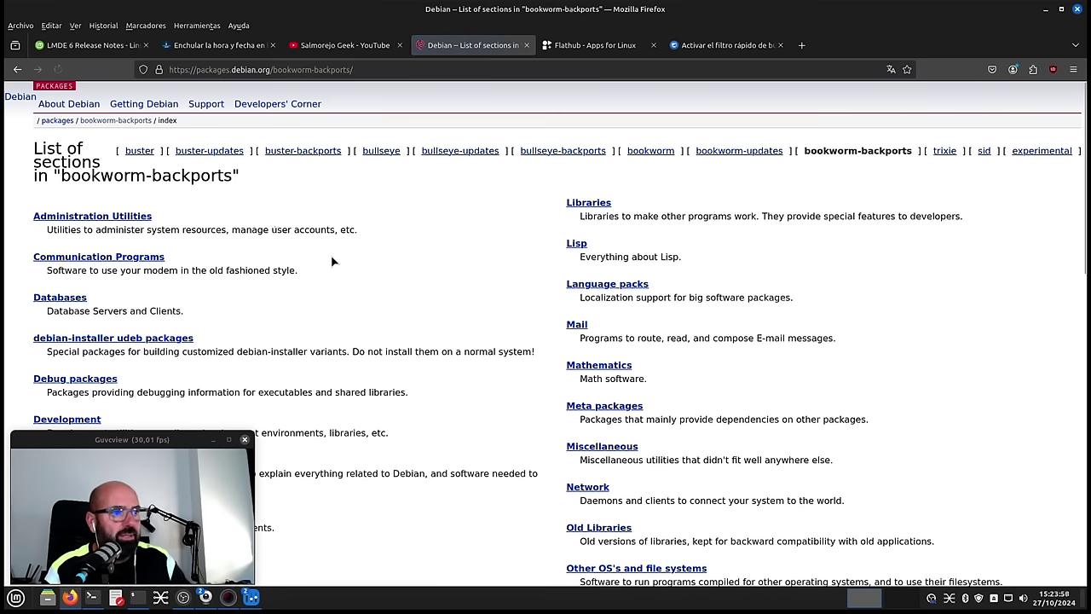
pyautogui.scroll(-9, 185, 261)
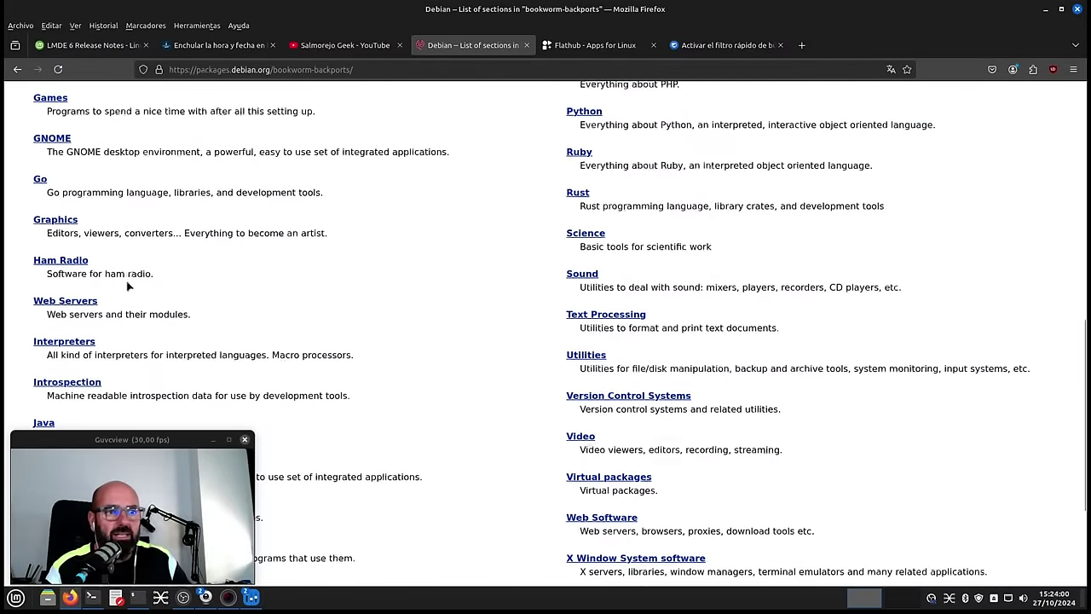
# - Open the kernel section, examine its firmware and linux-headers entries, and go back to the section overview
pyautogui.click(53, 321)
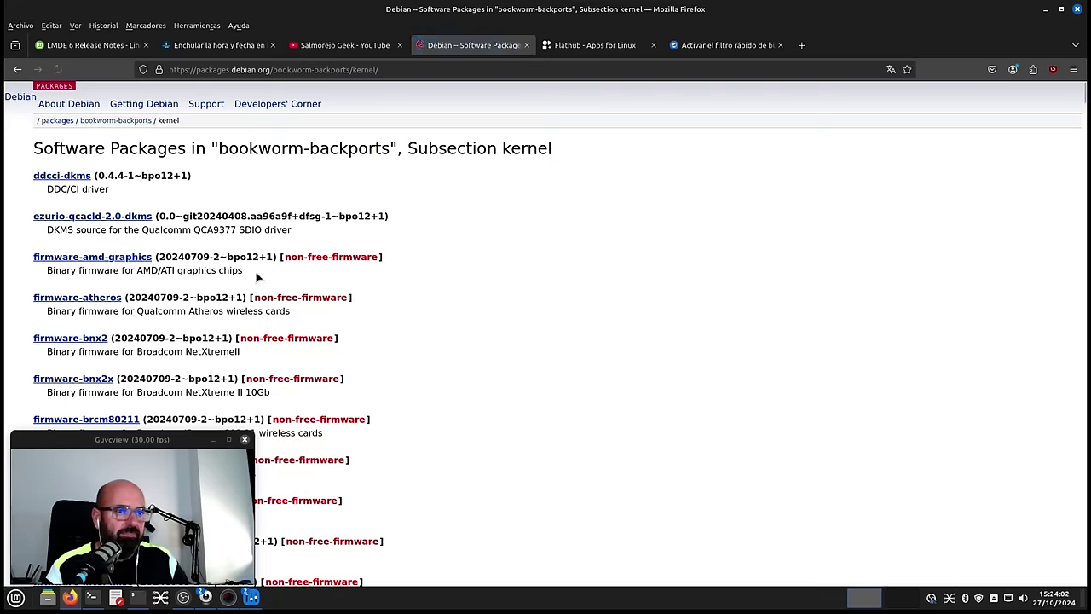
pyautogui.scroll(-6, 260, 282)
pyautogui.scroll(-18, 260, 281)
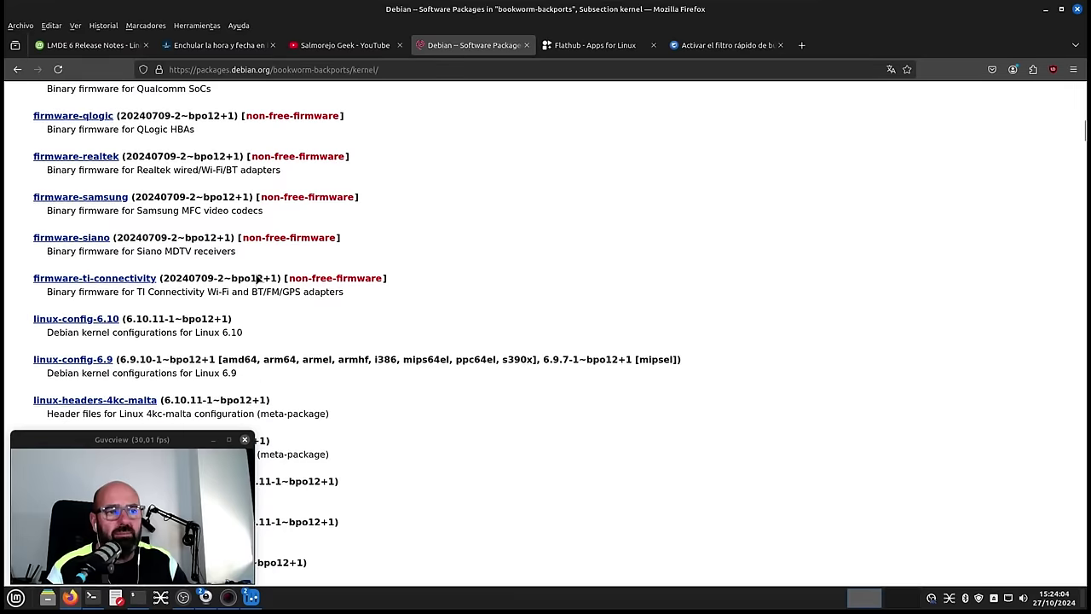
pyautogui.scroll(-3, 381, 222)
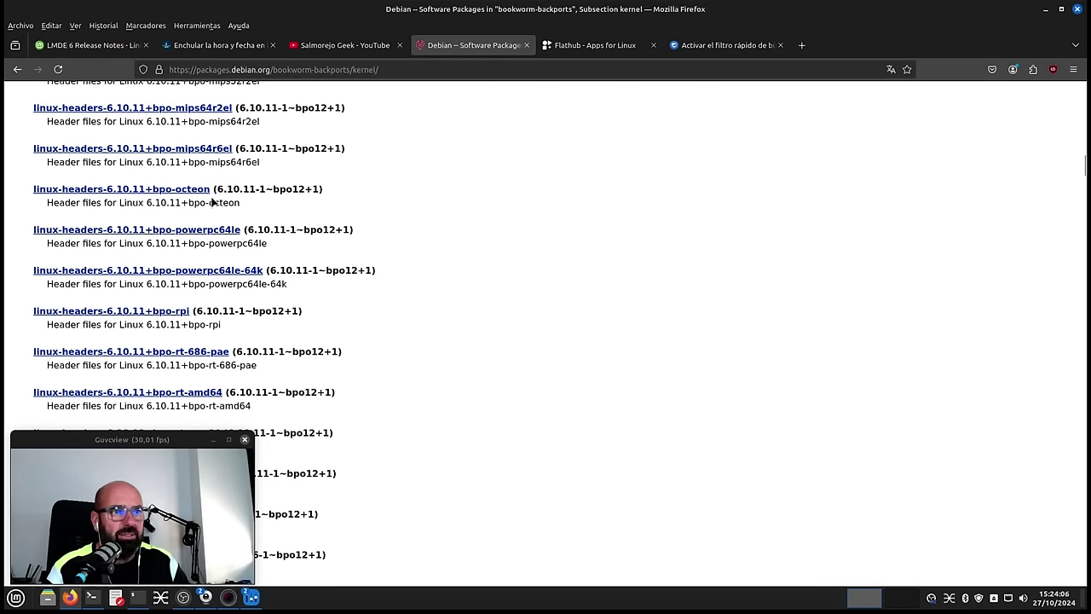
pyautogui.moveTo(231, 160); pyautogui.dragTo(34, 147)
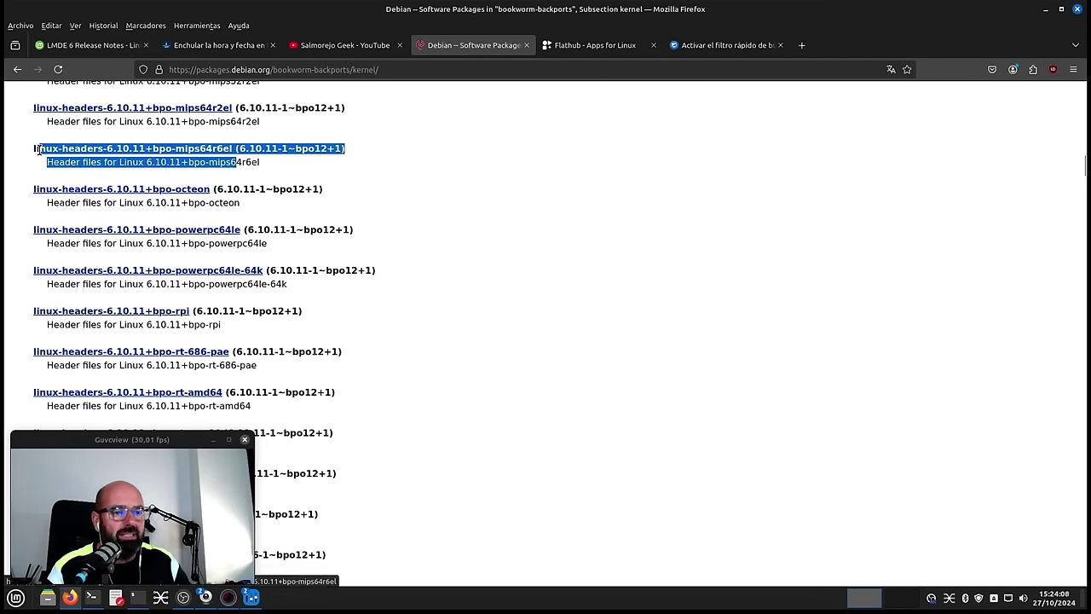
pyautogui.click(389, 185)
pyautogui.click(22, 67)
pyautogui.scroll(10, 222, 249)
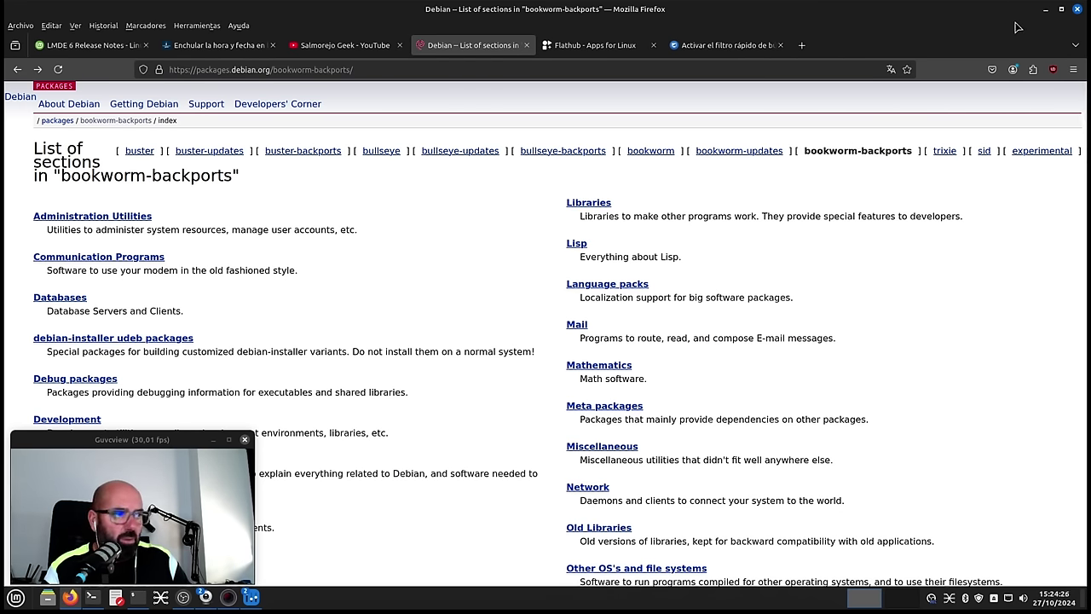
# - Switch to the terminal and try to run "pipiwire --version"
pyautogui.click(1046, 10)
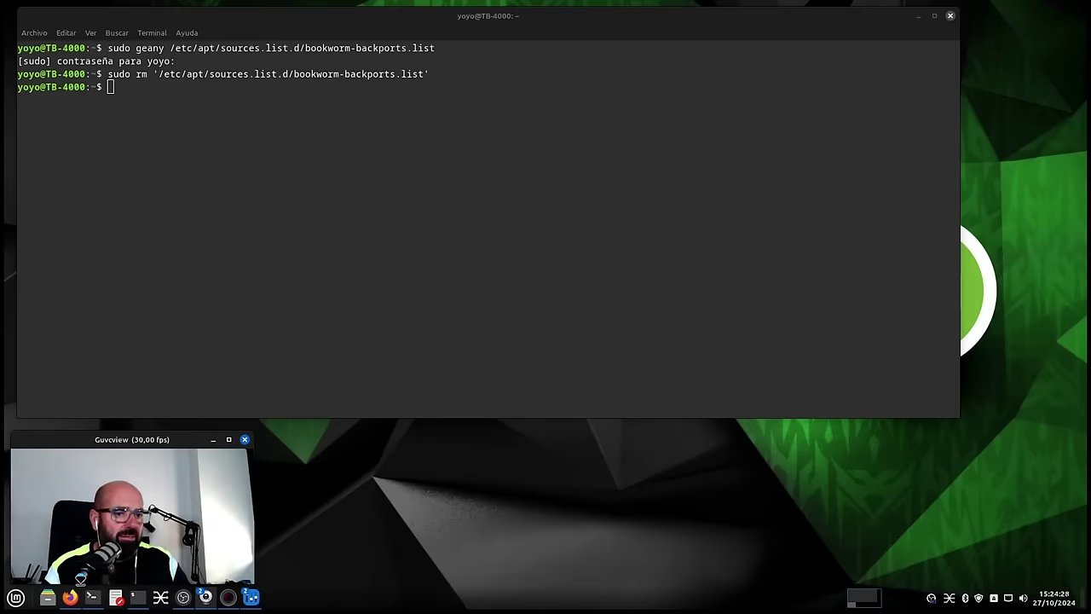
pyautogui.click(346, 231)
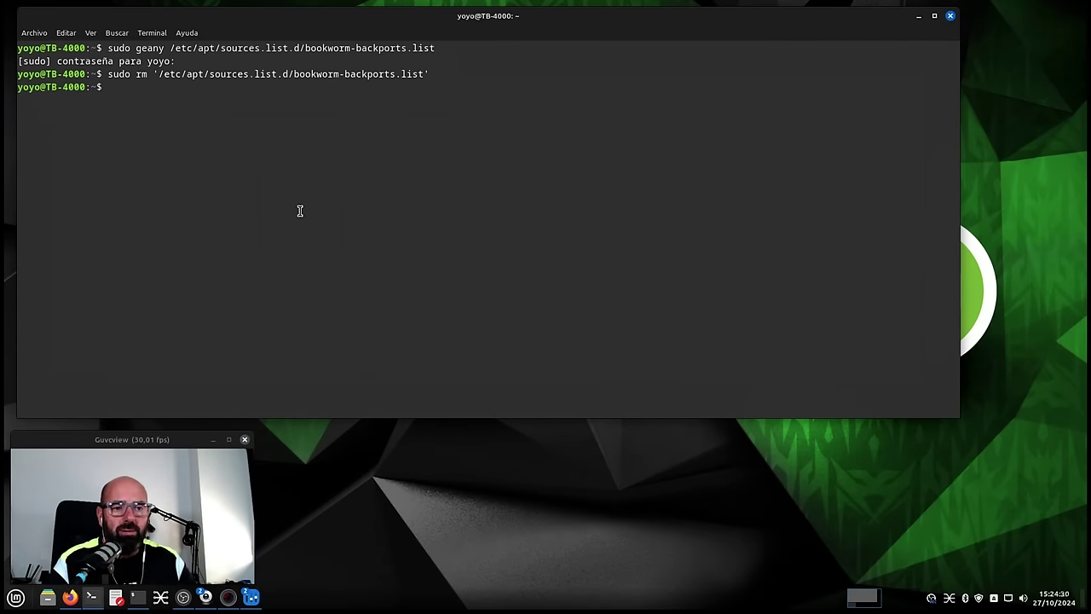
pyautogui.write('pipiw')
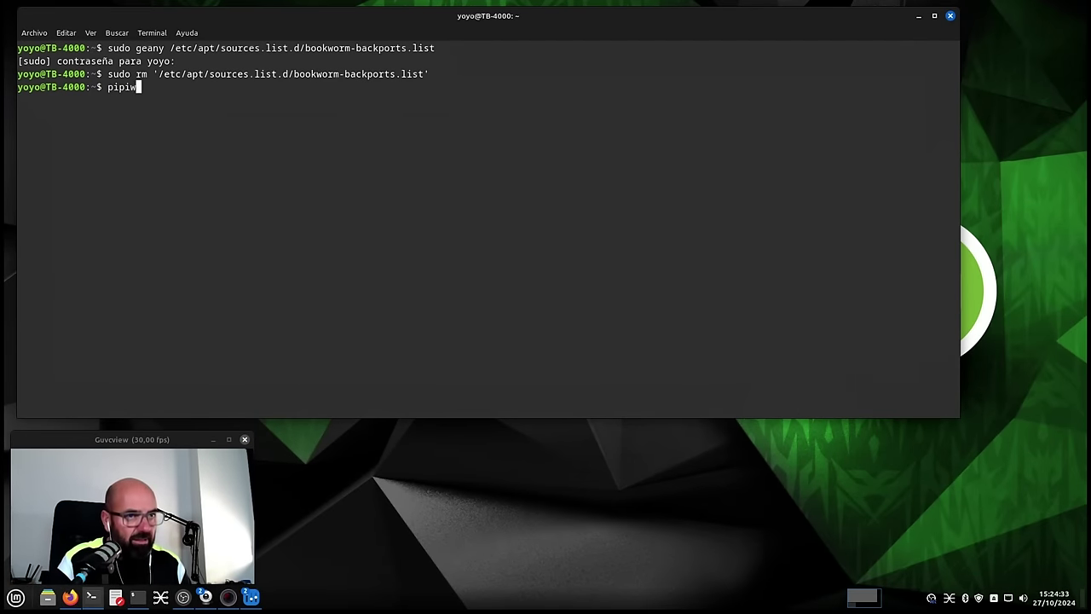
pyautogui.press('BackSpace')
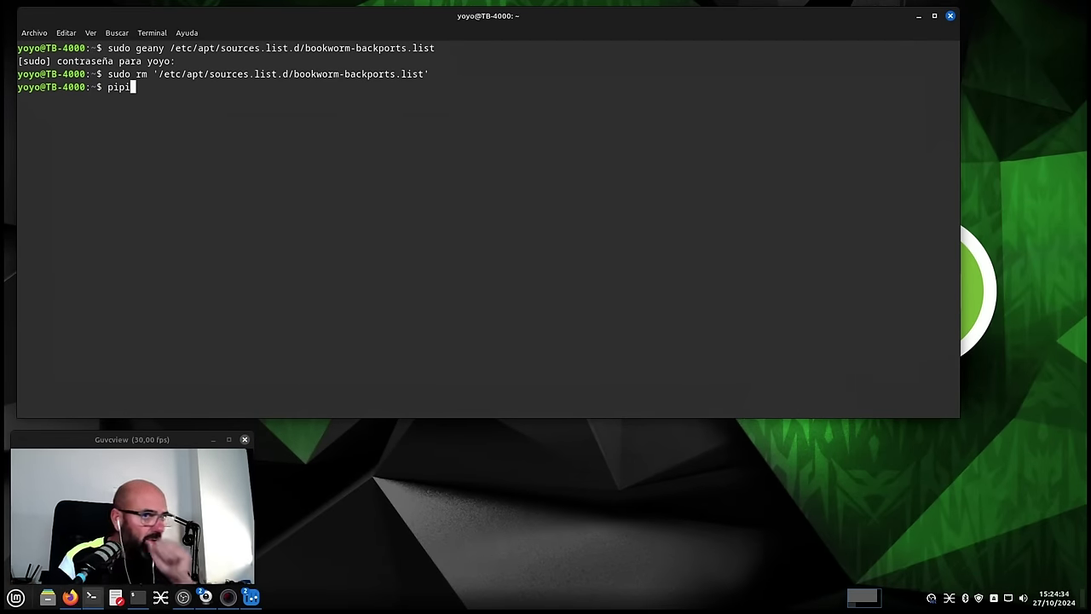
pyautogui.write('wire ')
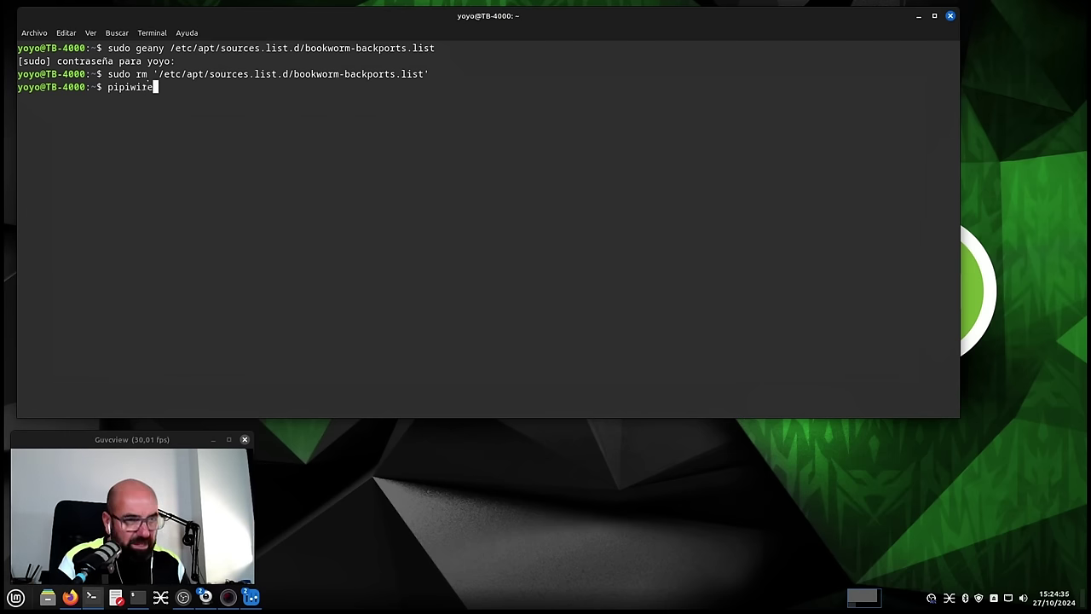
pyautogui.write('--')
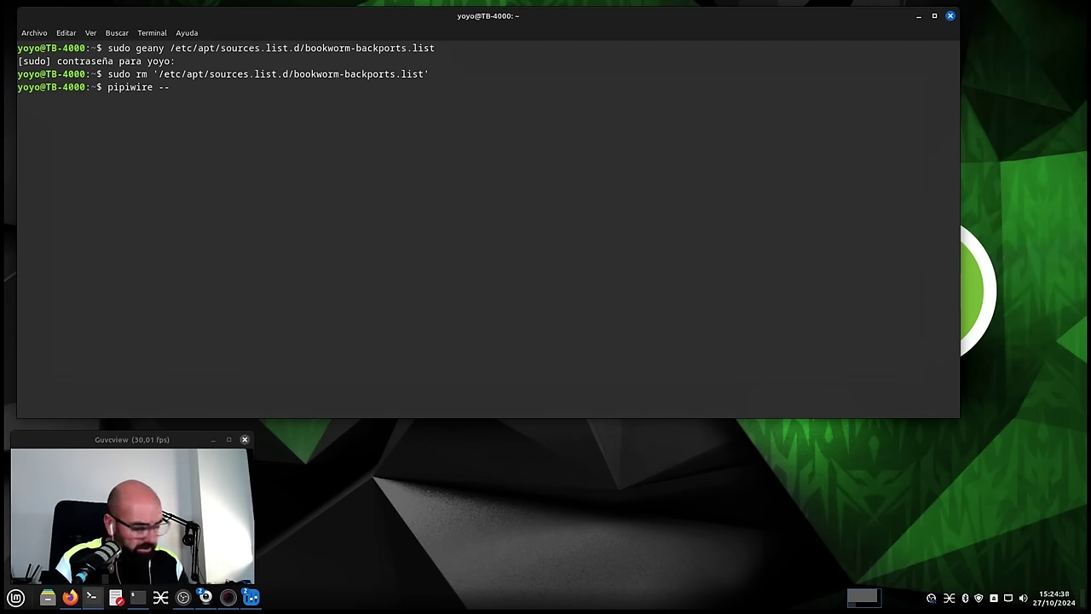
pyautogui.write('version')
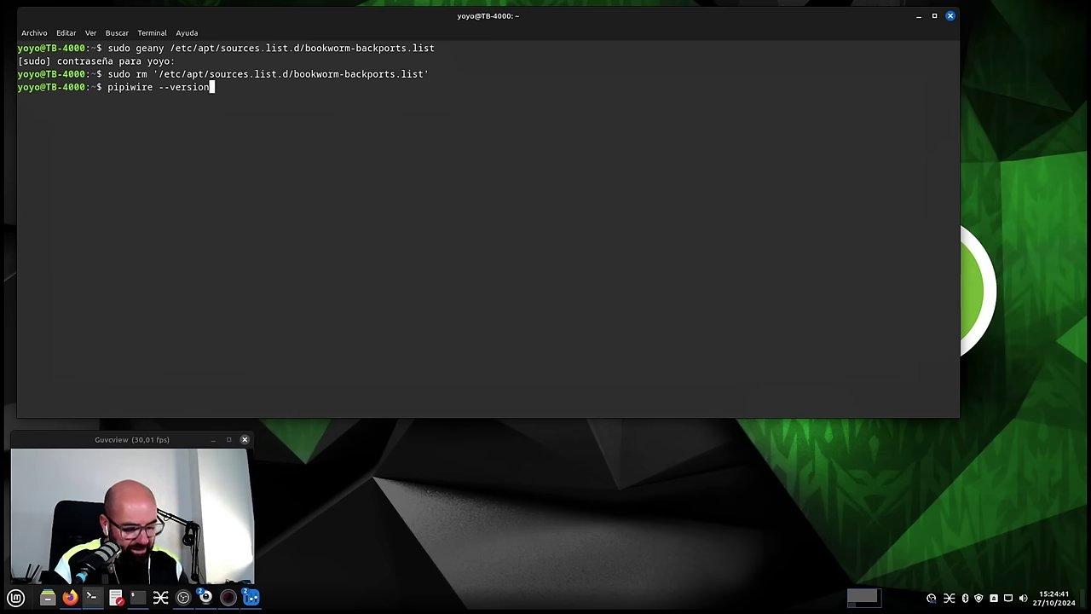
pyautogui.press('Return')
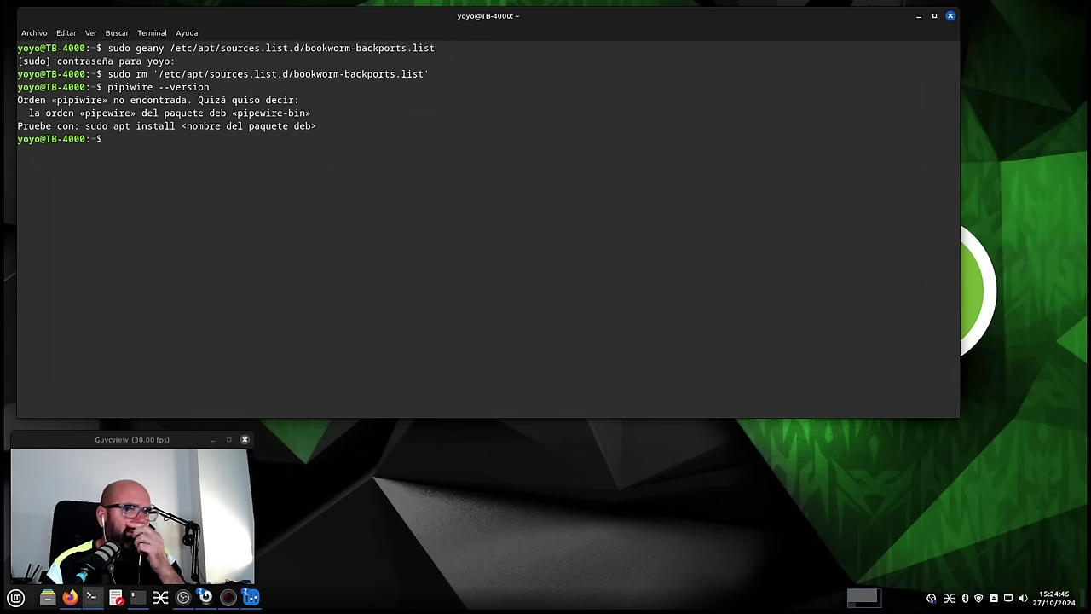
# - Correct the previous command to "pipewire --version" and run it to check the installed PipeWire version
pyautogui.press('Up')
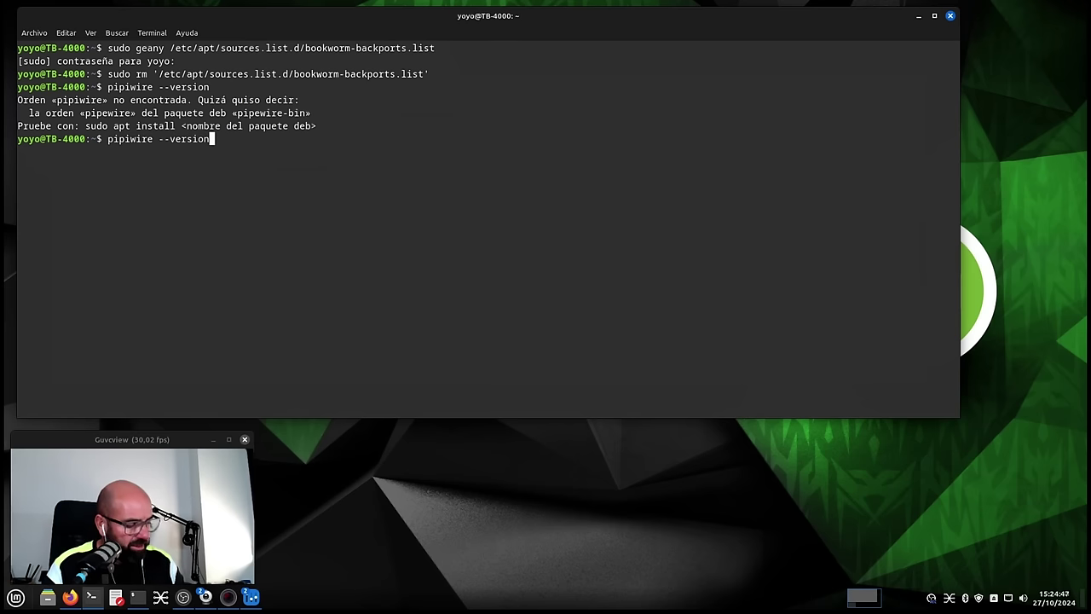
pyautogui.press('Left')
pyautogui.press('Left')
pyautogui.press('Left')
pyautogui.press('Left')
pyautogui.press('Left')
pyautogui.press('Left')
pyautogui.press('Left')
pyautogui.press('Left')
pyautogui.press('Left')
pyautogui.press('Left')
pyautogui.press('Left')
pyautogui.press('Left')
pyautogui.press('Left')
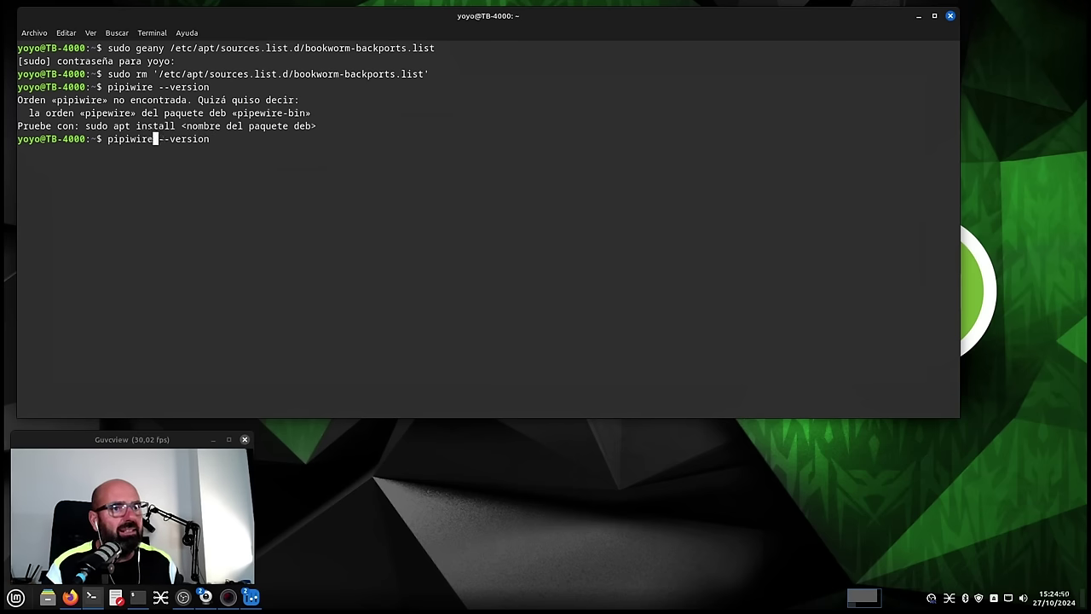
pyautogui.press('BackSpace')
pyautogui.write('e')
pyautogui.press('Return')
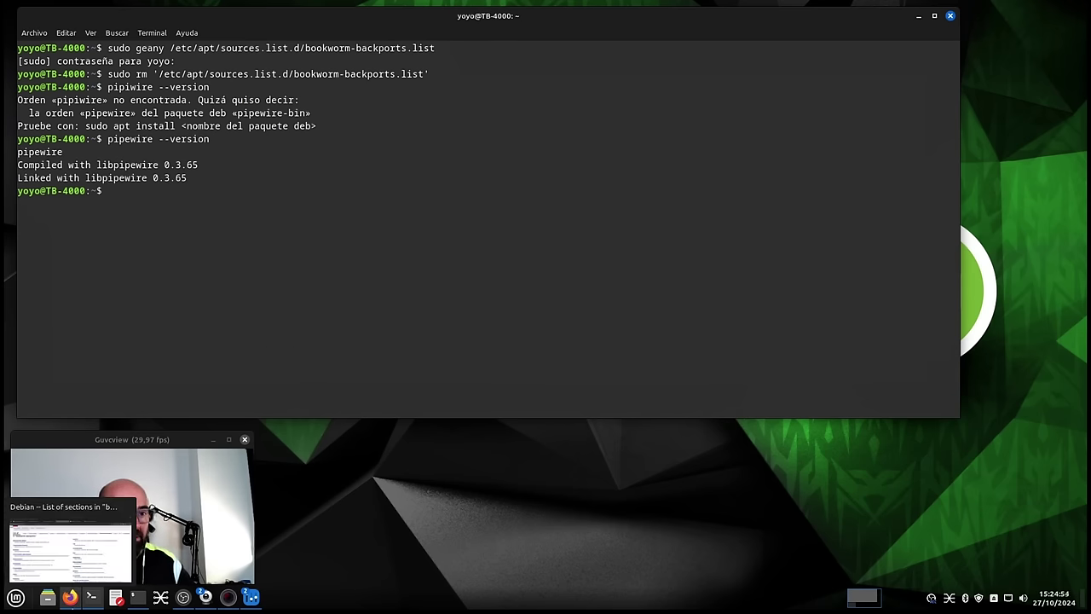
# - Switch to Firefox, restore its window from full size, make it smaller, and shift it aside to uncover the terminal output
pyautogui.click(70, 597)
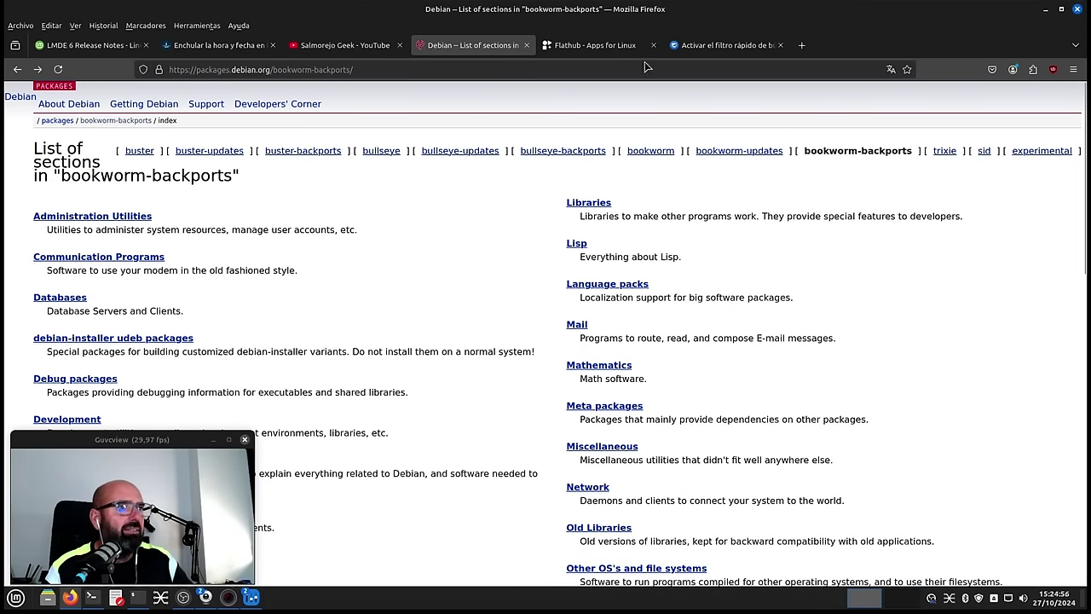
pyautogui.click(1061, 8)
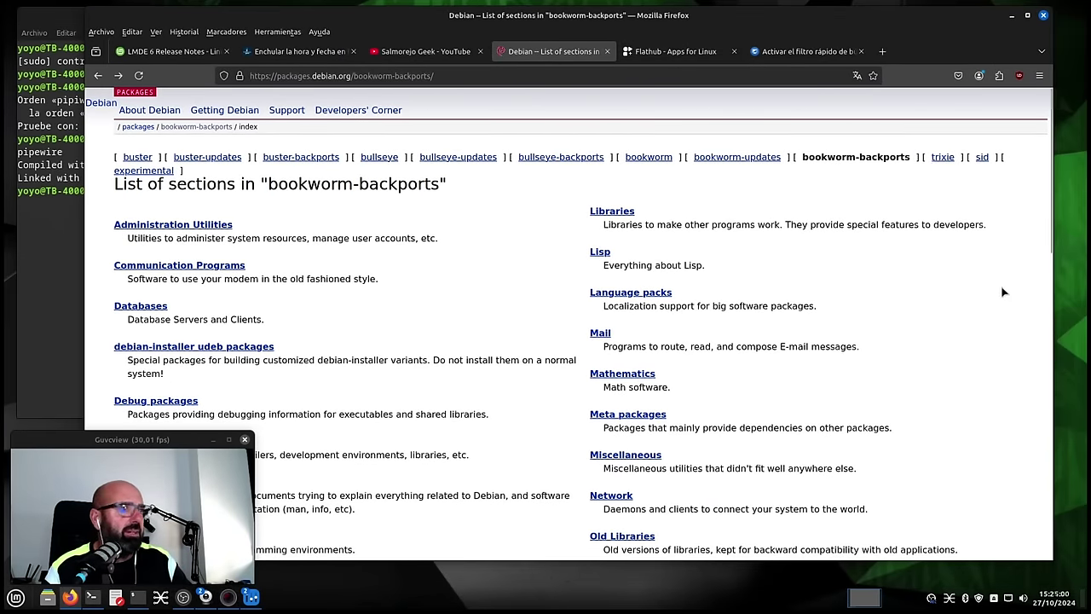
pyautogui.moveTo(1054, 555); pyautogui.dragTo(936, 542)
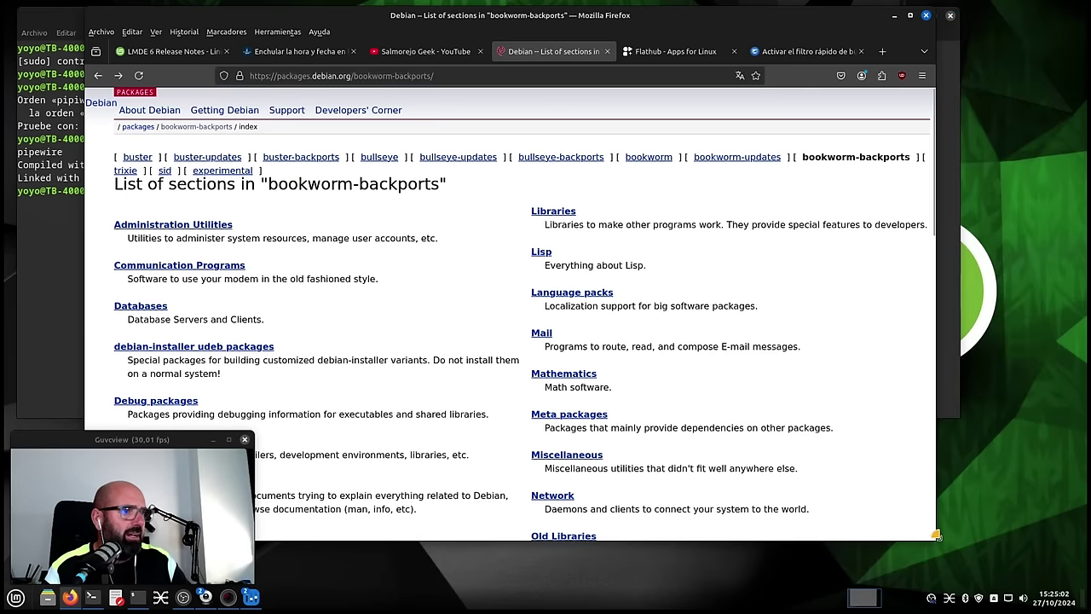
pyautogui.moveTo(677, 17); pyautogui.dragTo(767, 17)
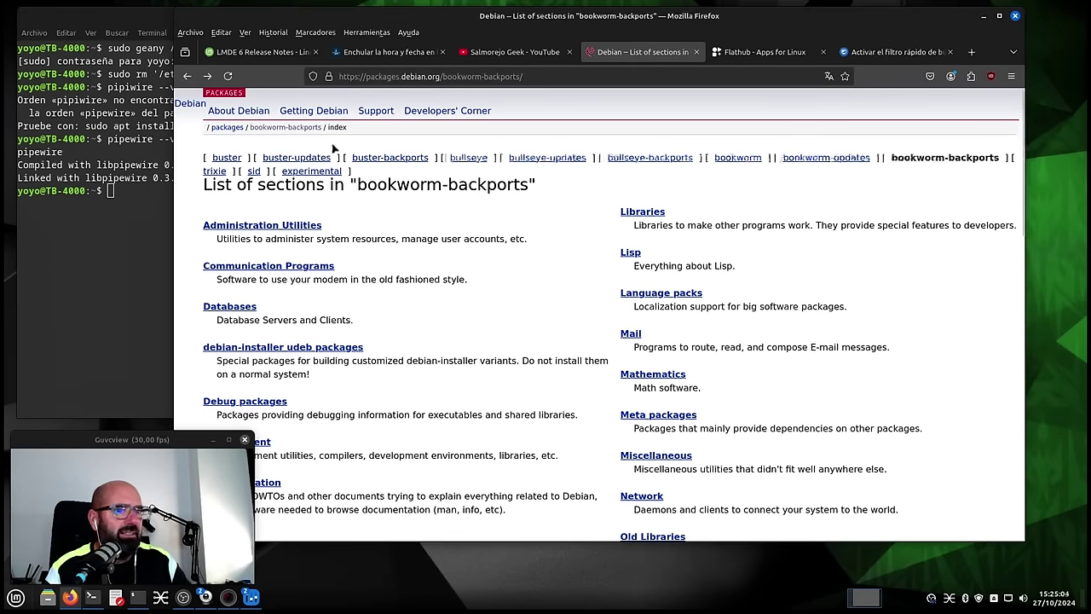
# - Return to the Debian Backports packages page, open the Bookworm uploads list, and shift the browser window to uncover the terminal output
pyautogui.click(187, 75)
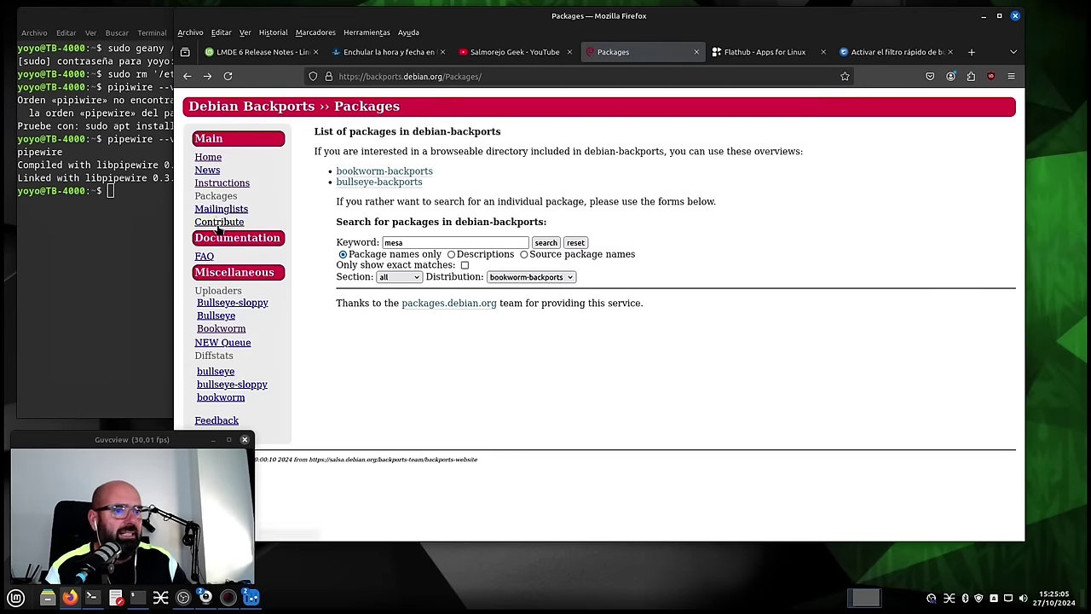
pyautogui.click(213, 329)
pyautogui.scroll(-10, 399, 277)
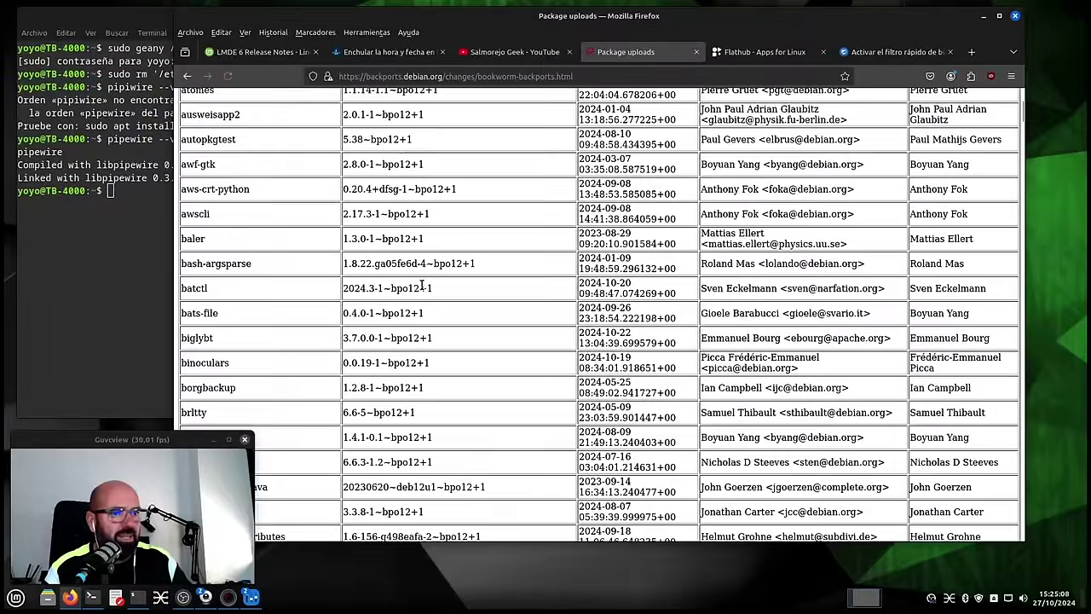
pyautogui.scroll(-4, 399, 277)
pyautogui.moveTo(822, 31); pyautogui.dragTo(872, 33)
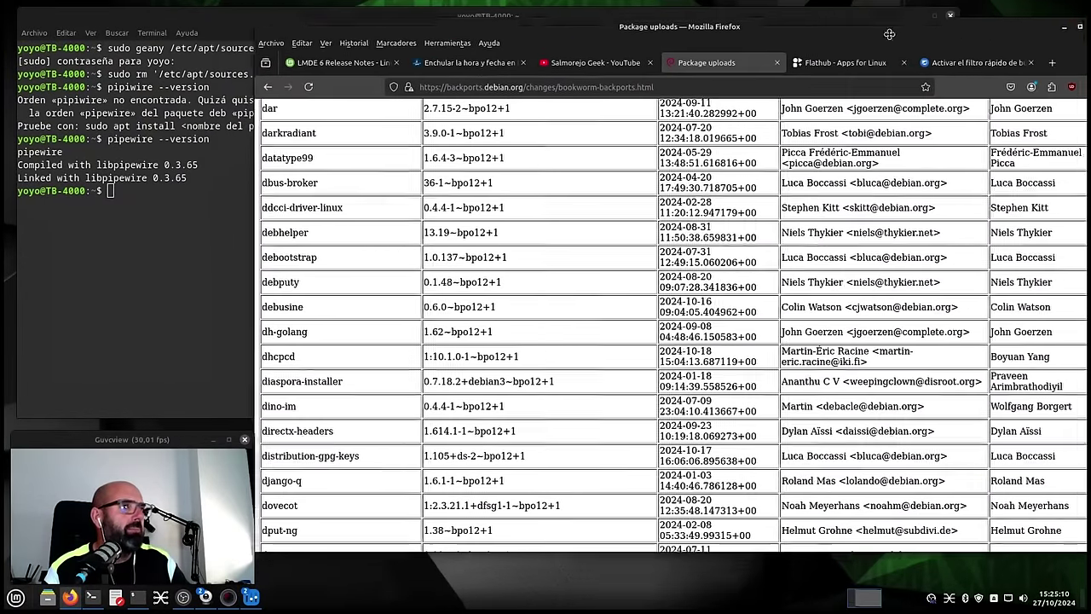
# - Find the pipewire entry in the Bookworm uploads list and highlight its version number to compare with the terminal output
pyautogui.scroll(-15, 349, 235)
pyautogui.scroll(-20, 349, 235)
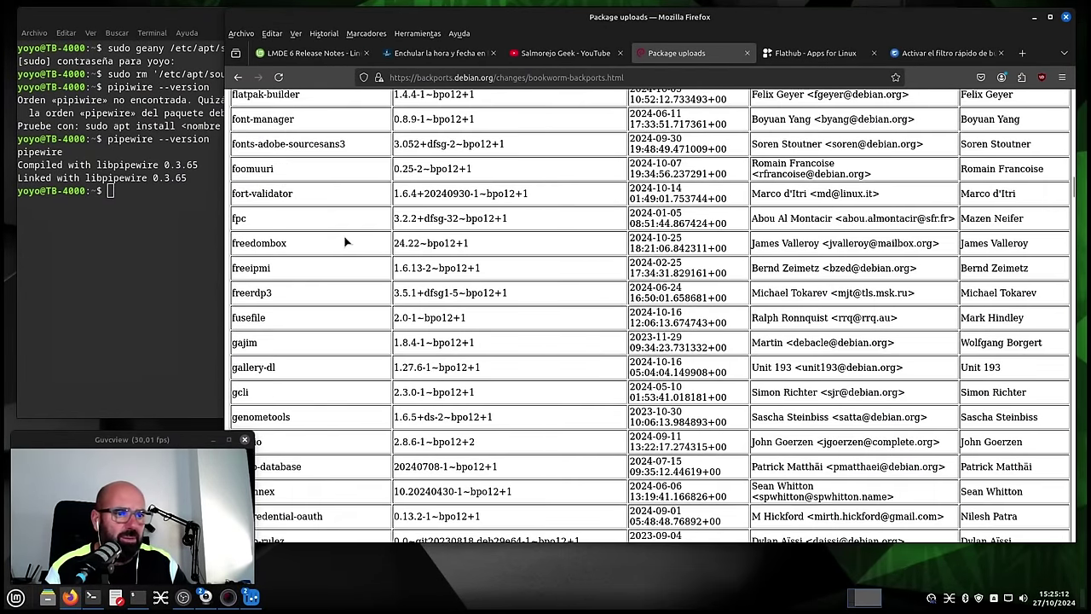
pyautogui.scroll(-20, 490, 418)
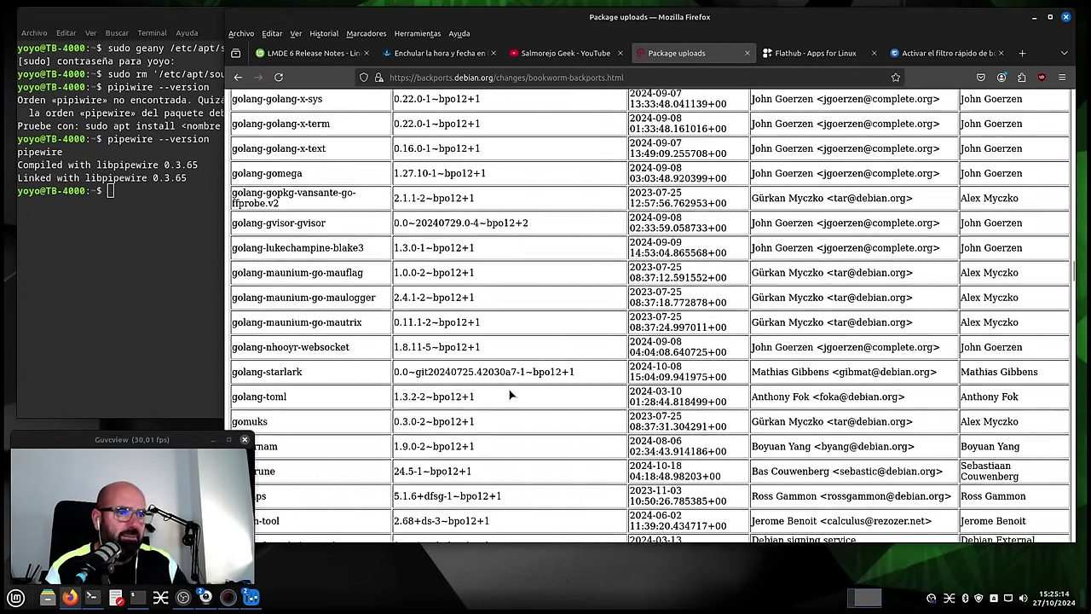
pyautogui.scroll(-20, 509, 393)
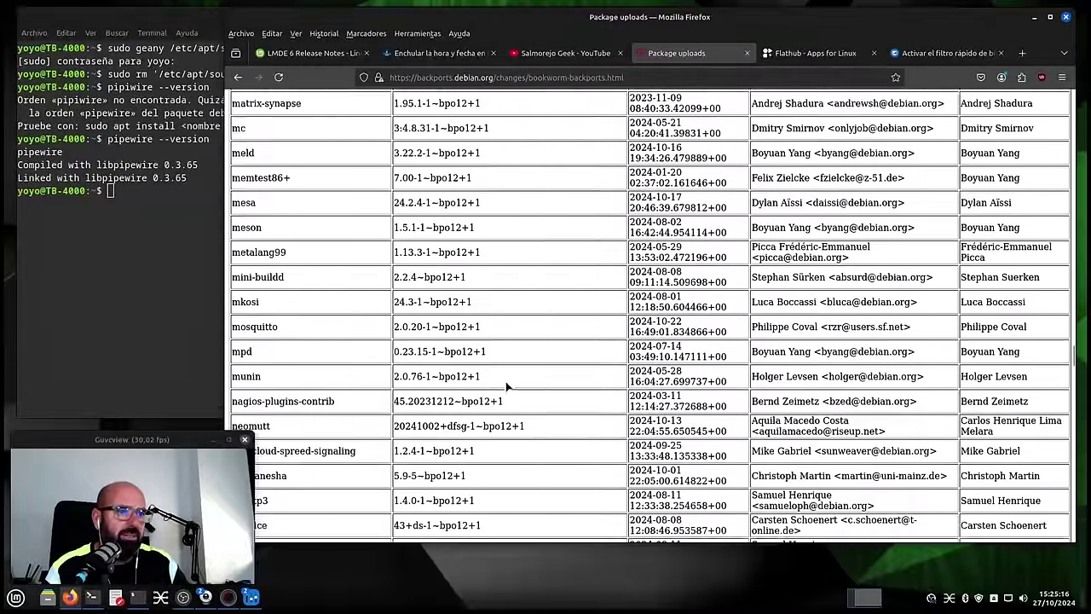
pyautogui.scroll(-20, 503, 382)
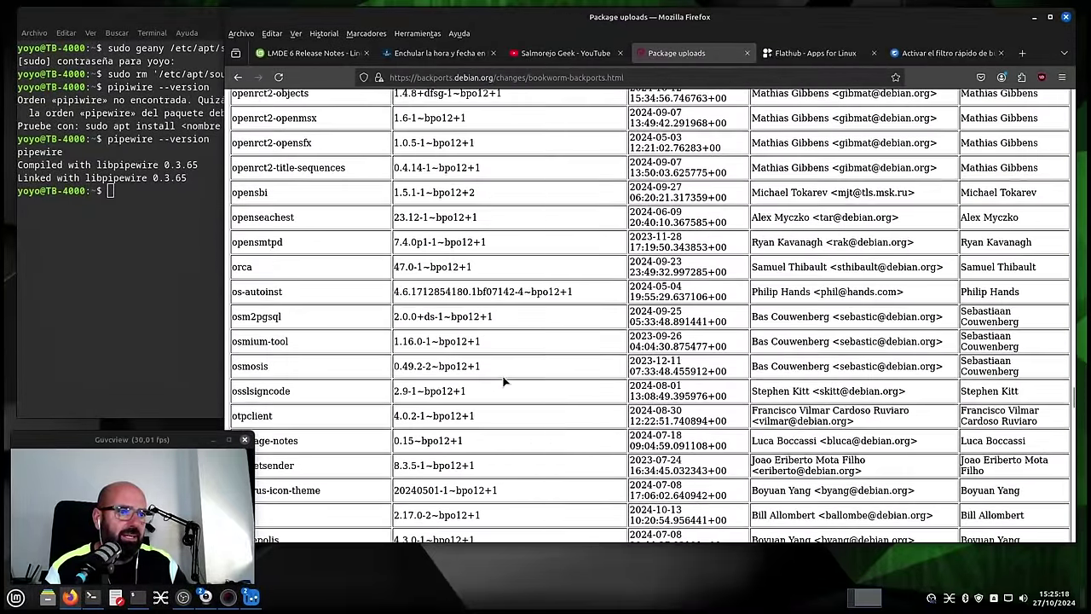
pyautogui.scroll(-20, 502, 381)
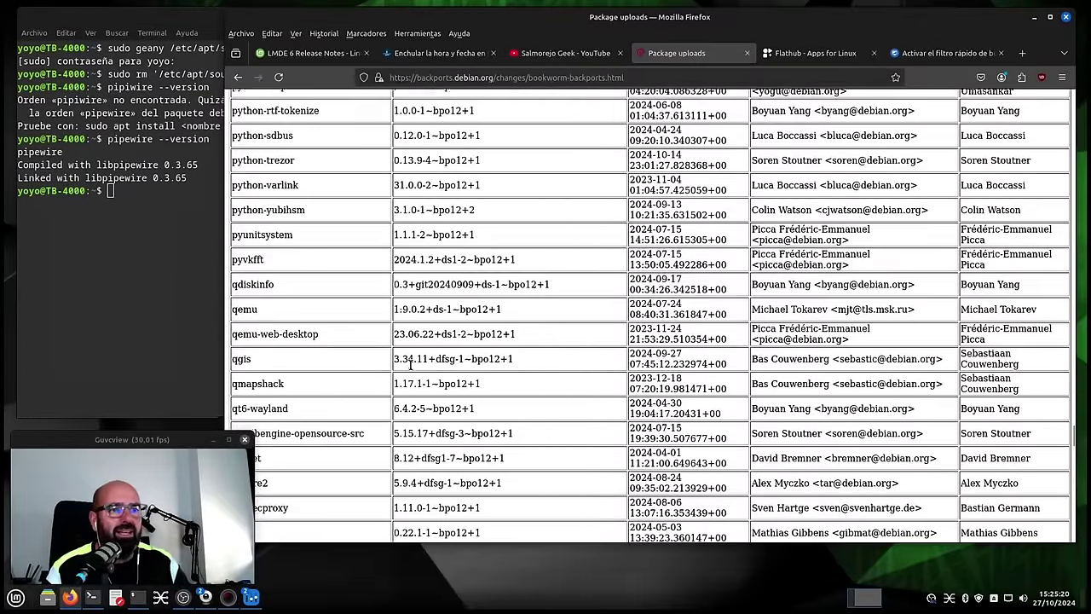
pyautogui.scroll(20, 405, 350)
pyautogui.scroll(20, 405, 349)
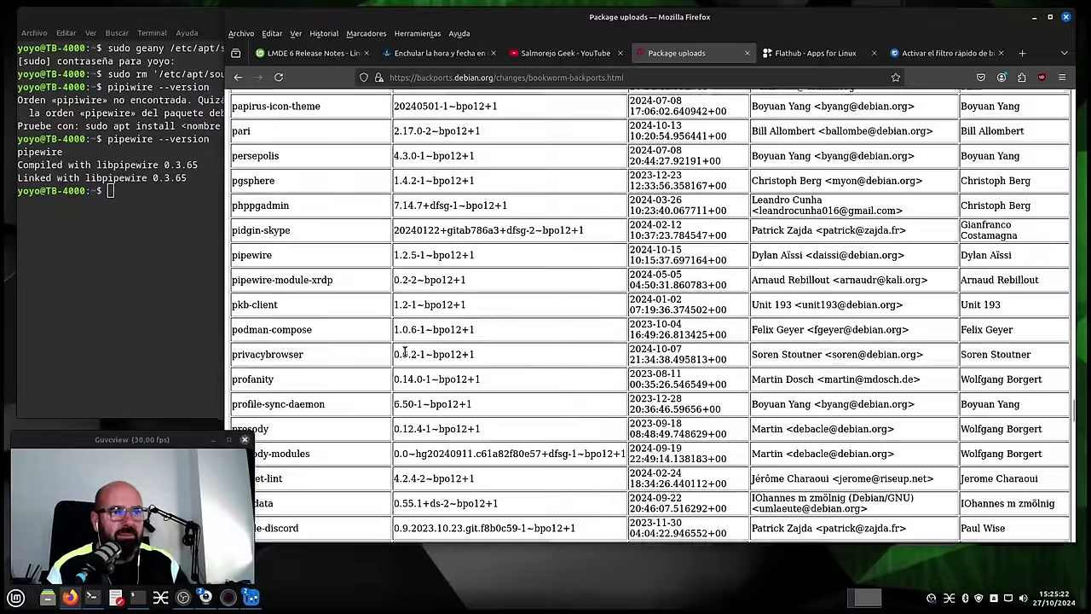
pyautogui.scroll(-5, 375, 328)
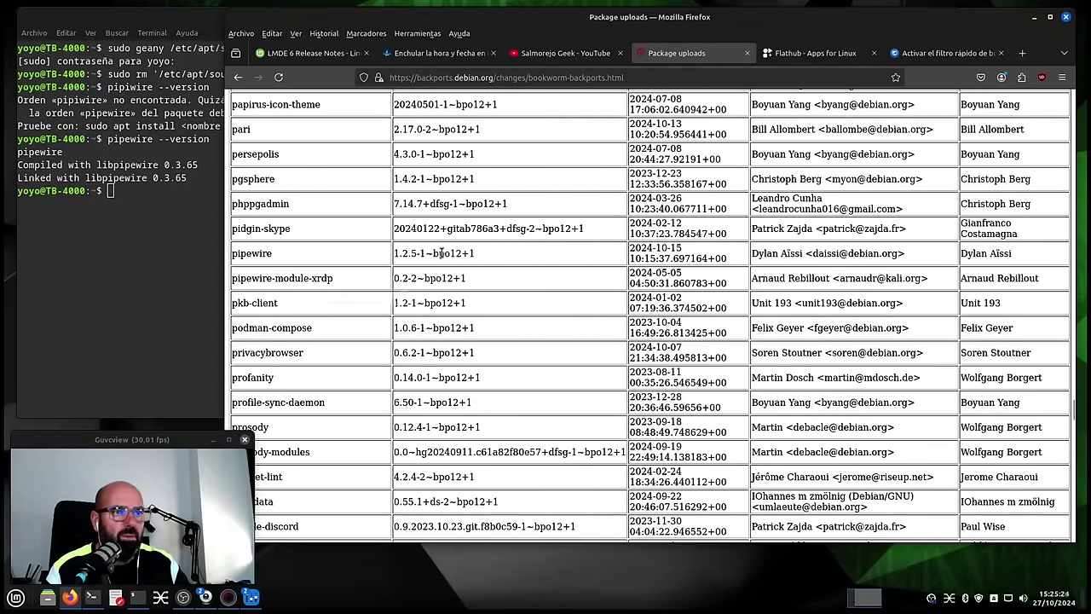
pyautogui.moveTo(430, 253); pyautogui.dragTo(395, 256)
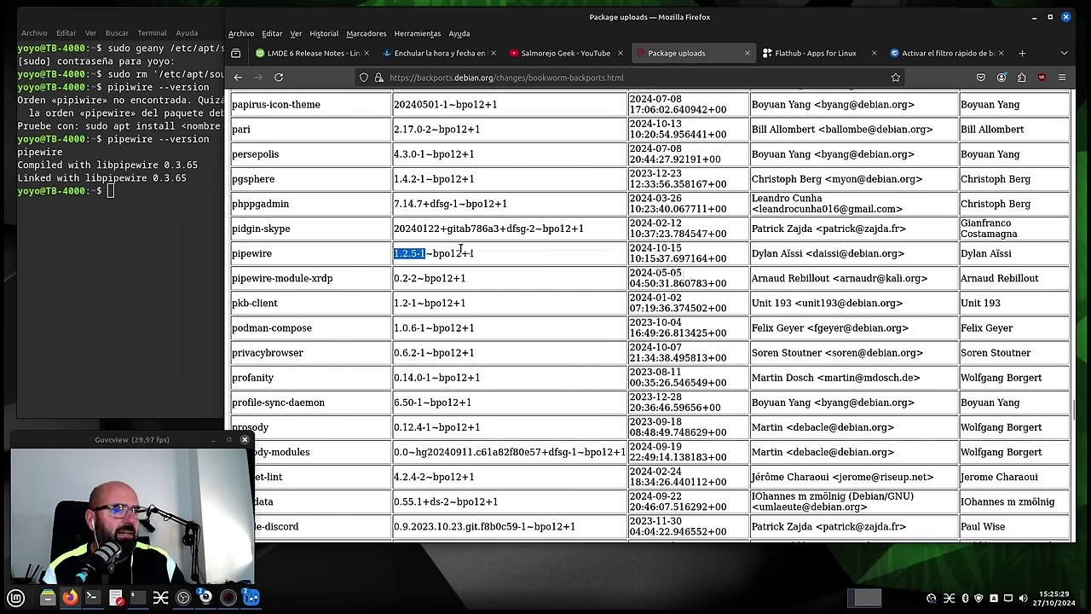
pyautogui.click(282, 255)
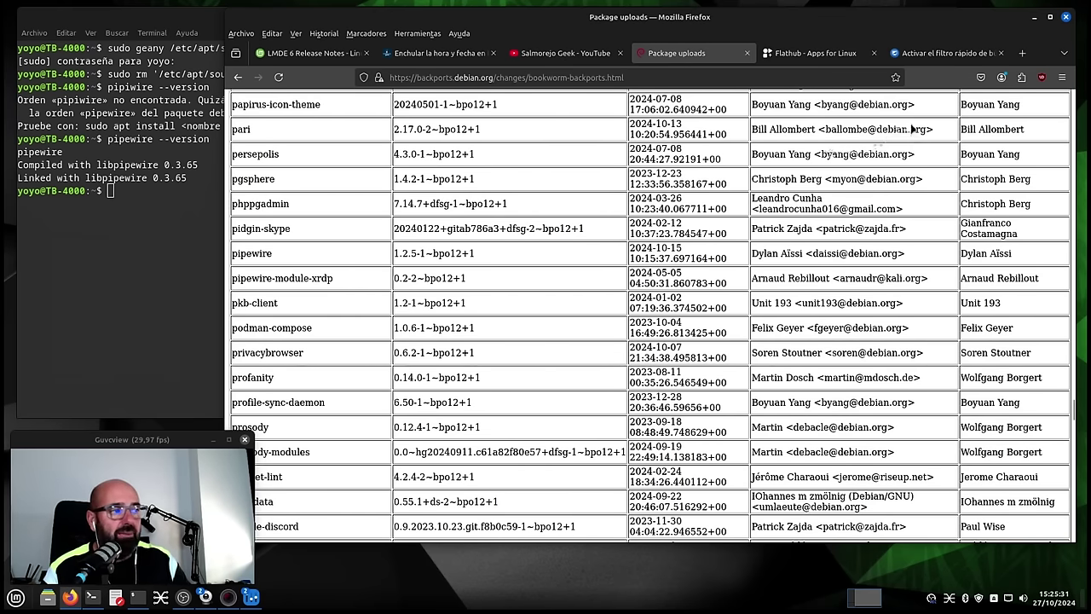
# - Minimize the browser to view the installed PipeWire version, restore it, and highlight the pipewire package name in the list
pyautogui.click(1033, 17)
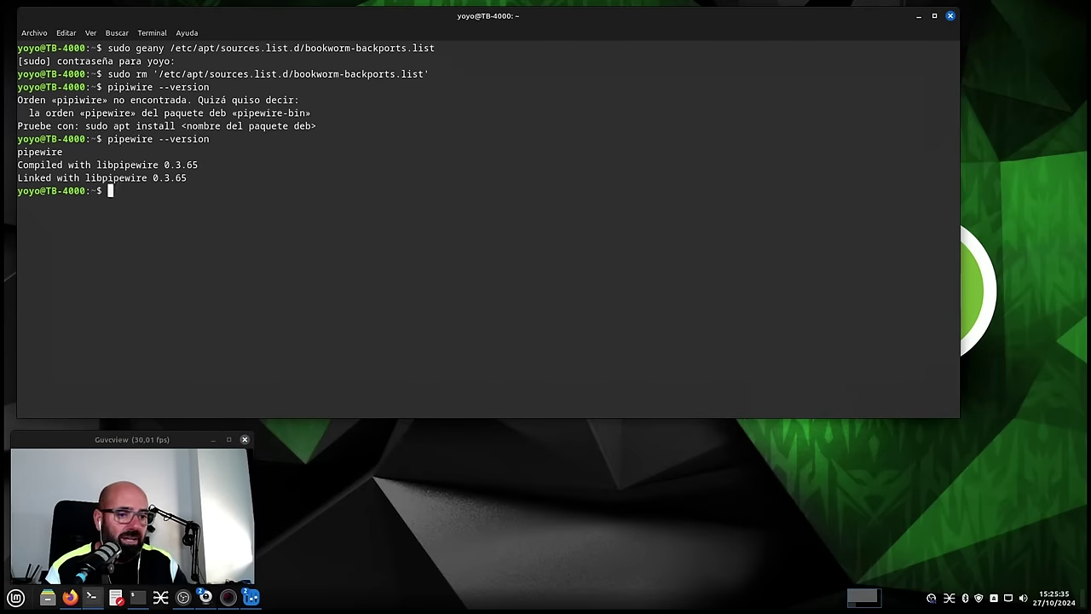
pyautogui.click(68, 603)
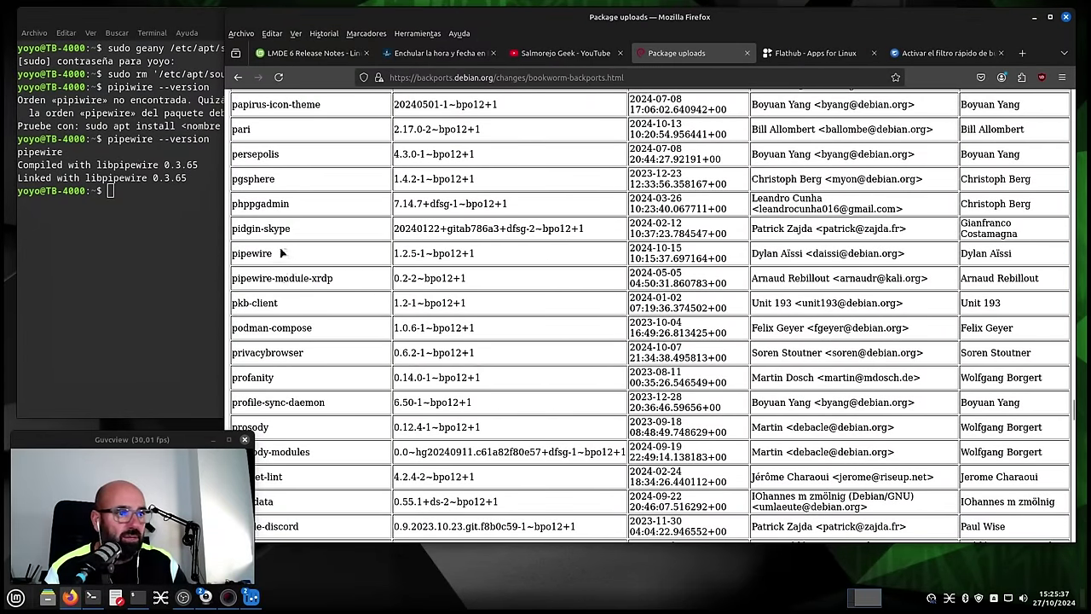
pyautogui.moveTo(243, 256); pyautogui.dragTo(217, 254)
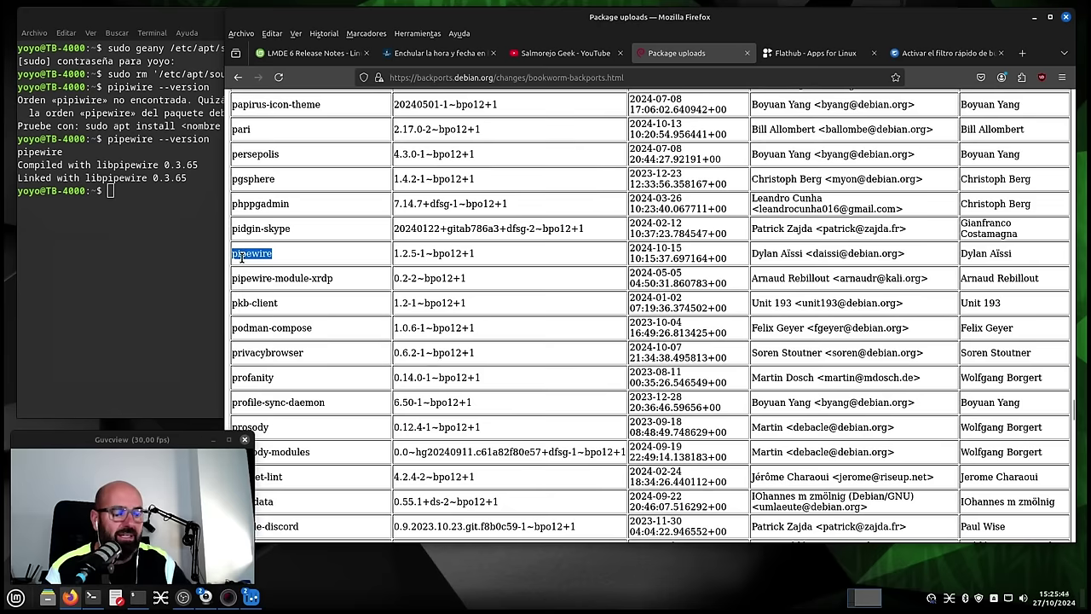
# - Return to the Debian Backports packages page and search package names in bookworm-backports for "pipewire"
pyautogui.scroll(5, 243, 256)
pyautogui.click(238, 76)
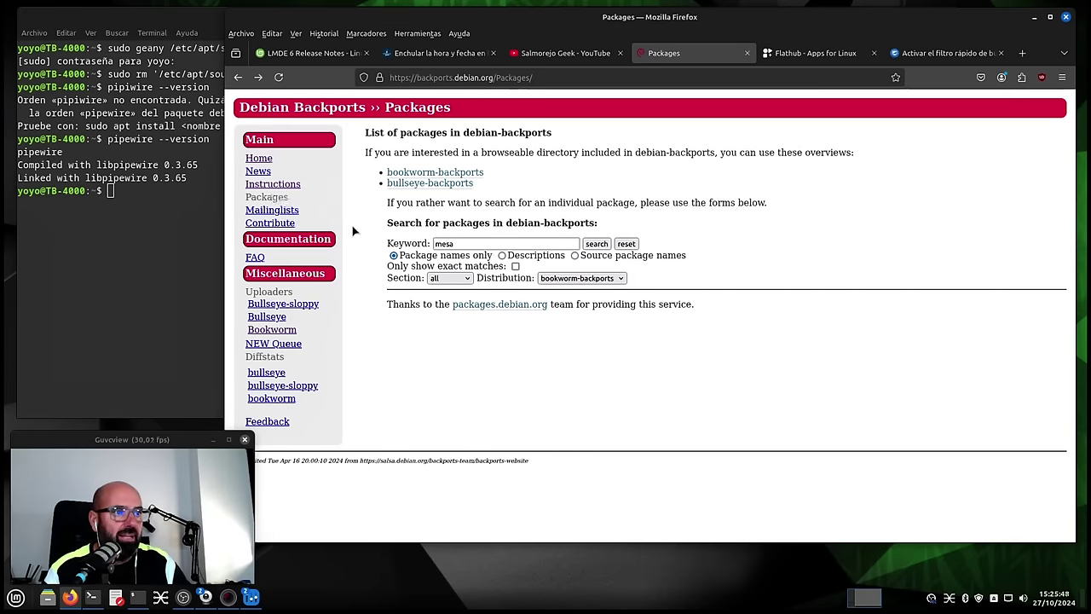
pyautogui.click(478, 244)
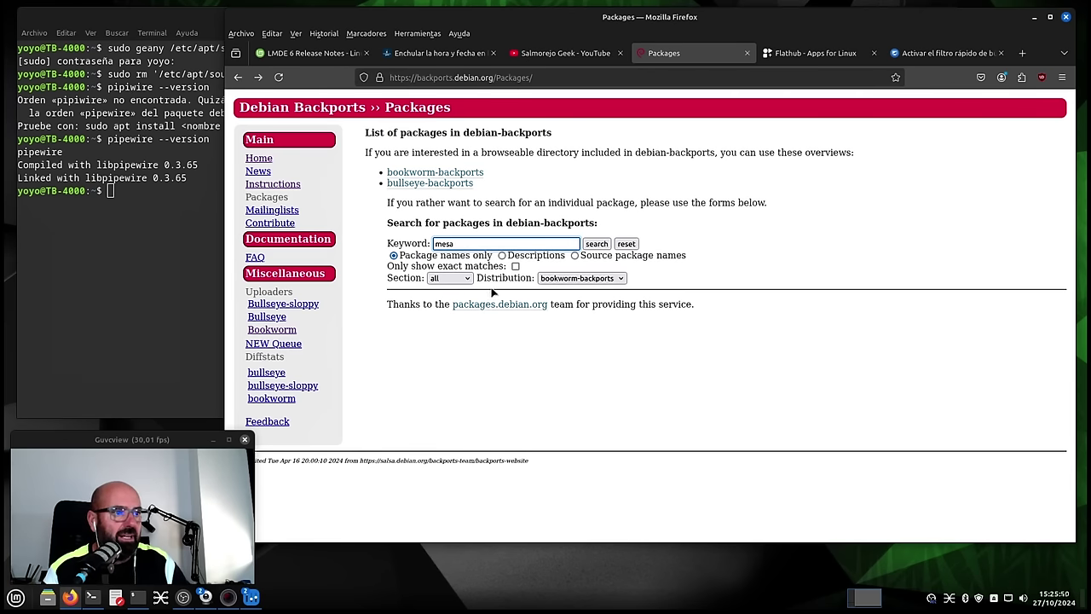
pyautogui.click(569, 281)
pyautogui.click(571, 300)
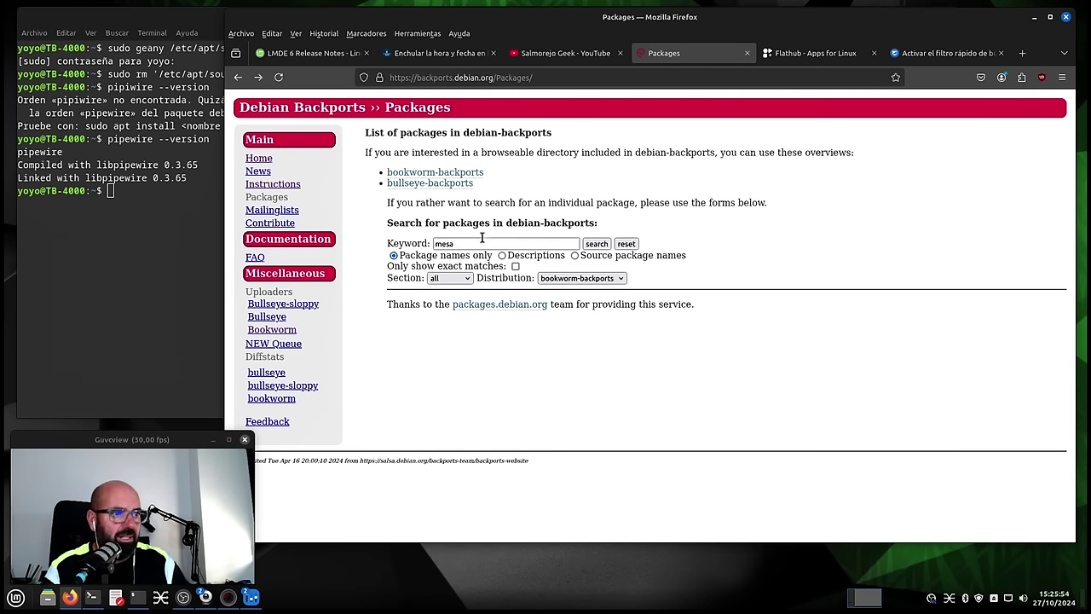
pyautogui.moveTo(482, 241); pyautogui.dragTo(373, 237)
pyautogui.write('p')
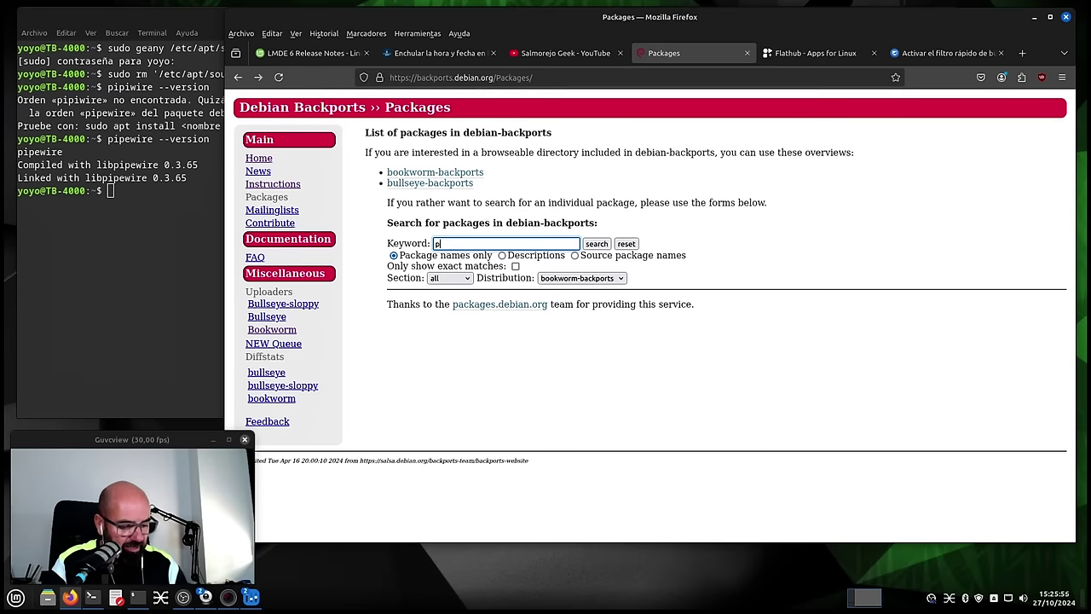
pyautogui.write('ipewire')
pyautogui.press('Return')
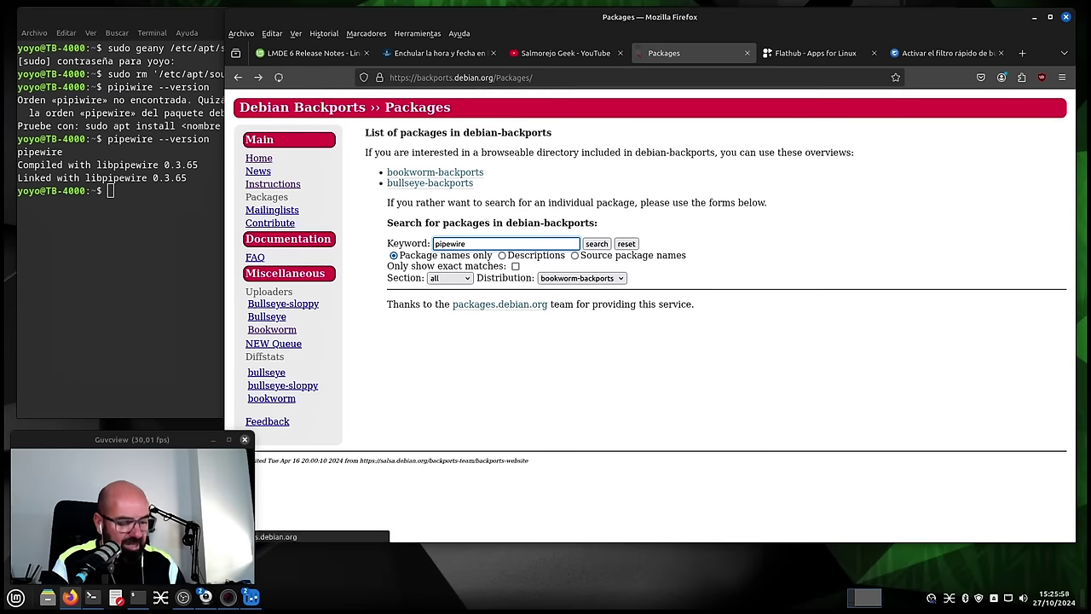
# - Examine the package search results for the available PipeWire components and their backports versions
pyautogui.scroll(-7, 369, 230)
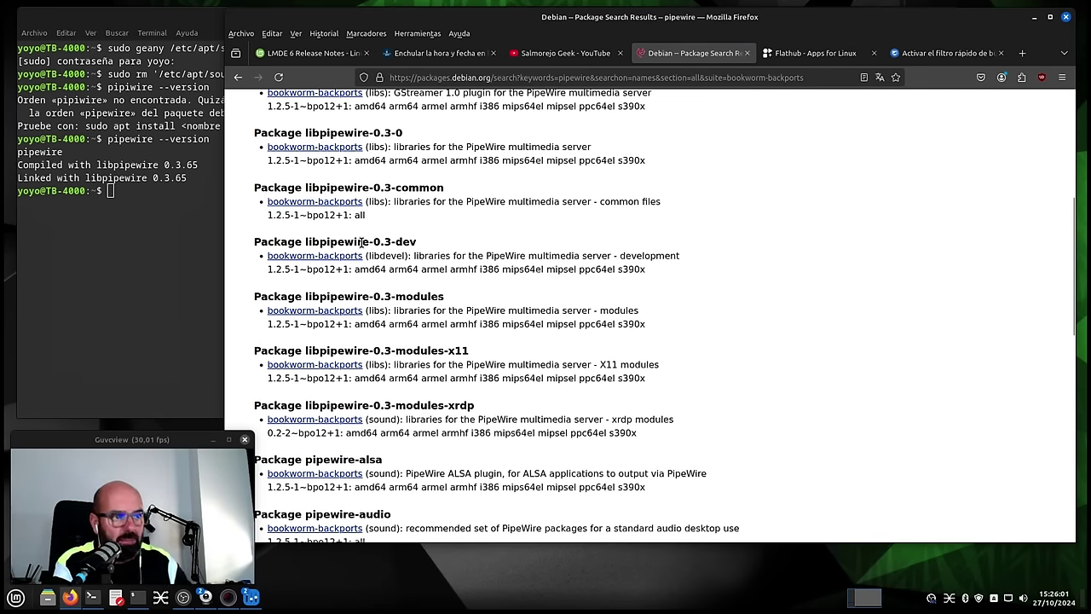
pyautogui.scroll(-4, 361, 247)
pyautogui.scroll(-9, 354, 311)
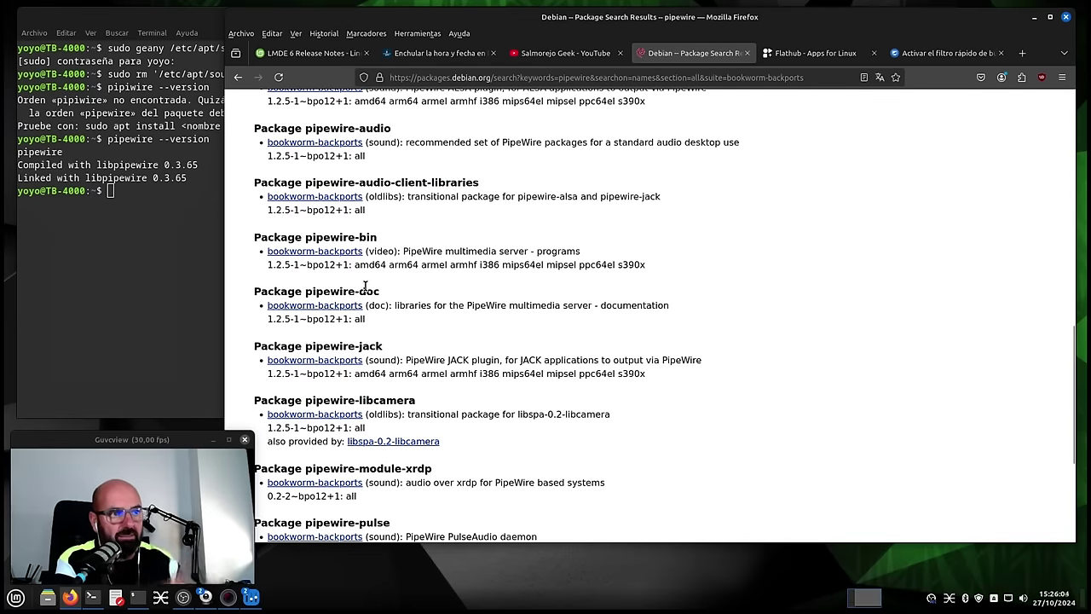
pyautogui.scroll(12, 365, 287)
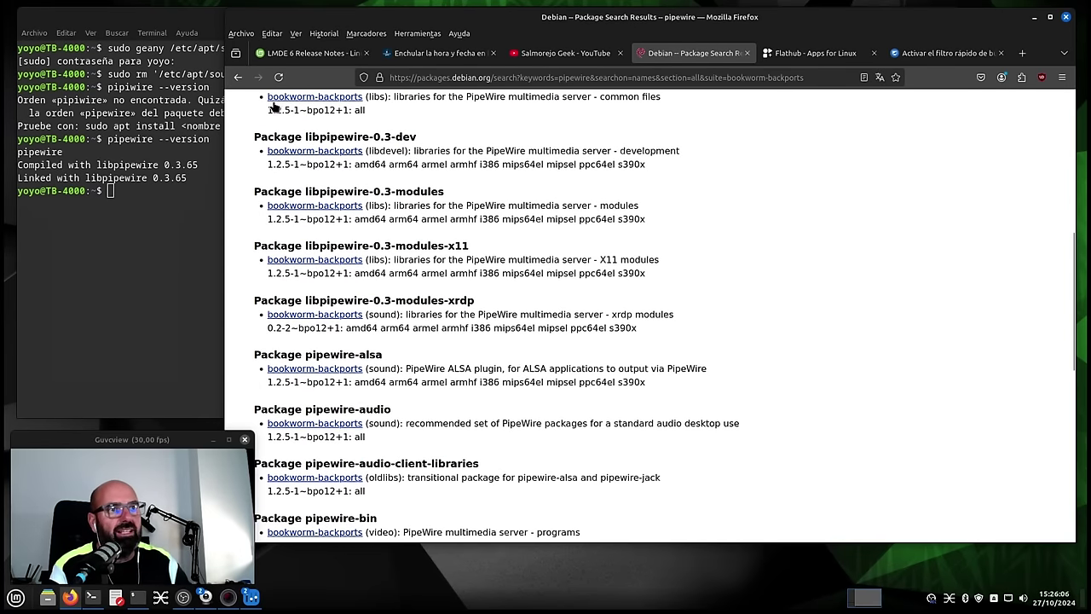